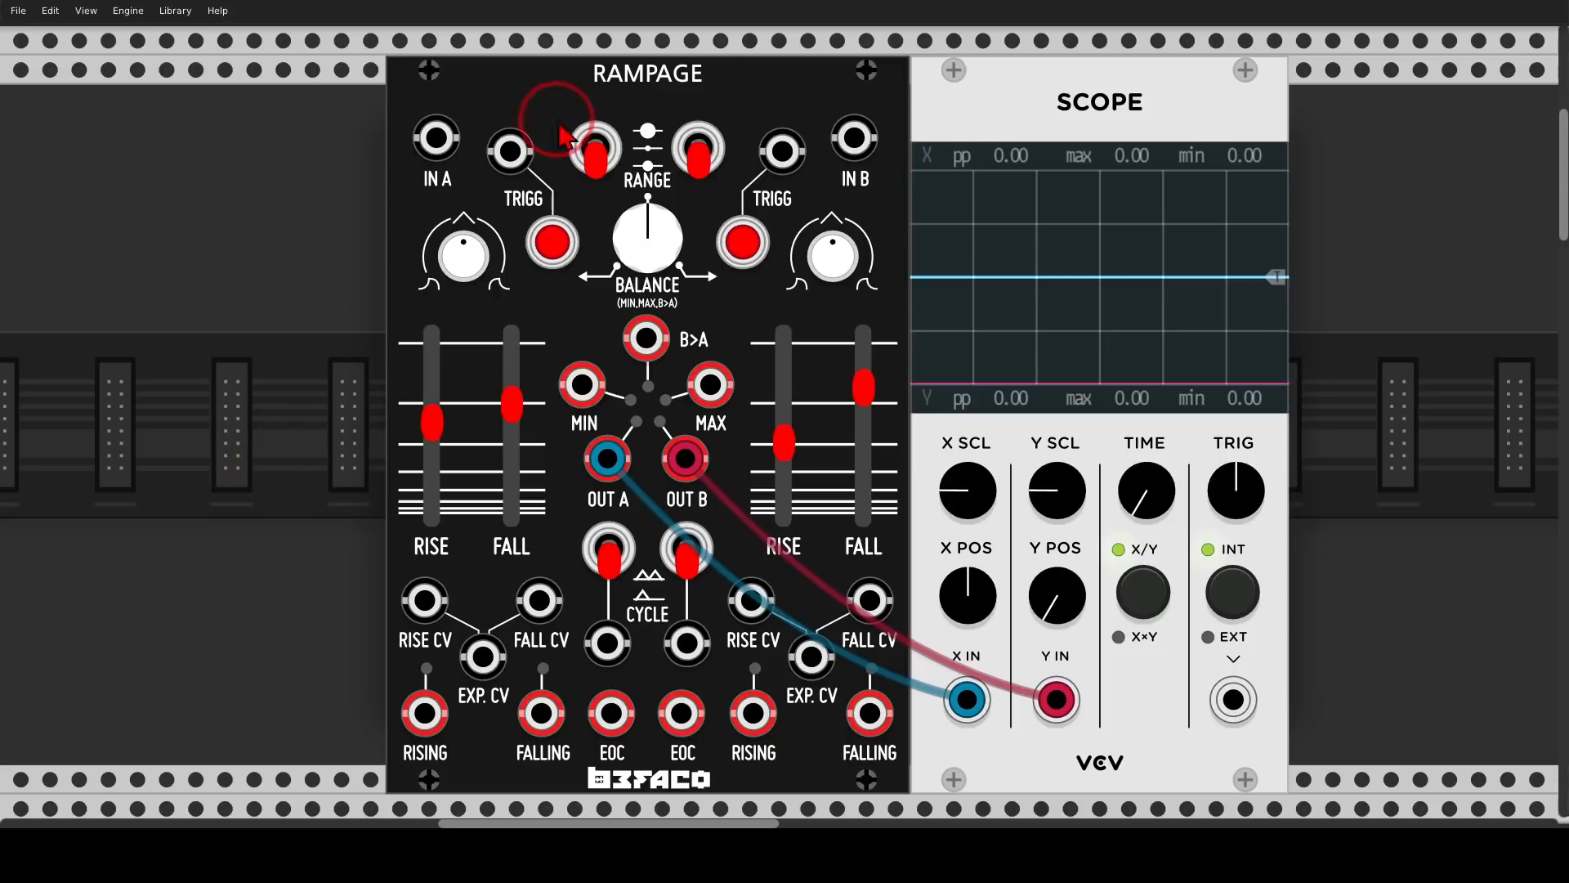
{"action": "mouse_move", "coordinate": [723, 45]}
{"action": "left_mouse_down"}
{"action": "mouse_move", "coordinate": [646, 34]}
{"action": "mouse_move", "coordinate": [703, 114]}
{"action": "mouse_move", "coordinate": [716, 79]}
{"action": "left_mouse_up"}
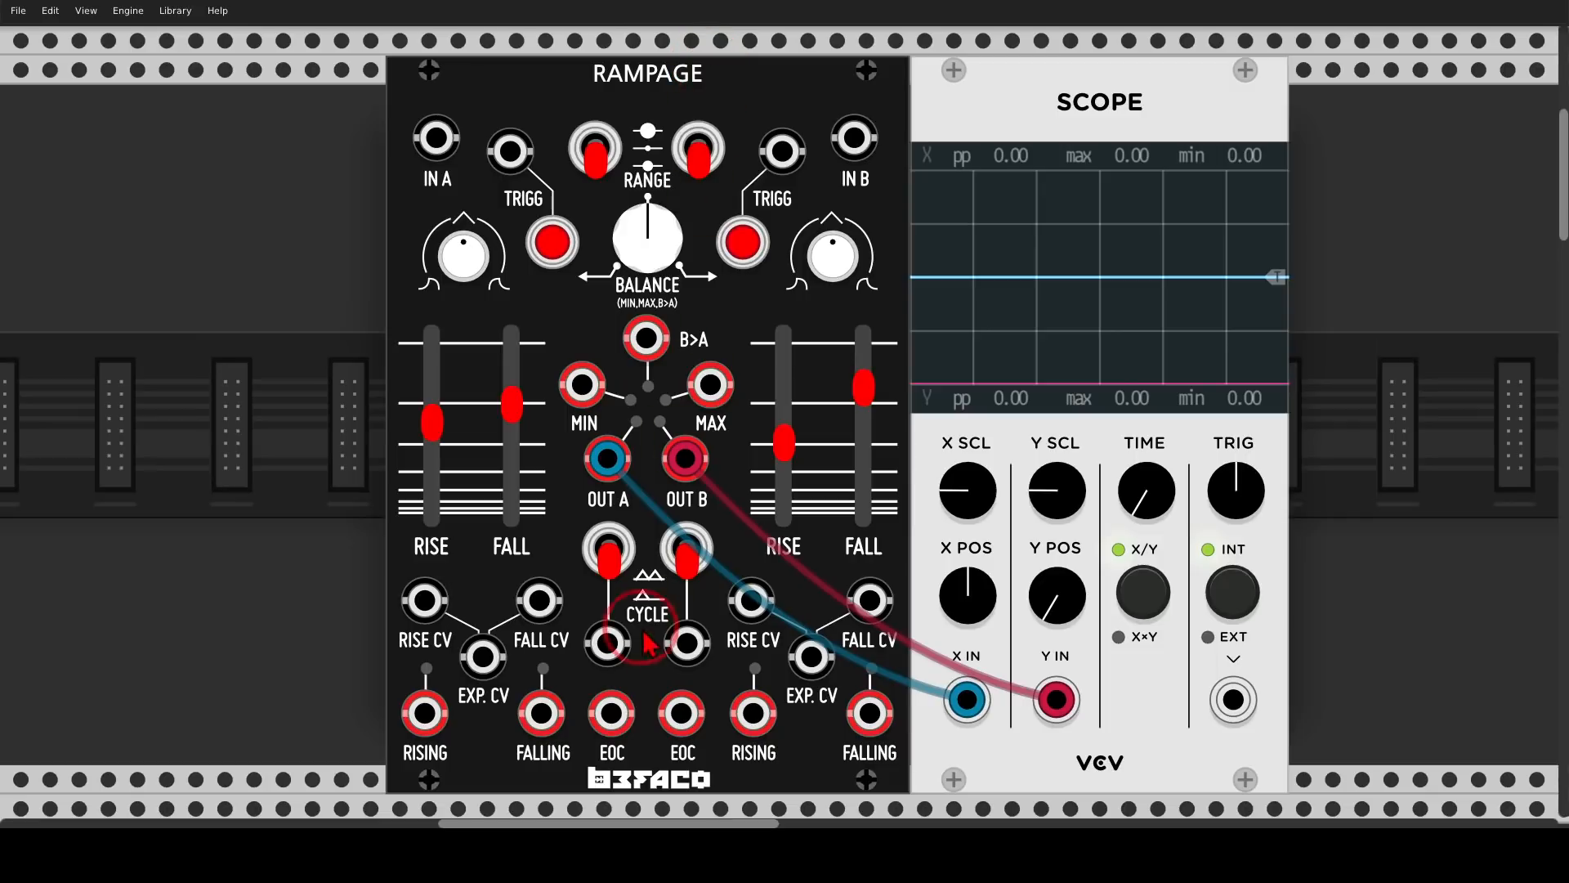
{"action": "mouse_move", "coordinate": [640, 677]}
{"action": "left_mouse_down"}
{"action": "mouse_move", "coordinate": [576, 667]}
{"action": "mouse_move", "coordinate": [586, 778]}
{"action": "mouse_move", "coordinate": [650, 694]}
{"action": "left_mouse_up"}
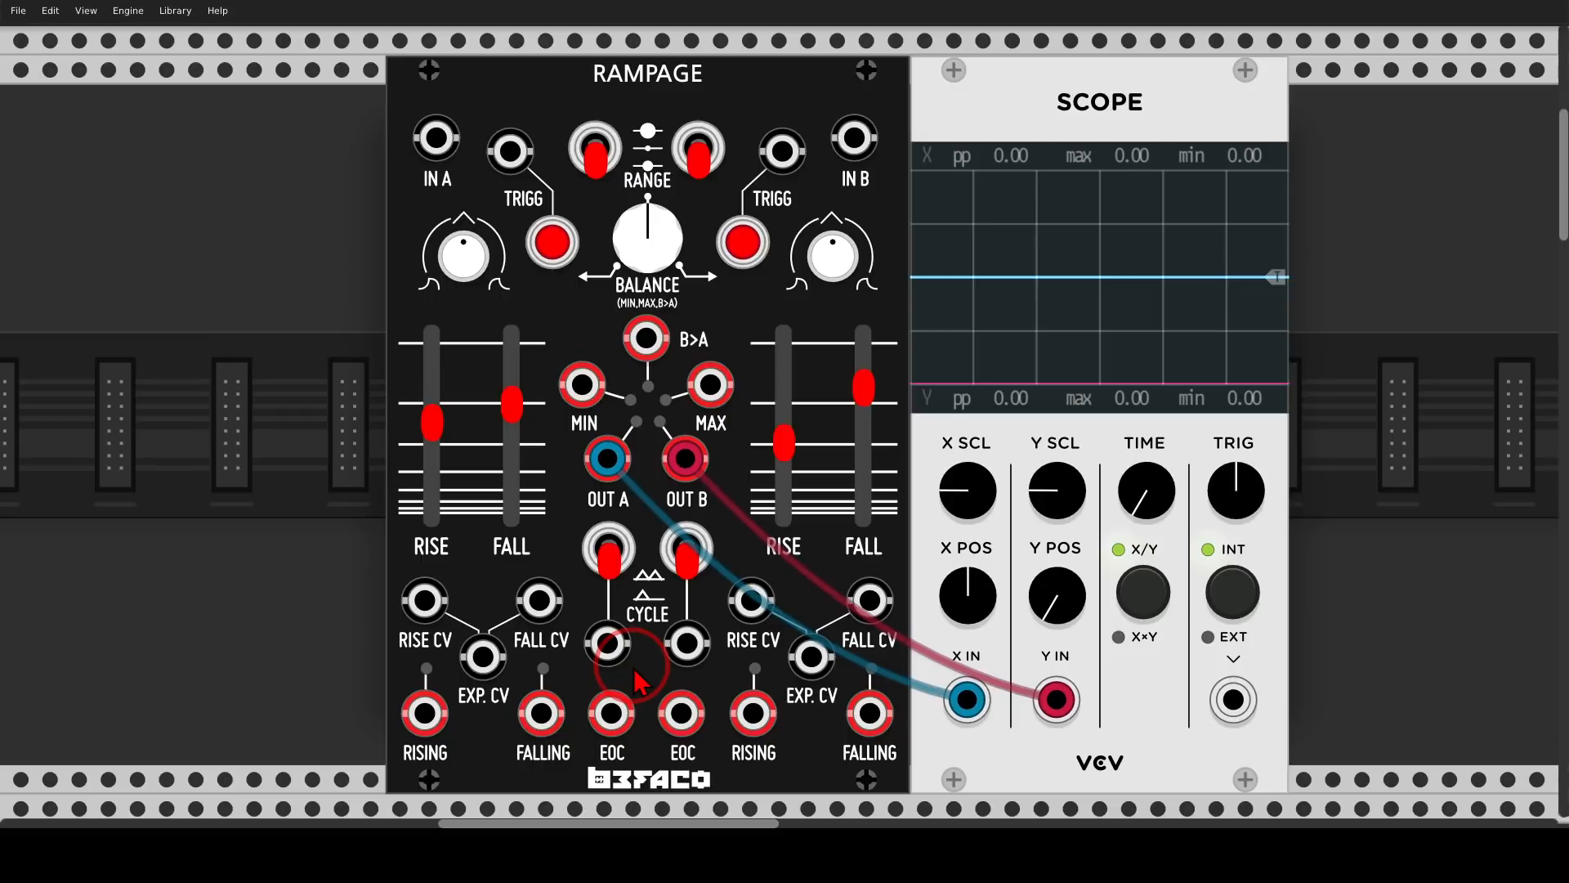
{"action": "left_click_drag", "start_coordinate": [611, 713], "coordinate": [781, 167]}
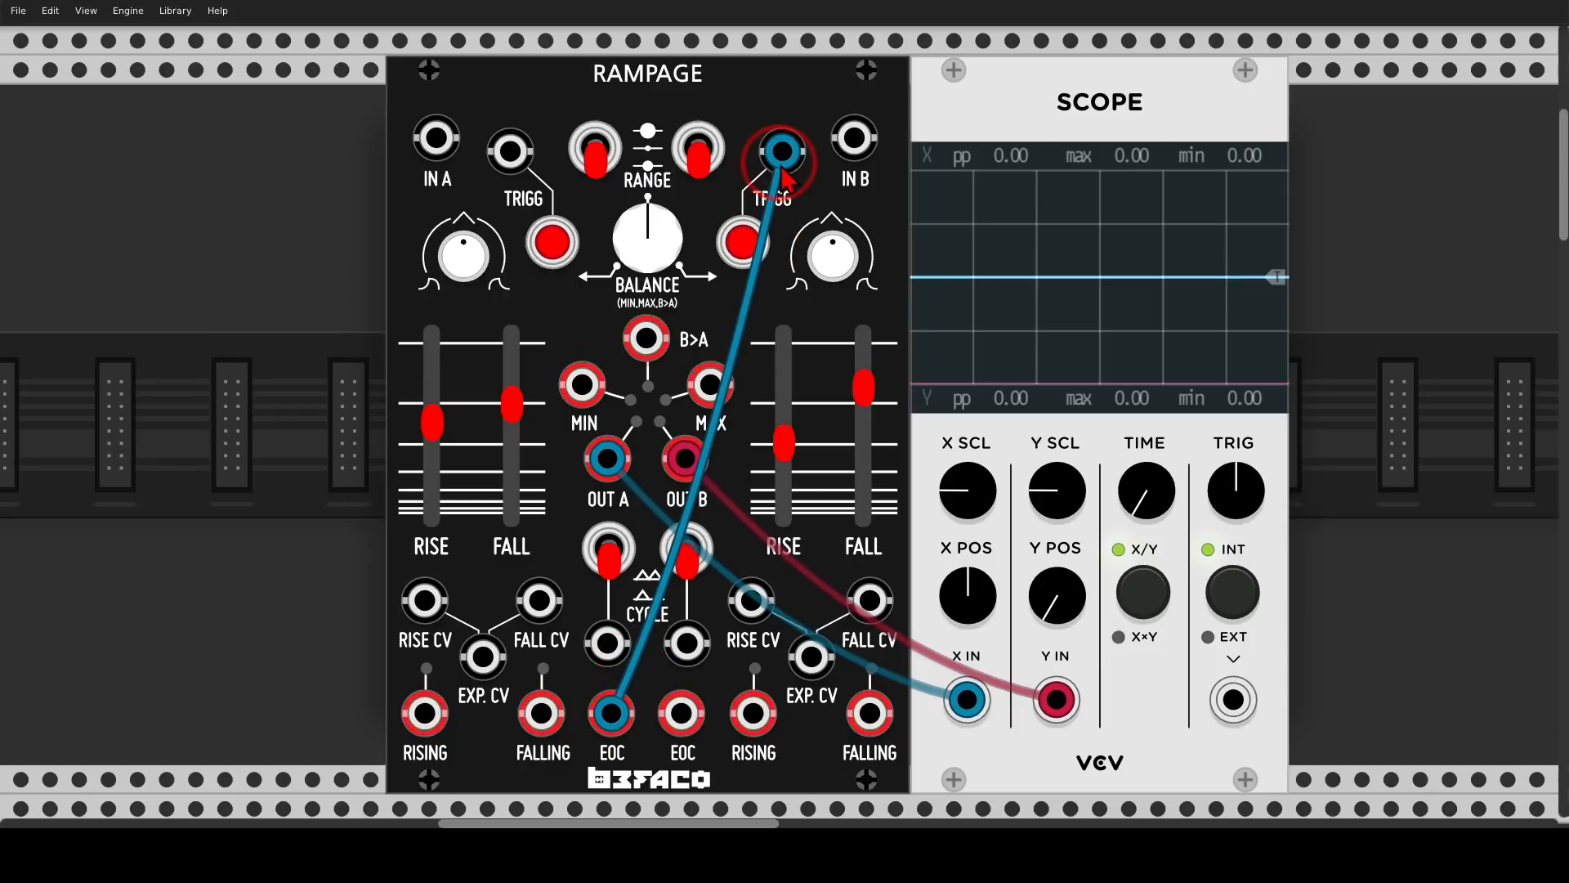
{"action": "left_click", "coordinate": [563, 241]}
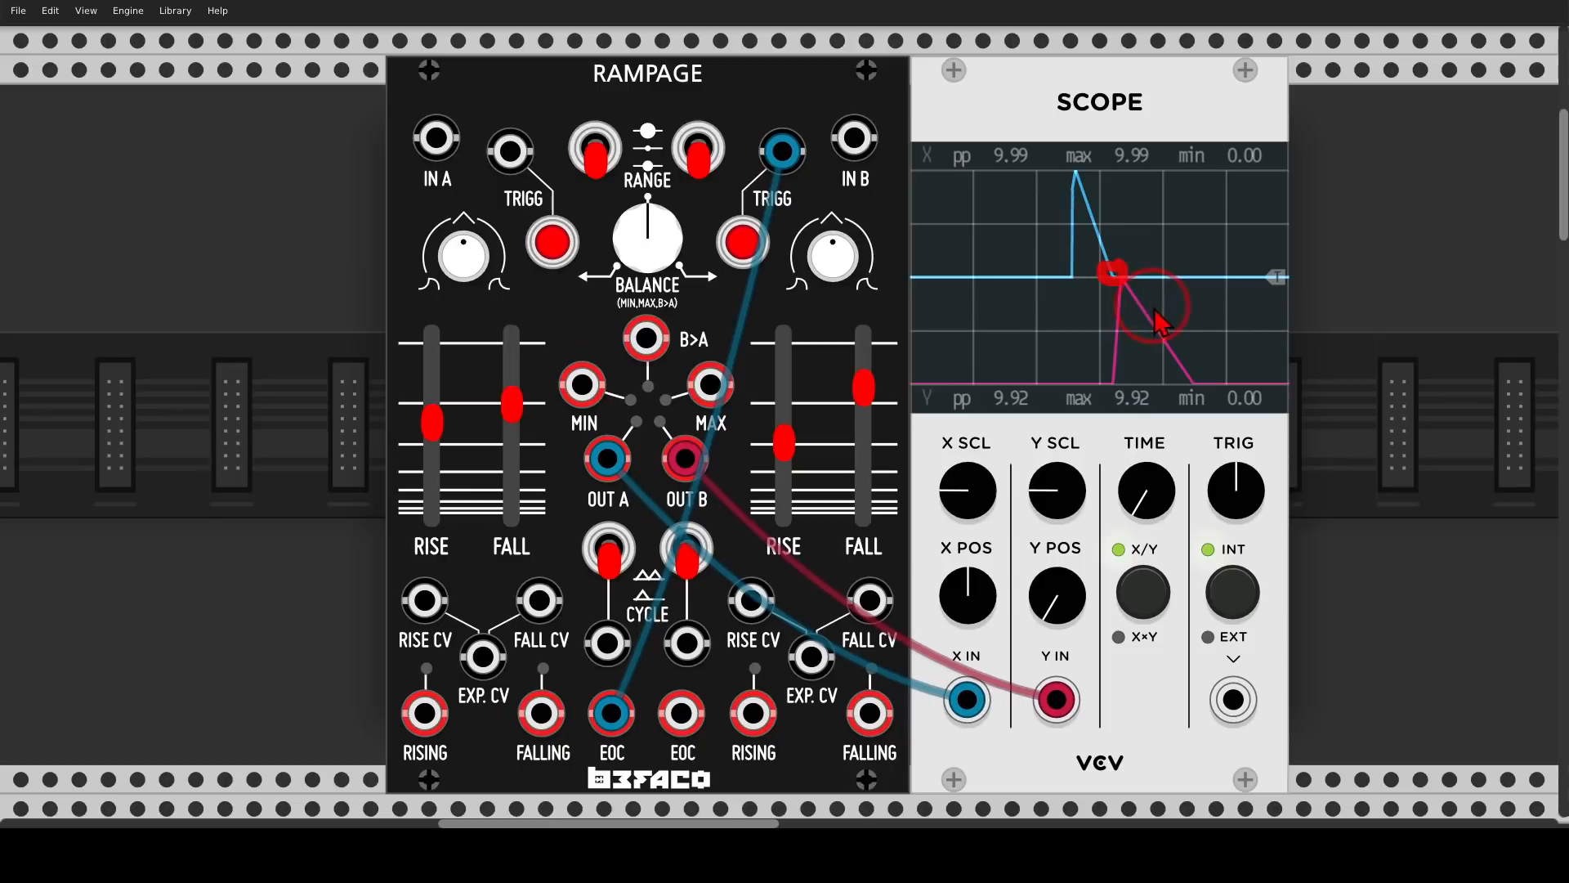
{"action": "left_click", "coordinate": [552, 242]}
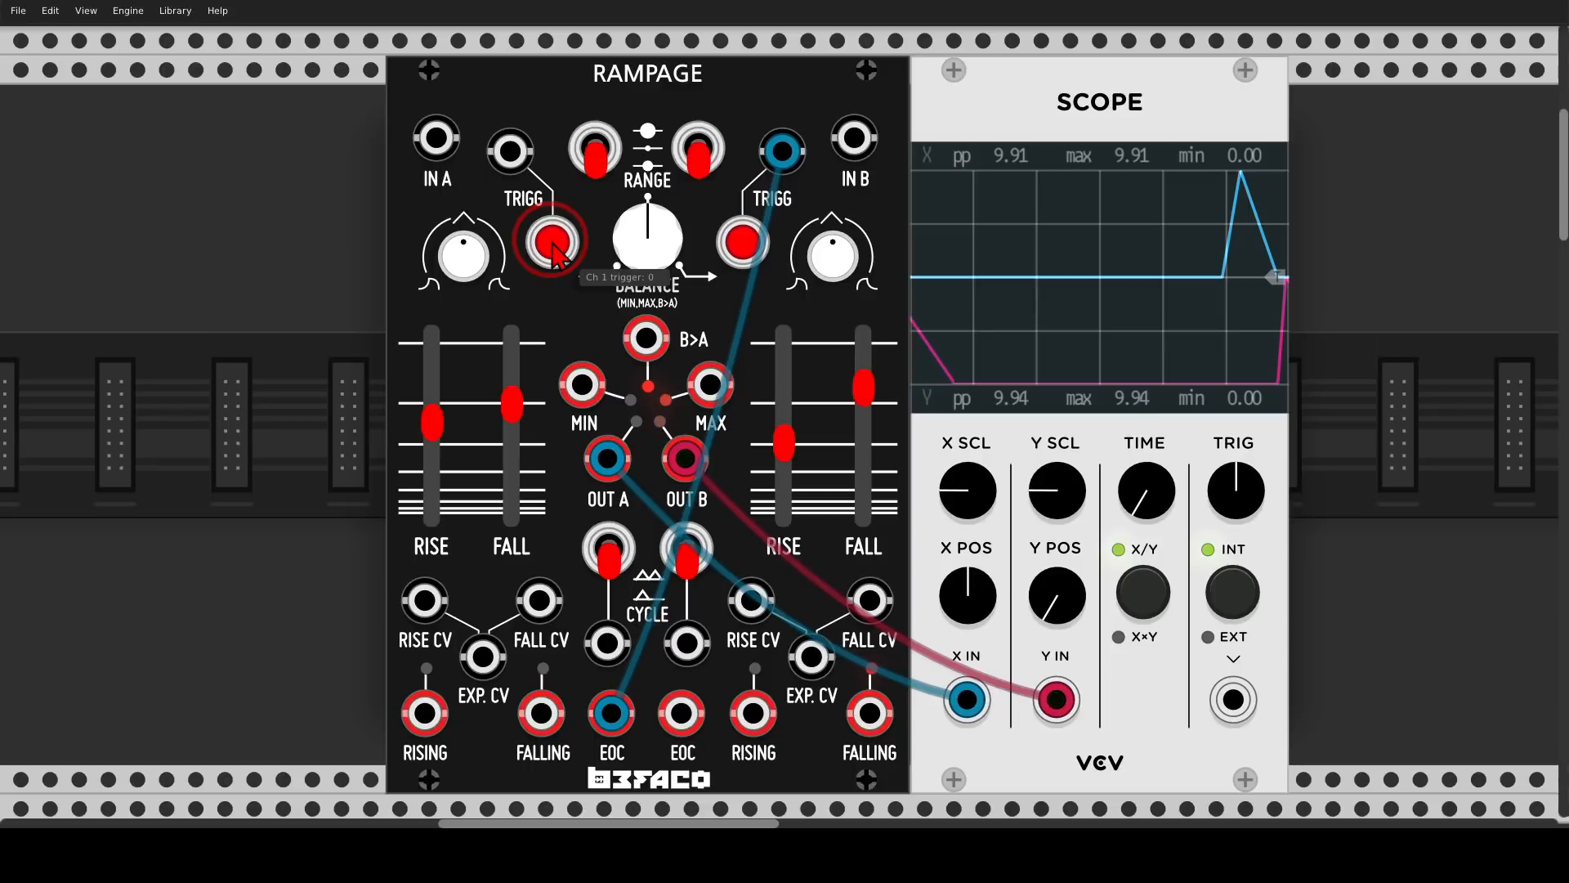
{"action": "left_click", "coordinate": [553, 243]}
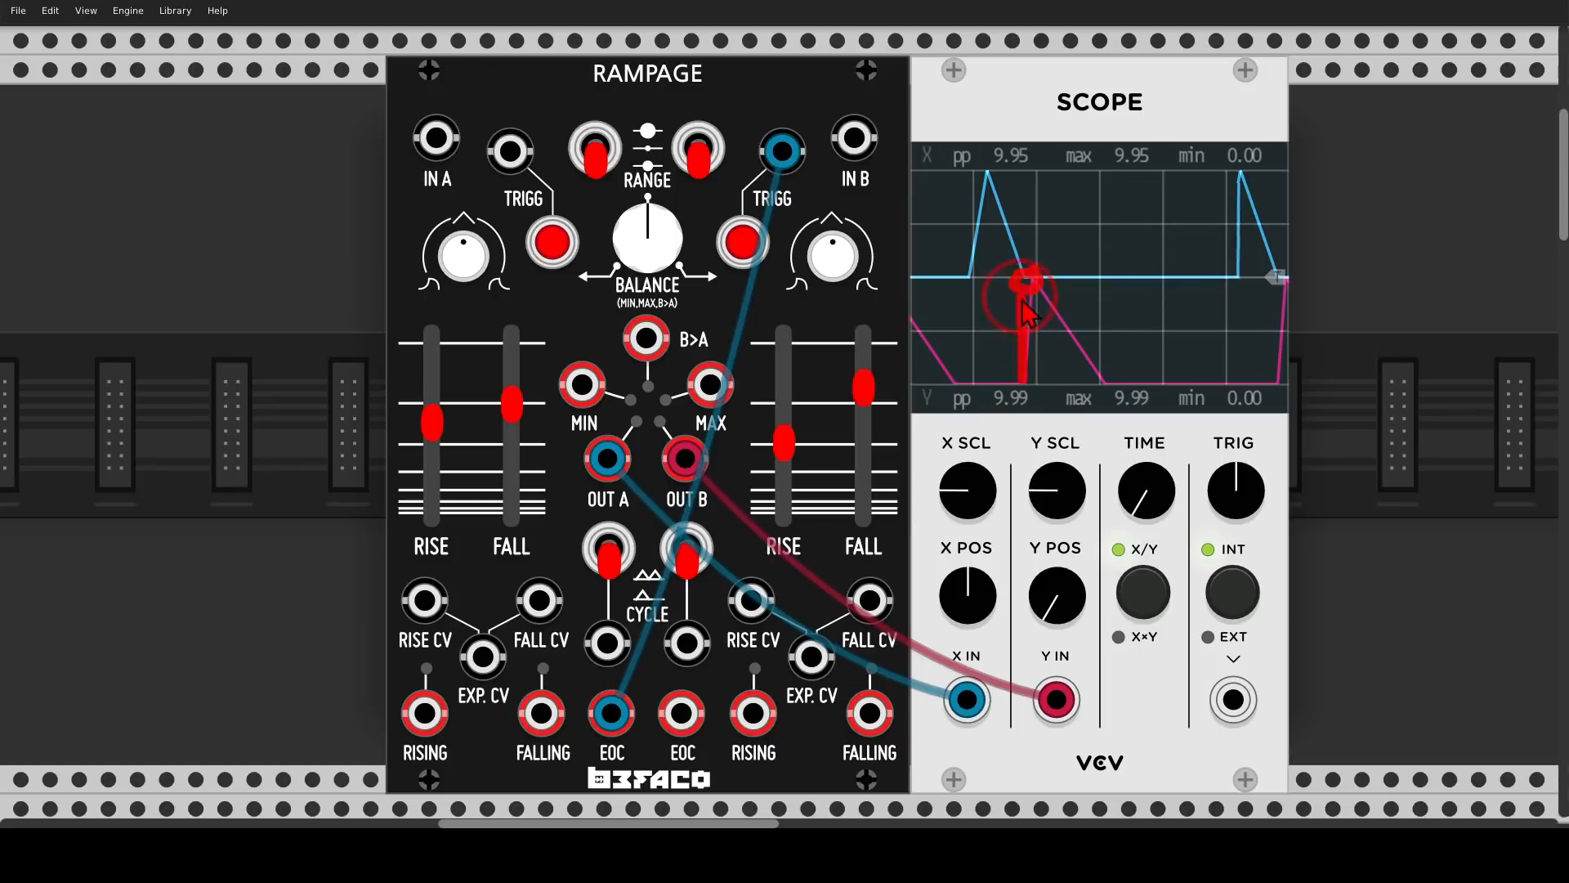
Unmute the FMOP channel on the MixMaster mixer above the SEQ-3 and FM-OP modules
{"action": "scroll", "coordinate": [989, 352], "scroll_direction": "down", "scroll_amount": 10}
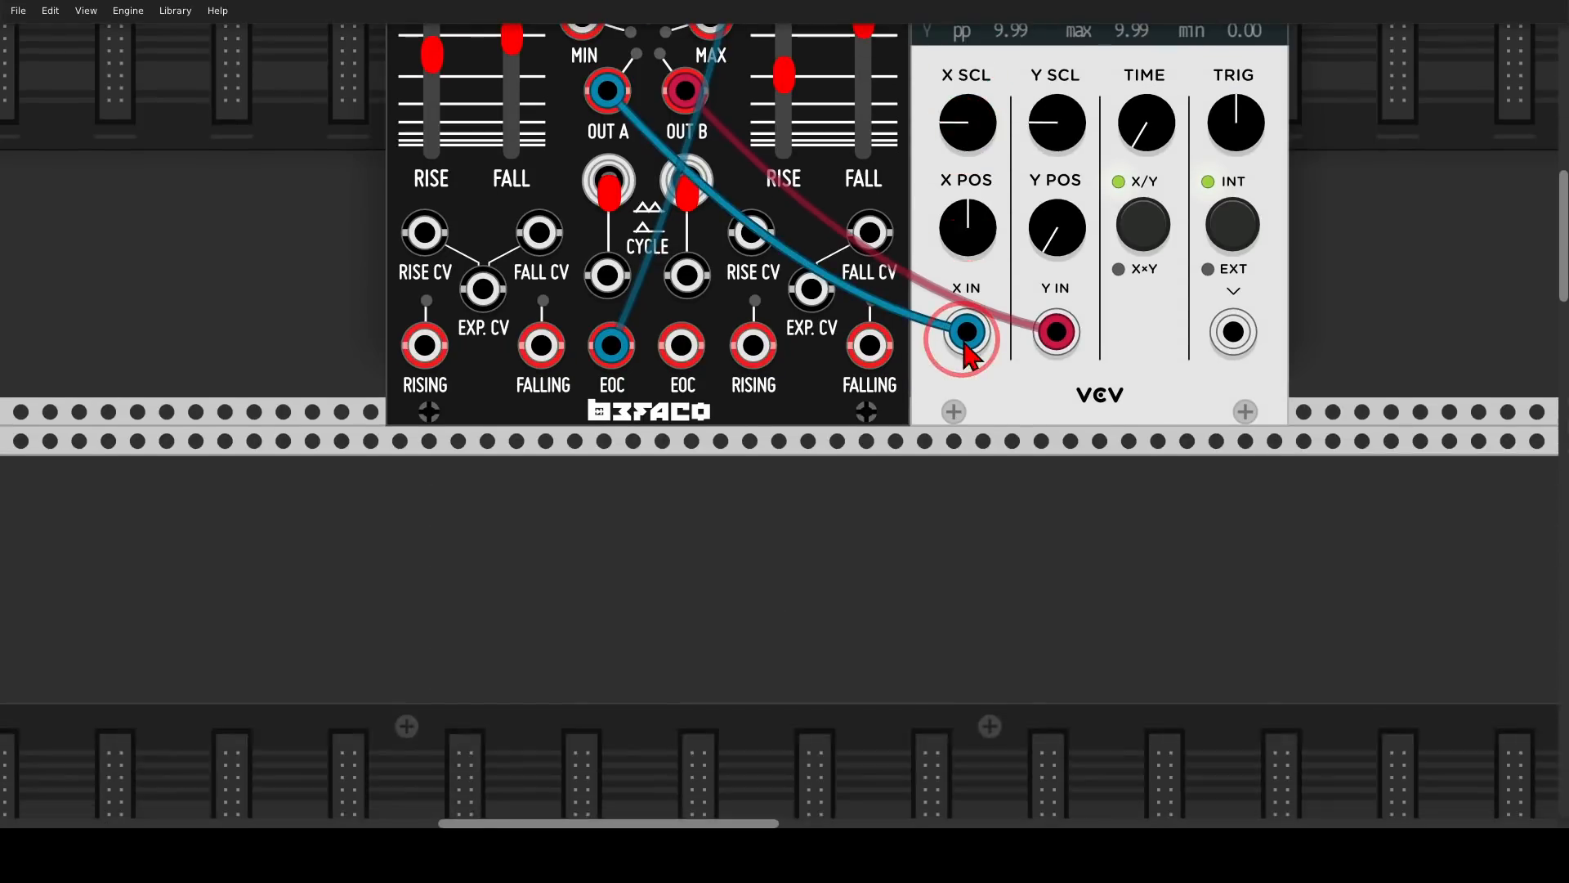
{"action": "scroll", "coordinate": [967, 355], "scroll_direction": "down", "scroll_amount": 10}
{"action": "scroll", "coordinate": [1135, 98], "scroll_direction": "left", "scroll_amount": 3}
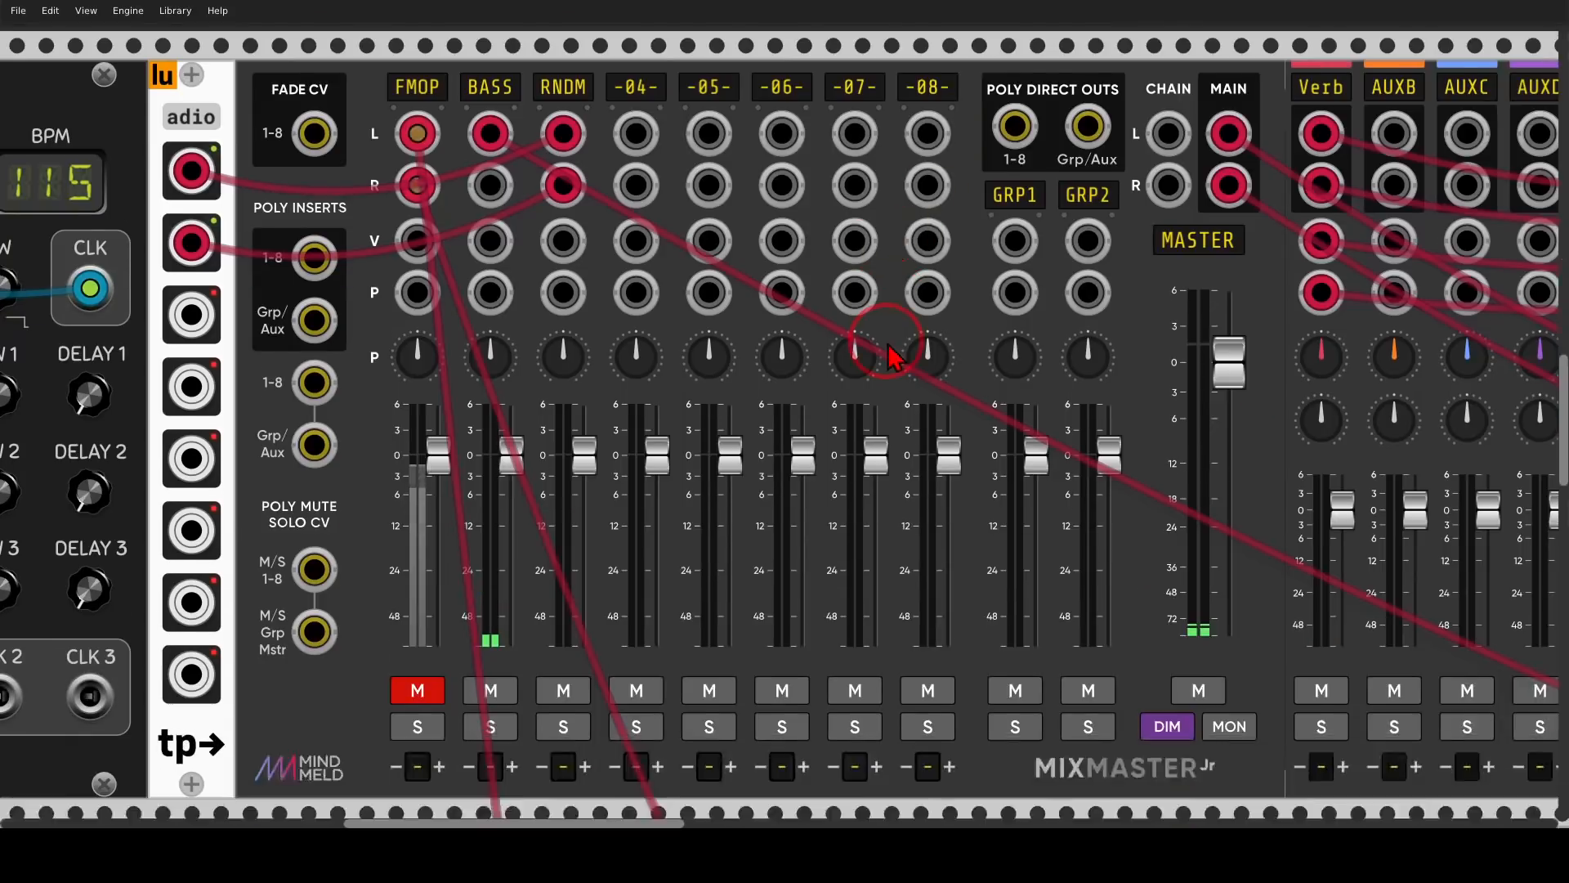
{"action": "scroll", "coordinate": [820, 593], "scroll_direction": "down", "scroll_amount": 5}
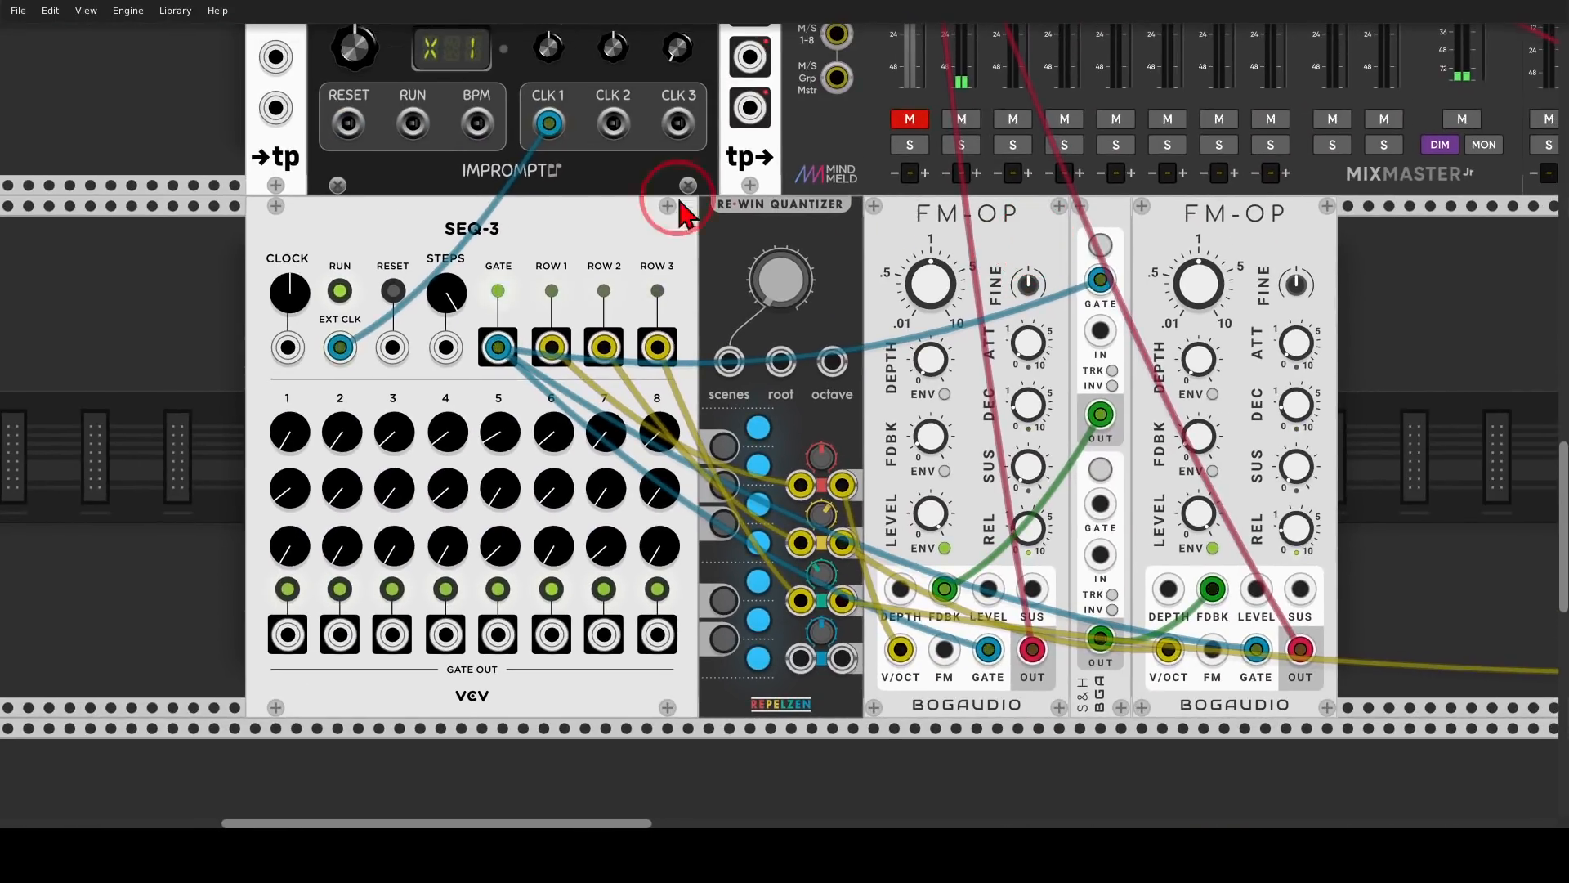
{"action": "mouse_move", "coordinate": [512, 213]}
{"action": "left_mouse_down"}
{"action": "mouse_move", "coordinate": [490, 208]}
{"action": "mouse_move", "coordinate": [846, 222]}
{"action": "mouse_move", "coordinate": [789, 245]}
{"action": "mouse_move", "coordinate": [1189, 223]}
{"action": "mouse_move", "coordinate": [1149, 243]}
{"action": "left_mouse_up"}
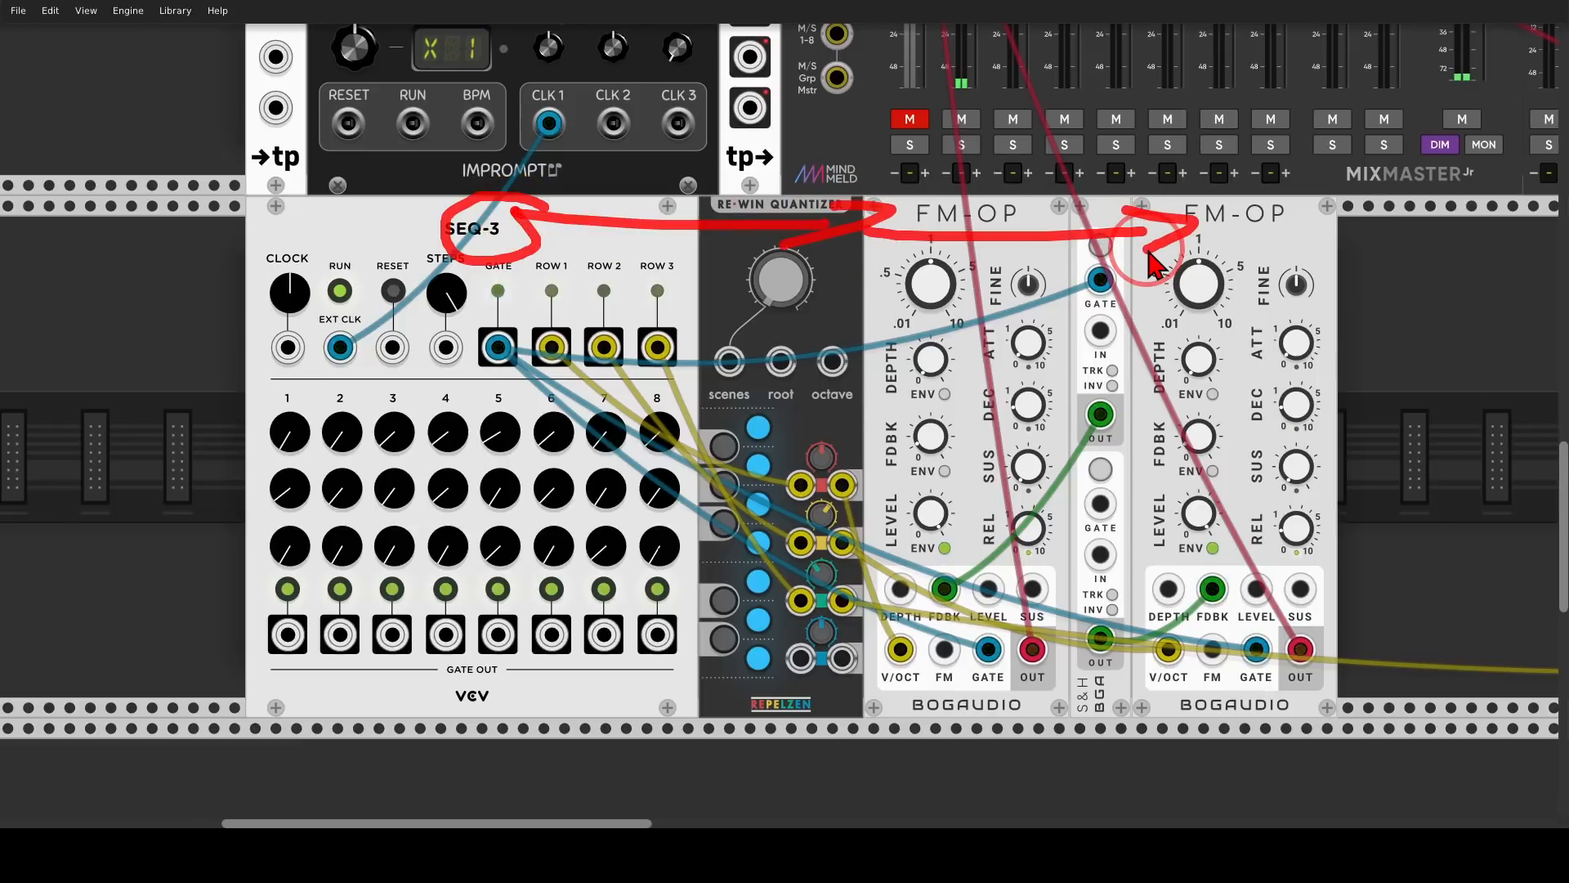
{"action": "key", "text": "Escape"}
{"action": "left_click", "coordinate": [907, 120]}
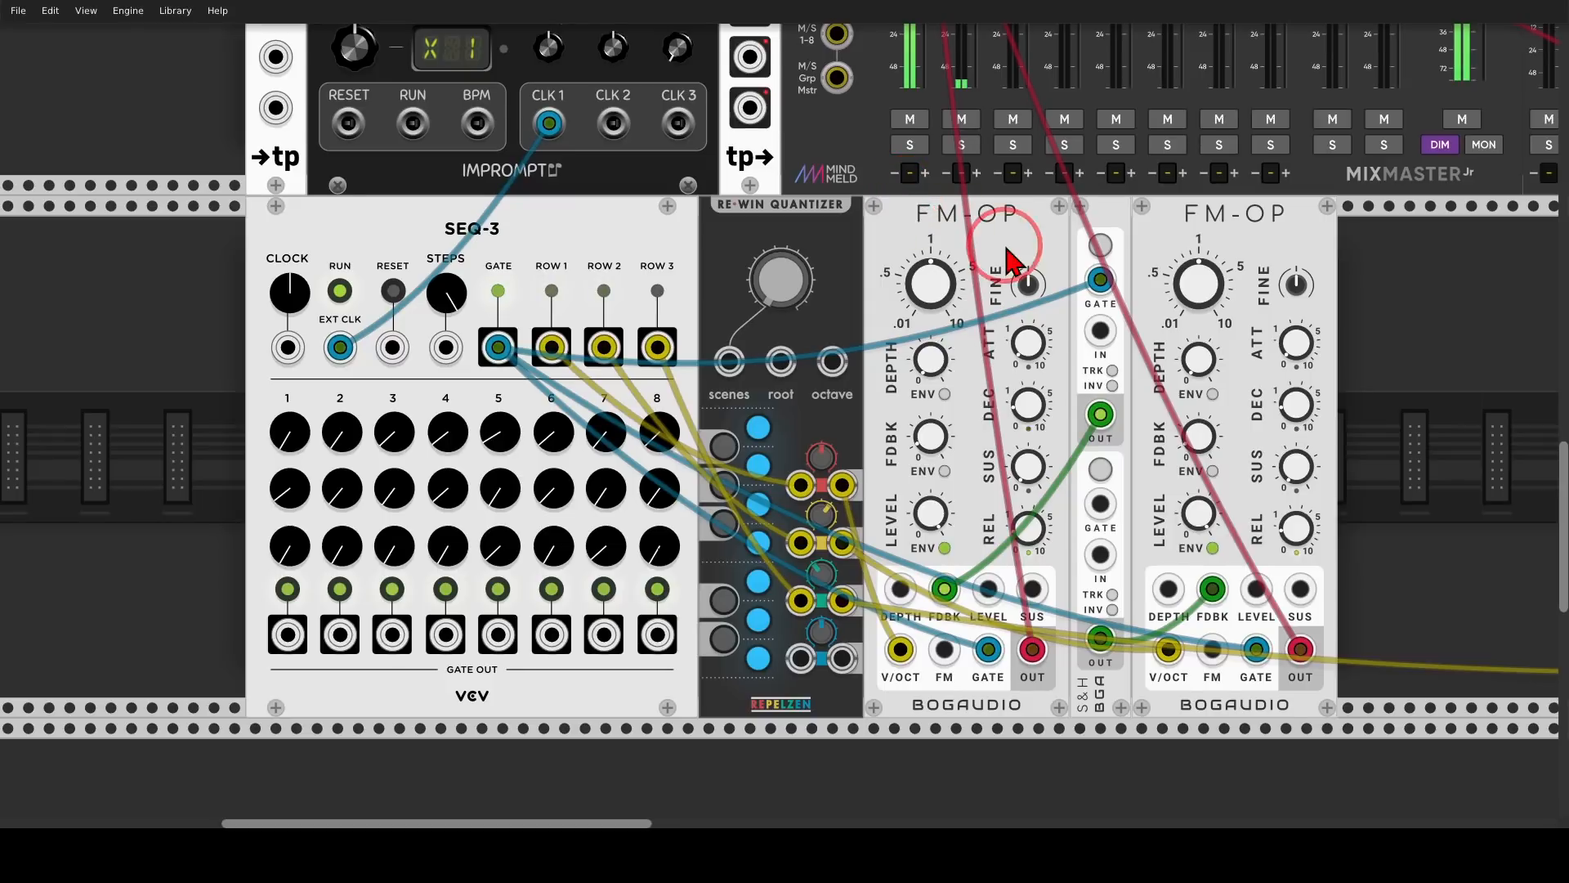
Search the module library for "ram" and add a Rampage module directly beside the second FM-OP
{"action": "left_click_drag", "start_coordinate": [1005, 246], "coordinate": [631, 184]}
{"action": "right_click", "coordinate": [1140, 282]}
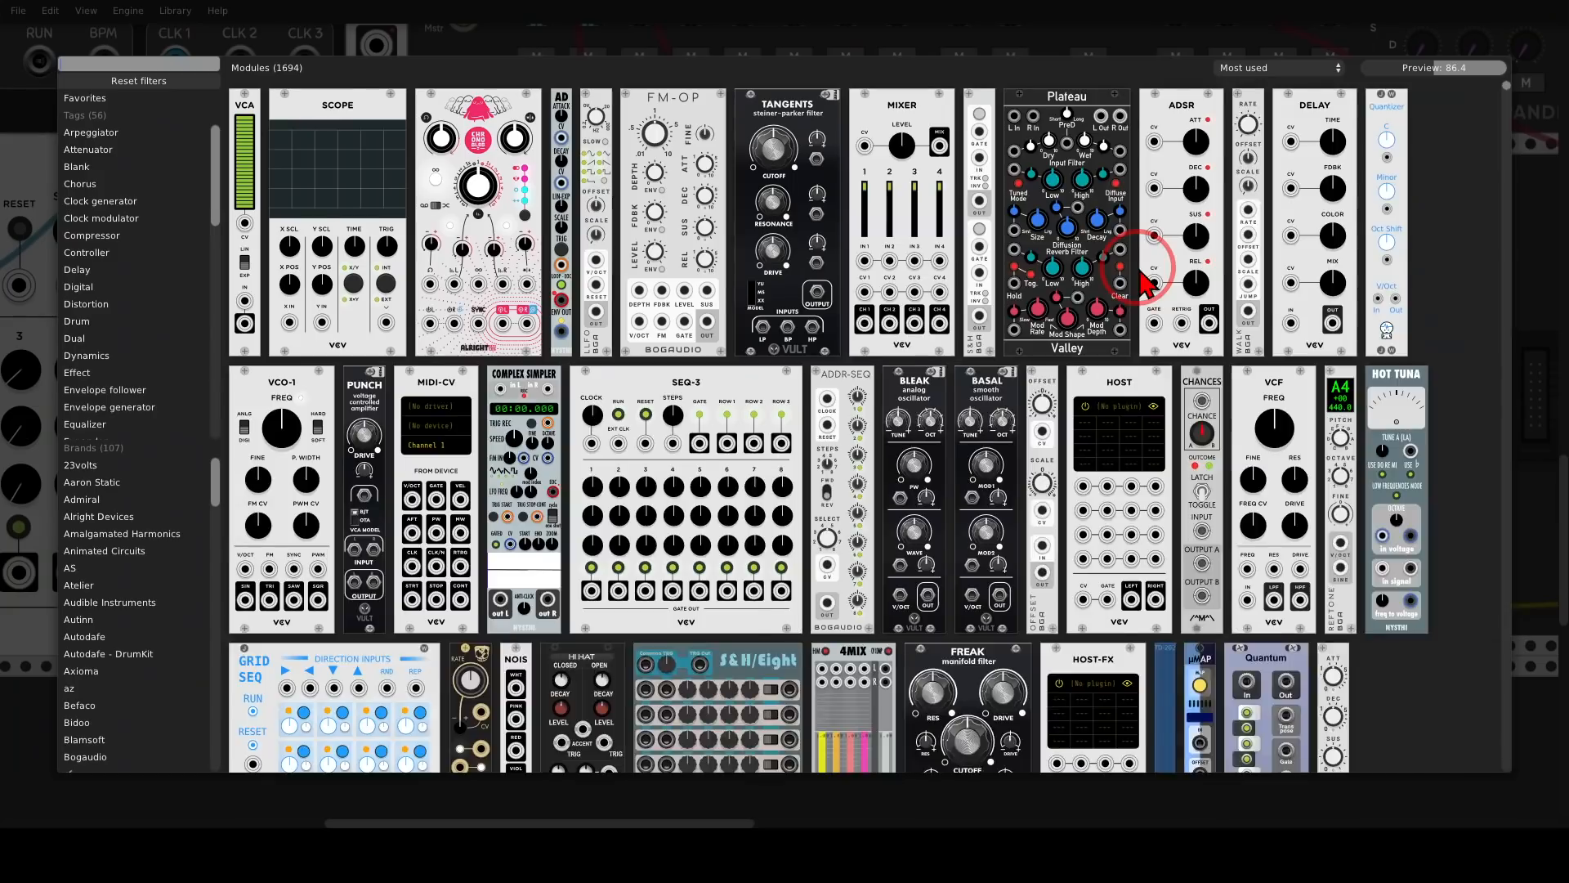
{"action": "type", "text": "ram"}
{"action": "left_click", "coordinate": [385, 124]}
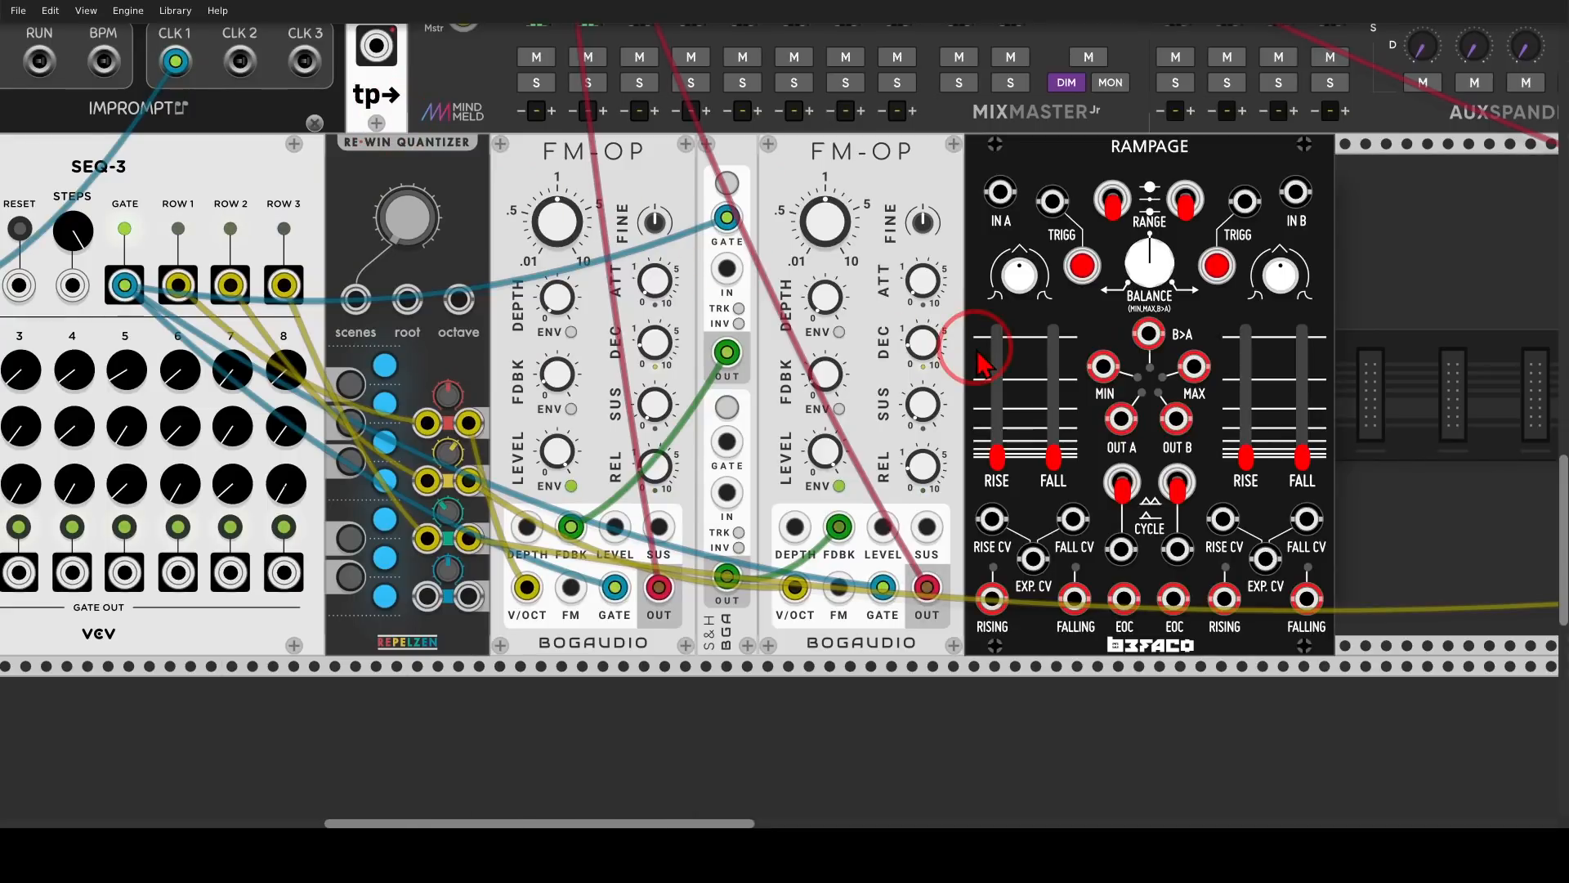
{"action": "scroll", "coordinate": [858, 196], "scroll_direction": "down", "scroll_amount": 1}
{"action": "left_click_drag", "start_coordinate": [858, 196], "coordinate": [957, 316]}
{"action": "mouse_move", "coordinate": [375, 91]}
{"action": "left_mouse_down"}
{"action": "mouse_move", "coordinate": [322, 82]}
{"action": "mouse_move", "coordinate": [379, 141]}
{"action": "mouse_move", "coordinate": [373, 89]}
{"action": "left_mouse_up"}
{"action": "mouse_move", "coordinate": [474, 232]}
{"action": "left_mouse_down"}
{"action": "mouse_move", "coordinate": [1156, 351]}
{"action": "mouse_move", "coordinate": [1128, 274]}
{"action": "left_mouse_up"}
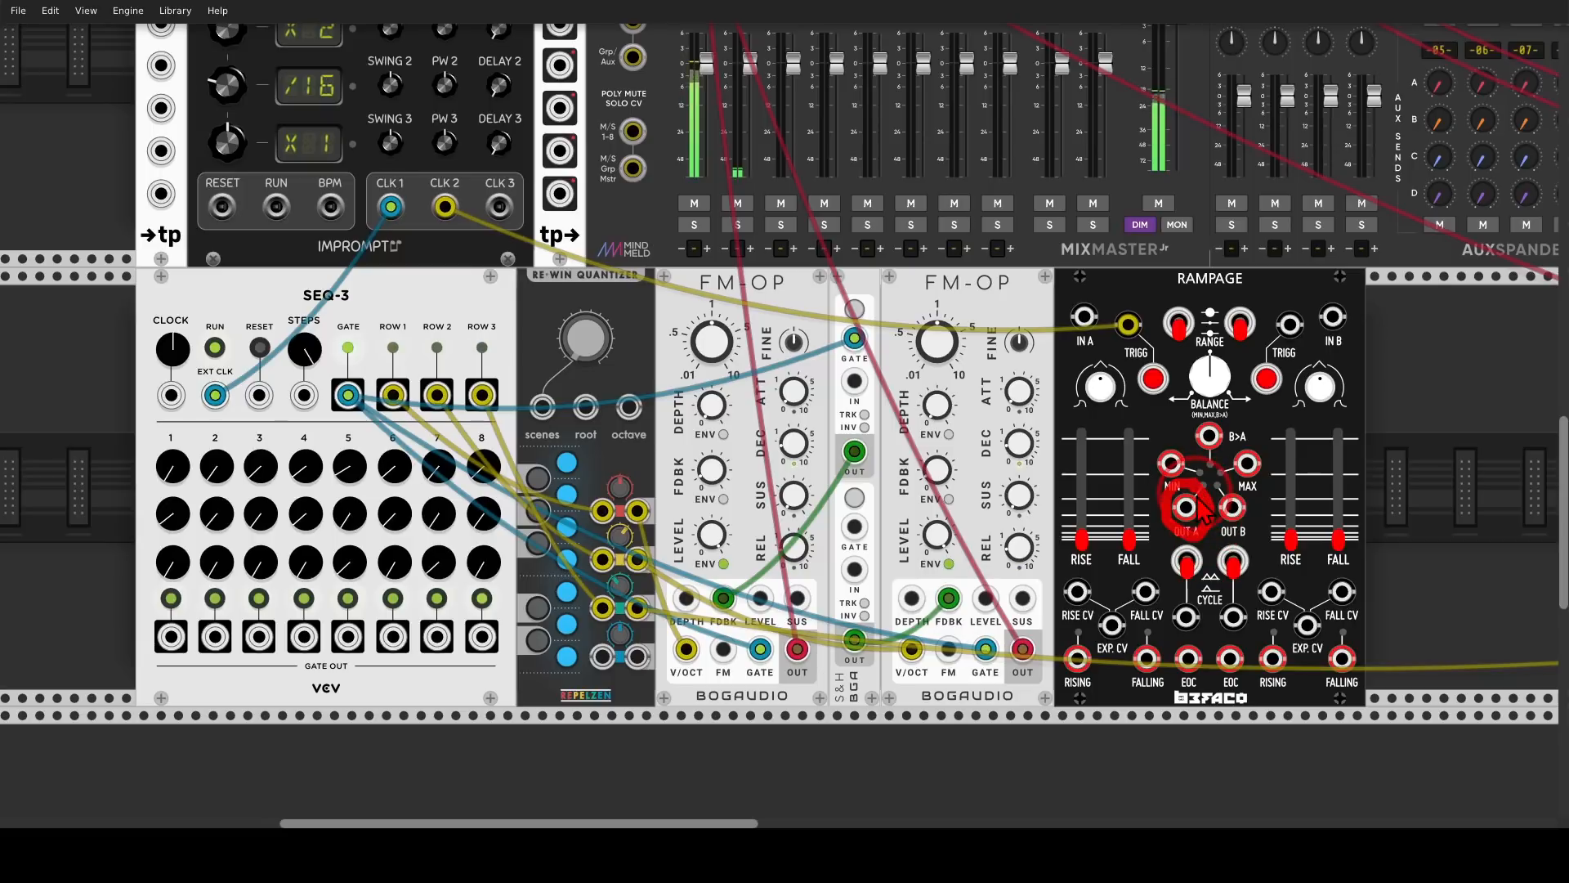
Patch Rampage's OUT A into the first FM-OP's LEVEL input, slightly raise channel A's rise time and set its fall time to about 0.717
{"action": "left_click_drag", "start_coordinate": [1186, 508], "coordinate": [760, 598]}
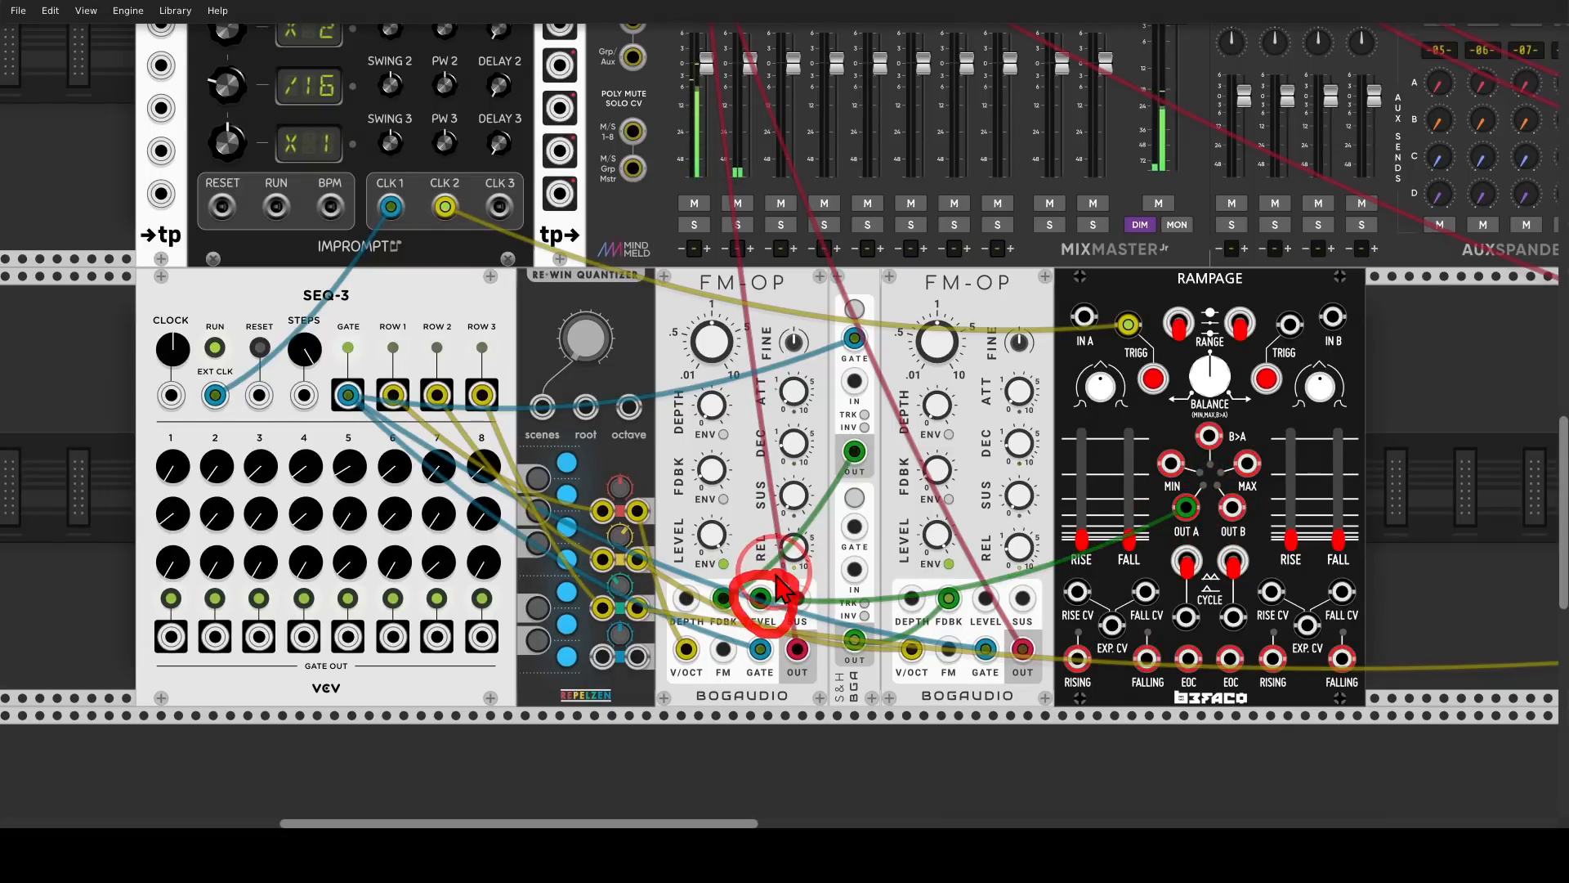
{"action": "left_click_drag", "start_coordinate": [1128, 541], "coordinate": [1129, 472]}
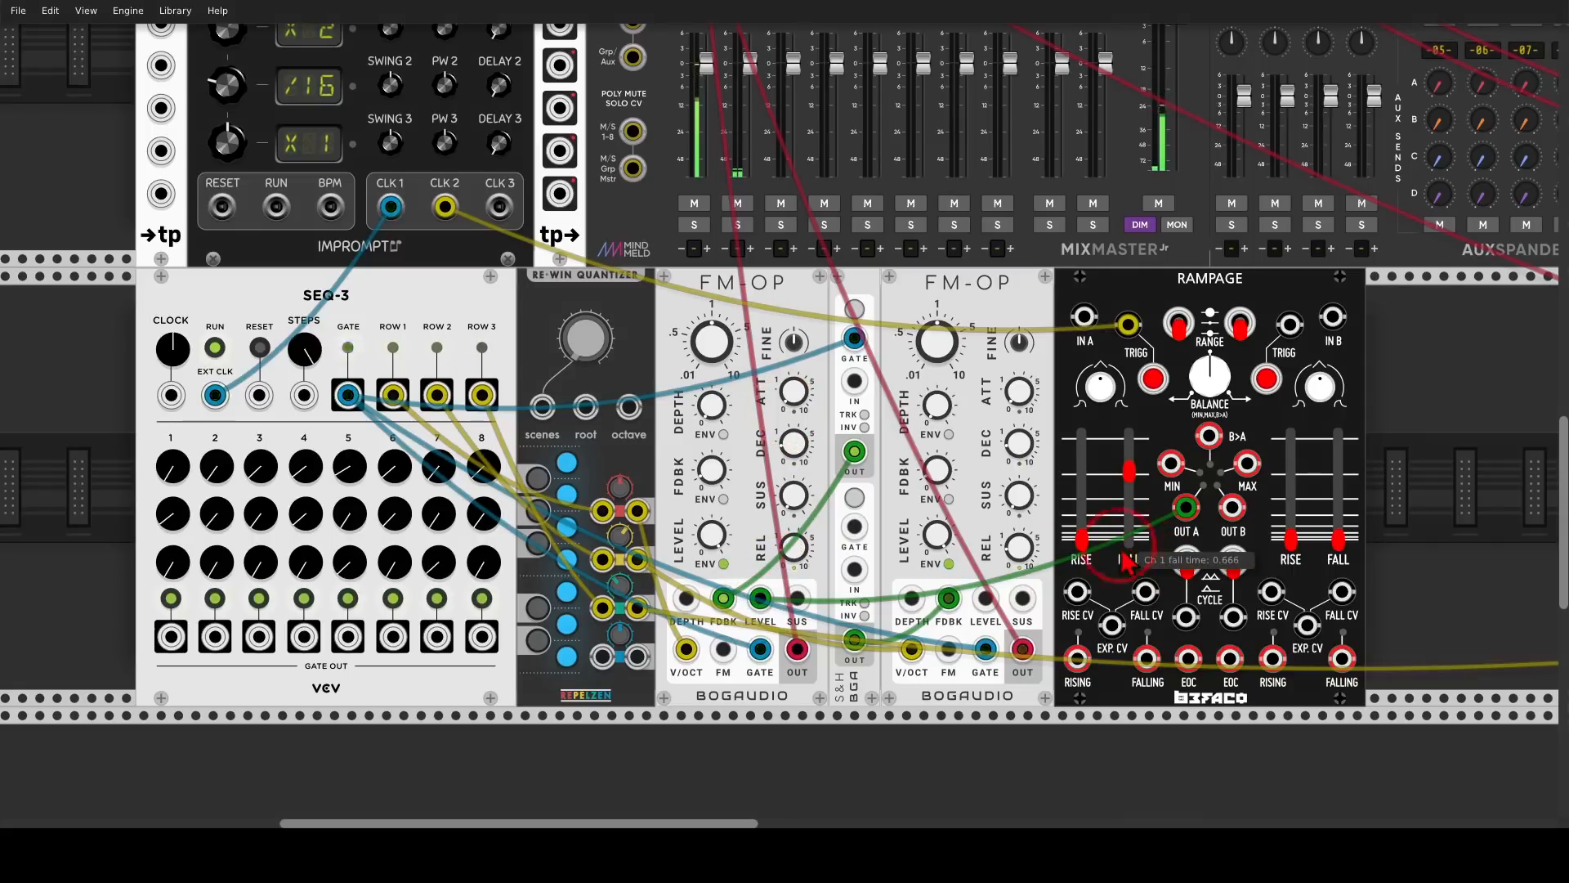
{"action": "left_click_drag", "start_coordinate": [1081, 541], "coordinate": [1132, 520]}
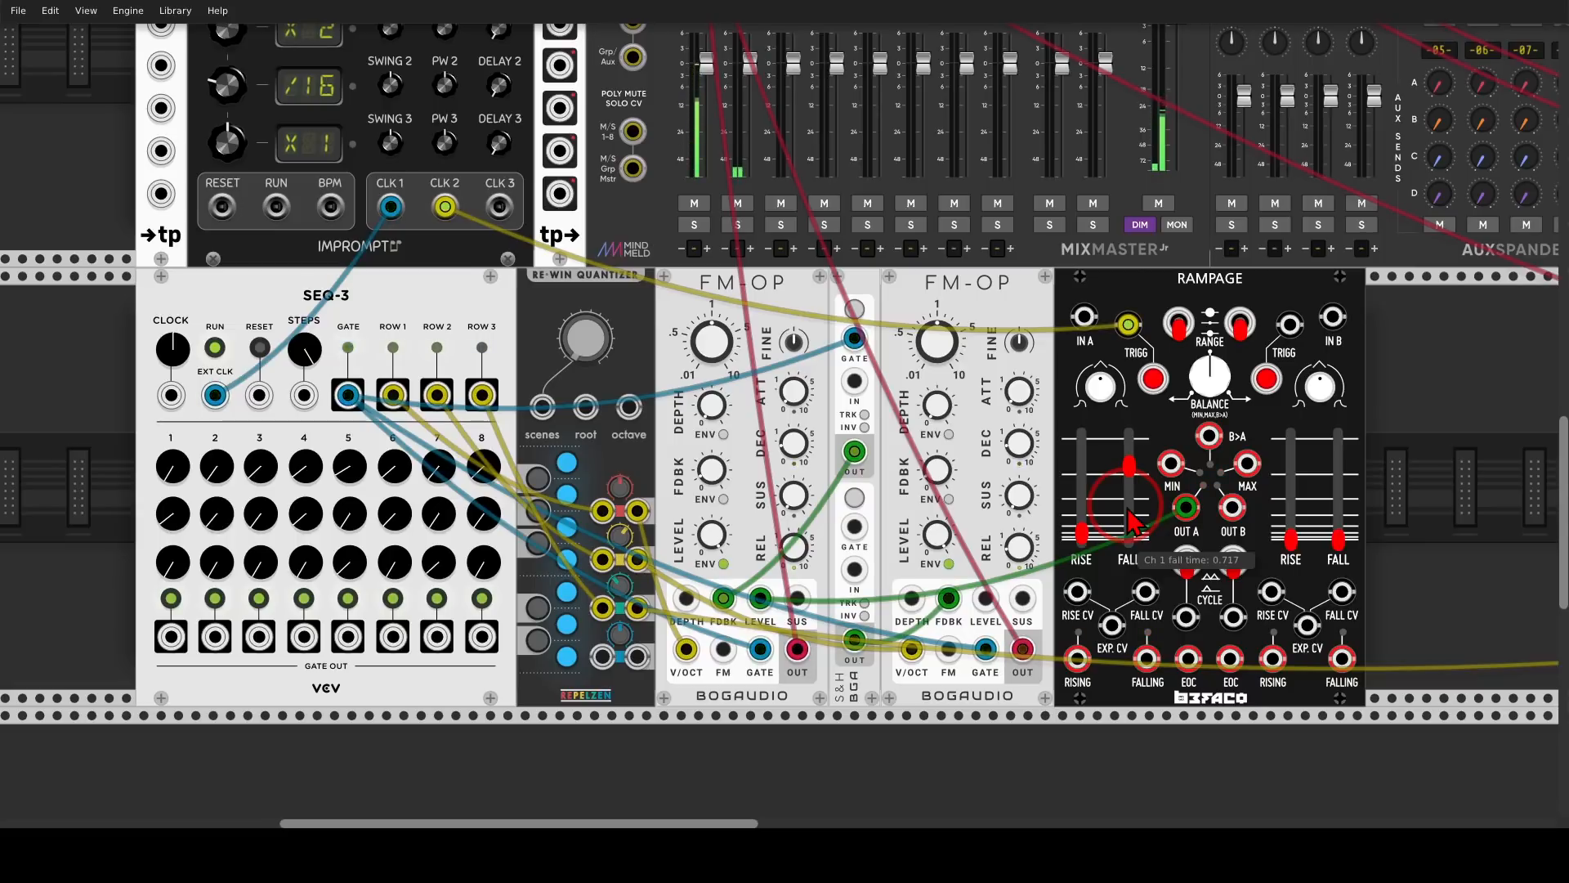
Patch Rampage's OUT B into the second FM-OP's LEVEL input and lengthen channel B's rise and fall times
{"action": "left_click_drag", "start_coordinate": [1232, 508], "coordinate": [985, 602]}
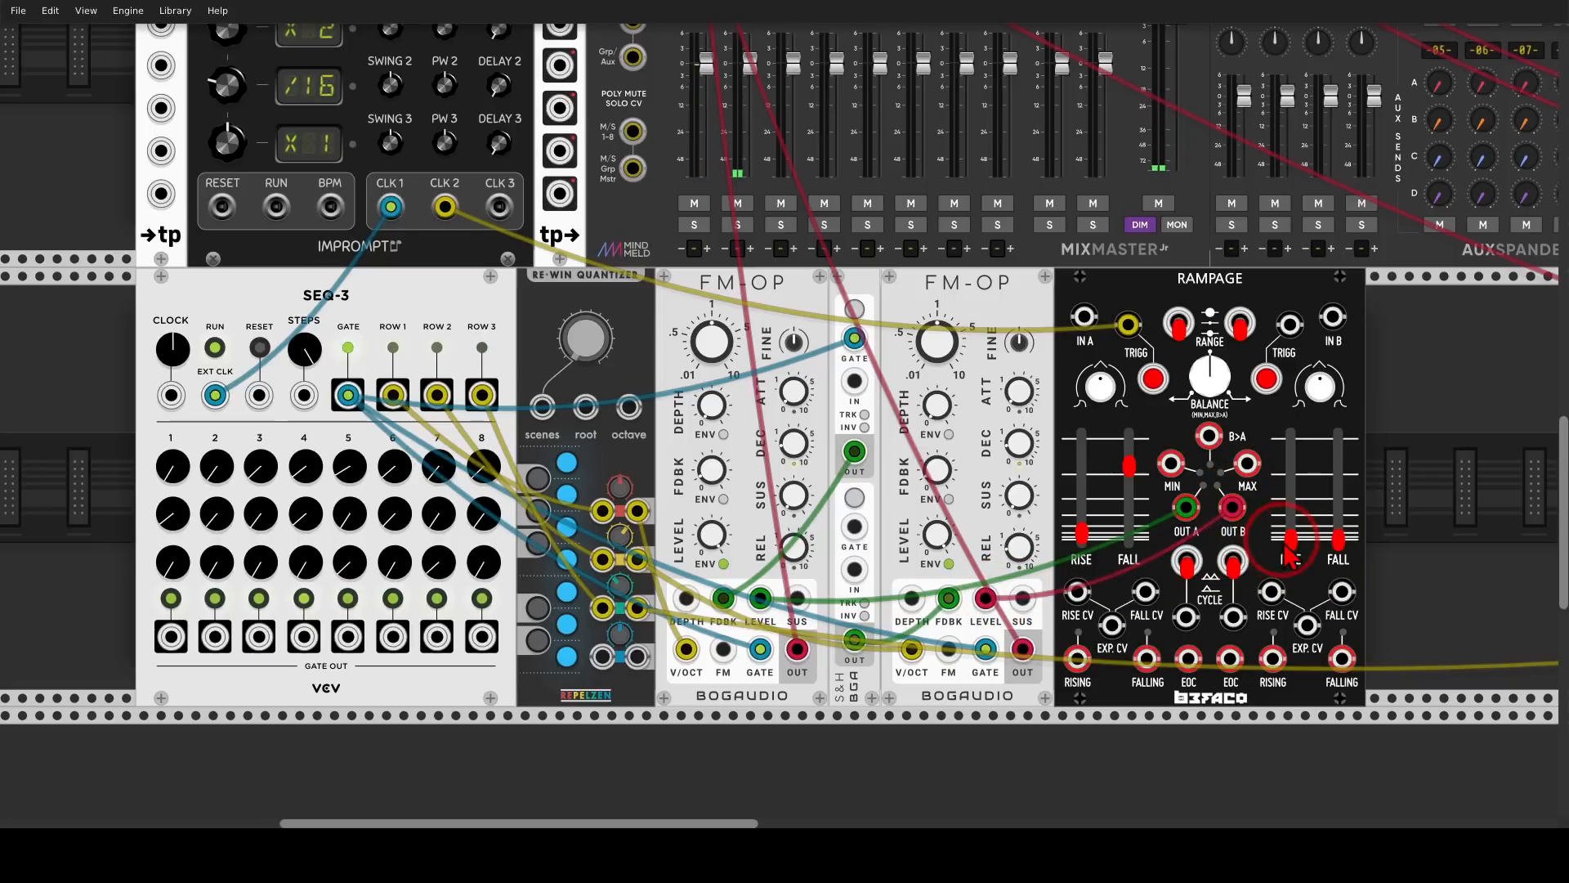
{"action": "left_click_drag", "start_coordinate": [1290, 527], "coordinate": [1338, 462]}
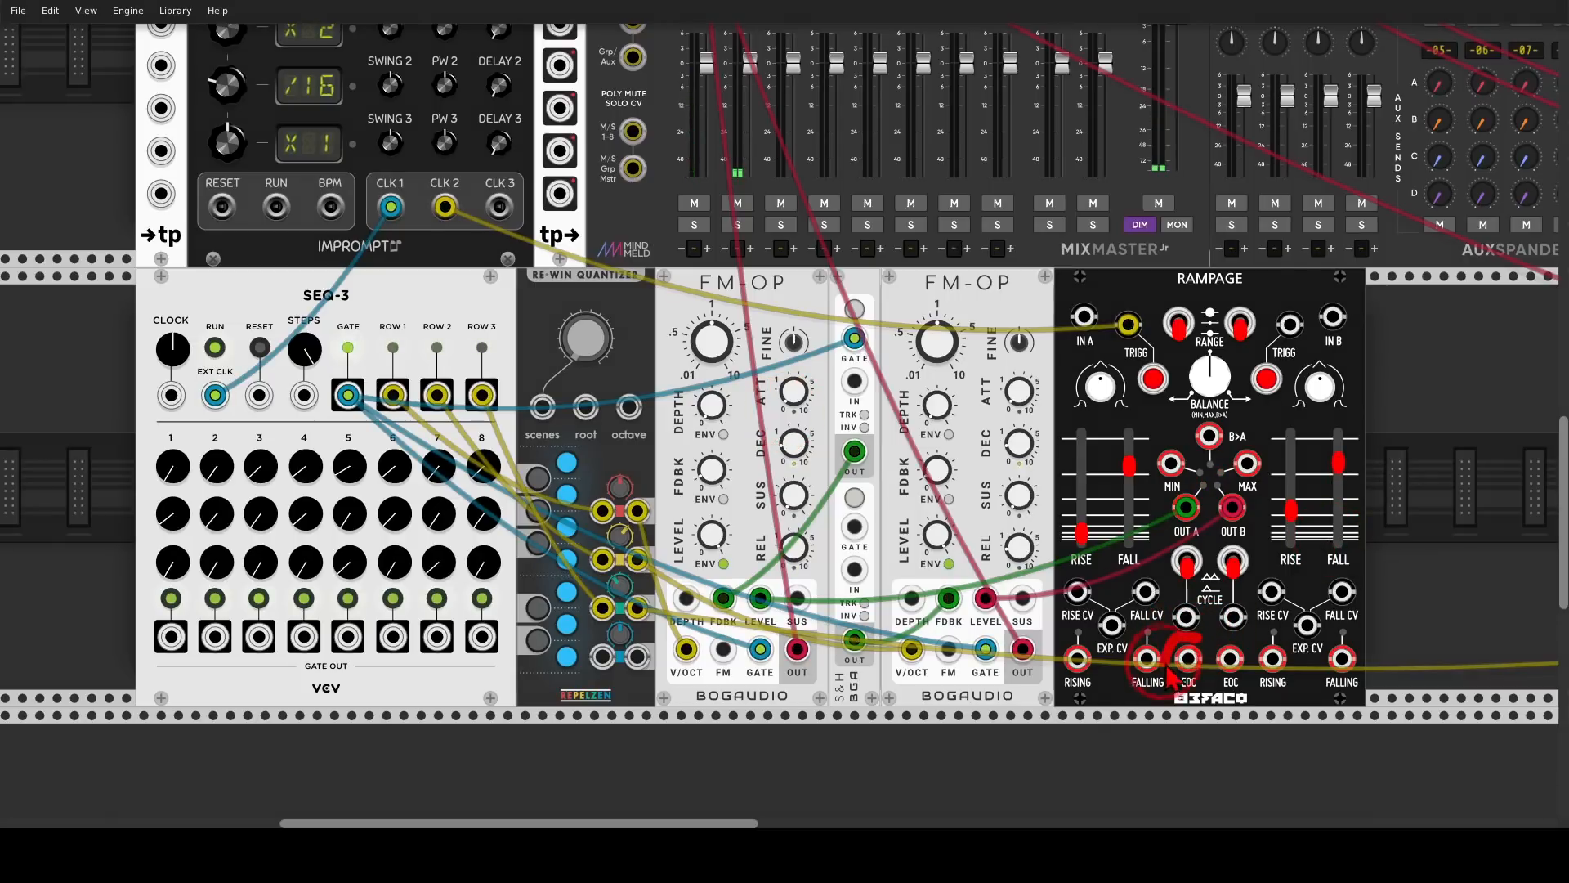
{"action": "left_click_drag", "start_coordinate": [1189, 658], "coordinate": [1290, 325]}
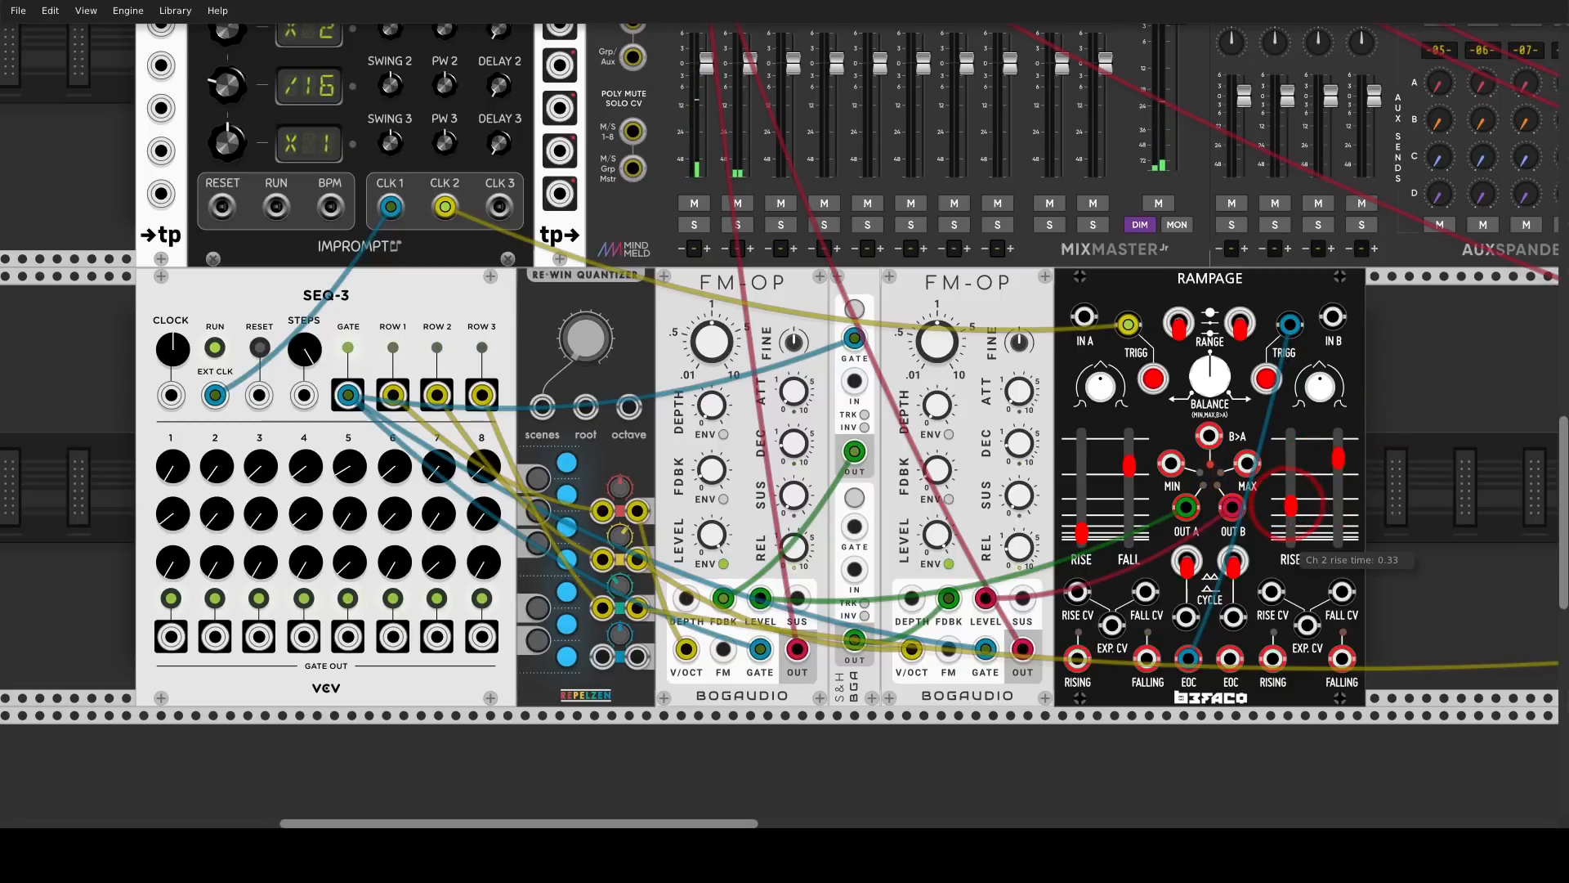
{"action": "left_click_drag", "start_coordinate": [1290, 506], "coordinate": [1290, 499]}
Raise the FMOP channel's send to the Verb aux on the AuxSpander
{"action": "left_click_drag", "start_coordinate": [1419, 347], "coordinate": [1351, 558]}
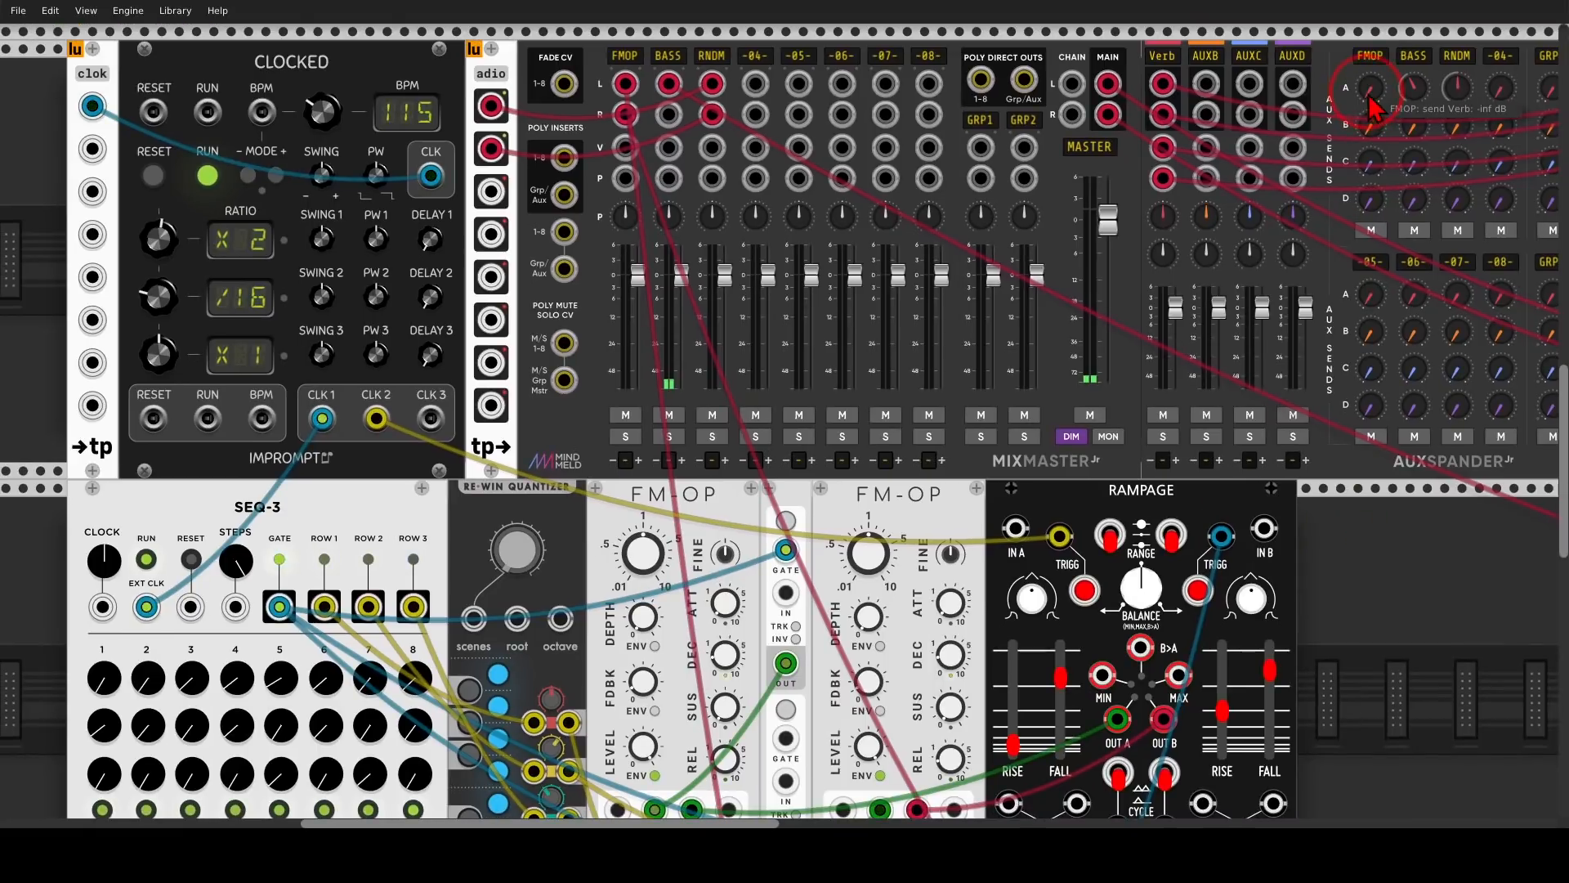
{"action": "left_click_drag", "start_coordinate": [1369, 92], "coordinate": [1369, 76]}
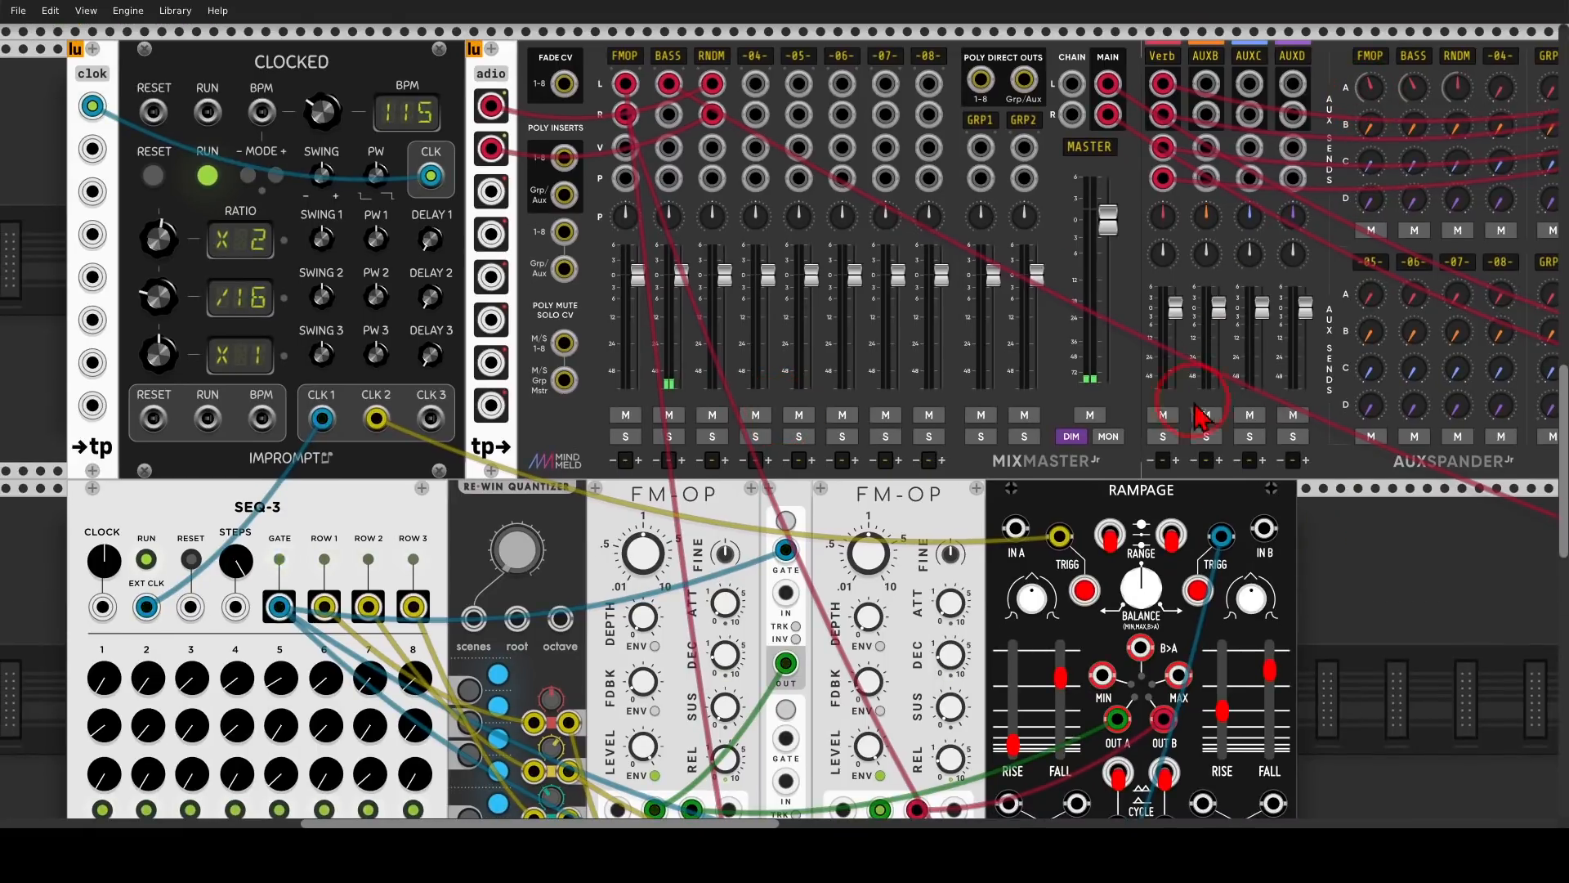
{"action": "scroll", "coordinate": [1201, 417], "scroll_direction": "down", "scroll_amount": 5}
{"action": "left_click_drag", "start_coordinate": [1165, 308], "coordinate": [1178, 311]}
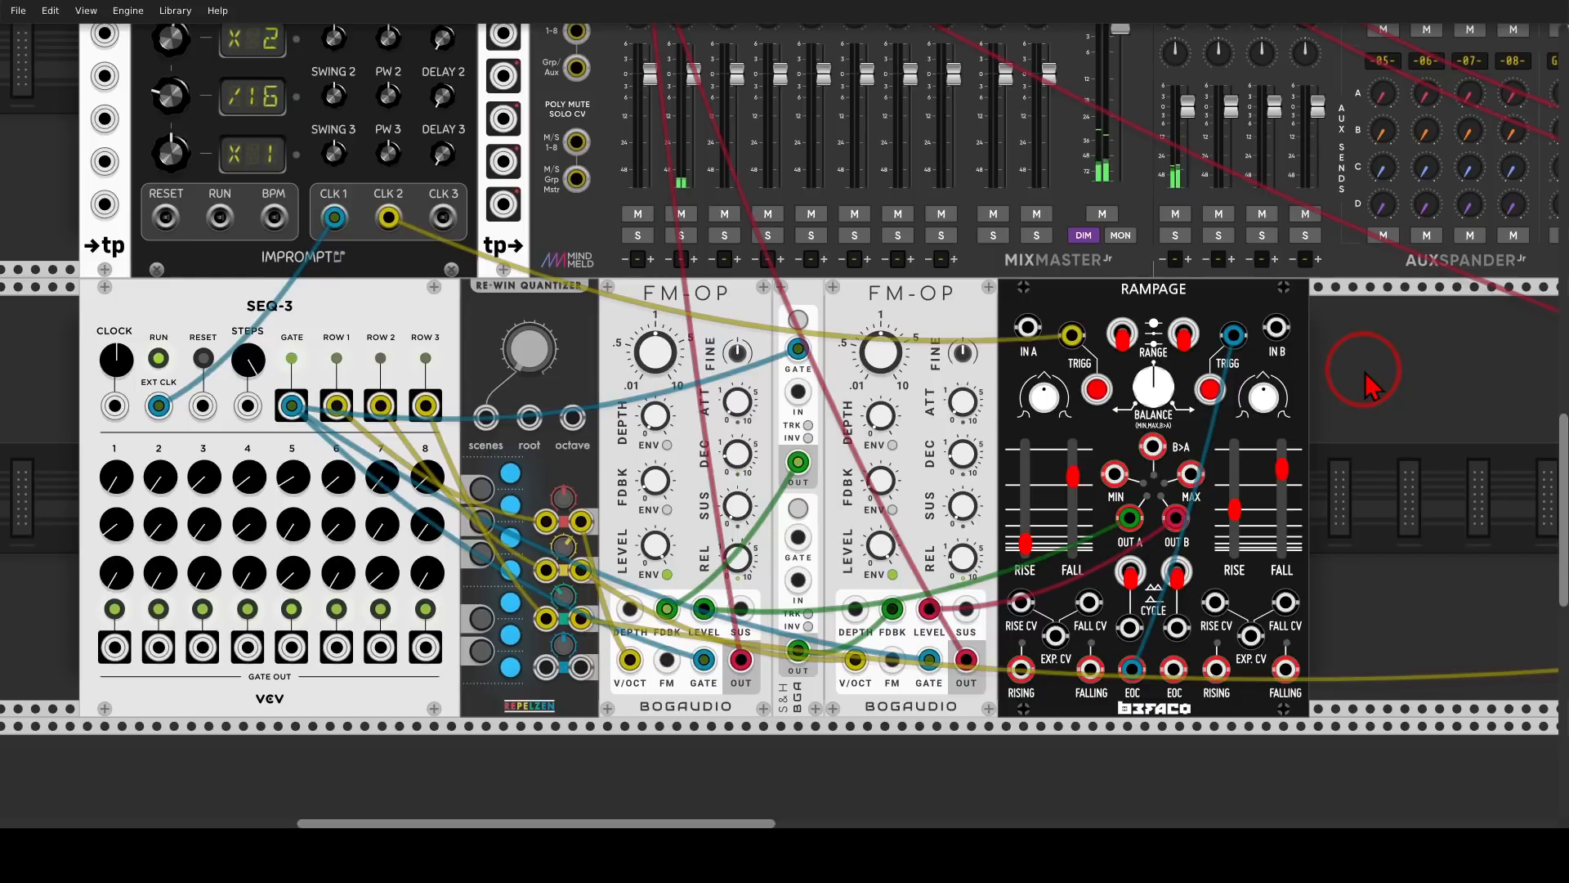
Move the AD, Saïch, Tangents and two LLFO modules as a tight group nearer to Rampage in the same row
{"action": "left_click_drag", "start_coordinate": [1411, 439], "coordinate": [890, 350]}
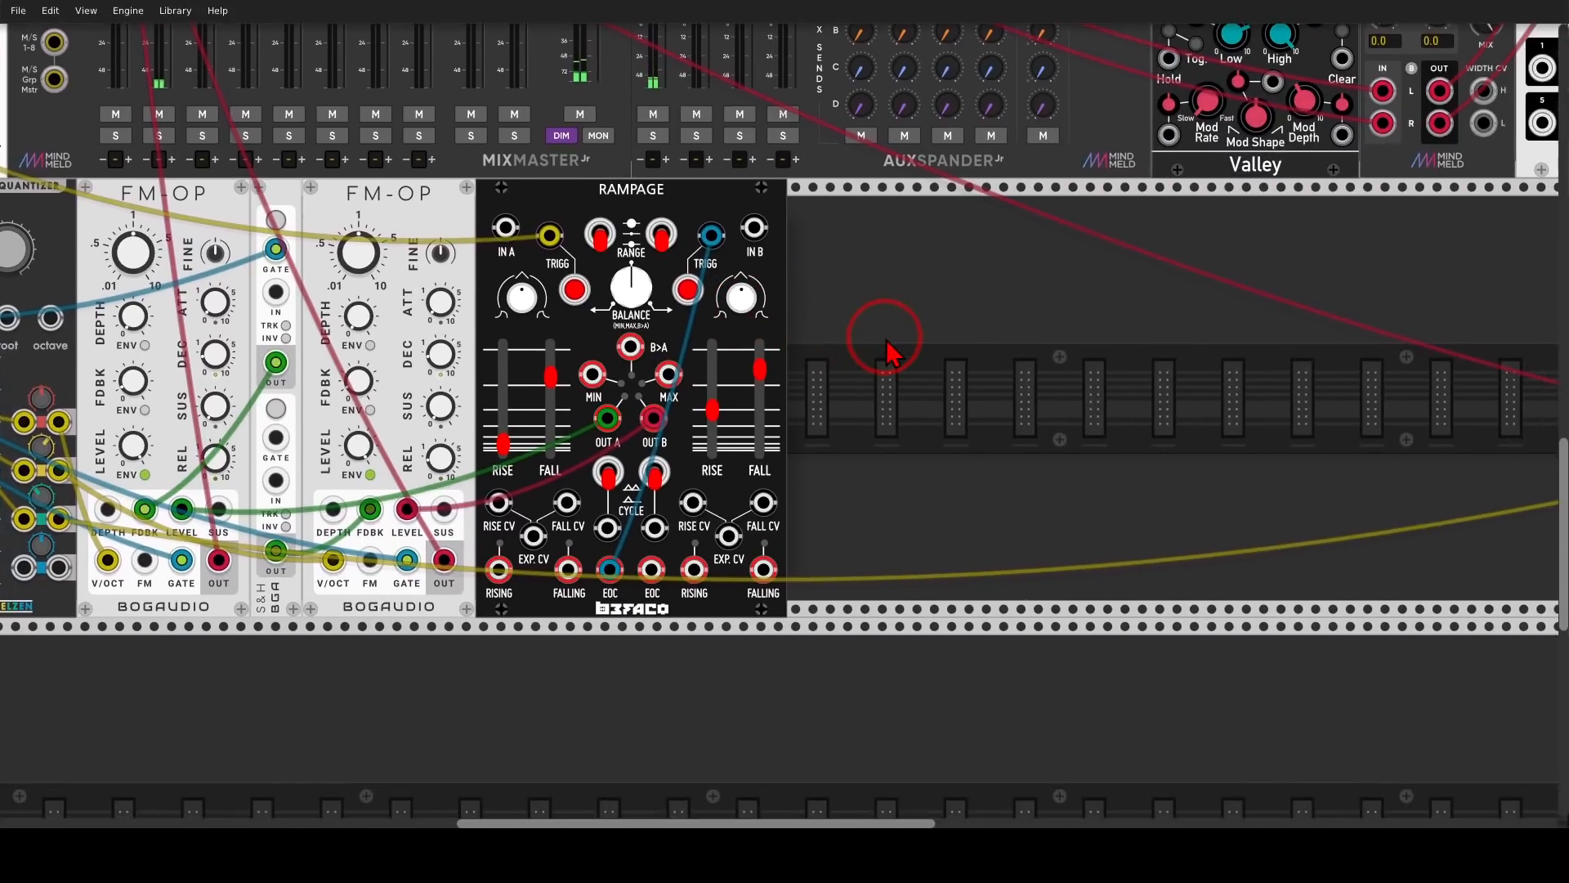
{"action": "scroll", "coordinate": [899, 352], "scroll_direction": "down", "scroll_amount": 1}
{"action": "left_click_drag", "start_coordinate": [1120, 366], "coordinate": [484, 344]}
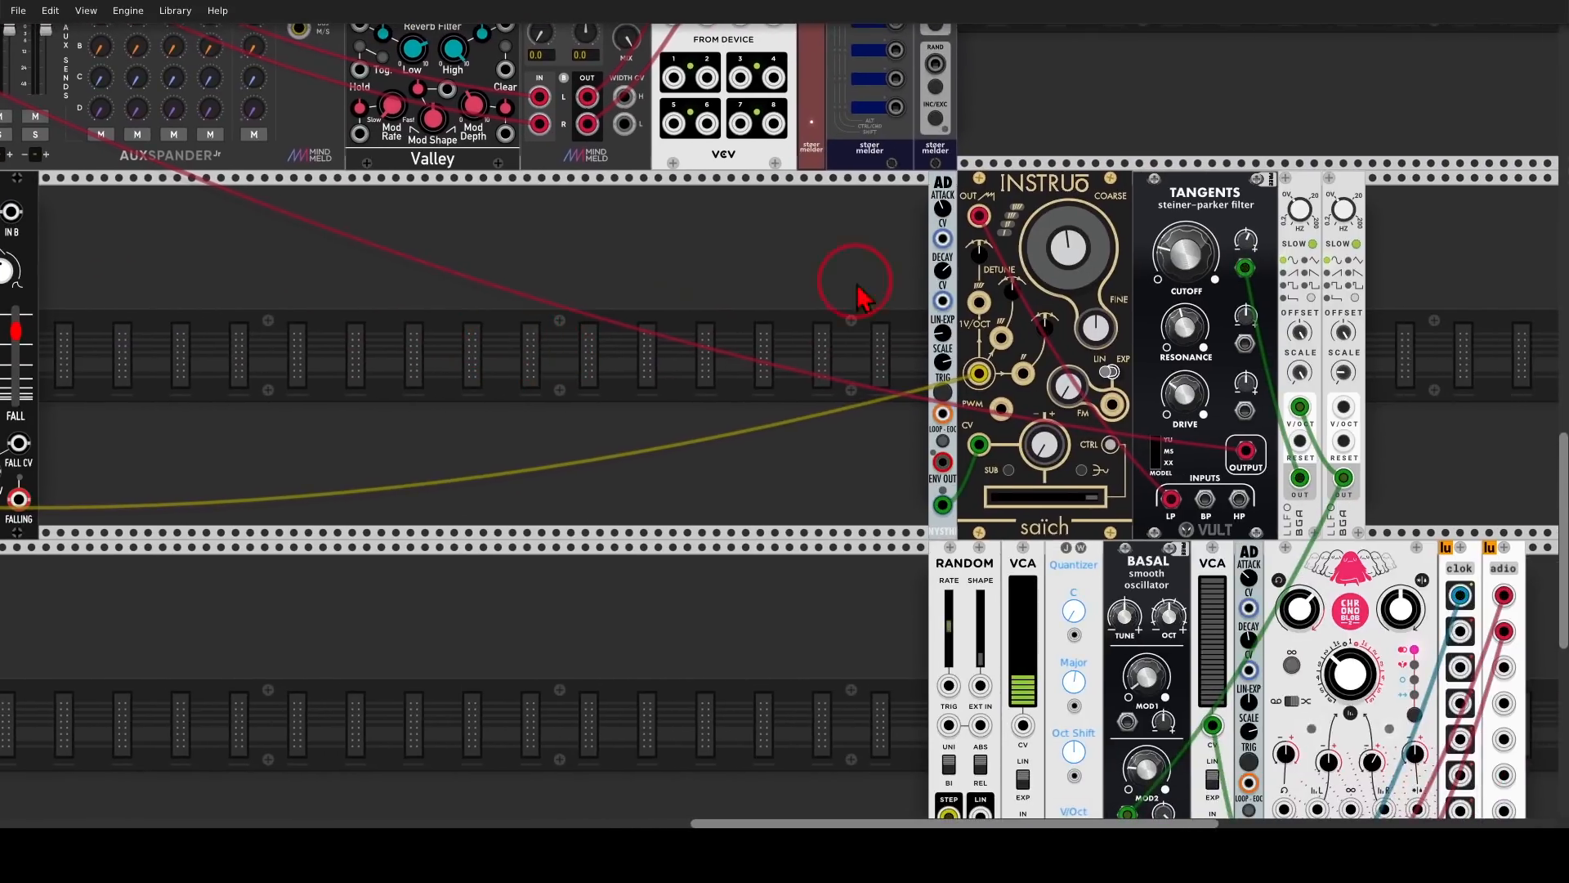
{"action": "left_click_drag", "start_coordinate": [1328, 200], "coordinate": [550, 205]}
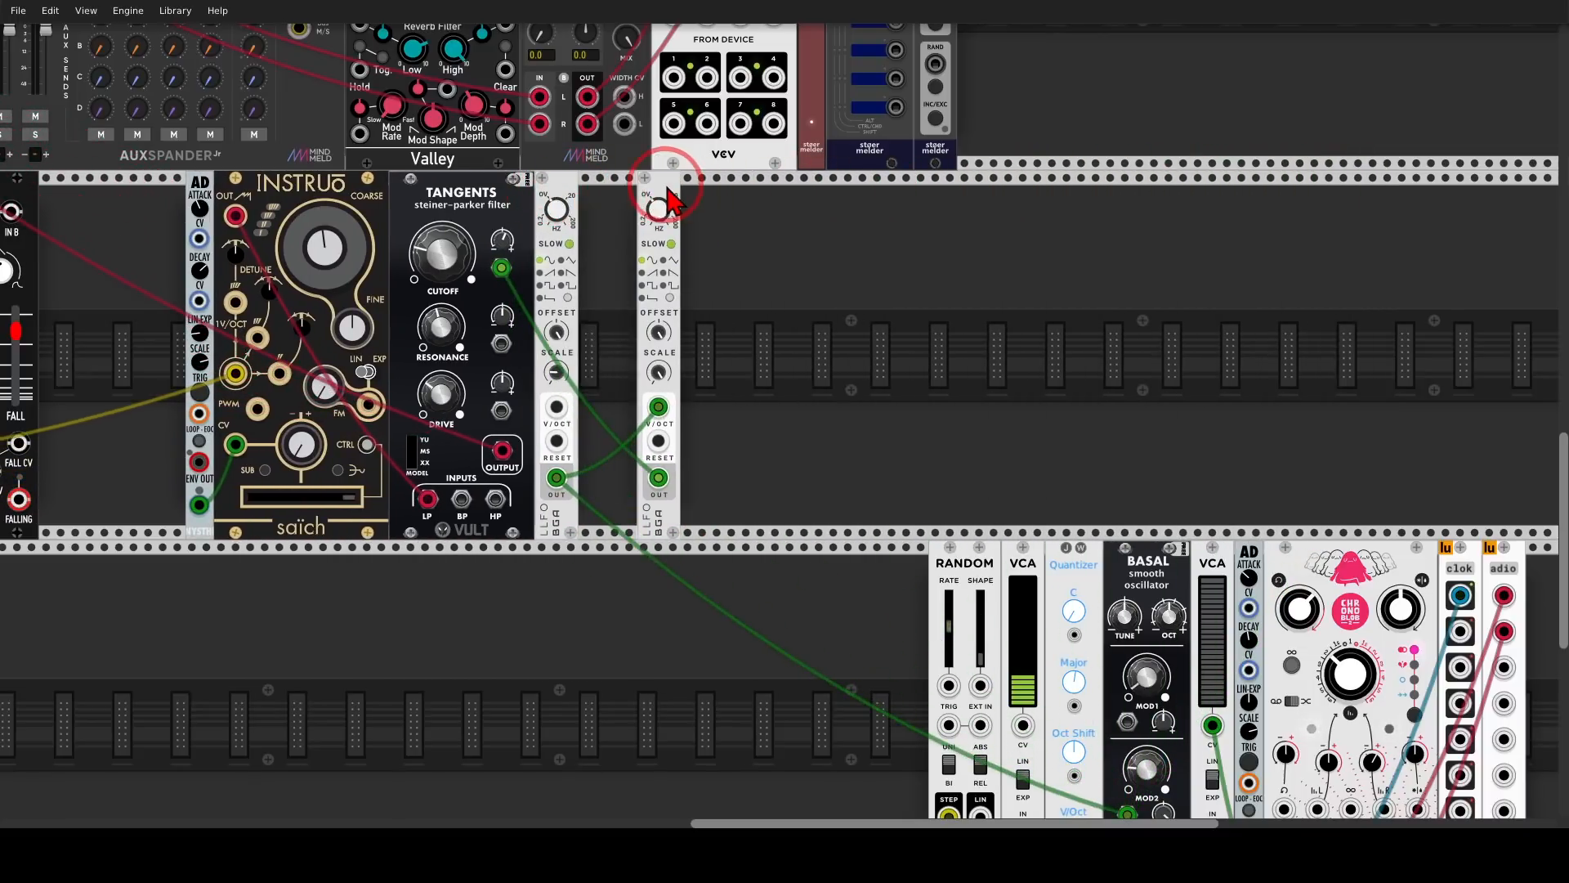
{"action": "left_click_drag", "start_coordinate": [655, 194], "coordinate": [611, 195]}
{"action": "scroll", "coordinate": [1339, 299], "scroll_direction": "left", "scroll_amount": 1}
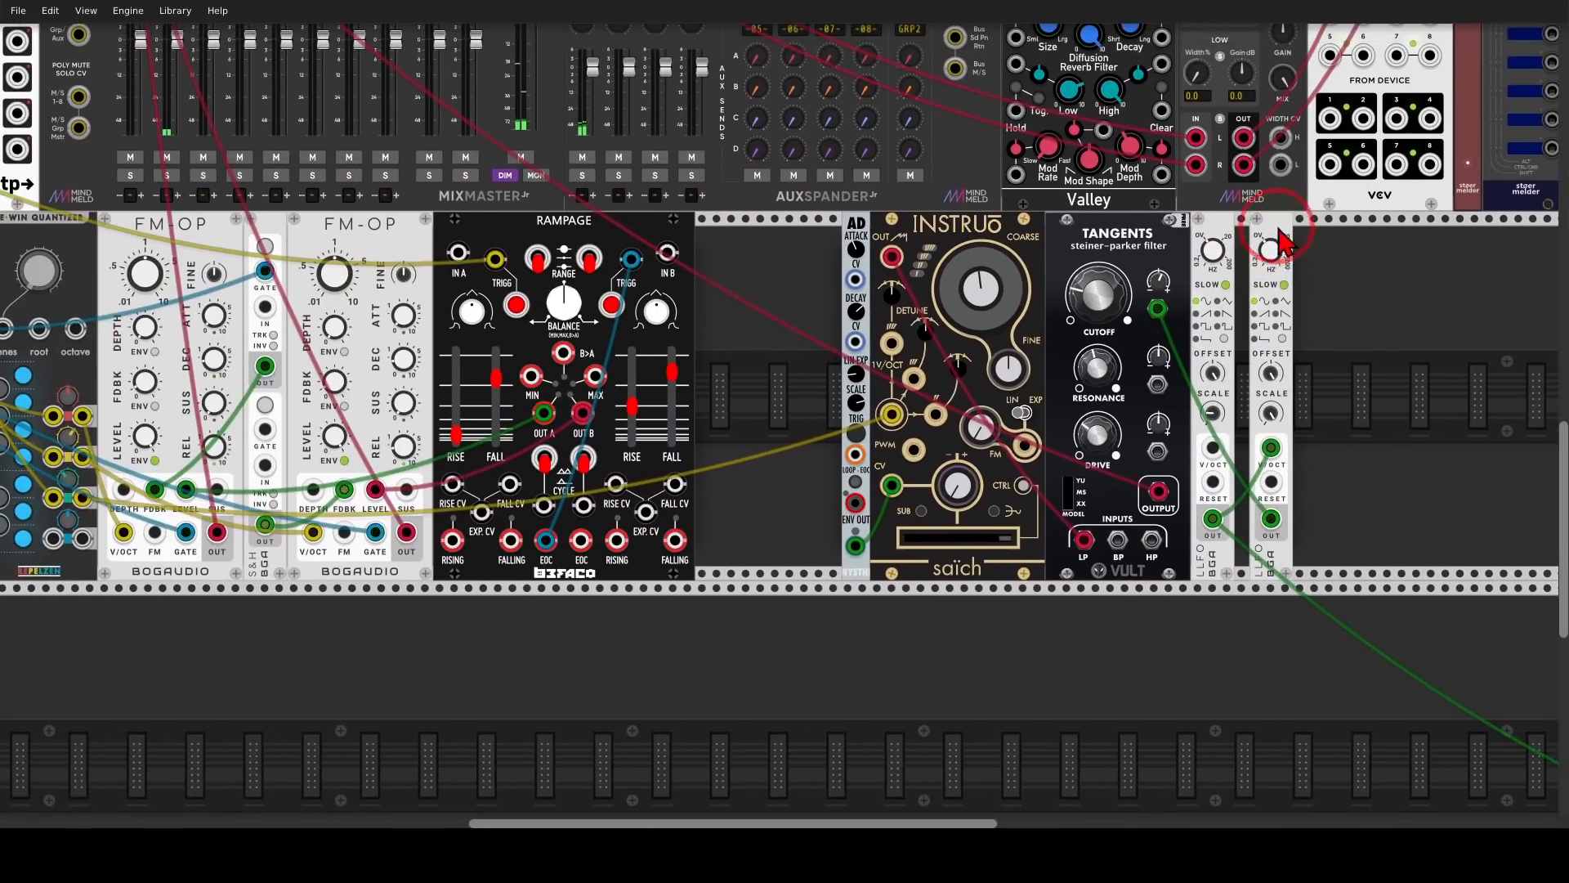
{"action": "left_click_drag", "start_coordinate": [1280, 235], "coordinate": [1253, 230]}
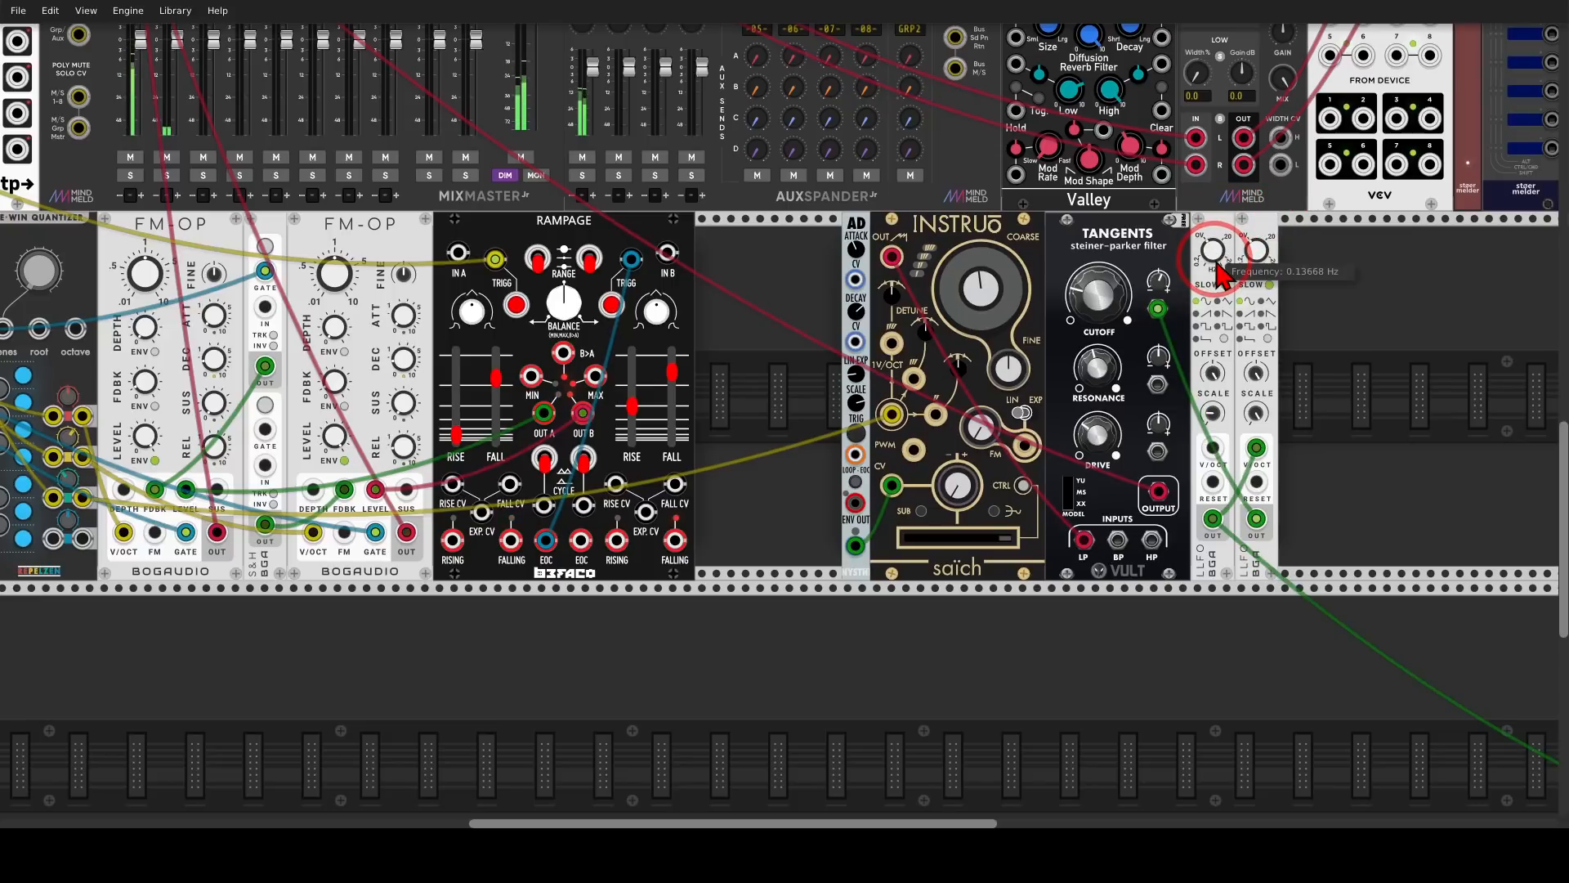
{"action": "left_click_drag", "start_coordinate": [771, 378], "coordinate": [855, 342]}
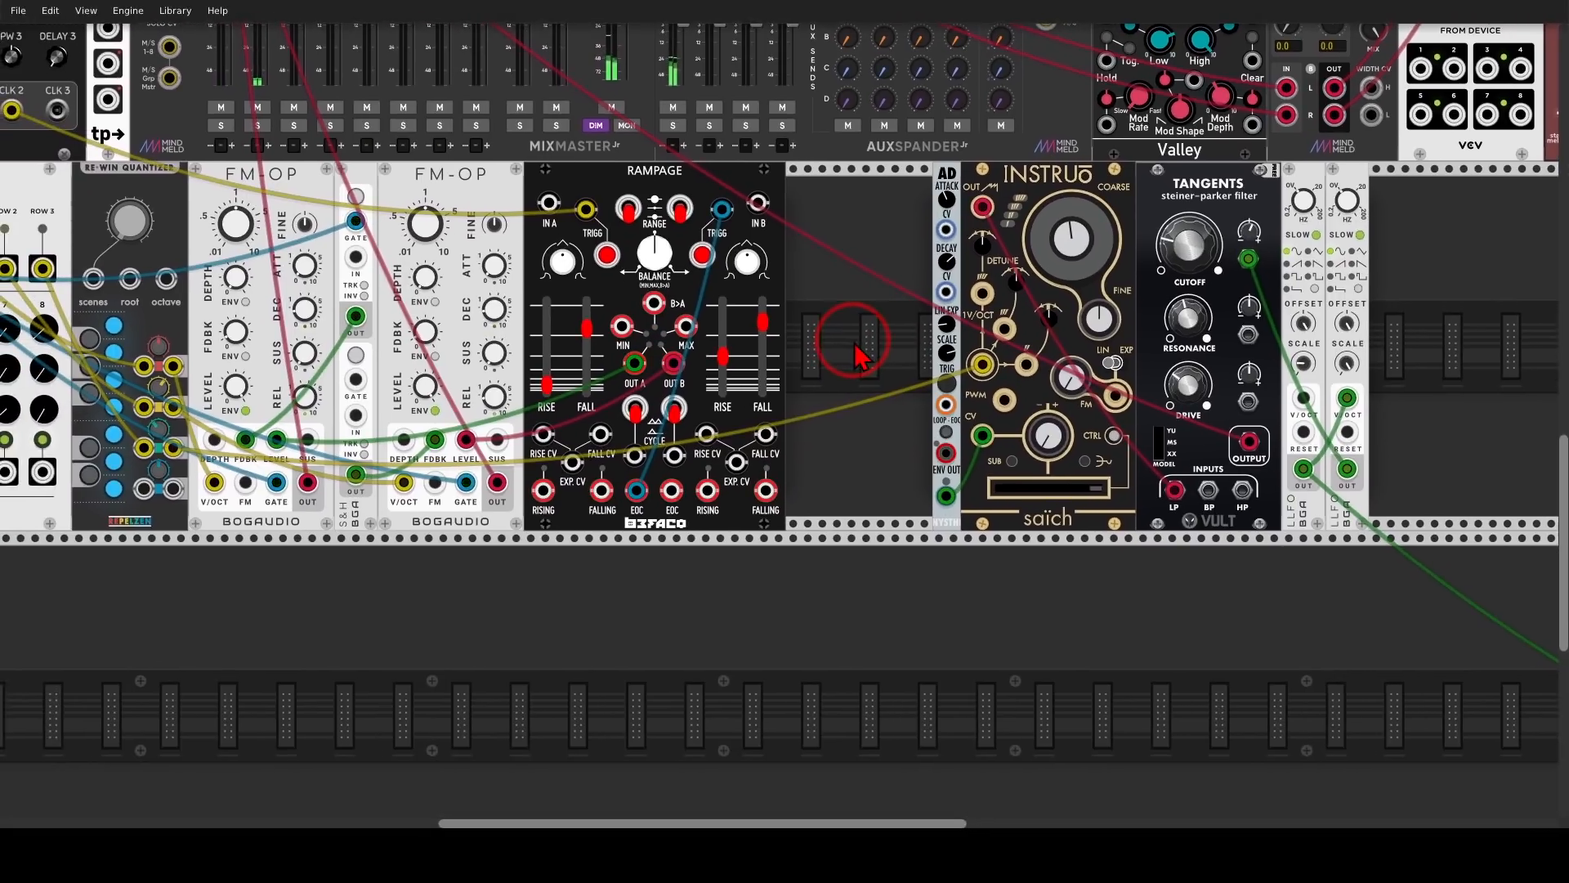
{"action": "scroll", "coordinate": [925, 361], "scroll_direction": "up", "scroll_amount": 2}
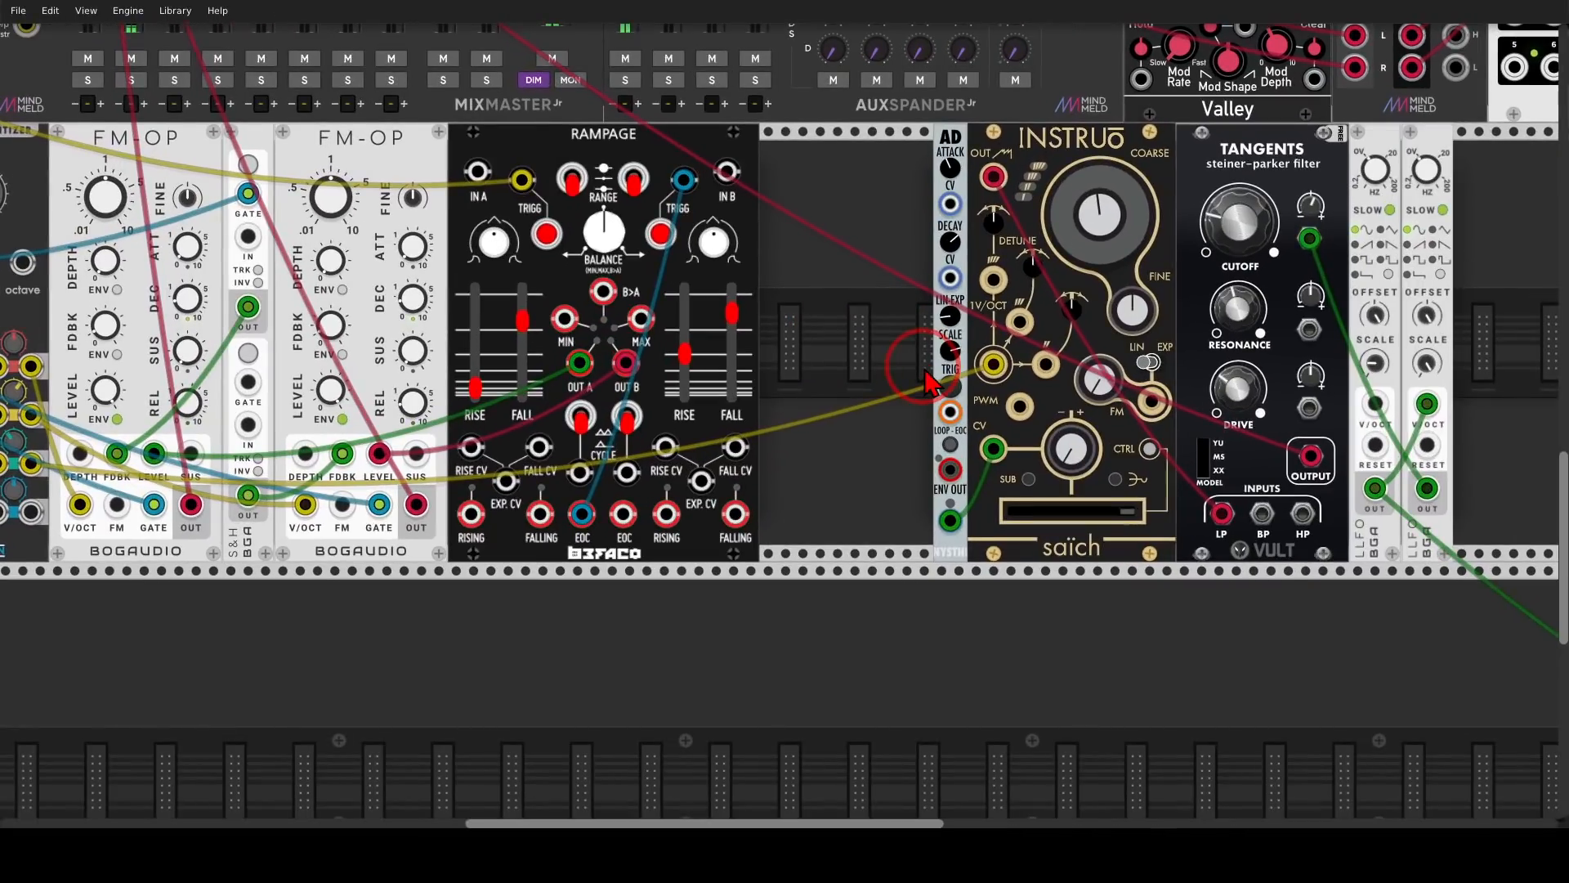
{"action": "mouse_move", "coordinate": [923, 120]}
{"action": "left_mouse_down"}
{"action": "mouse_move", "coordinate": [964, 170]}
{"action": "mouse_move", "coordinate": [936, 120]}
{"action": "left_mouse_up"}
{"action": "mouse_move", "coordinate": [930, 506]}
{"action": "left_mouse_down"}
{"action": "mouse_move", "coordinate": [970, 527]}
{"action": "mouse_move", "coordinate": [987, 487]}
{"action": "mouse_move", "coordinate": [1018, 491]}
{"action": "mouse_move", "coordinate": [998, 507]}
{"action": "left_mouse_up"}
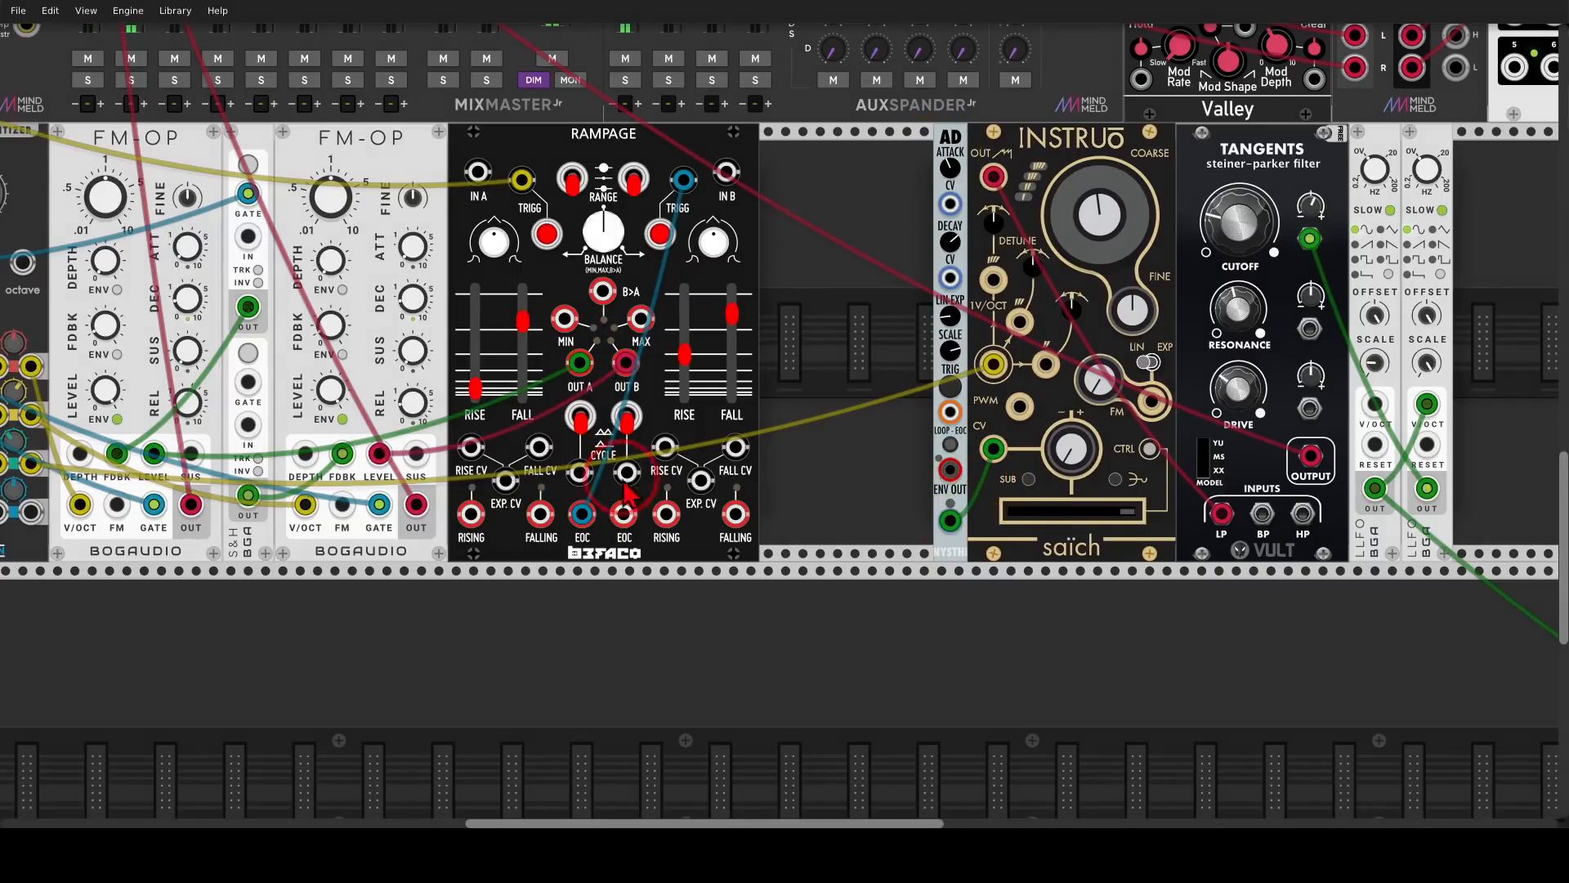
{"action": "mouse_move", "coordinate": [634, 492]}
{"action": "left_mouse_down"}
{"action": "mouse_move", "coordinate": [612, 501]}
{"action": "mouse_move", "coordinate": [606, 549]}
{"action": "mouse_move", "coordinate": [654, 490]}
{"action": "mouse_move", "coordinate": [948, 413]}
{"action": "mouse_move", "coordinate": [937, 457]}
{"action": "left_mouse_up"}
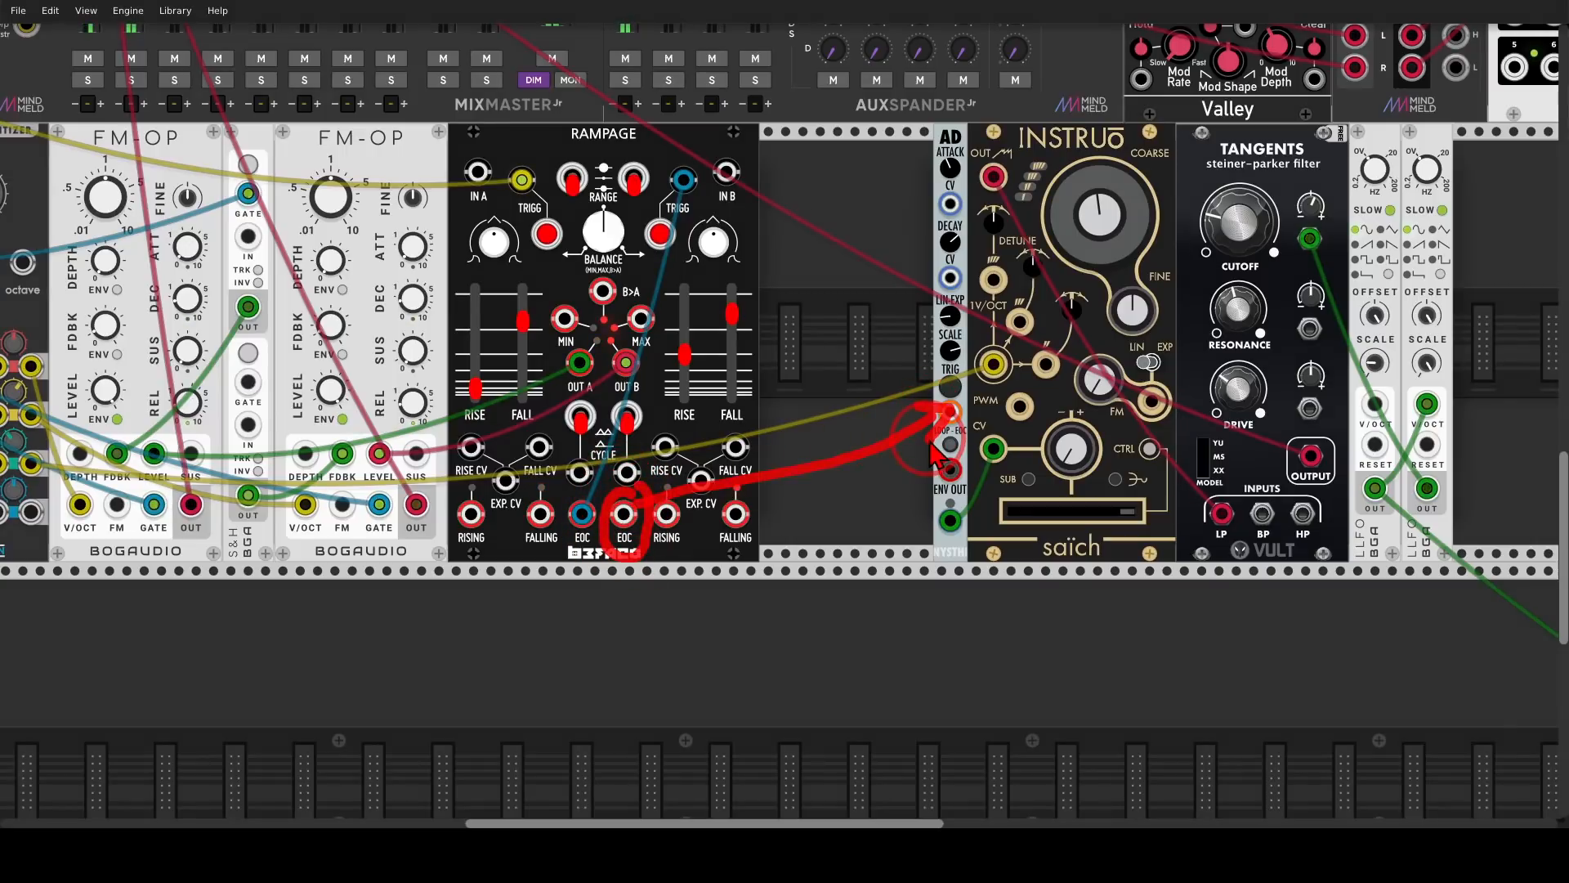
{"action": "left_click_drag", "start_coordinate": [622, 513], "coordinate": [950, 412]}
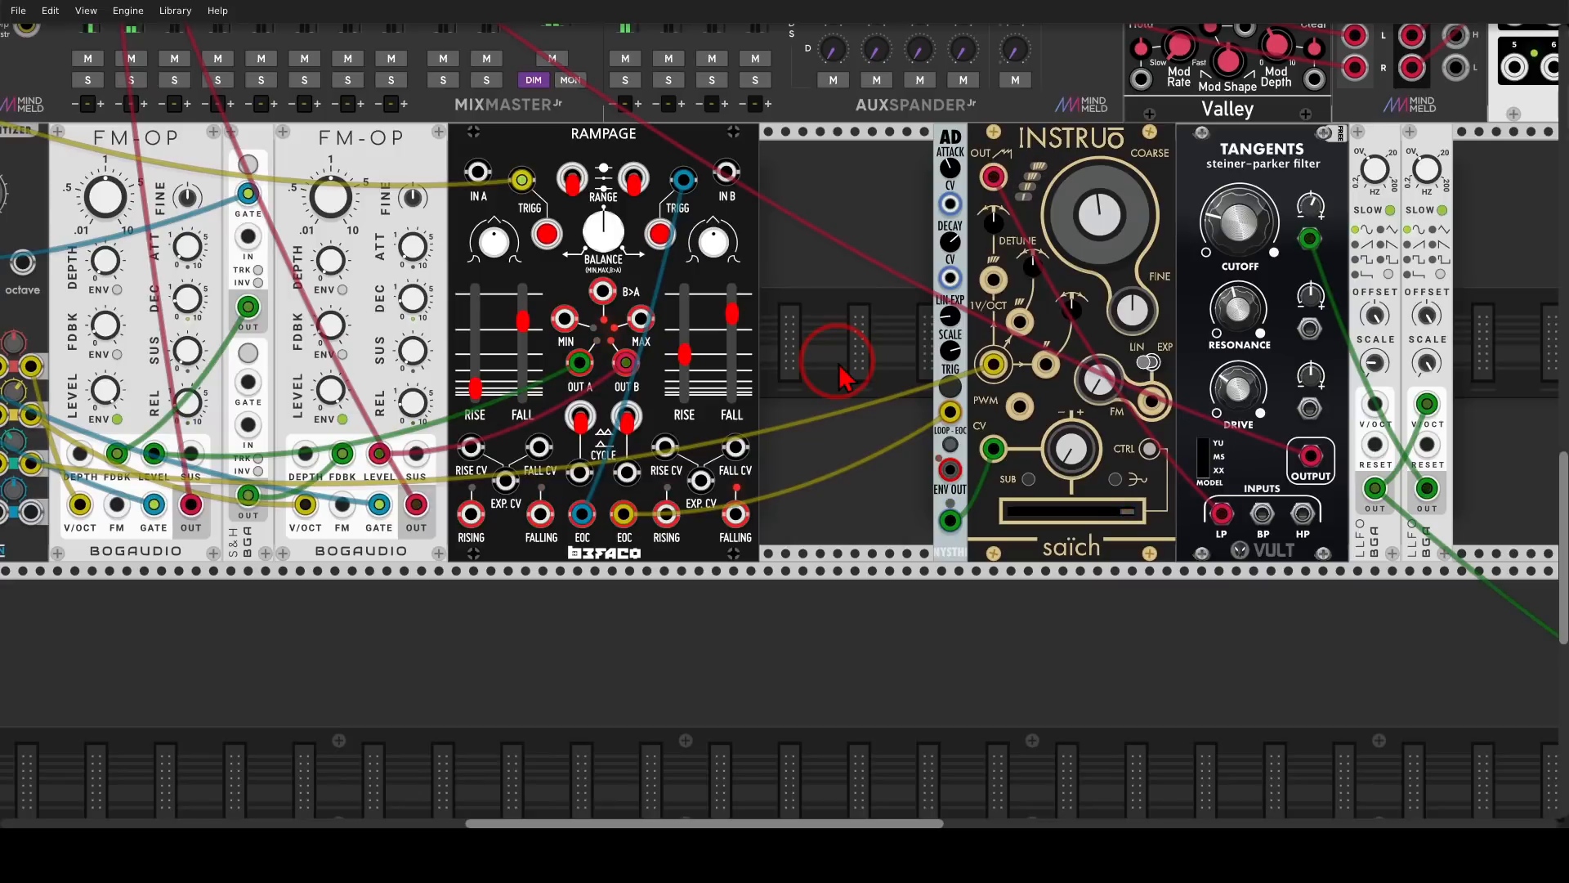
{"action": "left_click_drag", "start_coordinate": [525, 322], "coordinate": [524, 318]}
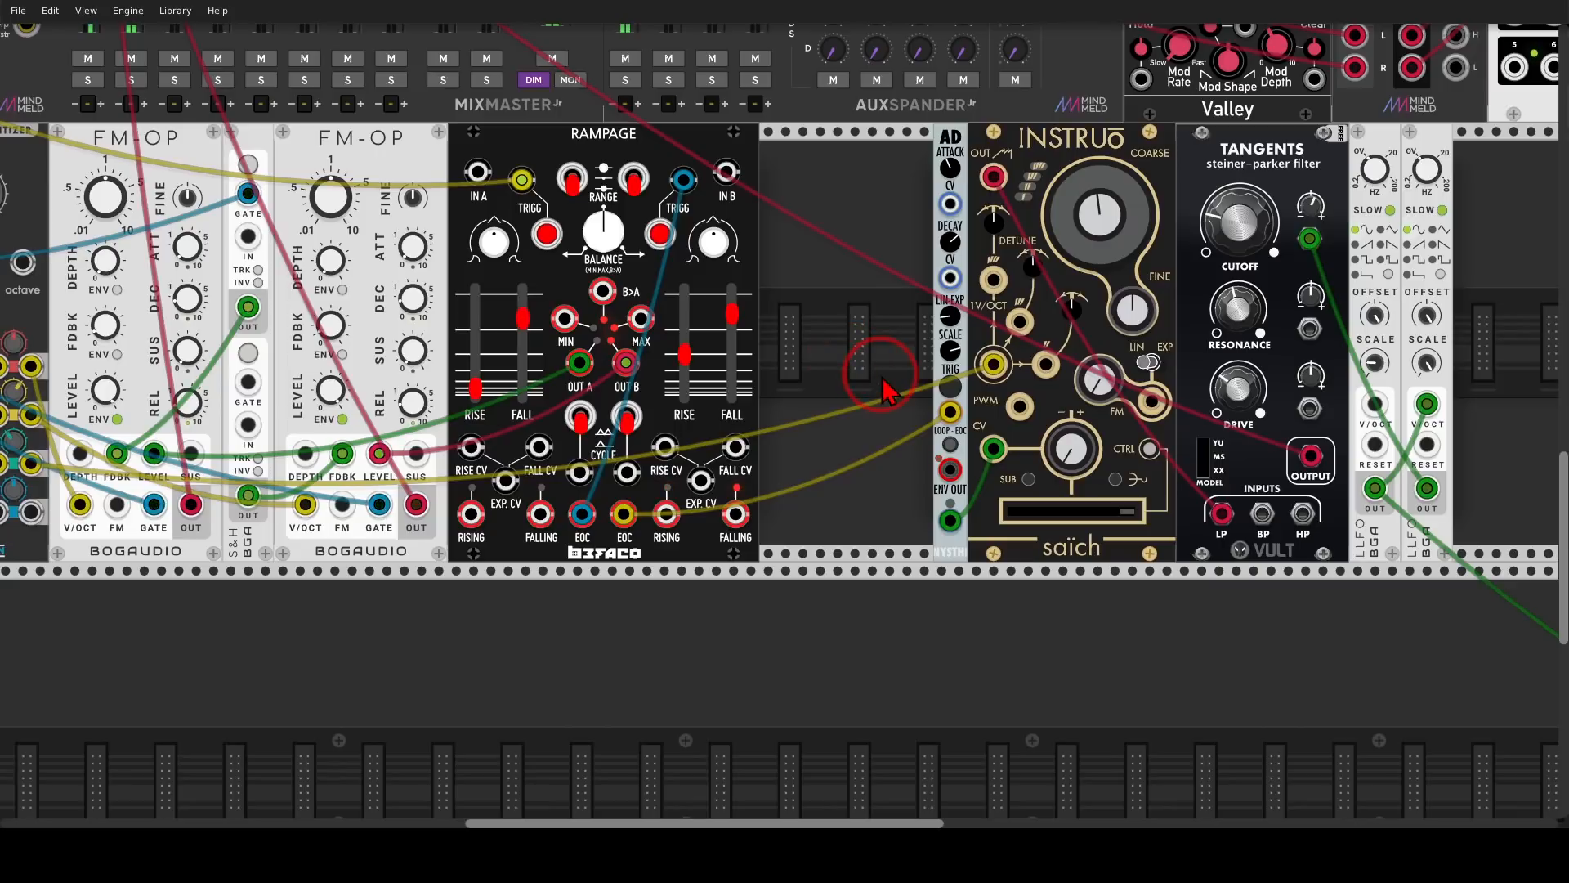
{"action": "scroll", "coordinate": [961, 446], "scroll_direction": "up", "scroll_amount": 2}
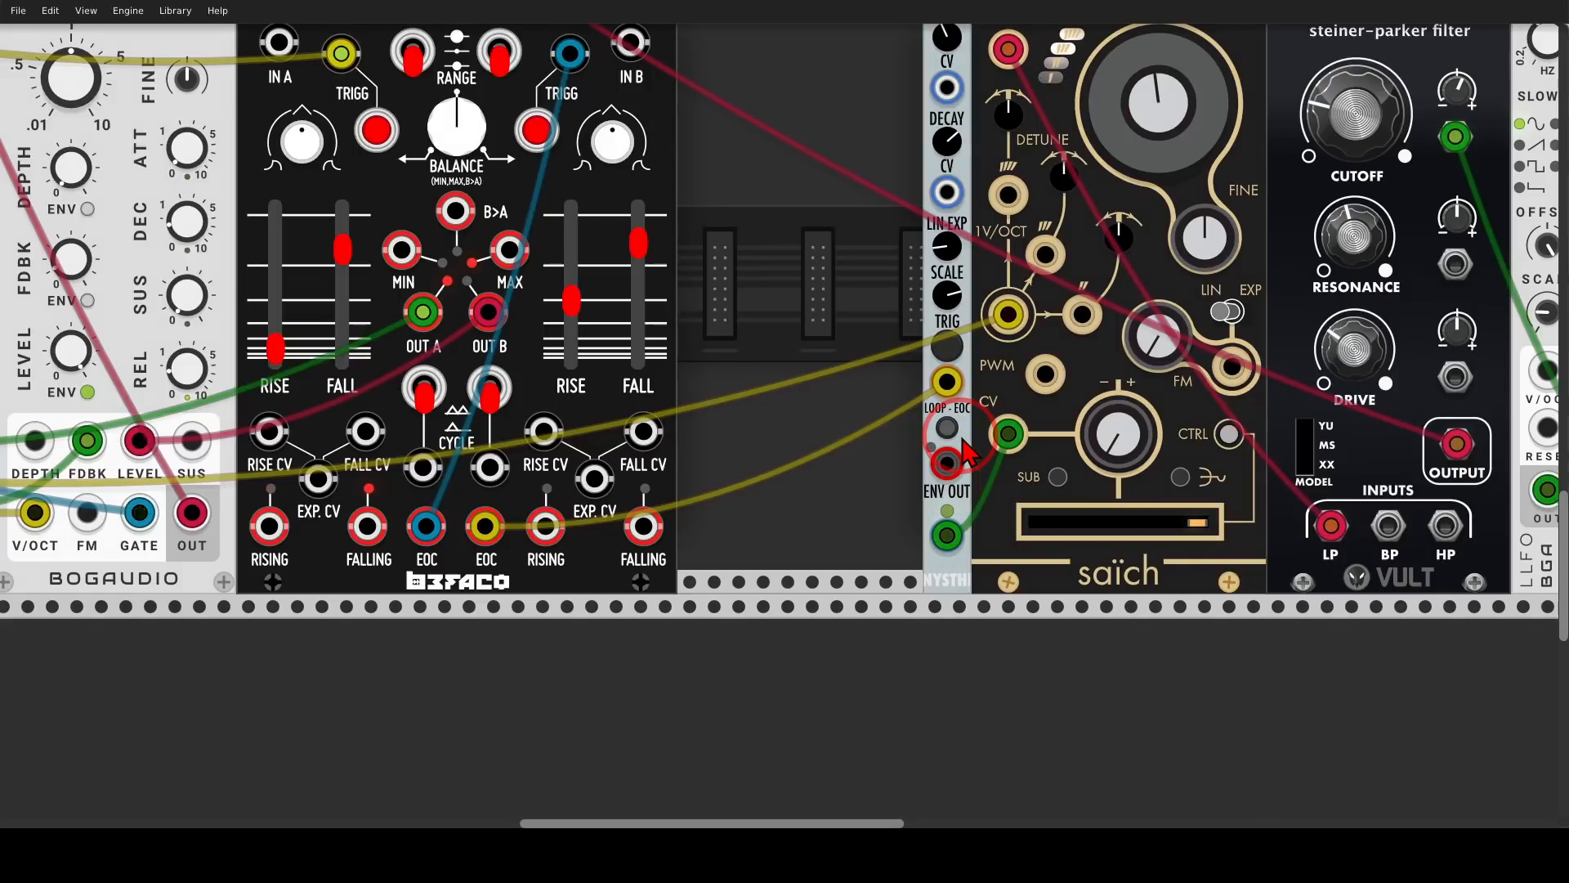
Move the Random-to-Chronoblob bass voice group beneath Saïch and Tangents, and bring its clok and adio teleport modules nearer to it
{"action": "scroll", "coordinate": [961, 445], "scroll_direction": "down", "scroll_amount": 3}
{"action": "left_click_drag", "start_coordinate": [1144, 646], "coordinate": [904, 459]}
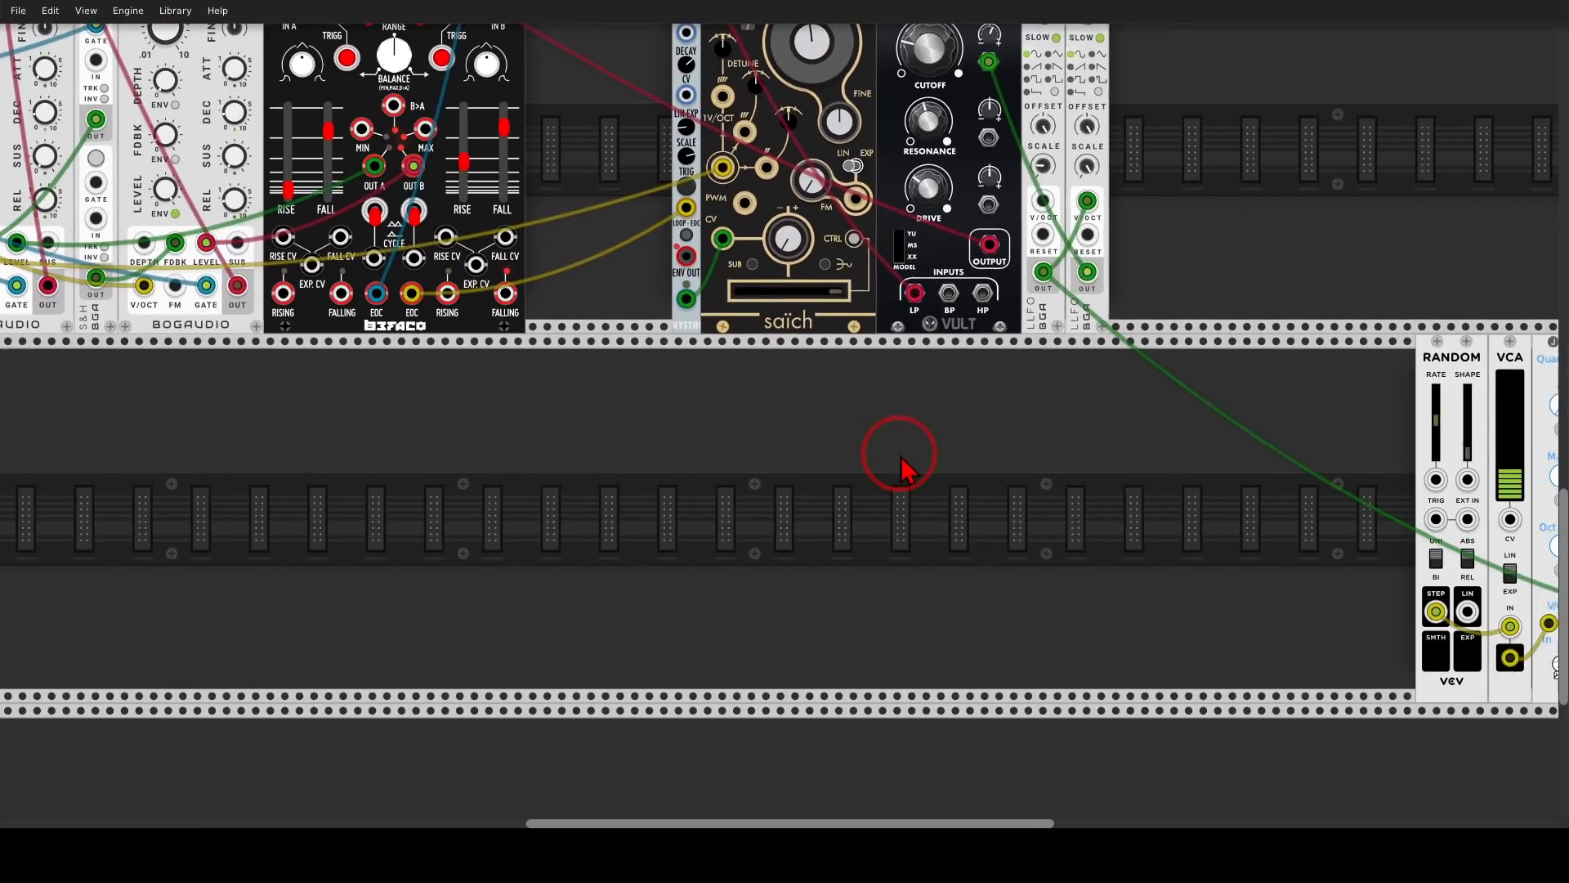
{"action": "scroll", "coordinate": [904, 460], "scroll_direction": "down", "scroll_amount": 2}
{"action": "left_click_drag", "start_coordinate": [989, 492], "coordinate": [819, 488]}
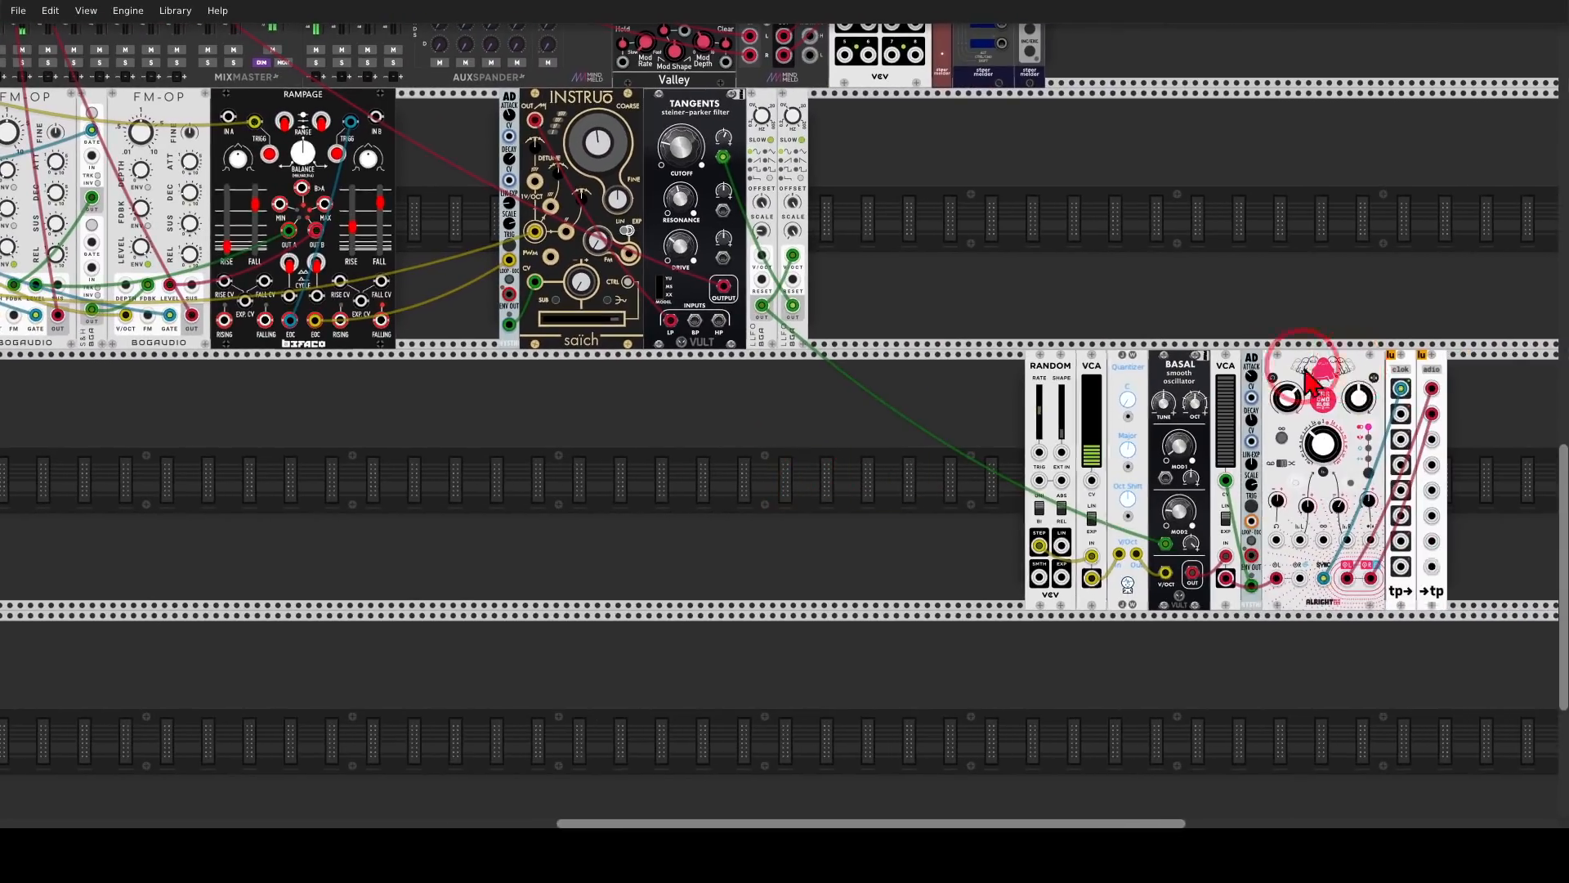
{"action": "left_click_drag", "start_coordinate": [1313, 372], "coordinate": [783, 383]}
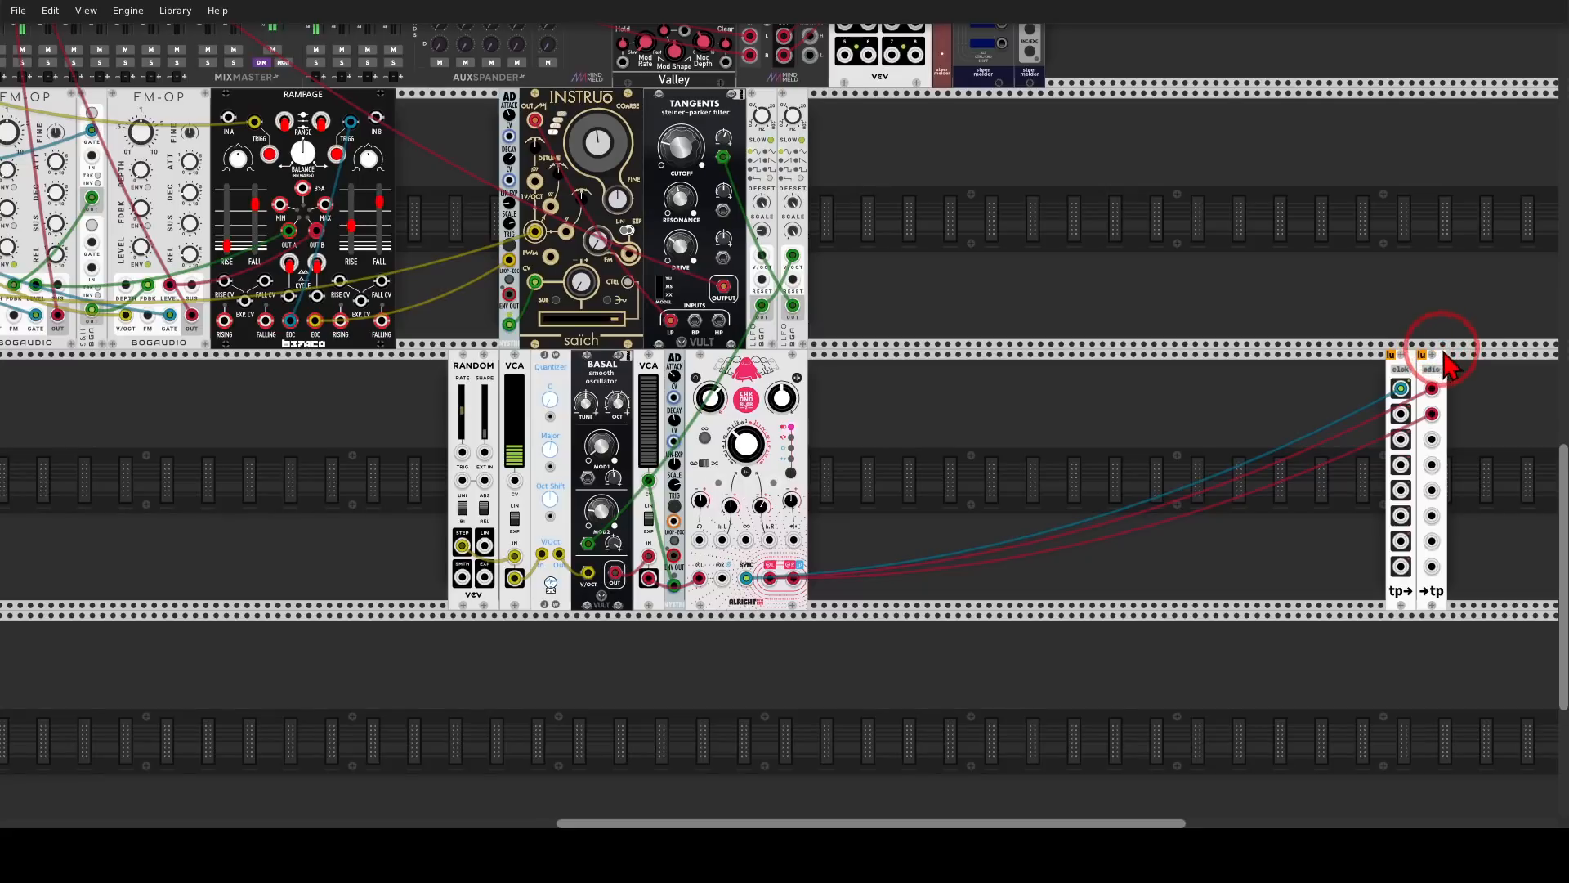
{"action": "left_click_drag", "start_coordinate": [1429, 354], "coordinate": [925, 374]}
Examine how the teleport modules link the lower voice to clock and mixer, and how its AD envelope and Random modules feed the sound
{"action": "left_click_drag", "start_coordinate": [852, 287], "coordinate": [1335, 527]}
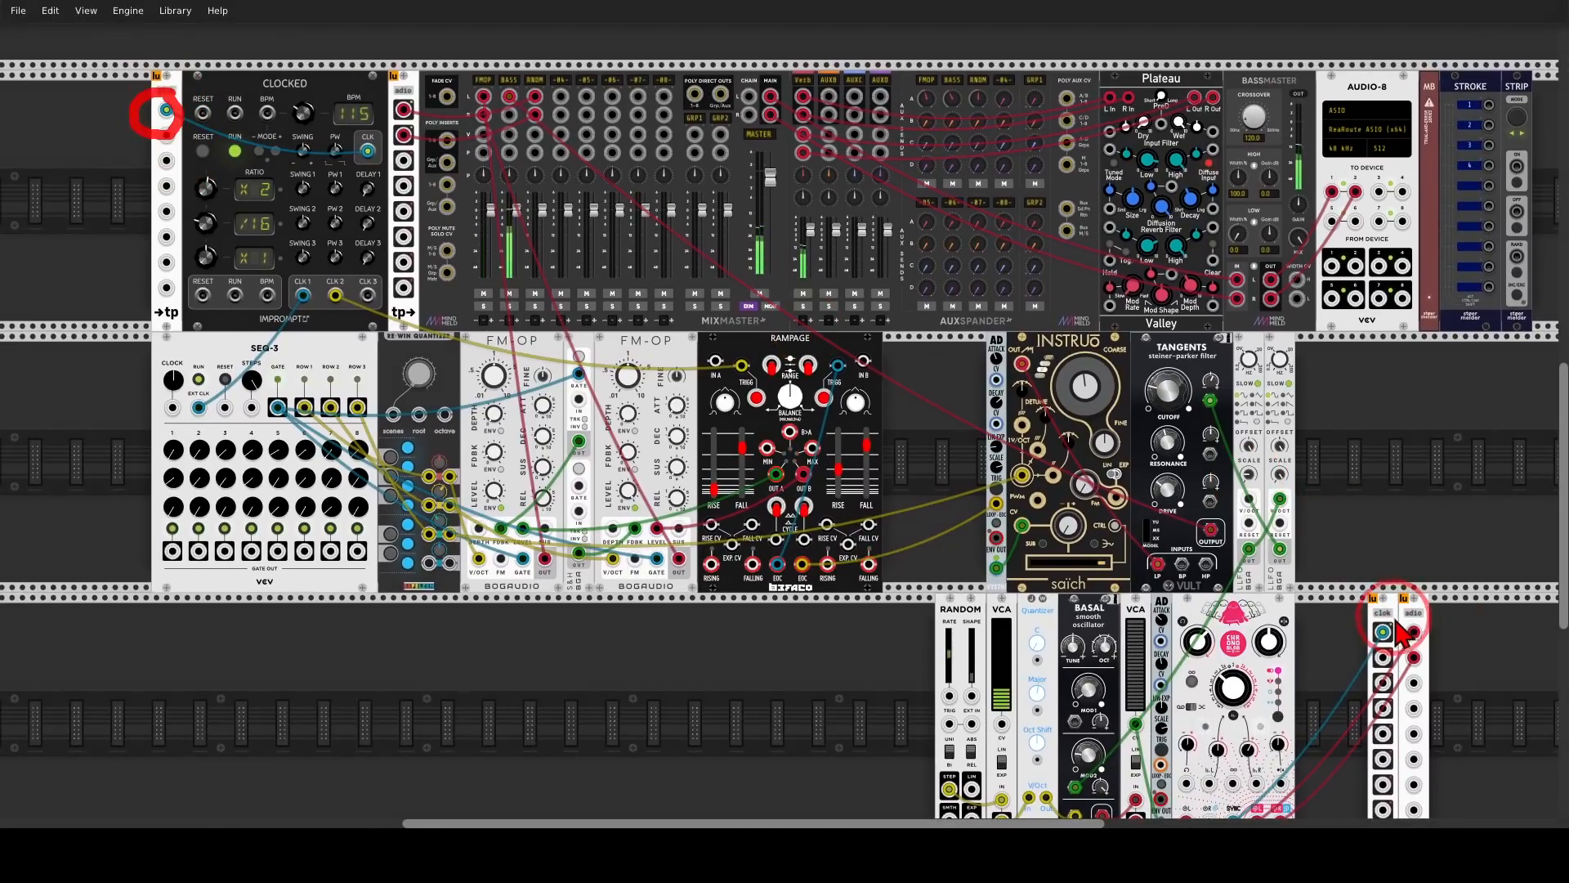
{"action": "left_click_drag", "start_coordinate": [1384, 632], "coordinate": [510, 92]}
{"action": "left_click_drag", "start_coordinate": [373, 65], "coordinate": [1083, 634]}
{"action": "left_click_drag", "start_coordinate": [481, 286], "coordinate": [1042, 607]}
{"action": "left_click_drag", "start_coordinate": [1210, 446], "coordinate": [710, 585]}
{"action": "key", "text": "Escape"}
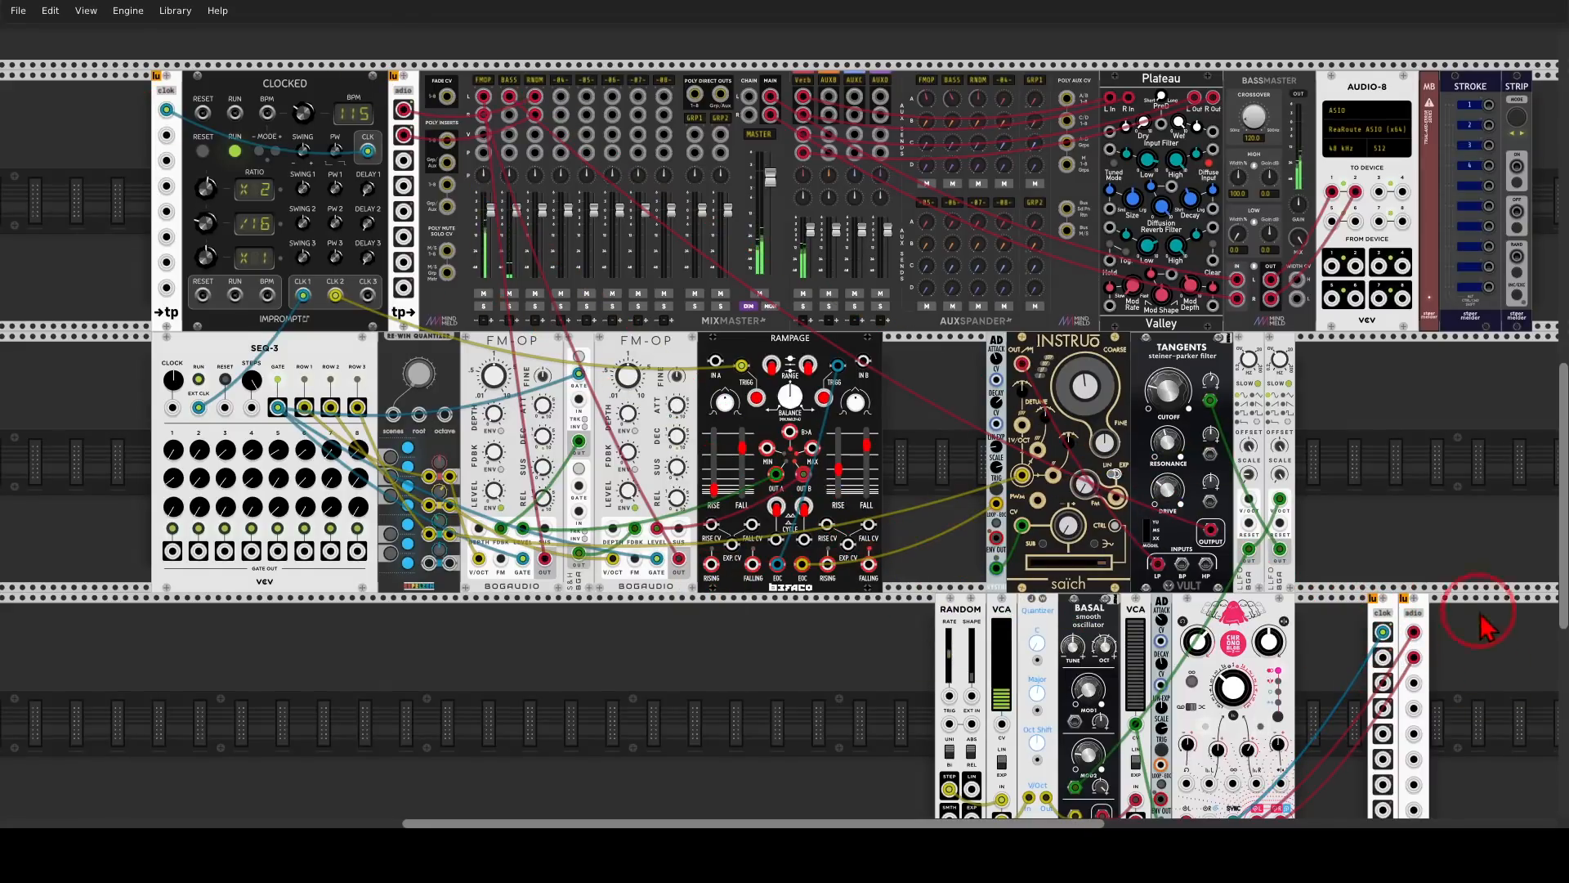
{"action": "left_click_drag", "start_coordinate": [1460, 584], "coordinate": [1269, 365]}
{"action": "scroll", "coordinate": [1105, 448], "scroll_direction": "up", "scroll_amount": 2}
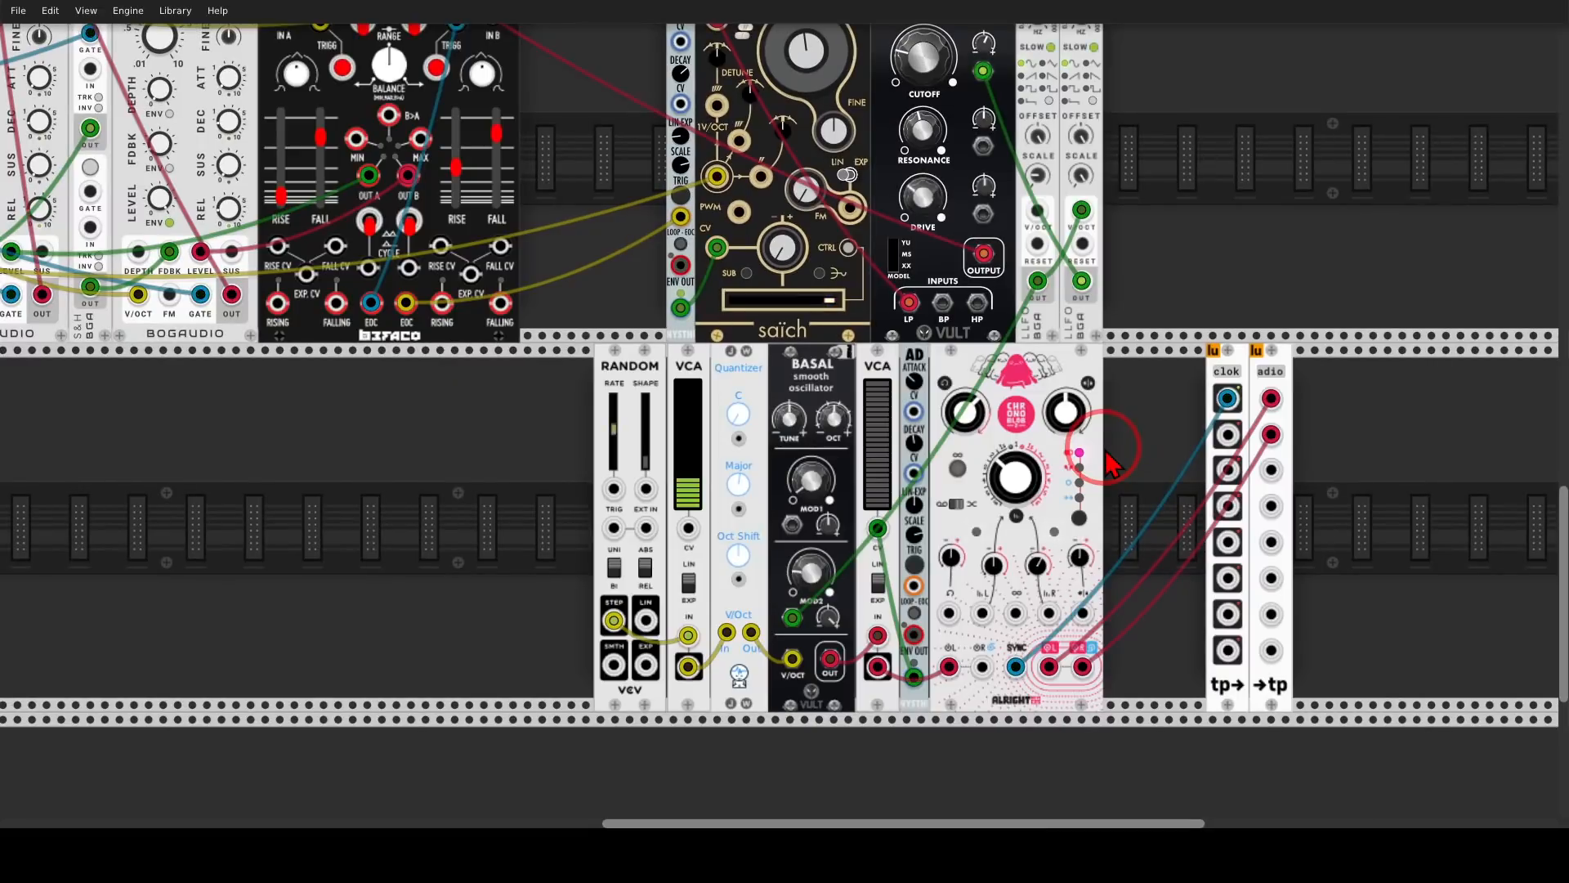
{"action": "left_click_drag", "start_coordinate": [1155, 453], "coordinate": [1242, 466]}
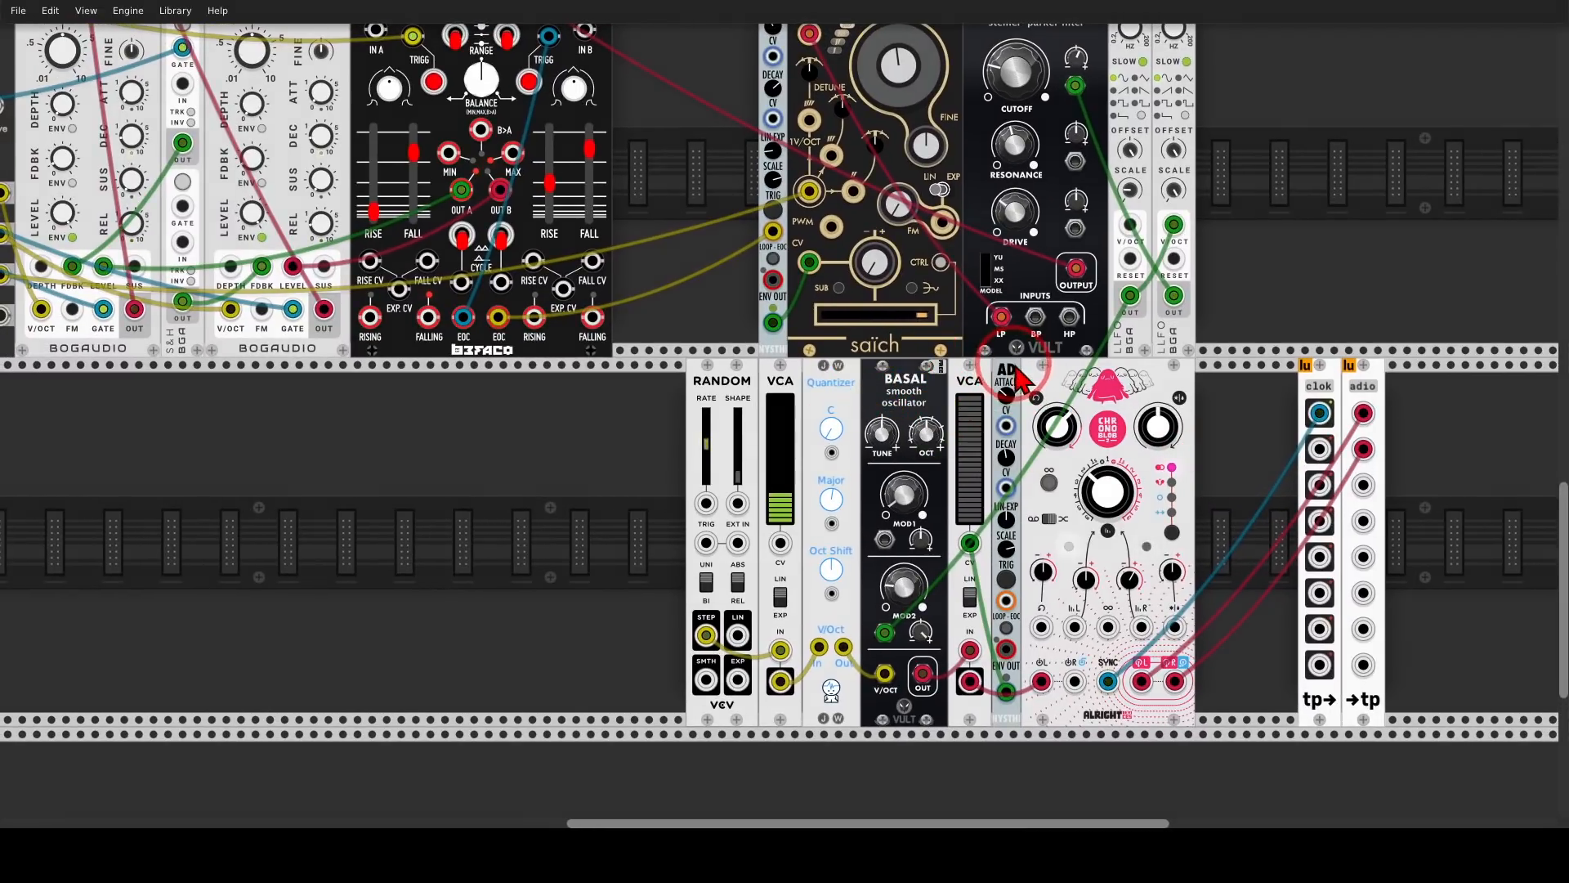
{"action": "left_click_drag", "start_coordinate": [1015, 364], "coordinate": [976, 432]}
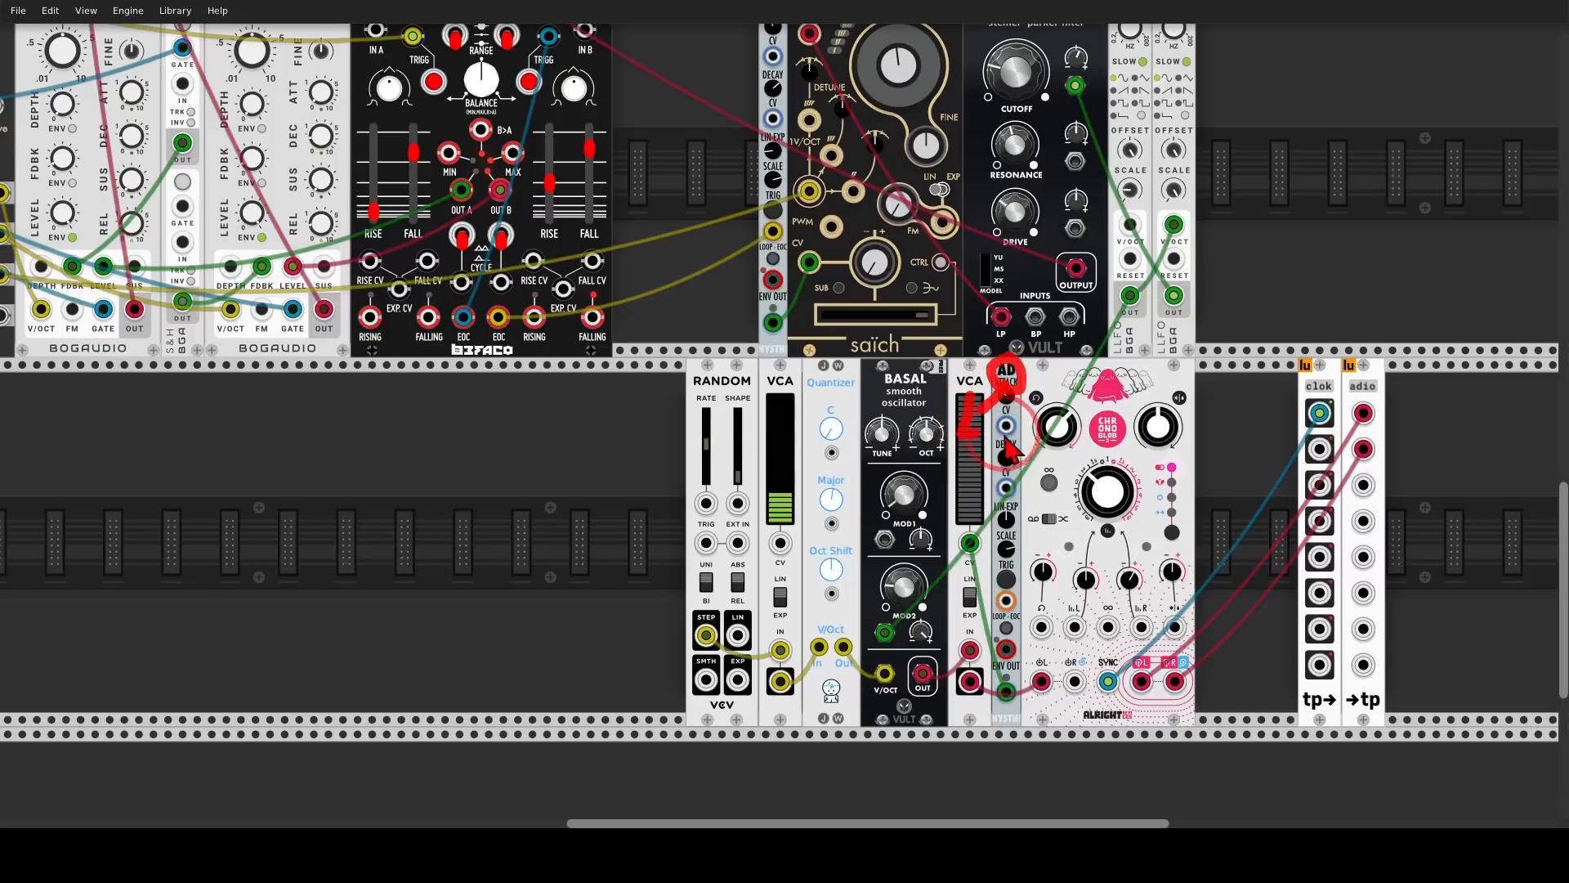
{"action": "left_click_drag", "start_coordinate": [1109, 379], "coordinate": [1122, 388]}
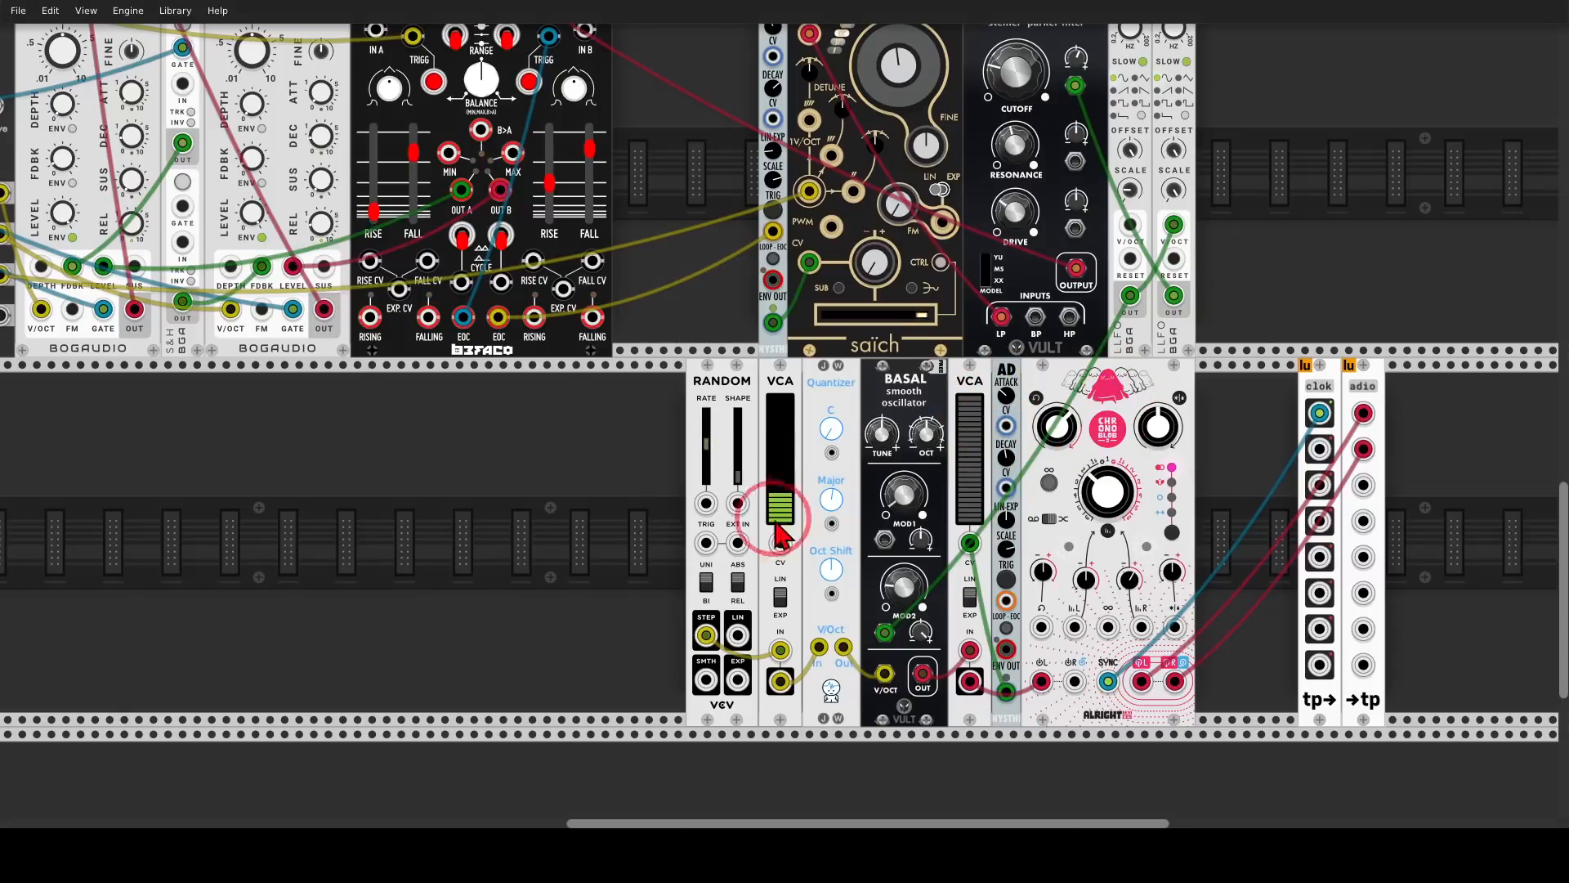
{"action": "mouse_move", "coordinate": [718, 623]}
{"action": "left_mouse_down"}
{"action": "mouse_move", "coordinate": [711, 641]}
{"action": "mouse_move", "coordinate": [776, 617]}
{"action": "mouse_move", "coordinate": [809, 628]}
{"action": "mouse_move", "coordinate": [801, 617]}
{"action": "left_mouse_up"}
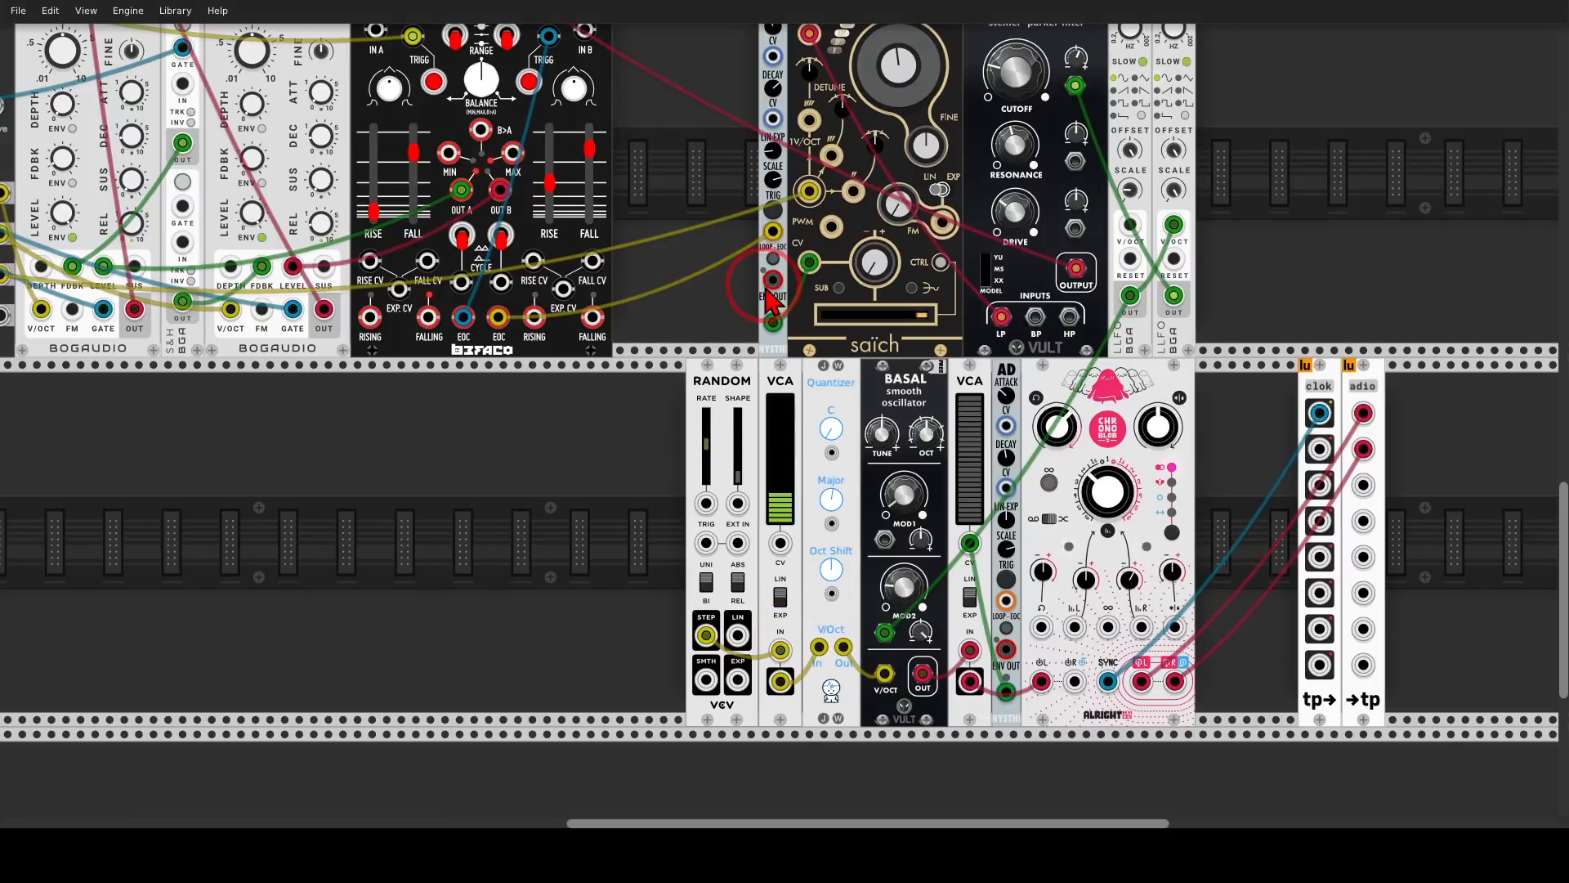
Patch the EOC output of the AD envelope beside Saïch into the TRIG input of the lower voice's AD envelope
{"action": "mouse_move", "coordinate": [773, 270]}
{"action": "left_mouse_down"}
{"action": "mouse_move", "coordinate": [747, 282]}
{"action": "mouse_move", "coordinate": [770, 283]}
{"action": "left_mouse_up"}
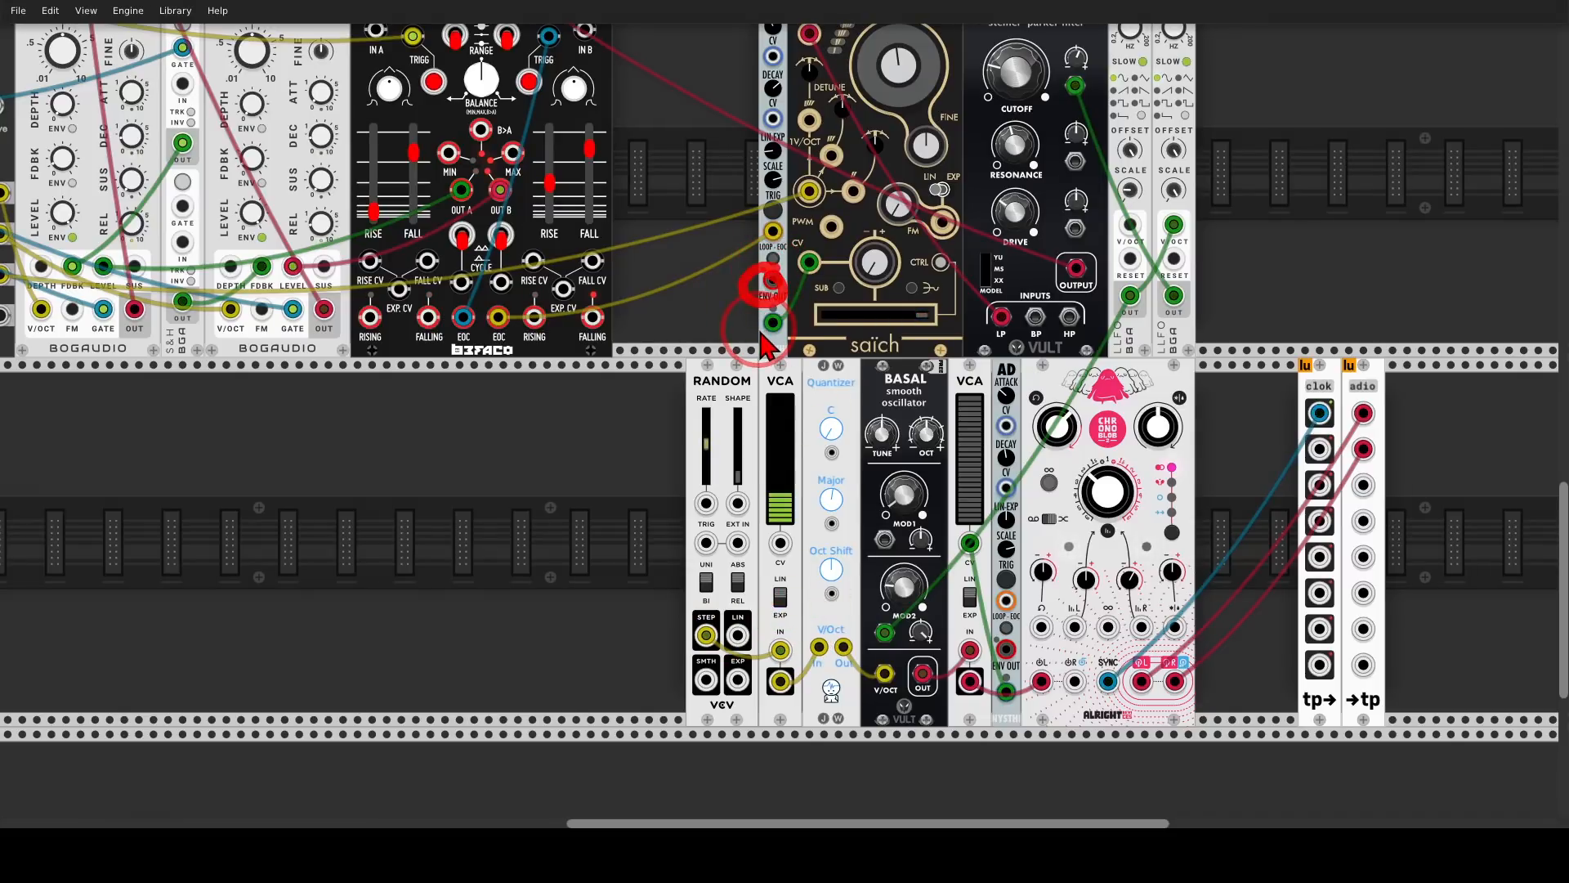
{"action": "mouse_move", "coordinate": [767, 345]}
{"action": "left_mouse_down"}
{"action": "mouse_move", "coordinate": [773, 331]}
{"action": "mouse_move", "coordinate": [971, 425]}
{"action": "mouse_move", "coordinate": [1022, 482]}
{"action": "mouse_move", "coordinate": [991, 549]}
{"action": "left_mouse_up"}
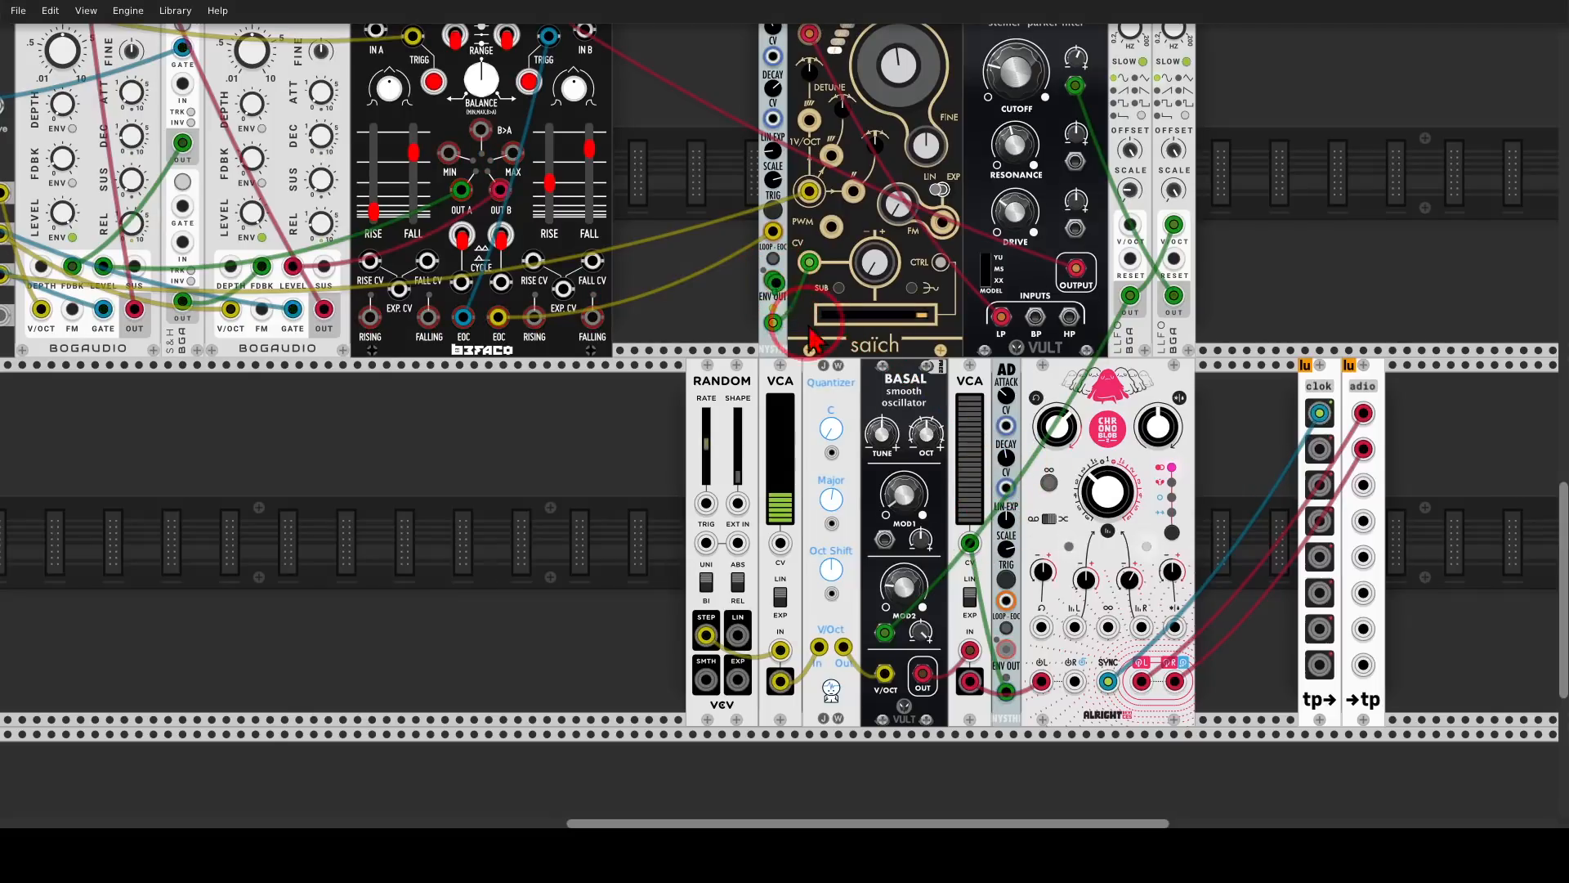
{"action": "mouse_move", "coordinate": [772, 282]}
{"action": "left_mouse_down"}
{"action": "mouse_move", "coordinate": [989, 605]}
{"action": "mouse_move", "coordinate": [1006, 601]}
{"action": "left_mouse_up"}
{"action": "scroll", "coordinate": [902, 368], "scroll_direction": "down", "scroll_amount": 5}
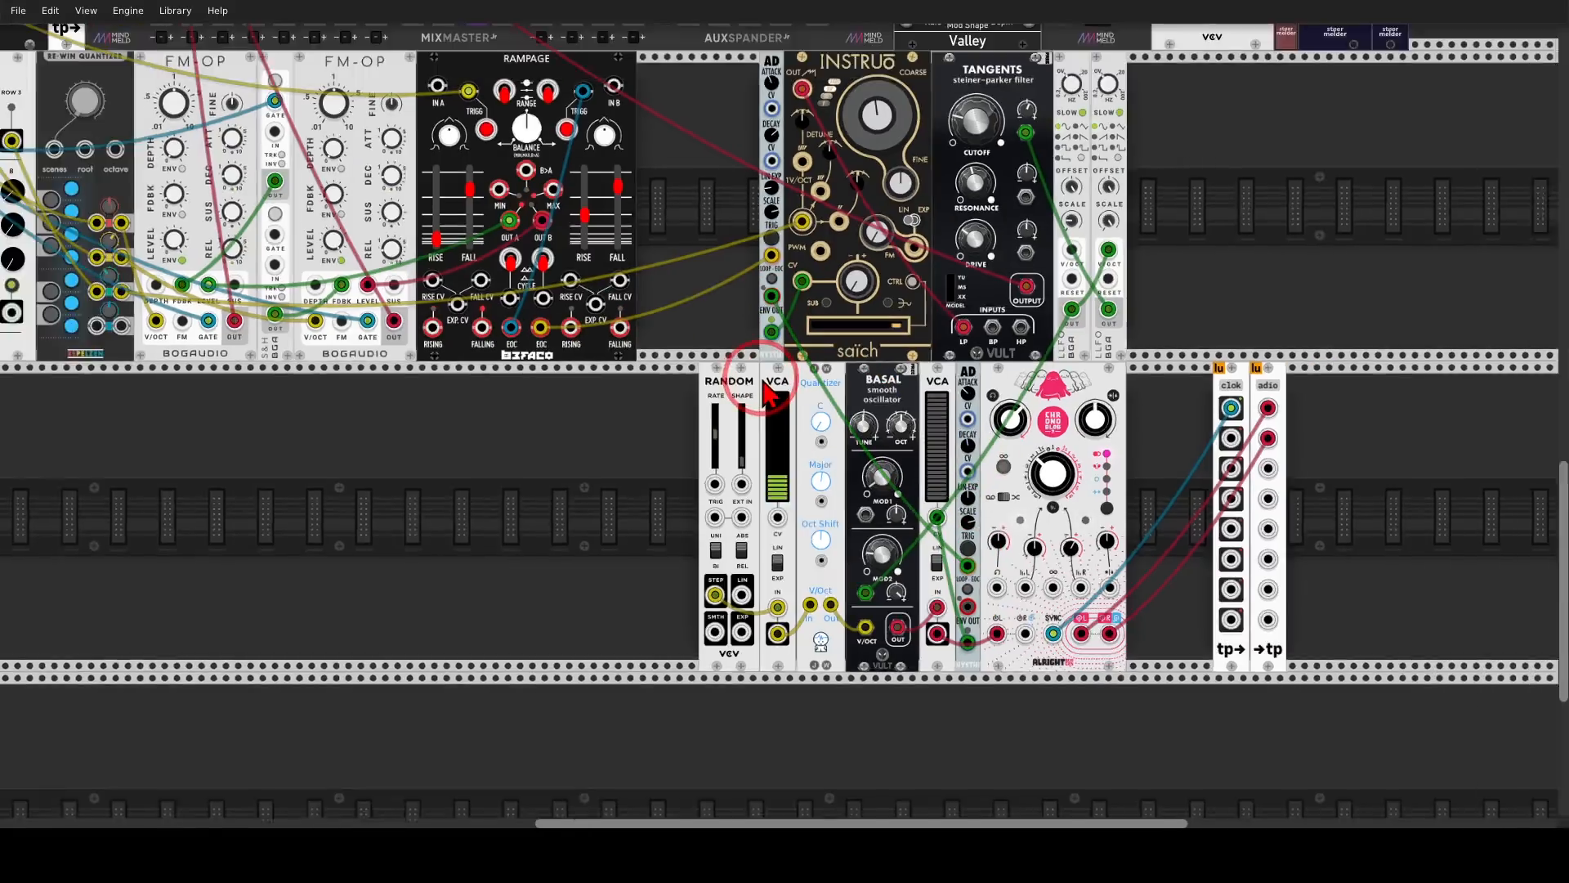
{"action": "scroll", "coordinate": [902, 368], "scroll_direction": "down", "scroll_amount": 4}
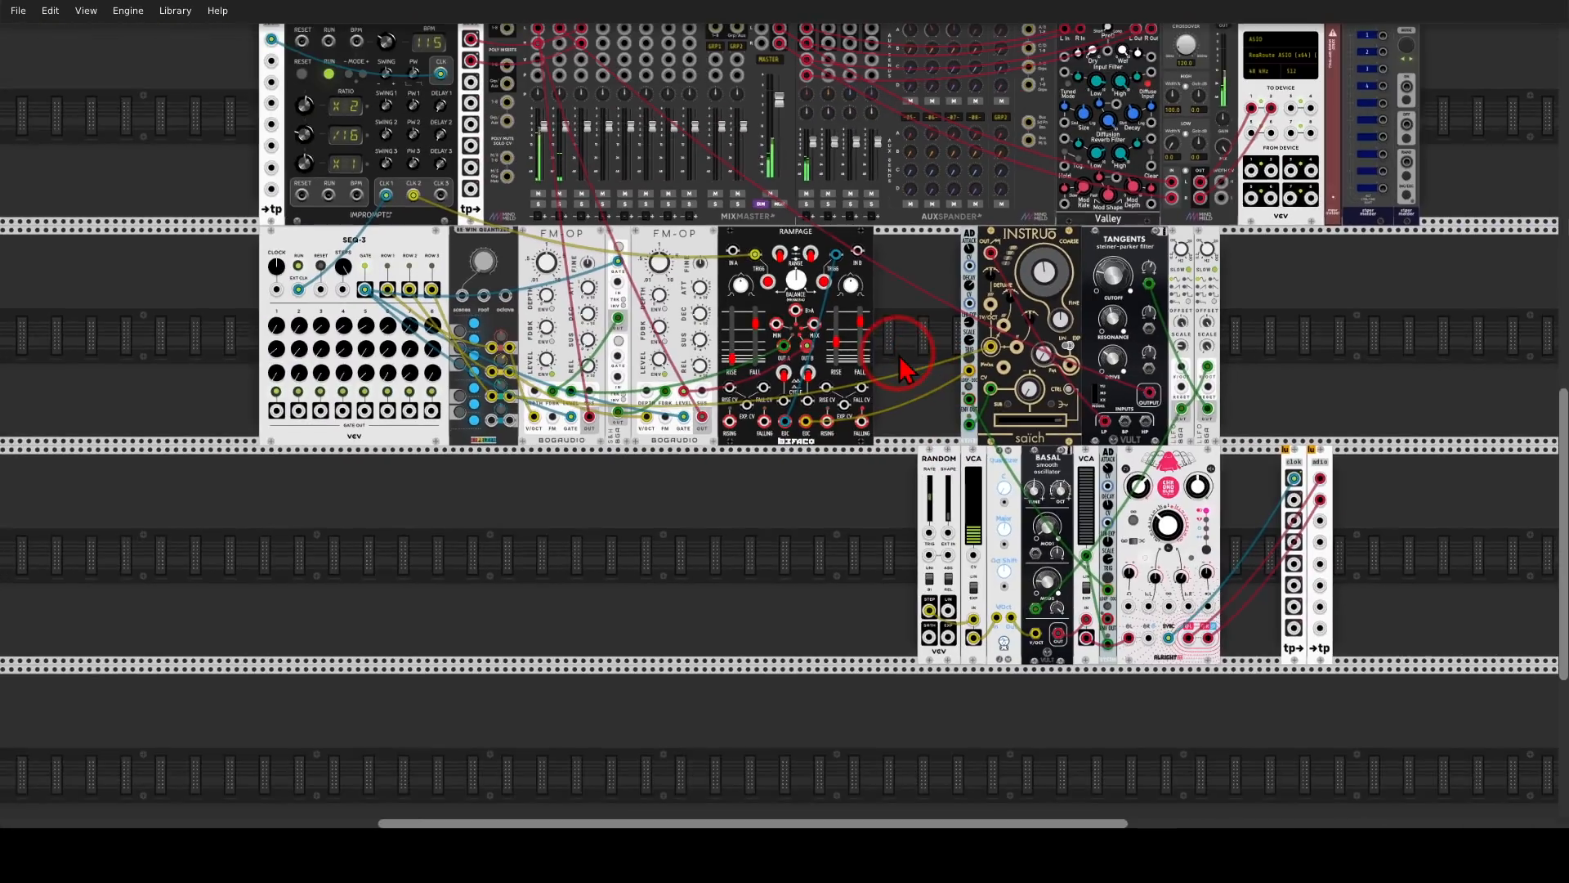
{"action": "scroll", "coordinate": [899, 352], "scroll_direction": "up", "scroll_amount": 2}
{"action": "scroll", "coordinate": [895, 404], "scroll_direction": "down", "scroll_amount": 1}
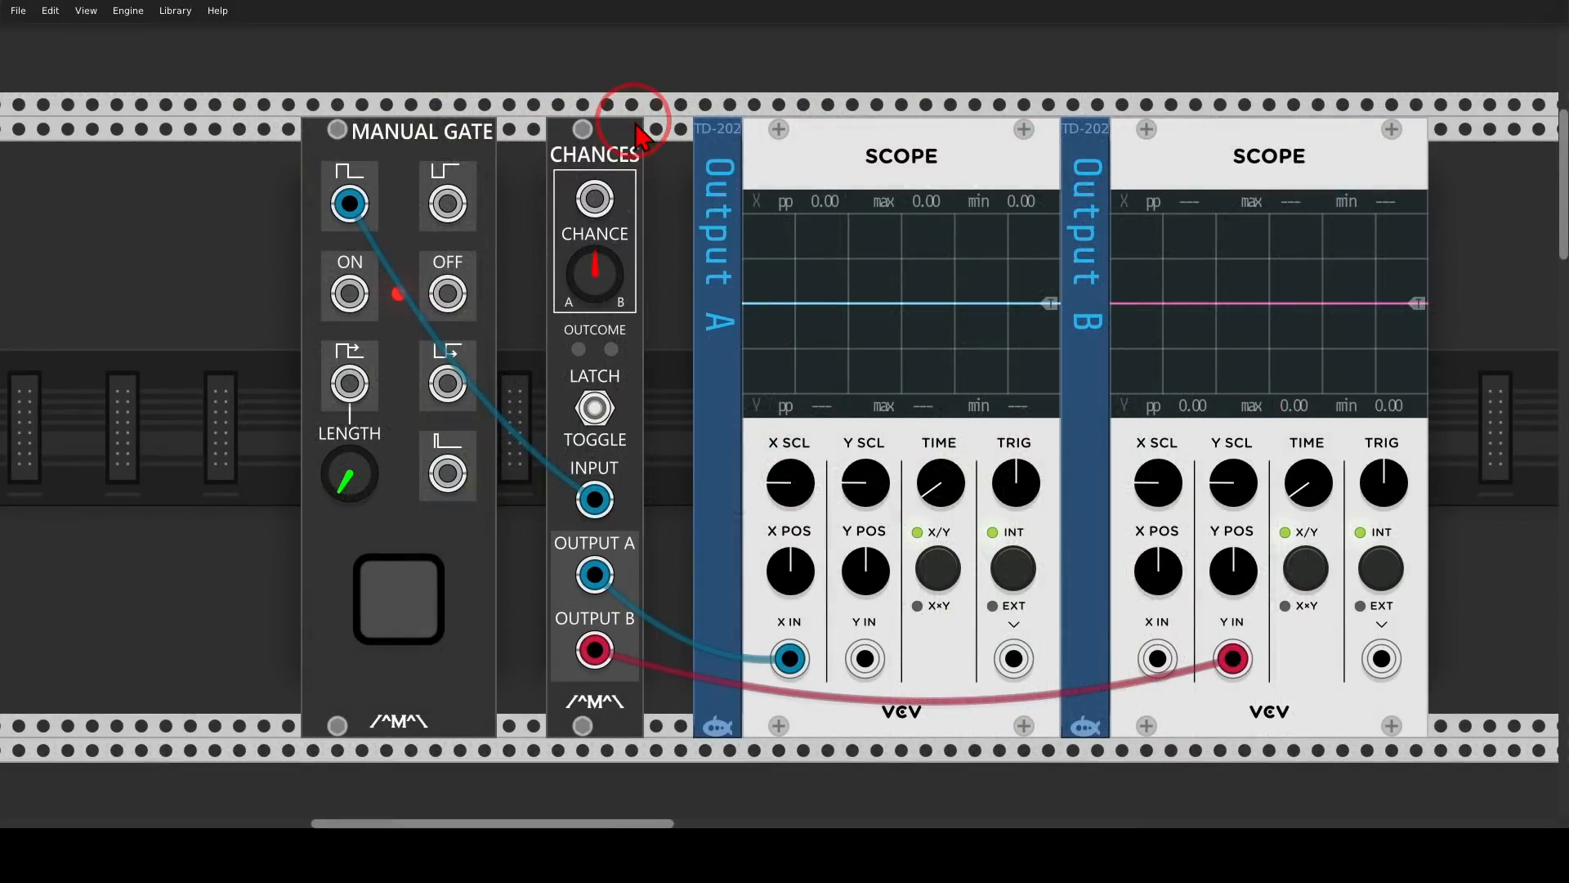
Fire several manual gates into Chances and examine on the scopes how they are distributed between Output A and Output B
{"action": "mouse_move", "coordinate": [630, 124]}
{"action": "left_mouse_down"}
{"action": "mouse_move", "coordinate": [556, 122]}
{"action": "mouse_move", "coordinate": [646, 192]}
{"action": "mouse_move", "coordinate": [654, 134]}
{"action": "left_mouse_up"}
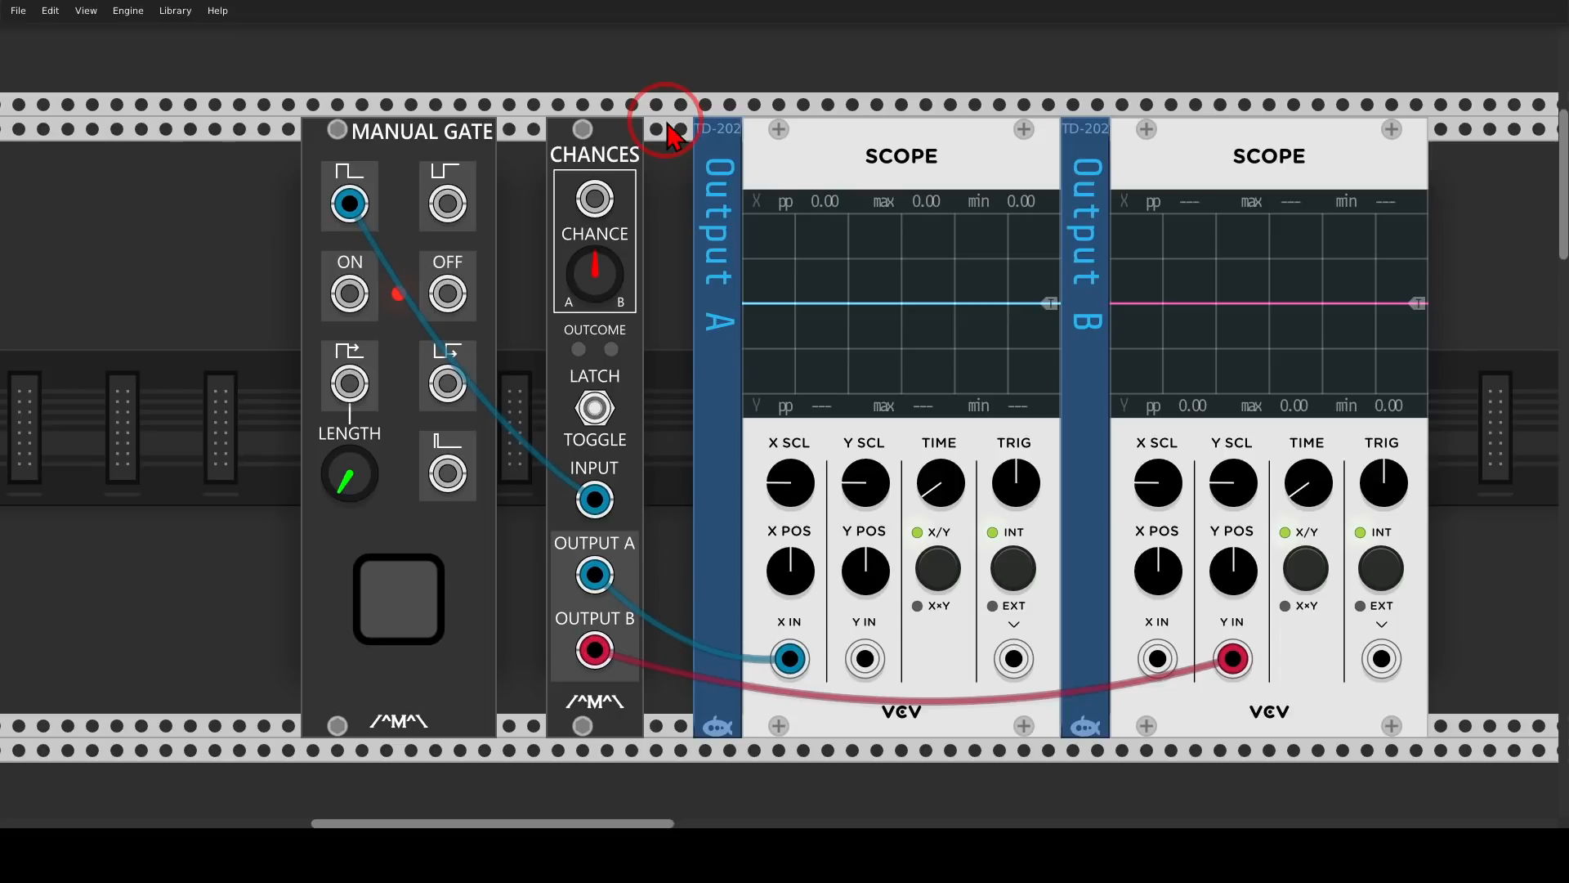
{"action": "left_click_drag", "start_coordinate": [613, 515], "coordinate": [617, 626]}
{"action": "left_click", "coordinate": [393, 597]}
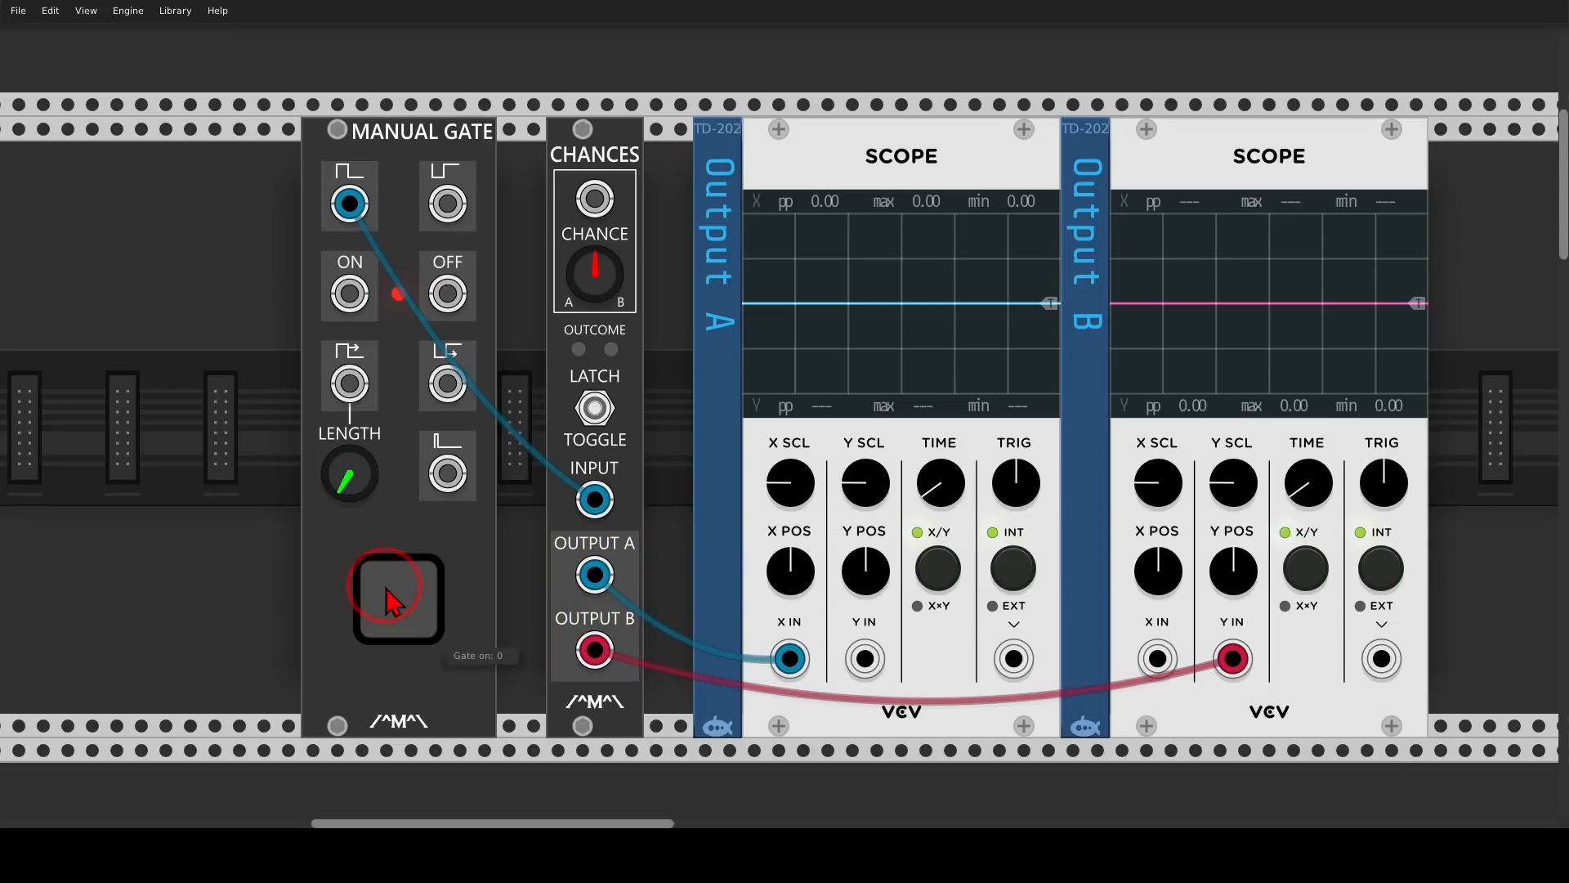
{"action": "left_click", "coordinate": [916, 425]}
{"action": "left_click_drag", "start_coordinate": [1331, 203], "coordinate": [1326, 187]}
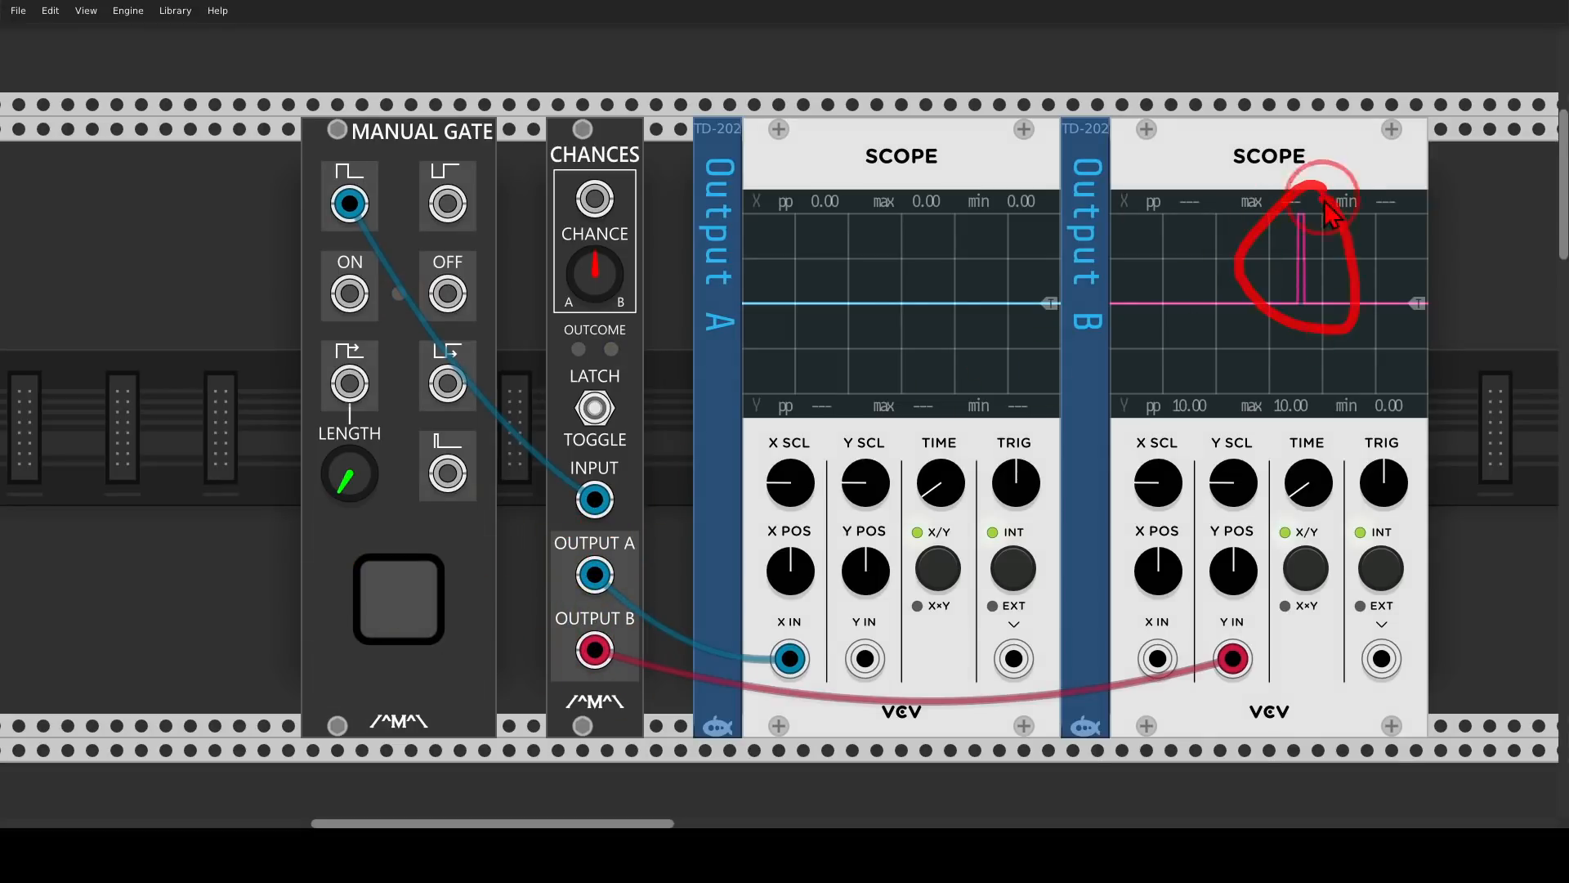
{"action": "left_click", "coordinate": [389, 614]}
{"action": "left_click", "coordinate": [418, 592]}
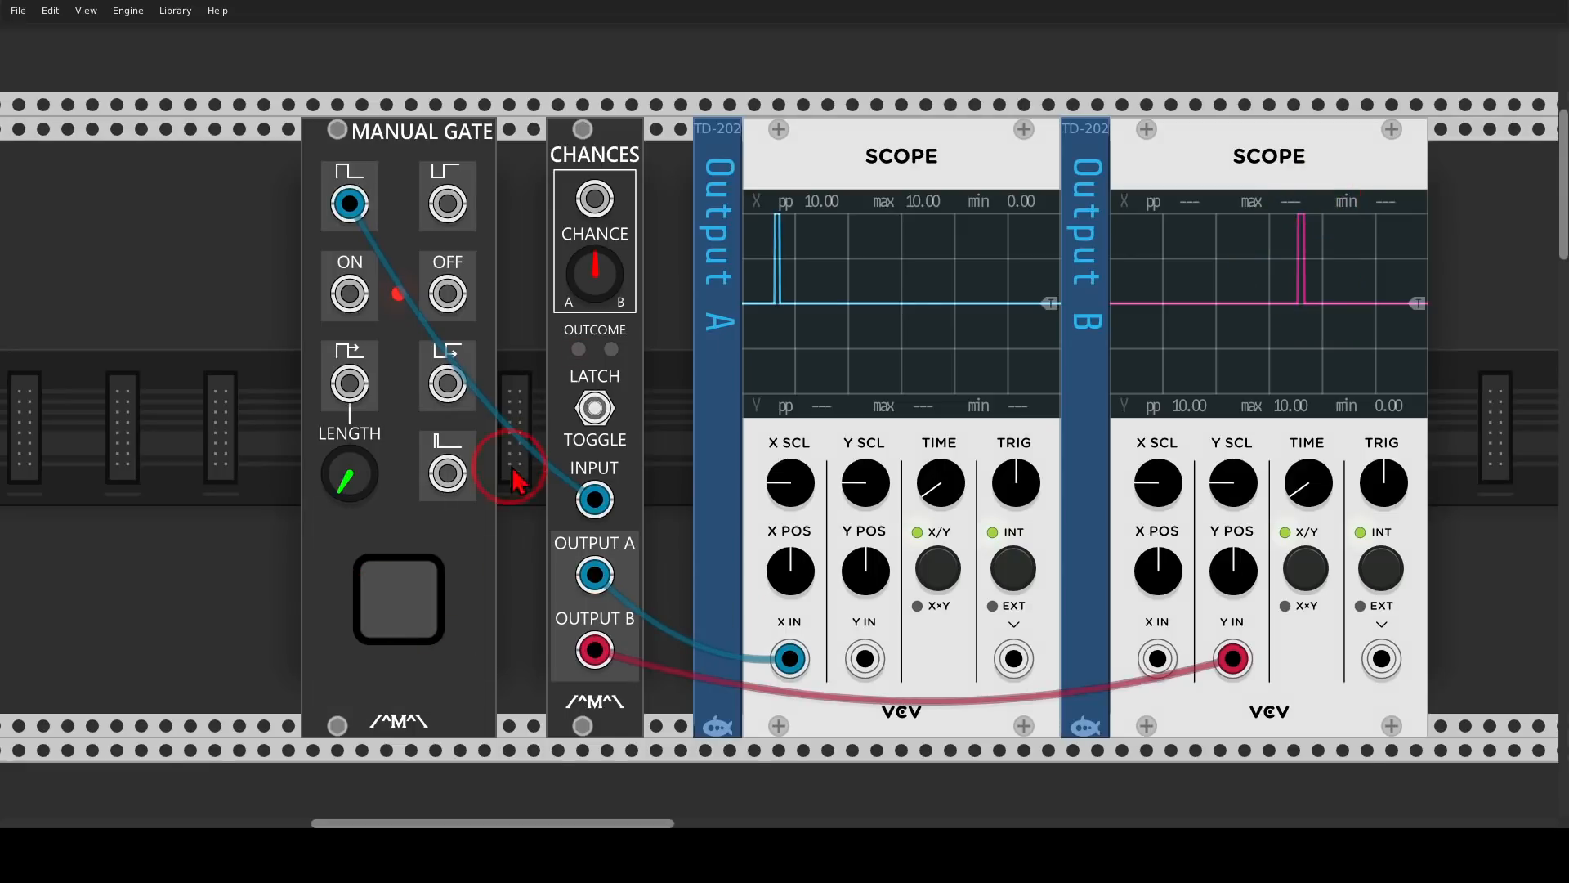
{"action": "left_click", "coordinate": [419, 600]}
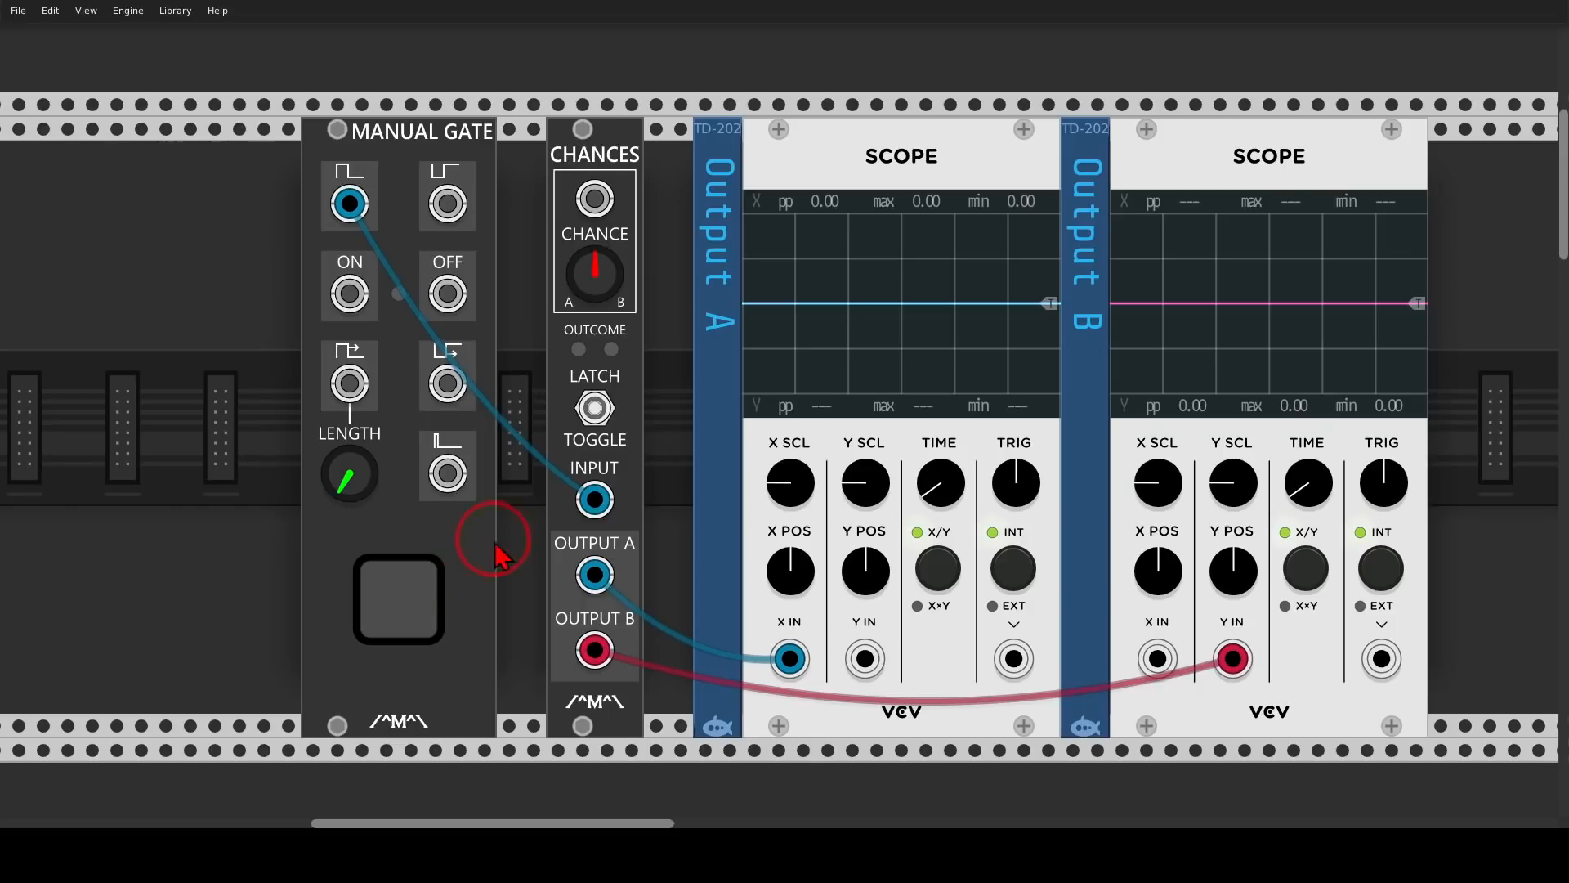
Switch Chances to Latch mode and fire several manual gates to compare the two outputs on the scopes
{"action": "left_click", "coordinate": [597, 410]}
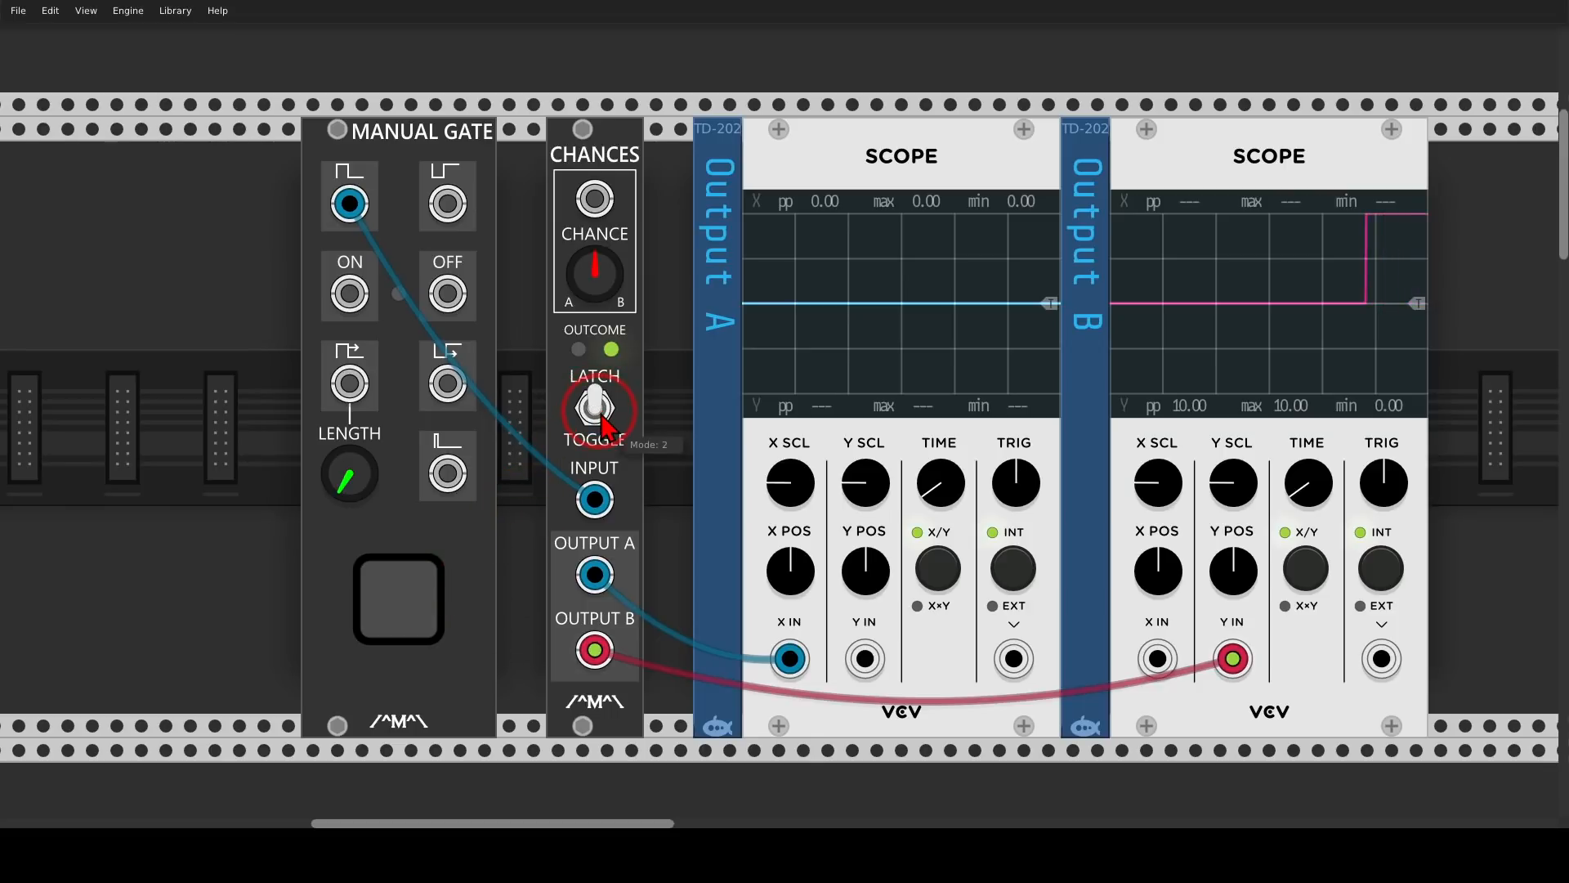
{"action": "mouse_move", "coordinate": [619, 619]}
{"action": "left_mouse_down"}
{"action": "mouse_move", "coordinate": [555, 643]}
{"action": "mouse_move", "coordinate": [641, 645]}
{"action": "mouse_move", "coordinate": [621, 615]}
{"action": "left_mouse_up"}
{"action": "key", "text": "Escape"}
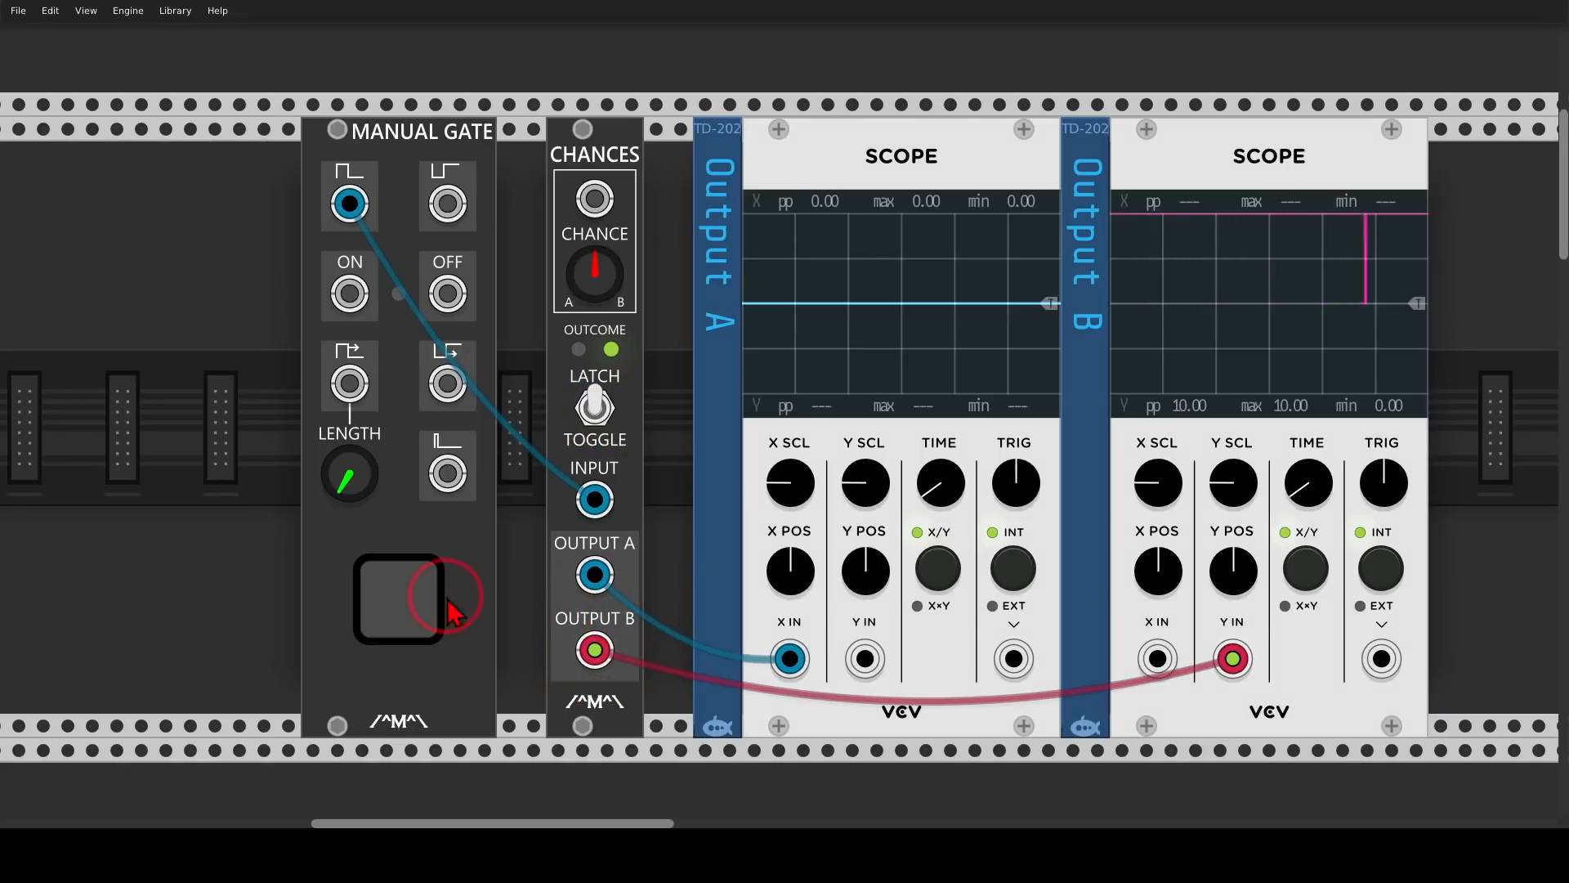
{"action": "left_click", "coordinate": [408, 604]}
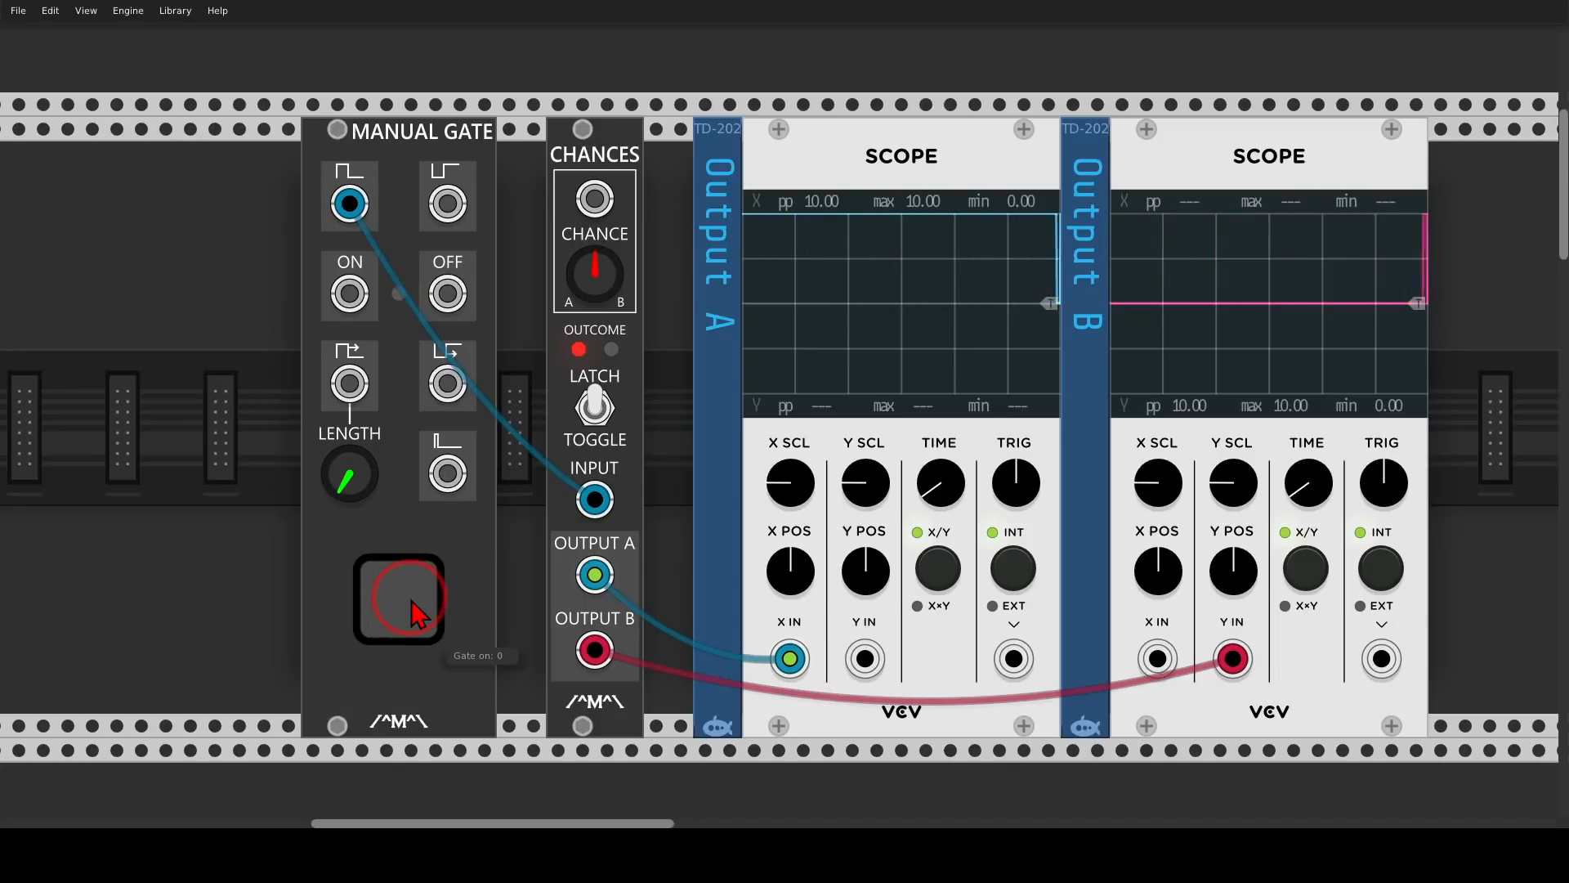
{"action": "left_click", "coordinate": [414, 613]}
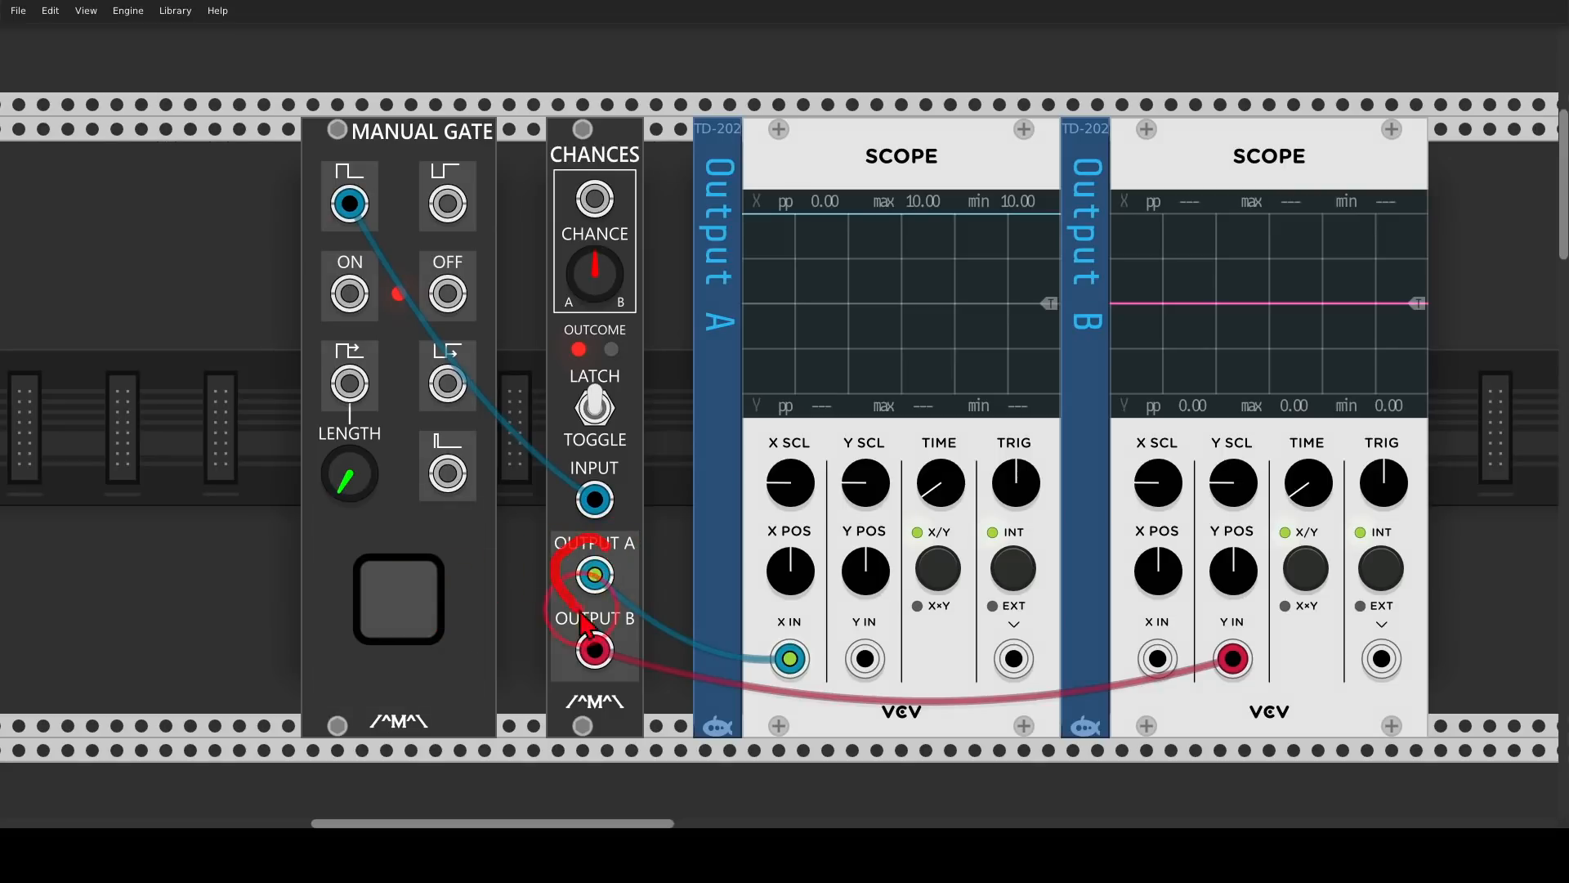
{"action": "left_click", "coordinate": [429, 605]}
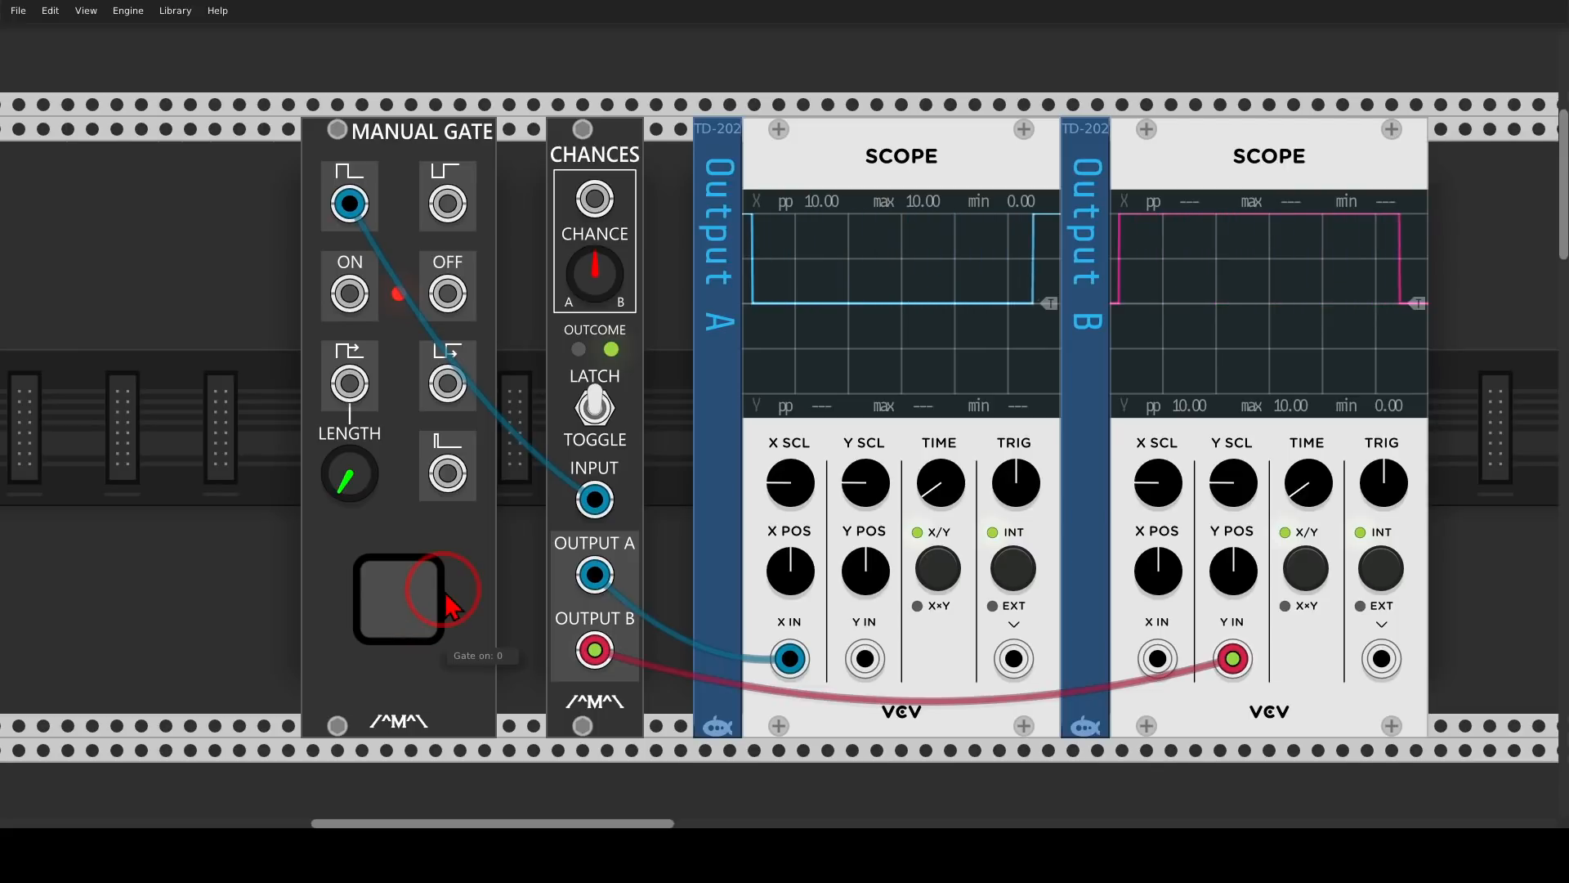
Unmute the INTZ channel on the MixMaster in the Modulo and Interzone patch
{"action": "scroll", "coordinate": [455, 599], "scroll_direction": "down", "scroll_amount": 14}
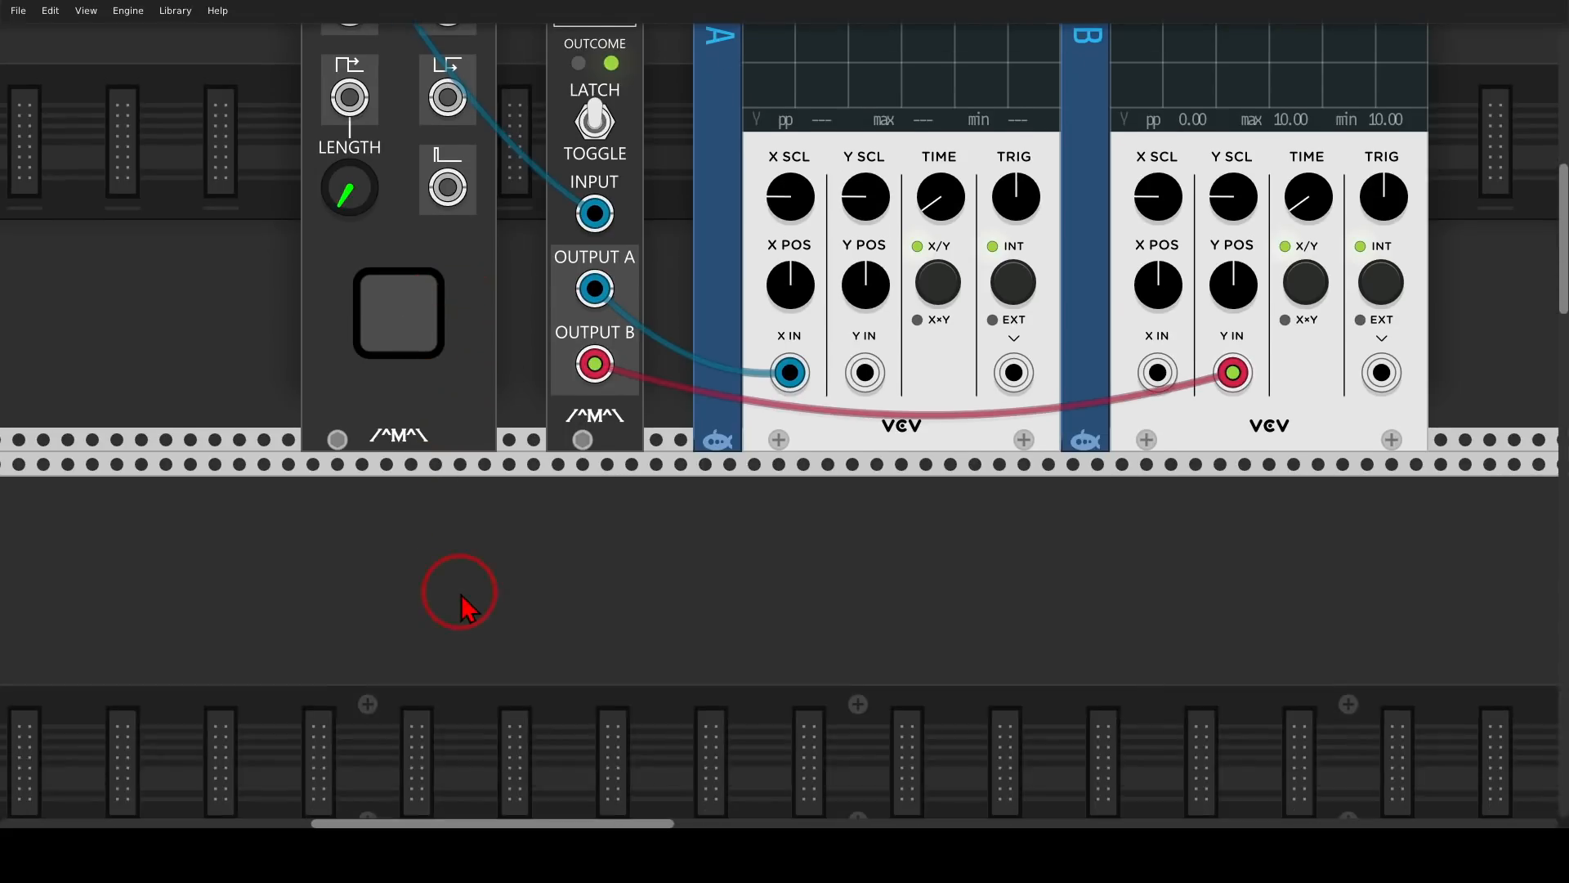
{"action": "scroll", "coordinate": [458, 599], "scroll_direction": "down", "scroll_amount": 2}
{"action": "left_click_drag", "start_coordinate": [456, 630], "coordinate": [805, 37]}
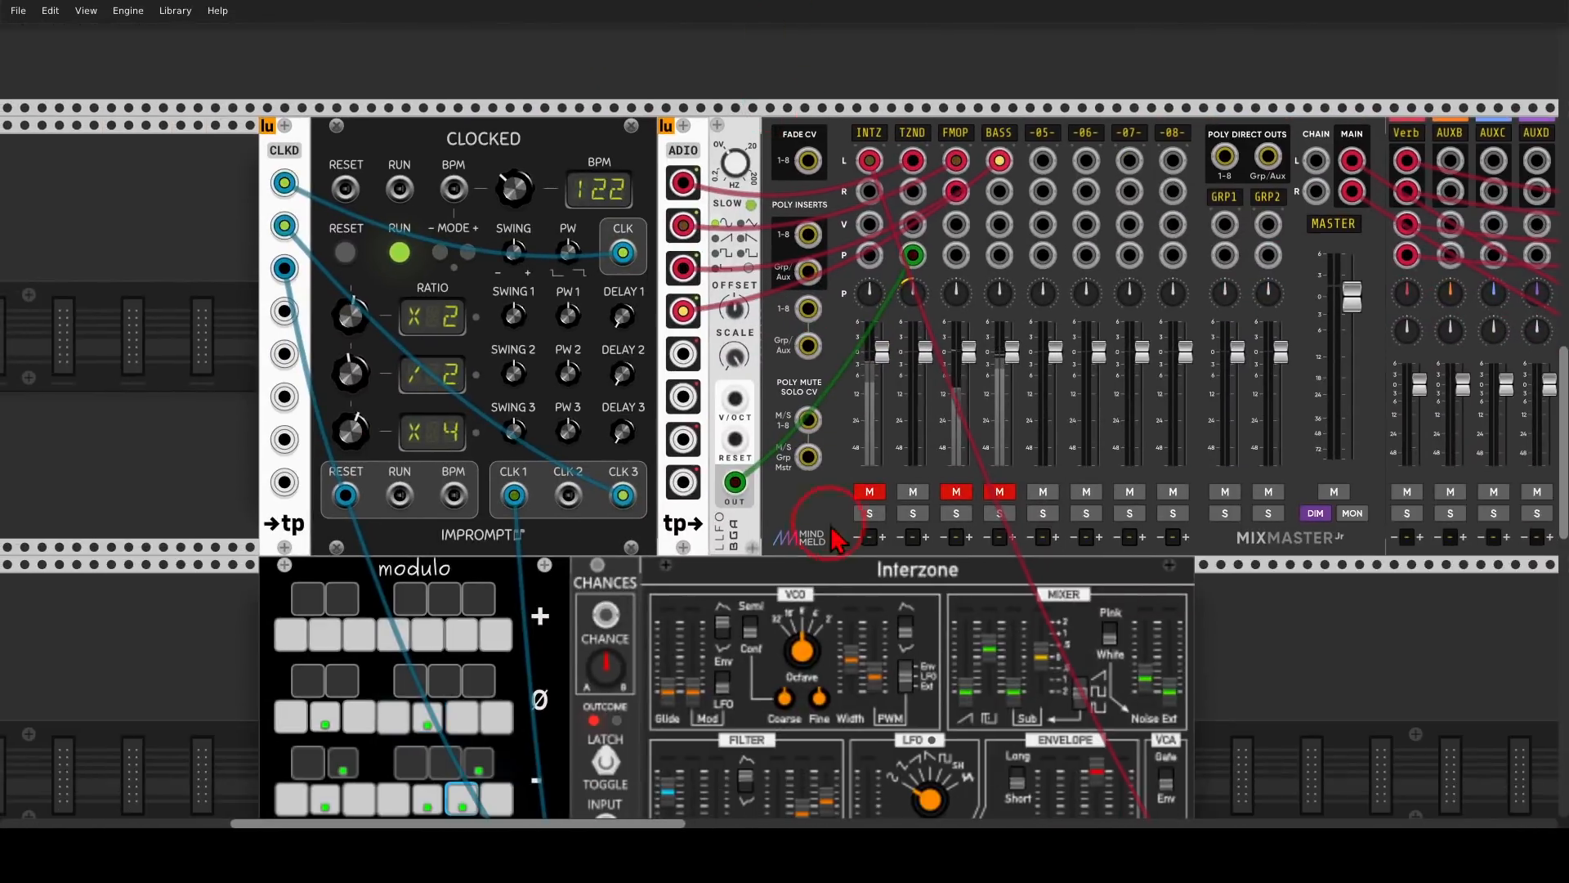
{"action": "left_click_drag", "start_coordinate": [834, 529], "coordinate": [864, 225]}
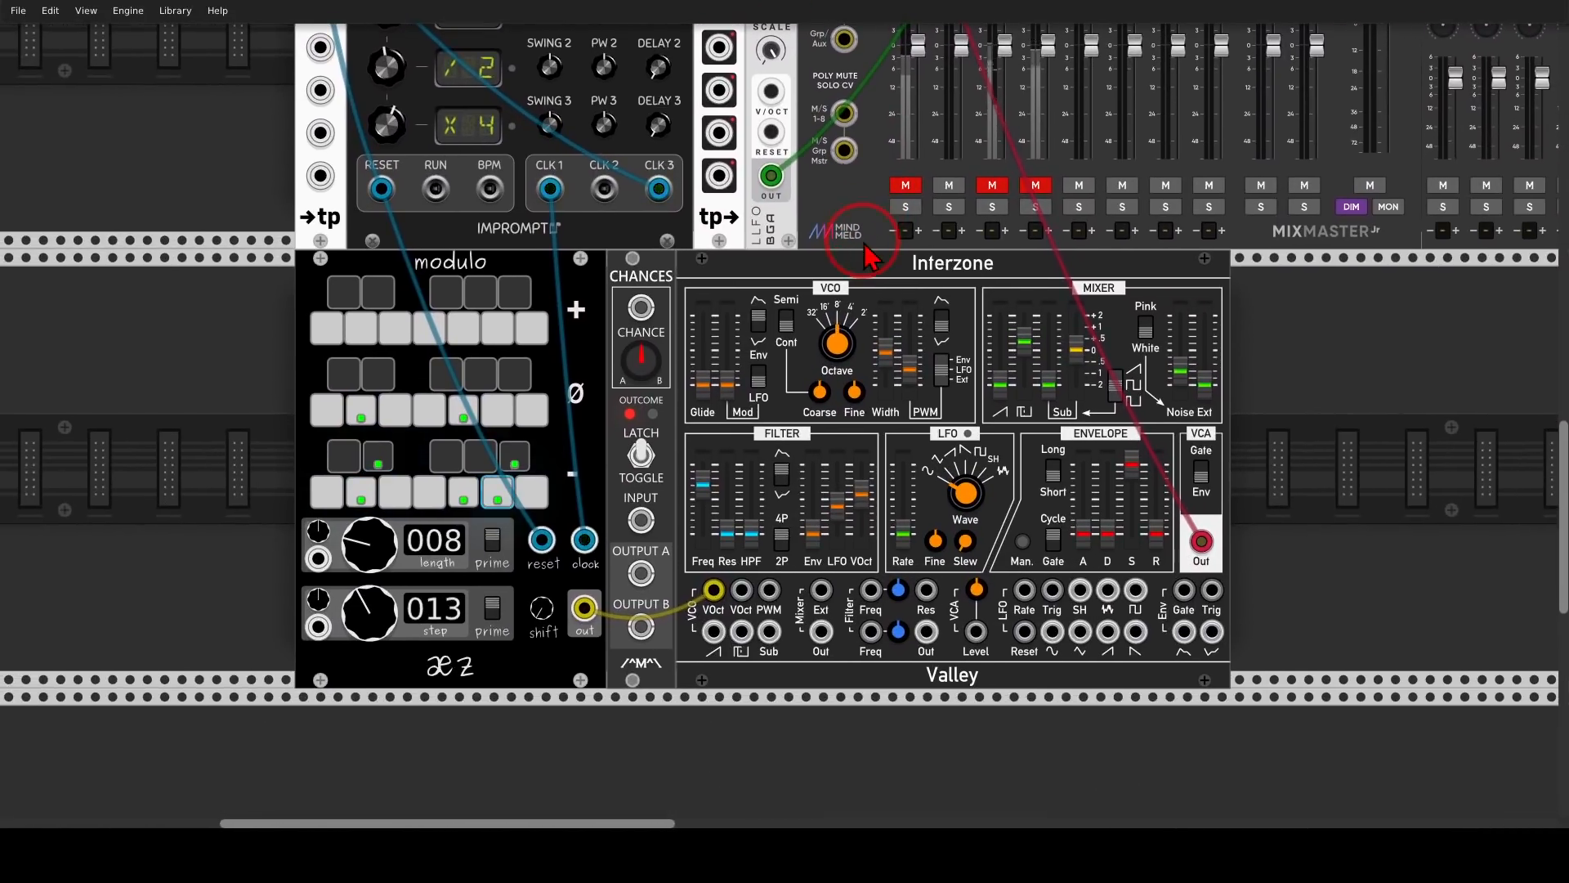
{"action": "mouse_move", "coordinate": [483, 244]}
{"action": "left_mouse_down"}
{"action": "mouse_move", "coordinate": [512, 288]}
{"action": "mouse_move", "coordinate": [492, 245]}
{"action": "mouse_move", "coordinate": [764, 326]}
{"action": "left_mouse_up"}
{"action": "mouse_move", "coordinate": [746, 291]}
{"action": "left_mouse_down"}
{"action": "mouse_move", "coordinate": [790, 313]}
{"action": "mouse_move", "coordinate": [760, 359]}
{"action": "left_mouse_up"}
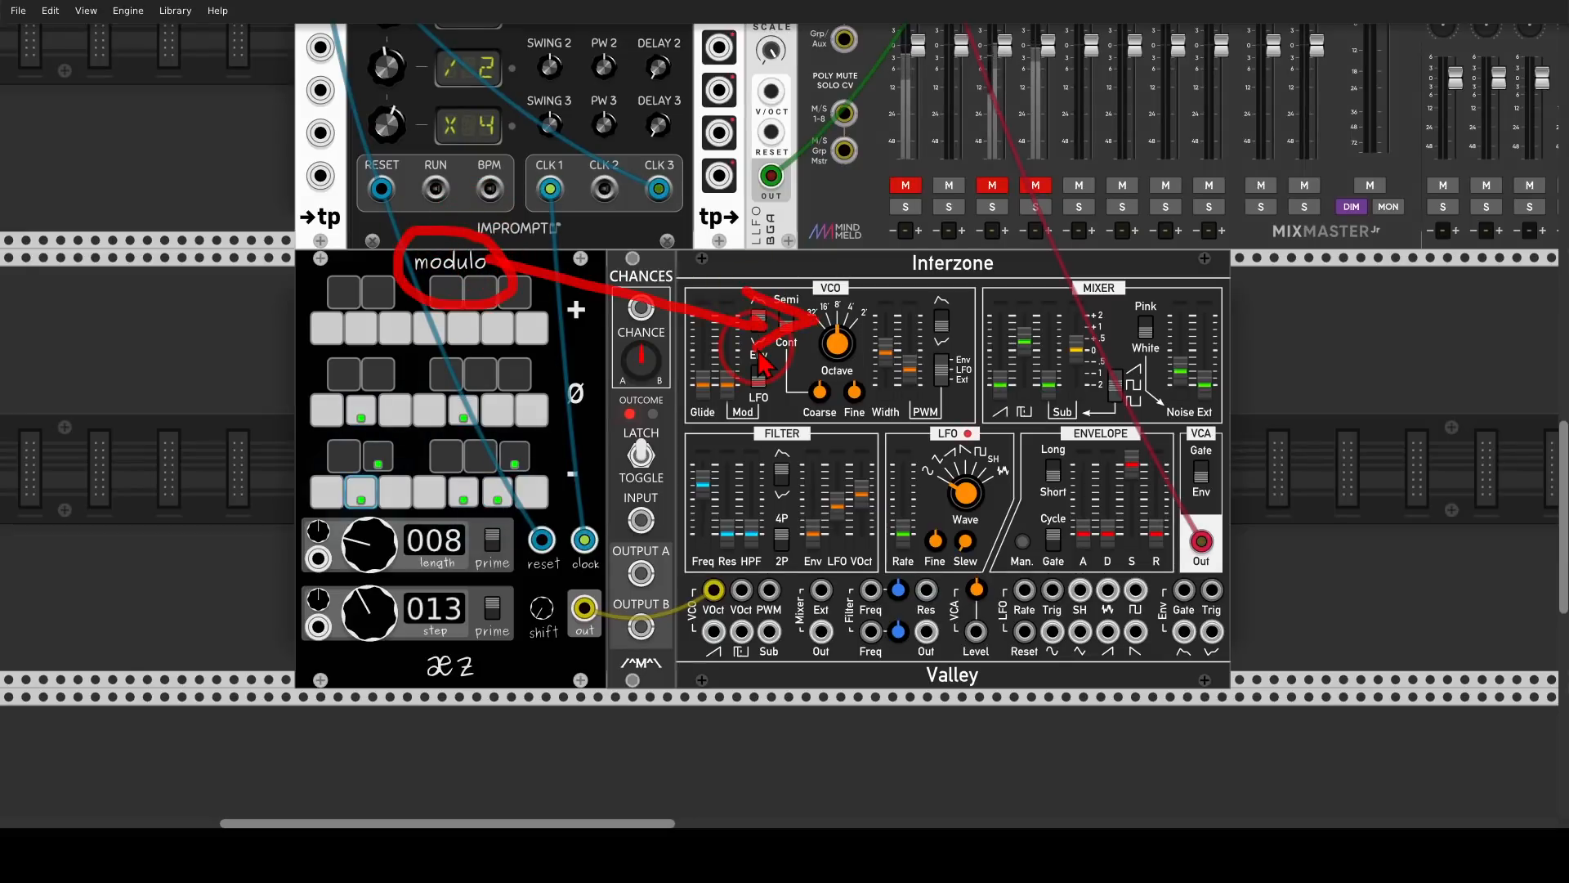
{"action": "left_click", "coordinate": [906, 185]}
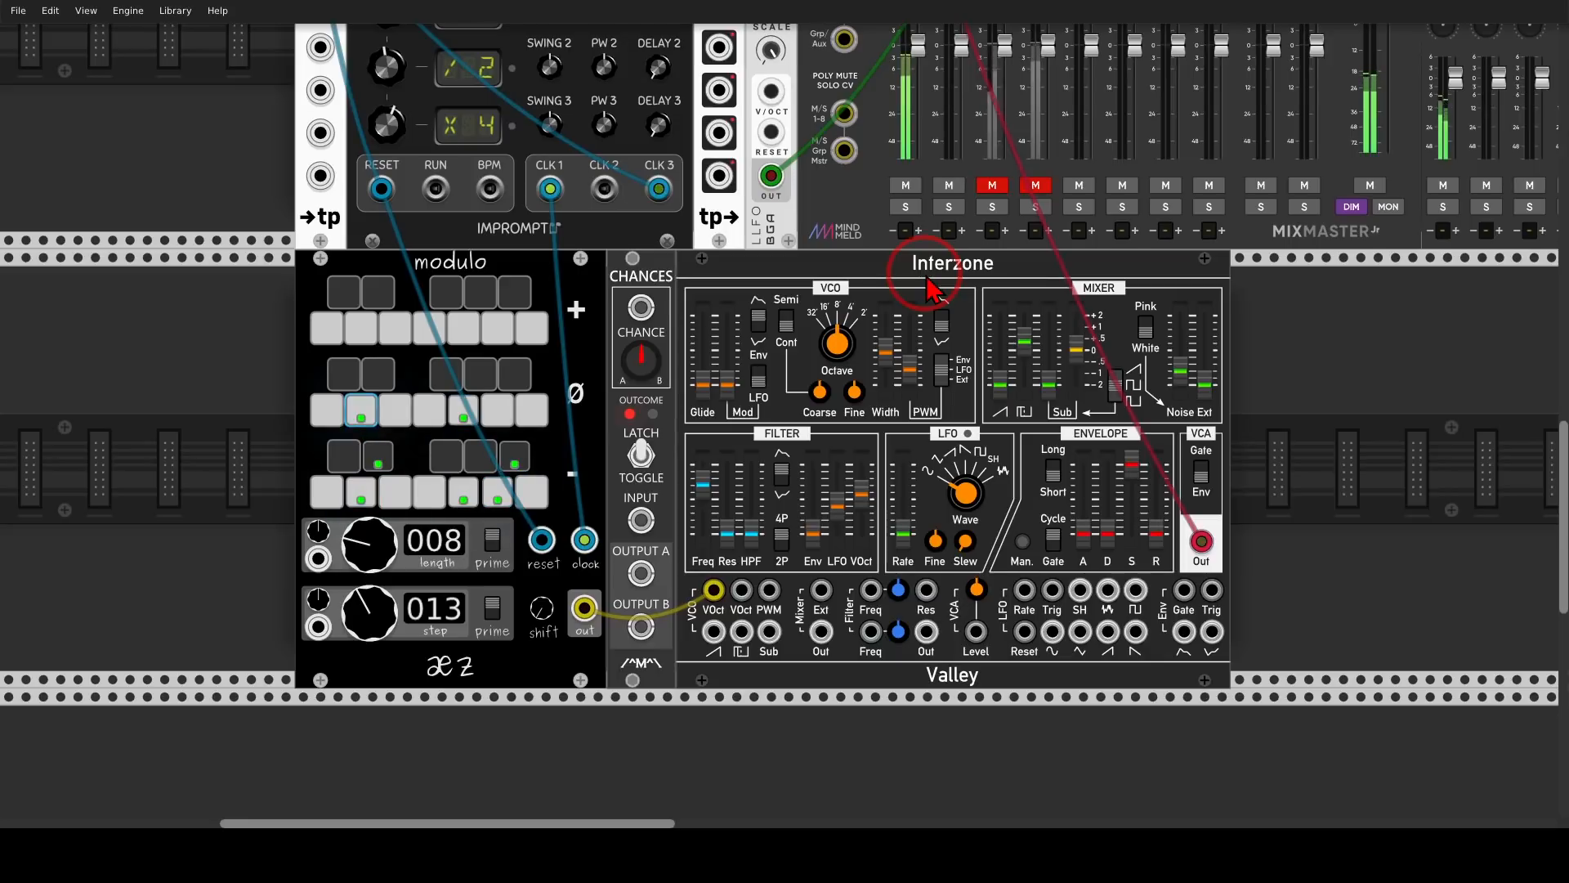
Add a VCV VCA beside Interzone and route Interzone's output through it to the mixer
{"action": "right_click", "coordinate": [1257, 419]}
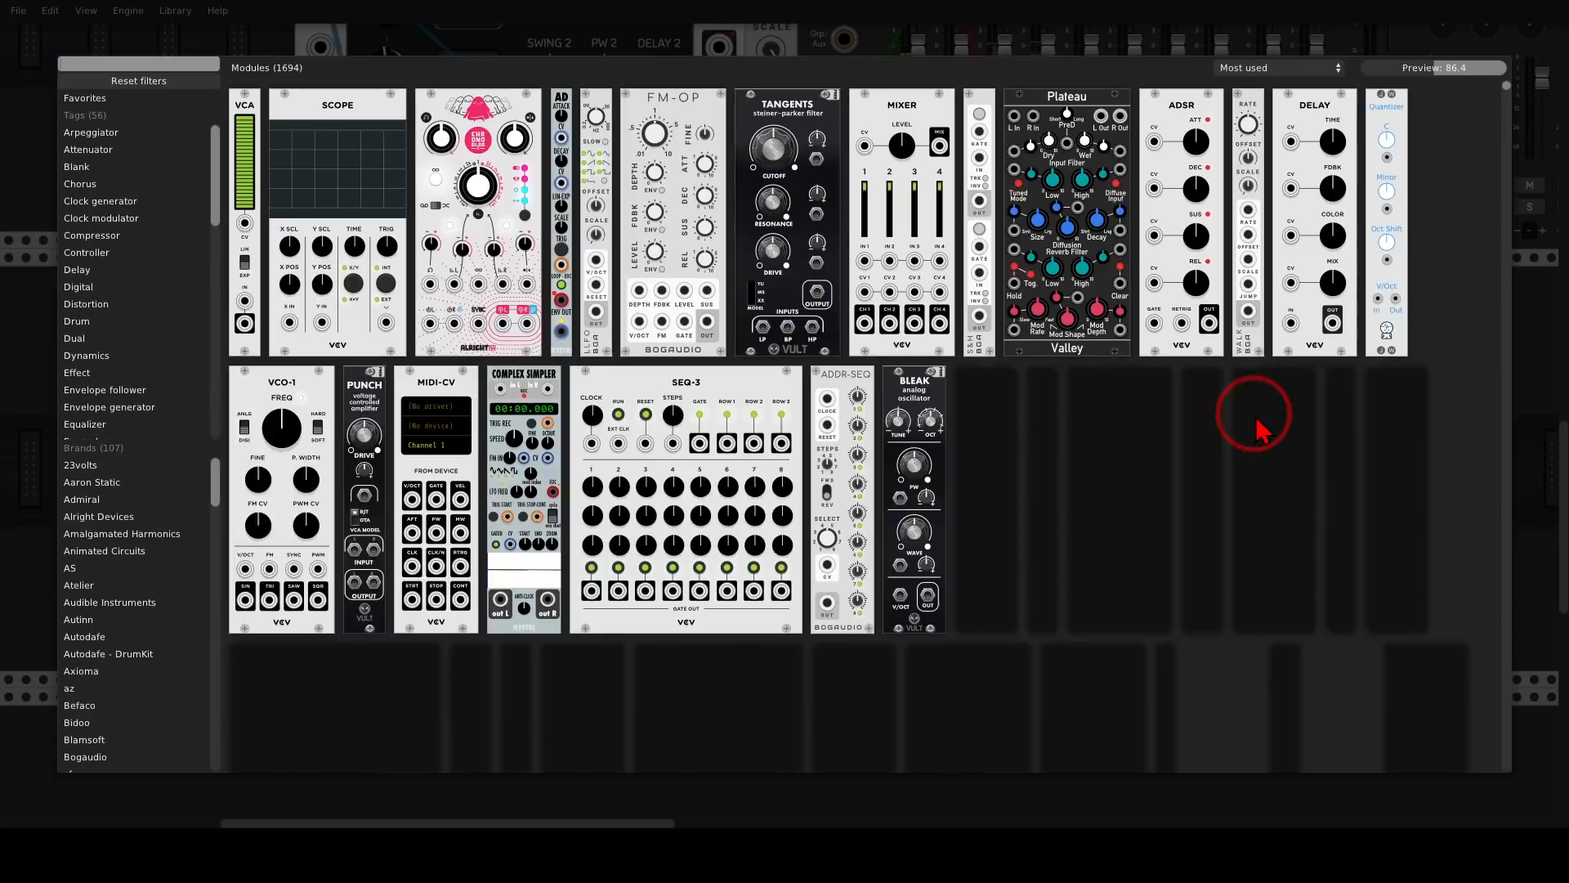
{"action": "type", "text": "vca"}
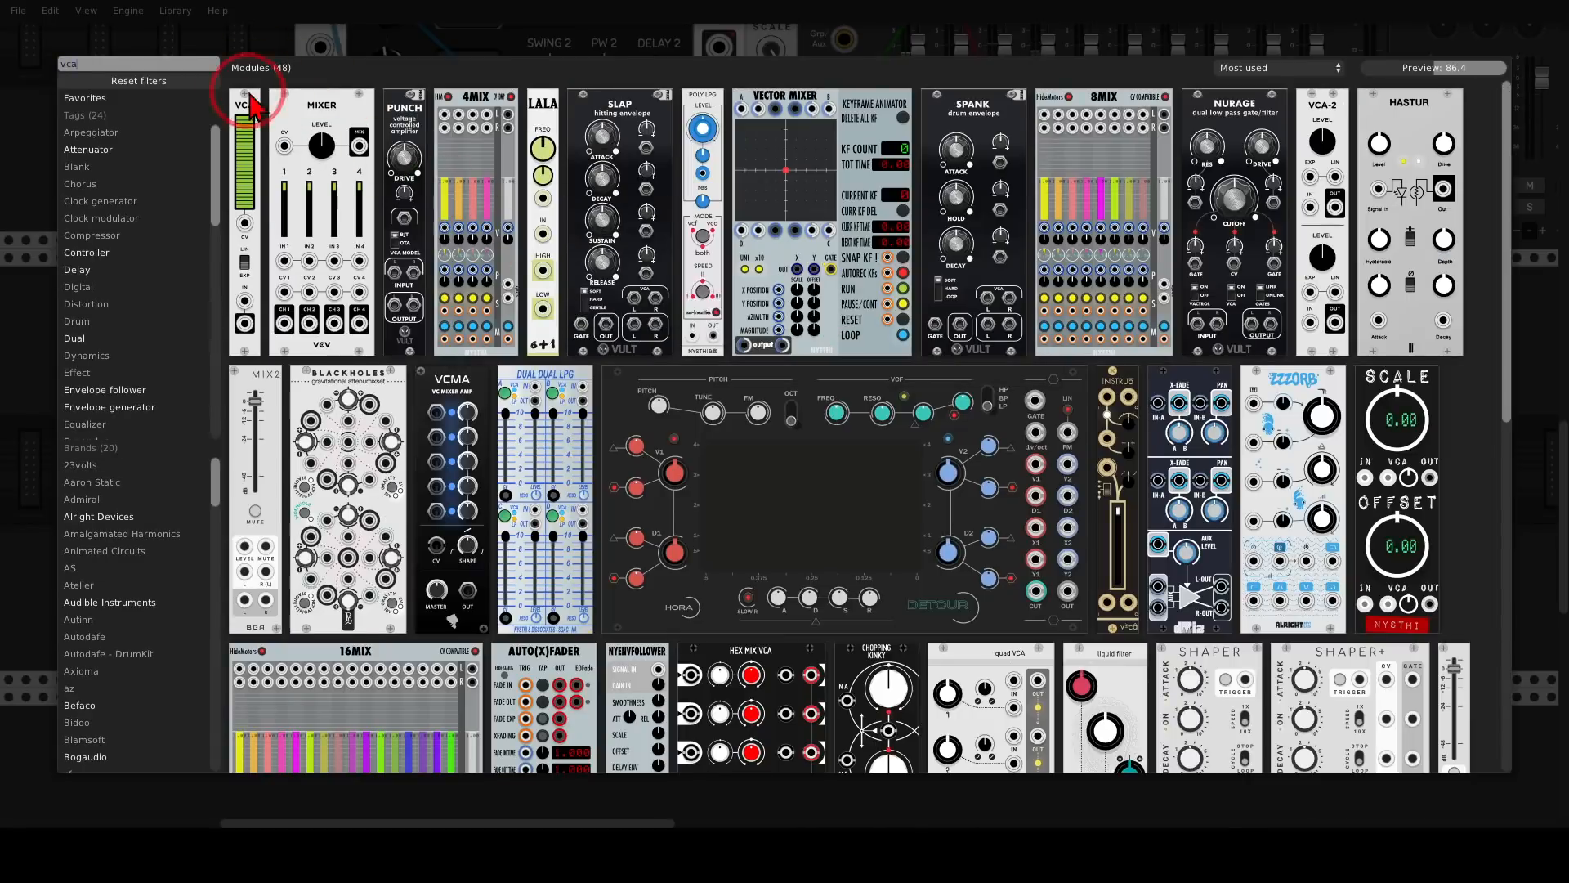
{"action": "left_click", "coordinate": [244, 122]}
{"action": "left_click_drag", "start_coordinate": [1203, 545], "coordinate": [1256, 635]}
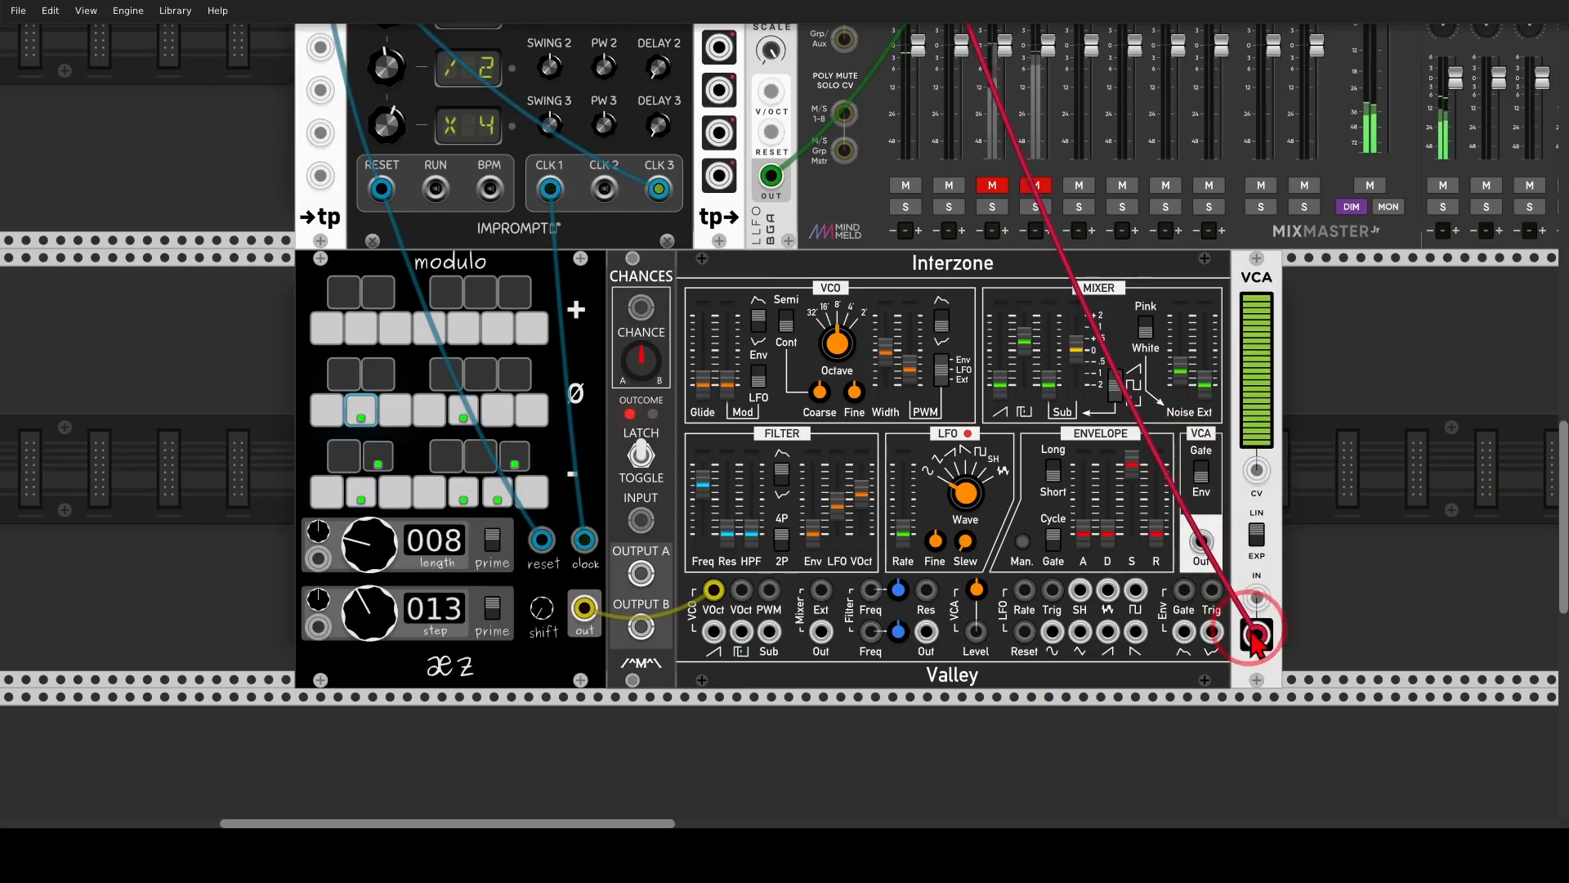
{"action": "left_click_drag", "start_coordinate": [1201, 541], "coordinate": [1259, 605]}
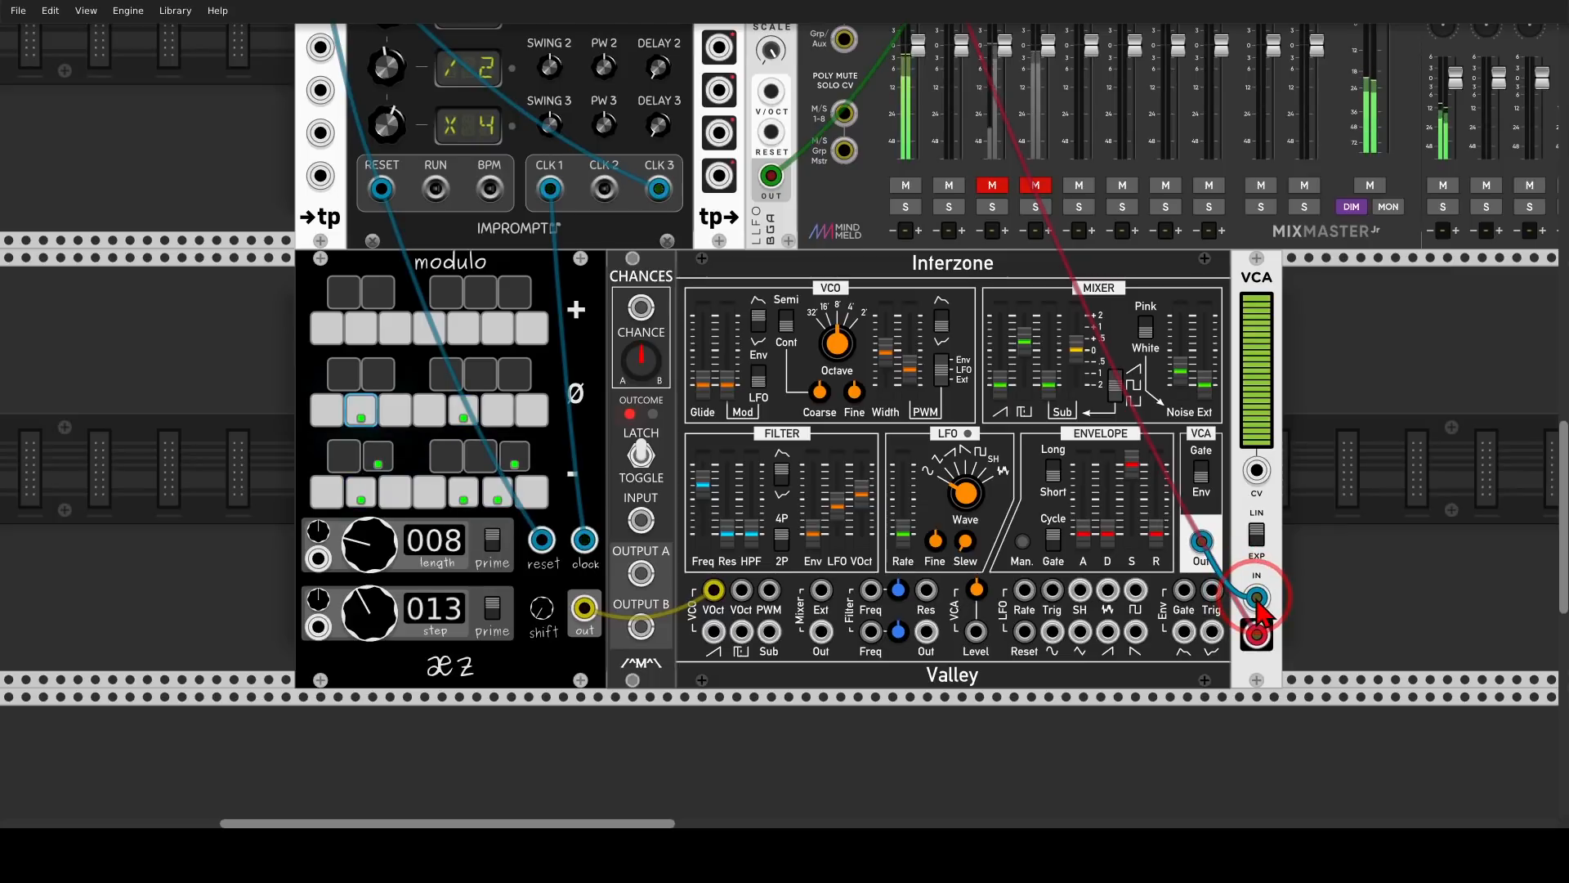
Add a Bogaudio ADSR beside Interzone's VCA and connect its output to the VCA's CV input
{"action": "right_click", "coordinate": [1299, 530]}
{"action": "type", "text": "adsr"}
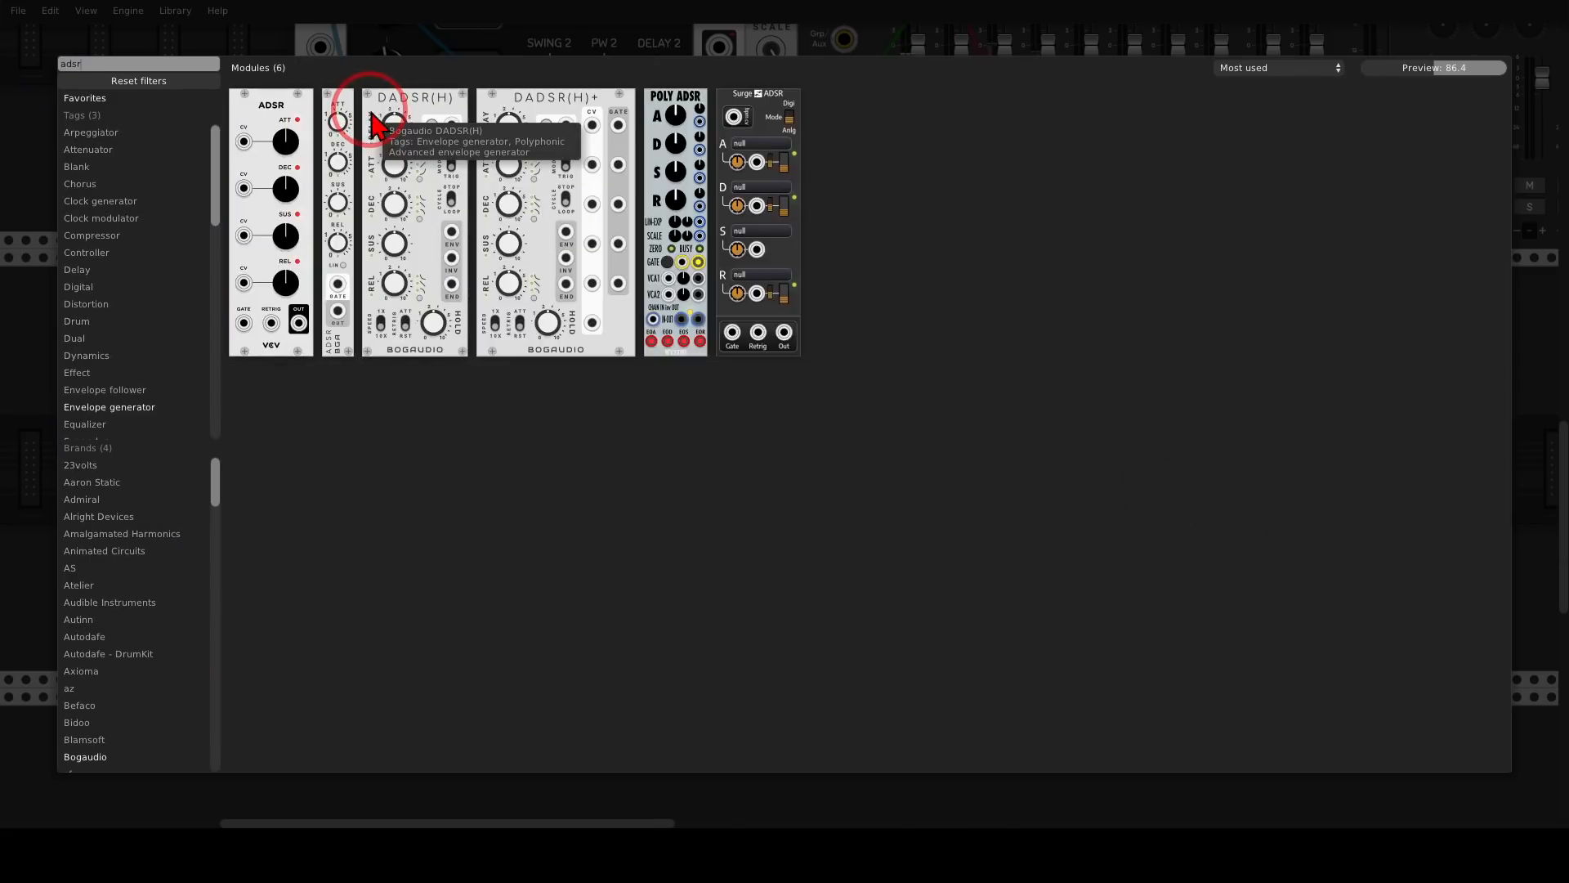
{"action": "left_click_drag", "start_coordinate": [346, 102], "coordinate": [1303, 284]}
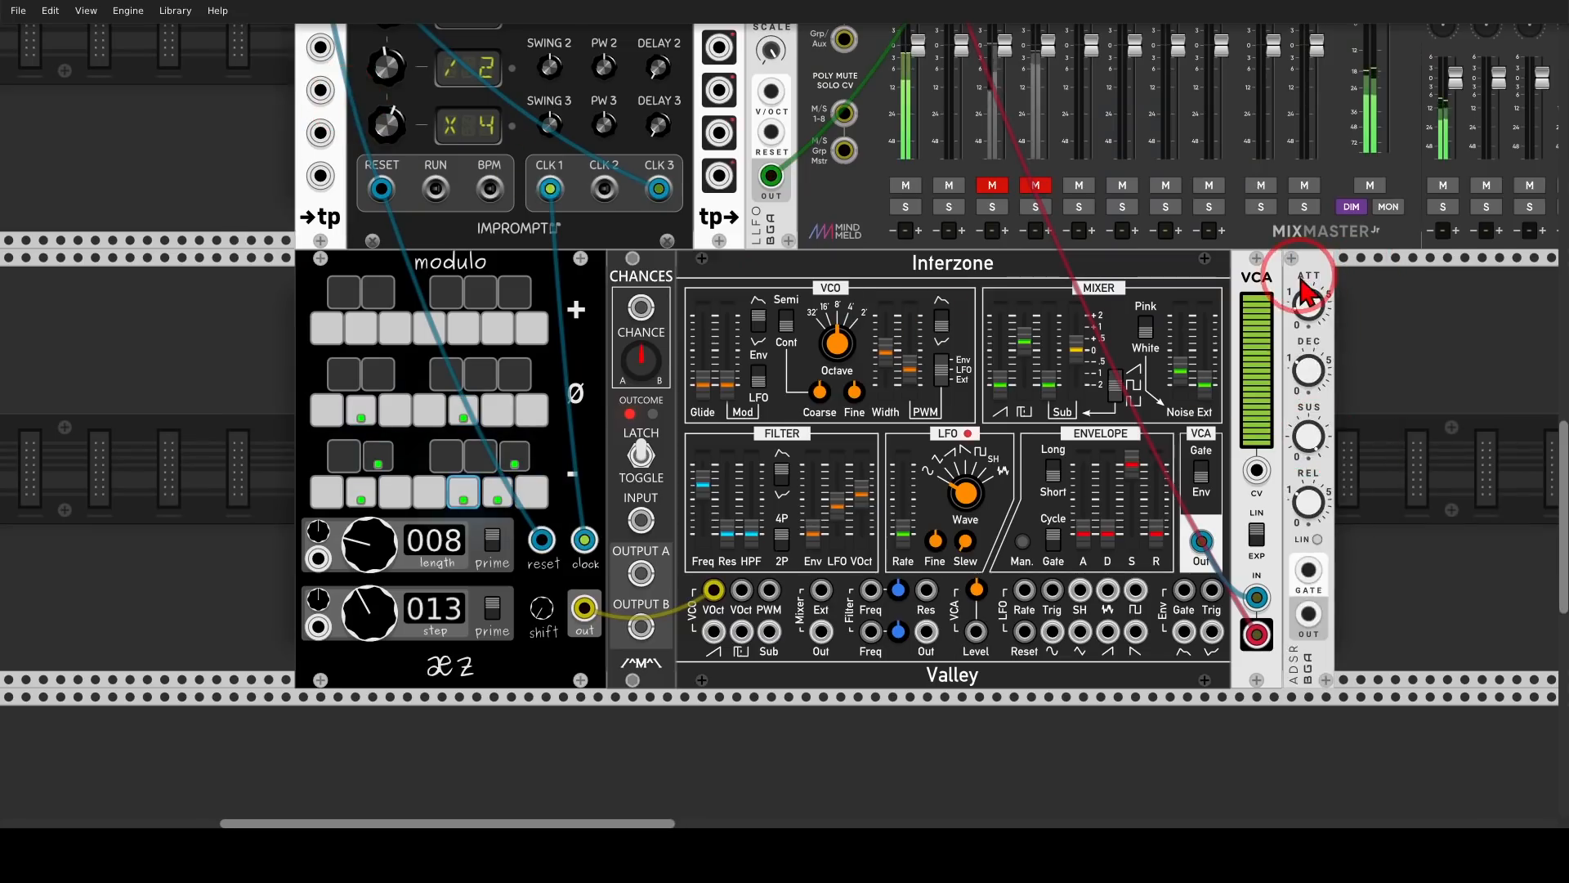
{"action": "left_click_drag", "start_coordinate": [1309, 614], "coordinate": [1259, 472]}
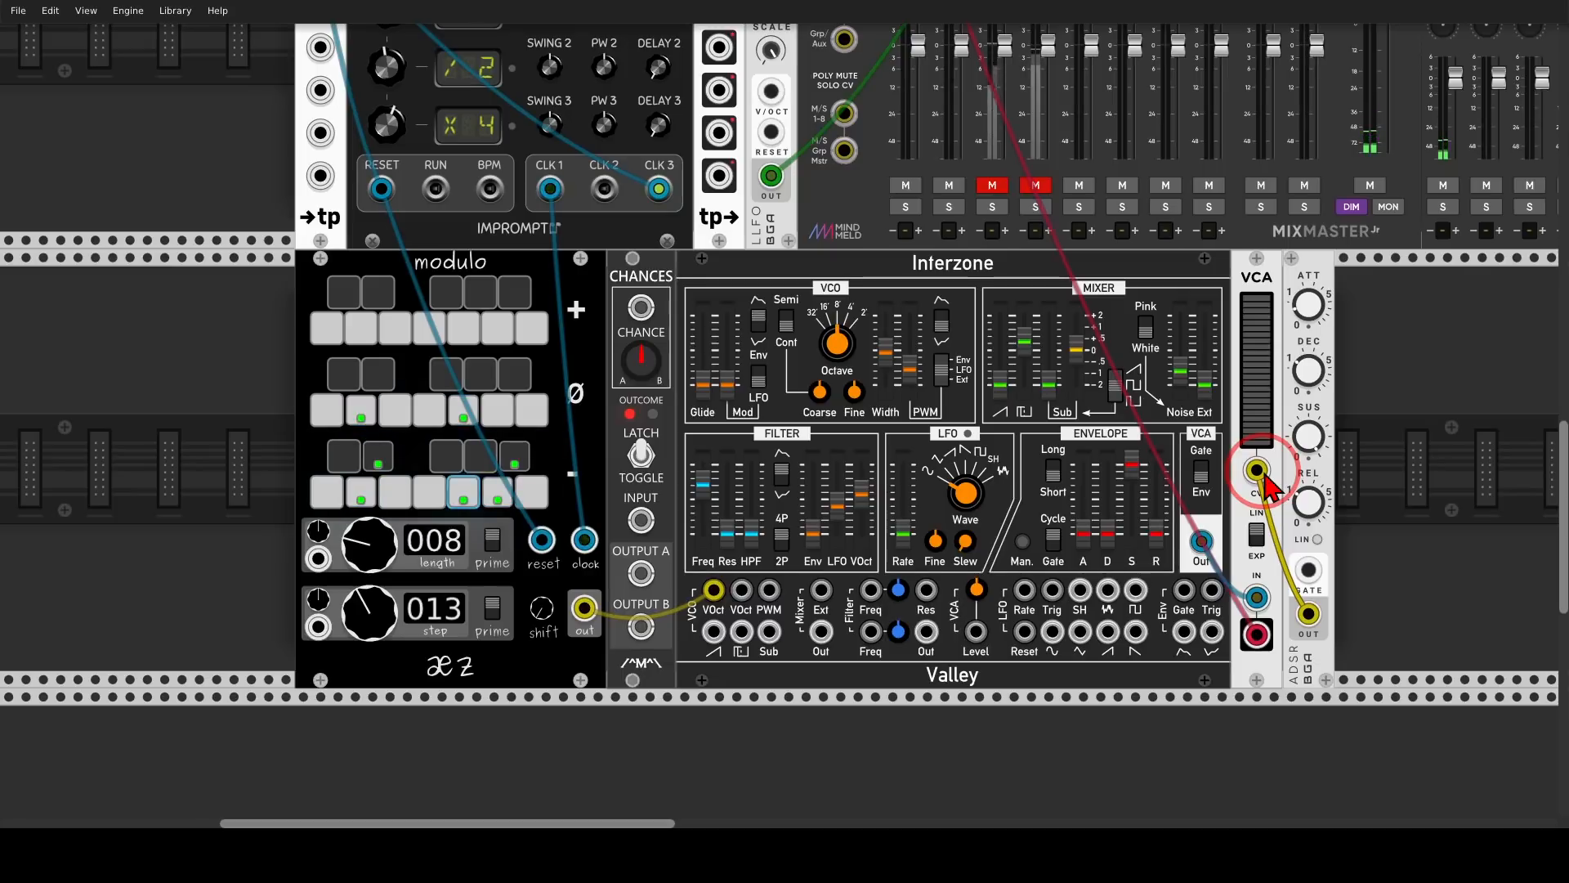
Drive the Chances input from Clocked's CLK 2 output and connect Chances Output A to the ADSR's gate input
{"action": "mouse_move", "coordinate": [660, 266]}
{"action": "left_mouse_down"}
{"action": "mouse_move", "coordinate": [631, 301]}
{"action": "mouse_move", "coordinate": [664, 263]}
{"action": "left_mouse_up"}
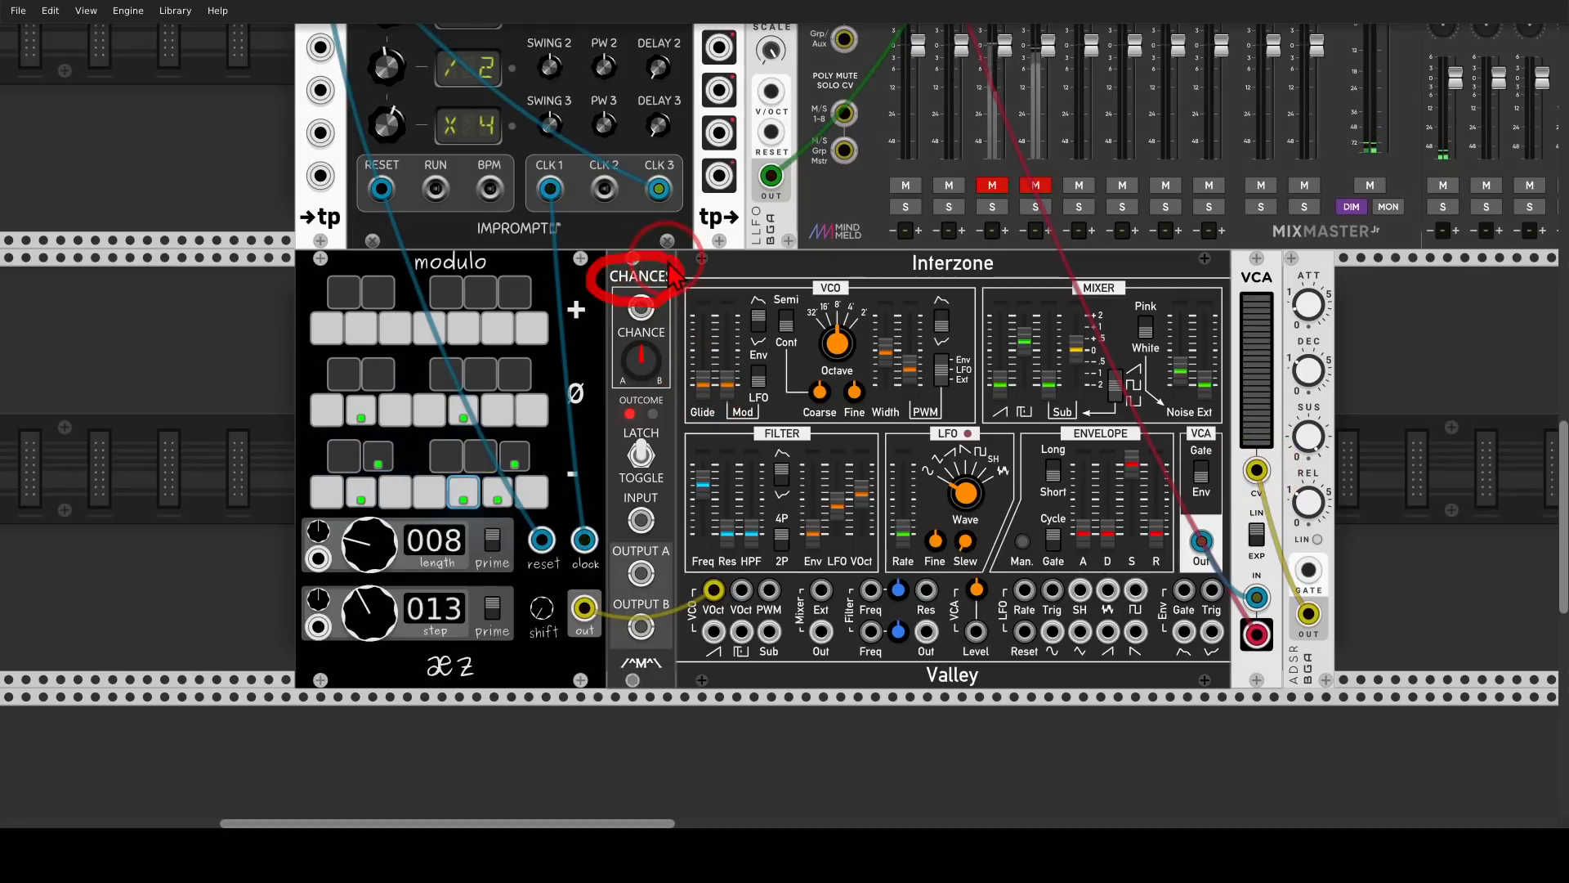
{"action": "scroll", "coordinate": [701, 331], "scroll_direction": "up", "scroll_amount": 2}
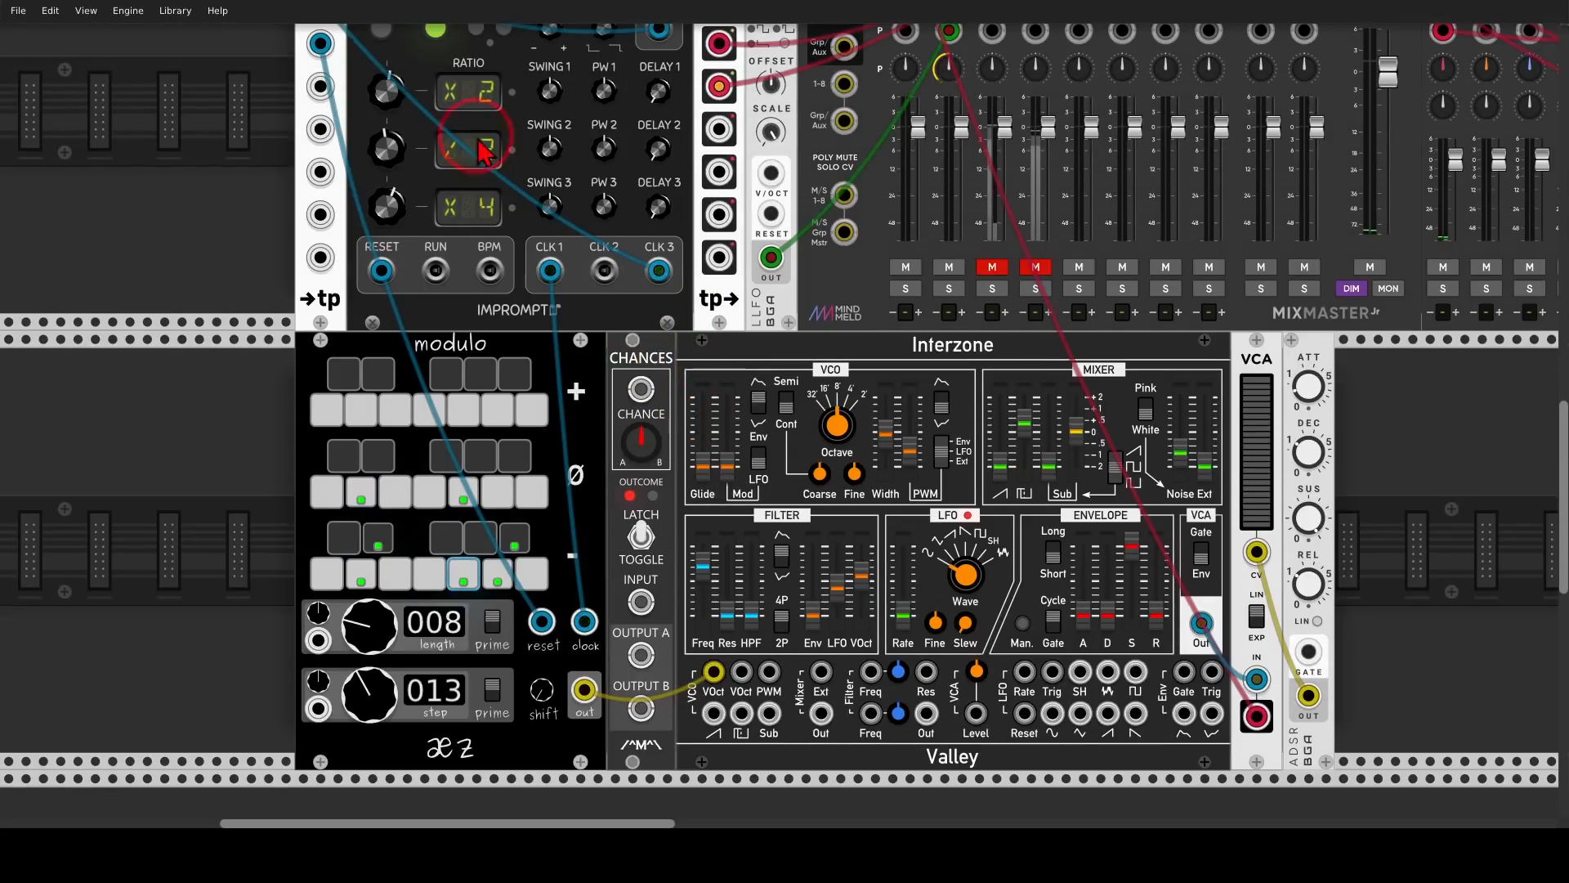
{"action": "mouse_move", "coordinate": [514, 119]}
{"action": "left_mouse_down"}
{"action": "mouse_move", "coordinate": [458, 112]}
{"action": "mouse_move", "coordinate": [442, 182]}
{"action": "mouse_move", "coordinate": [508, 165]}
{"action": "mouse_move", "coordinate": [514, 139]}
{"action": "left_mouse_up"}
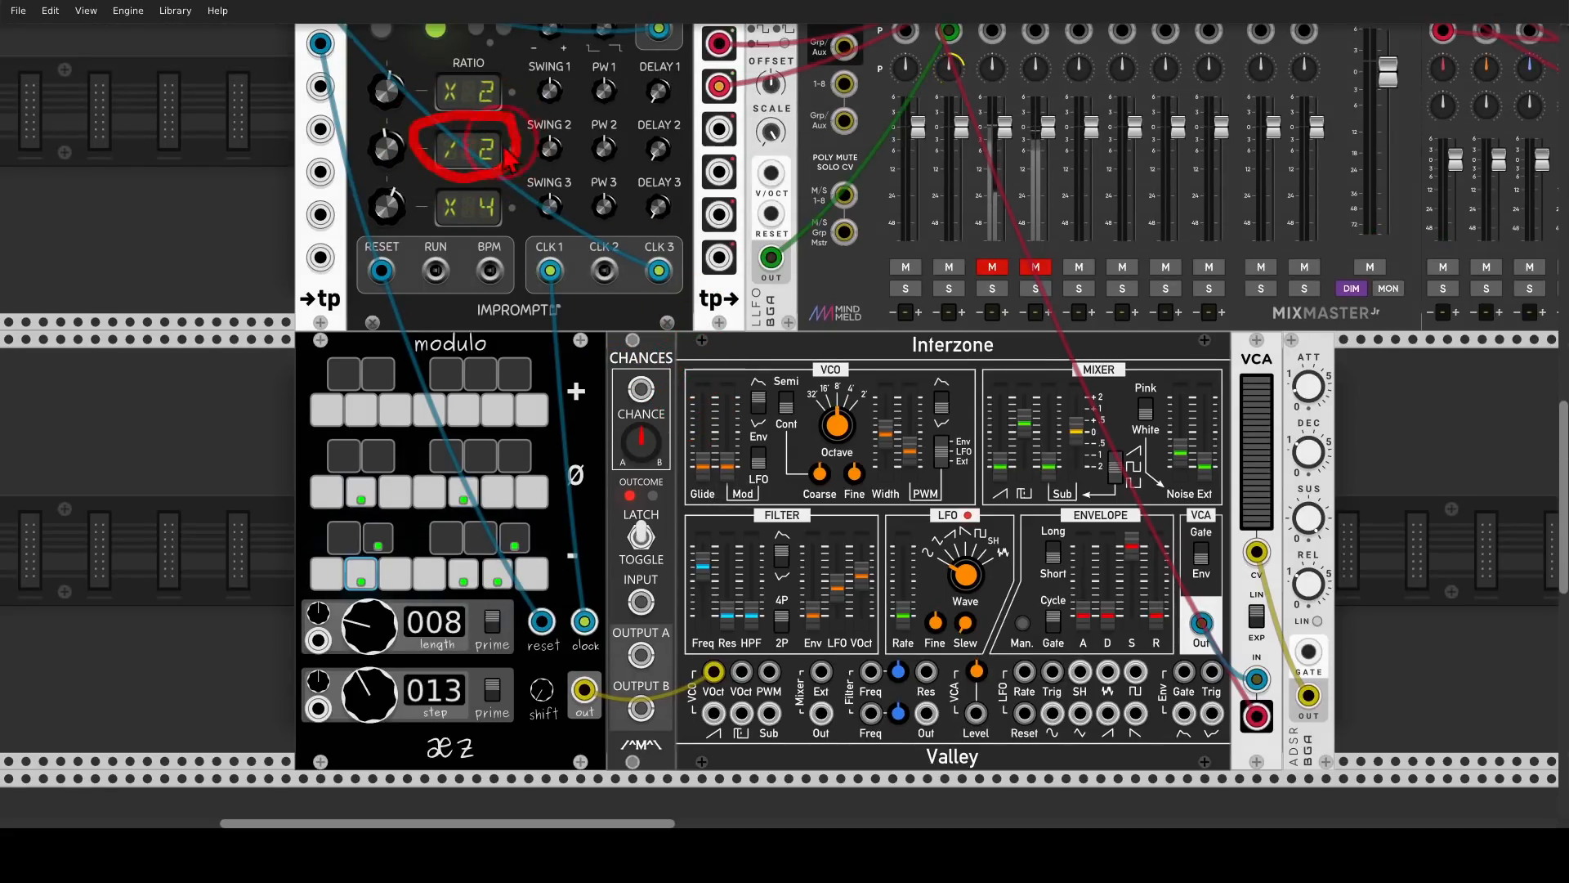
{"action": "left_click_drag", "start_coordinate": [605, 271], "coordinate": [641, 602]}
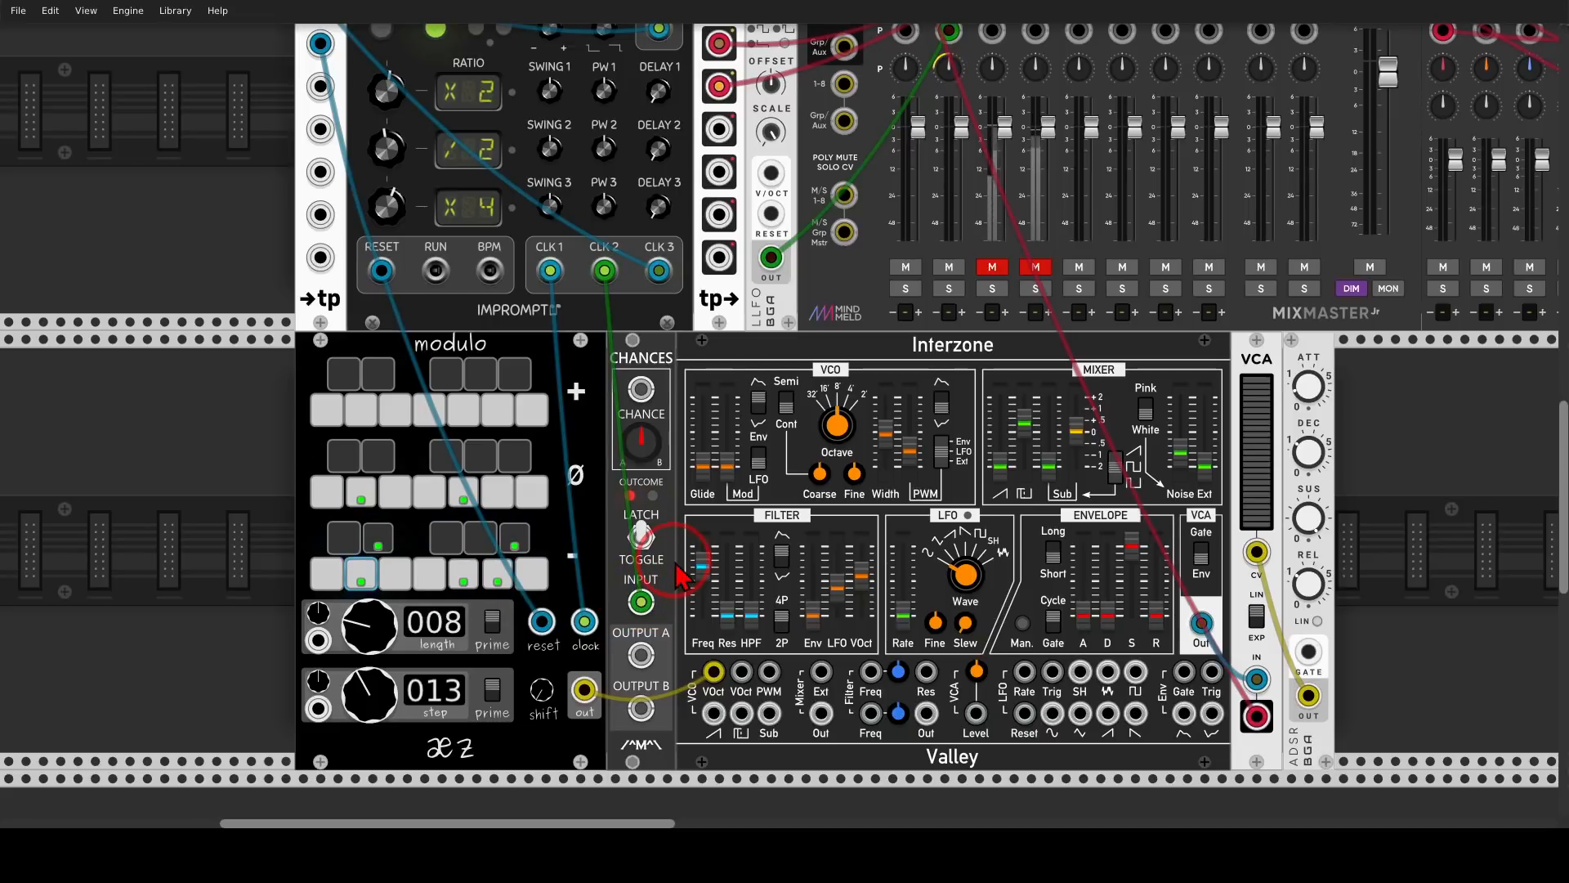
{"action": "mouse_move", "coordinate": [658, 513]}
{"action": "left_mouse_down"}
{"action": "mouse_move", "coordinate": [633, 566]}
{"action": "mouse_move", "coordinate": [658, 513]}
{"action": "left_mouse_up"}
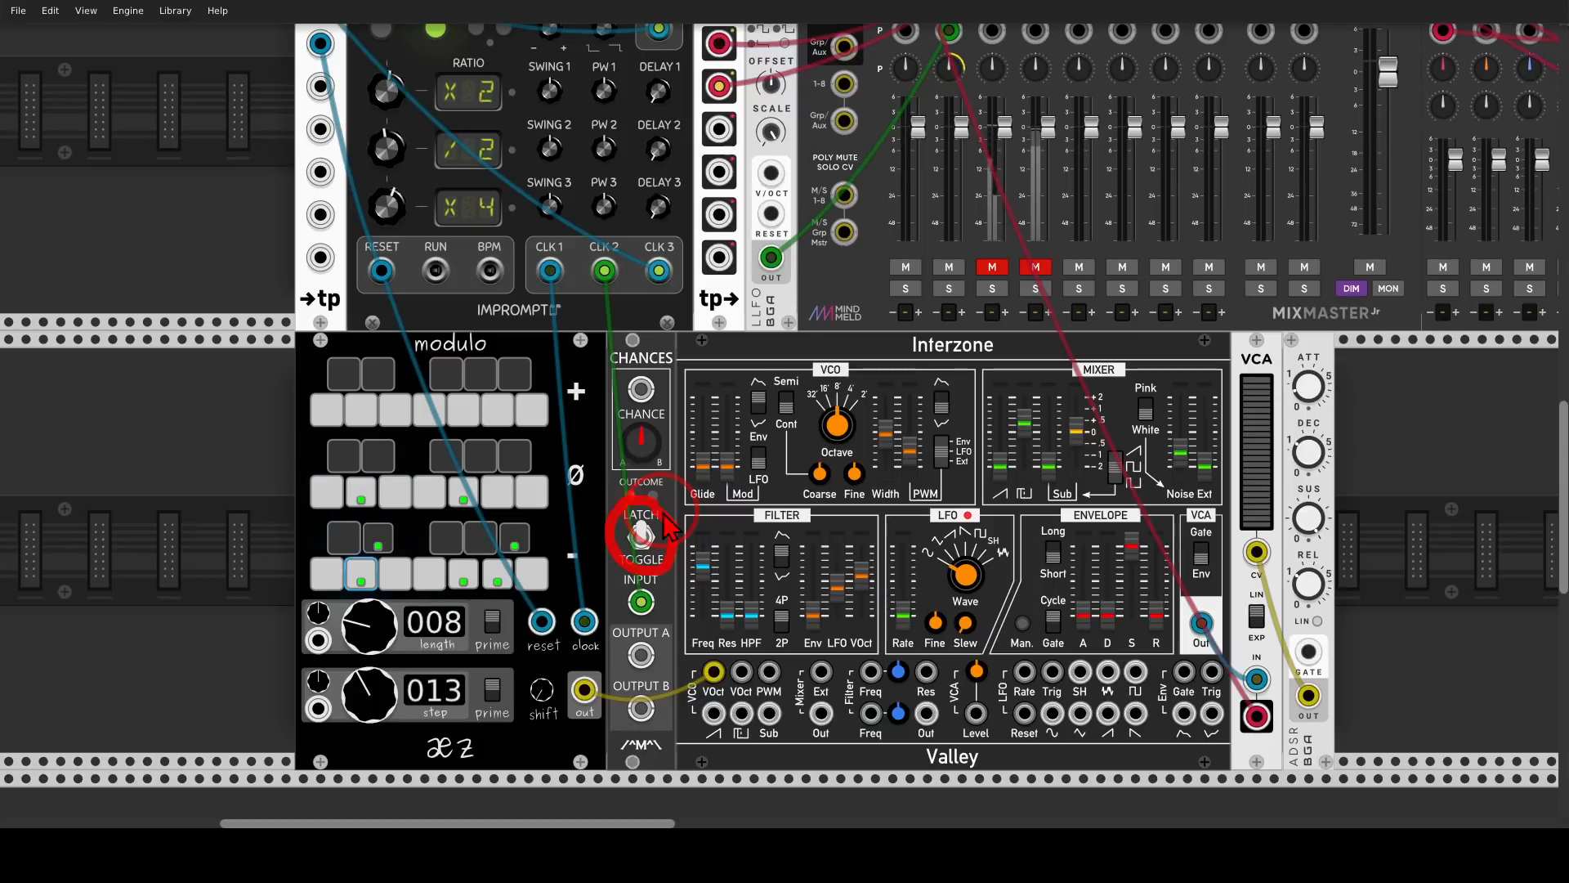
{"action": "scroll", "coordinate": [654, 491], "scroll_direction": "down", "scroll_amount": 3}
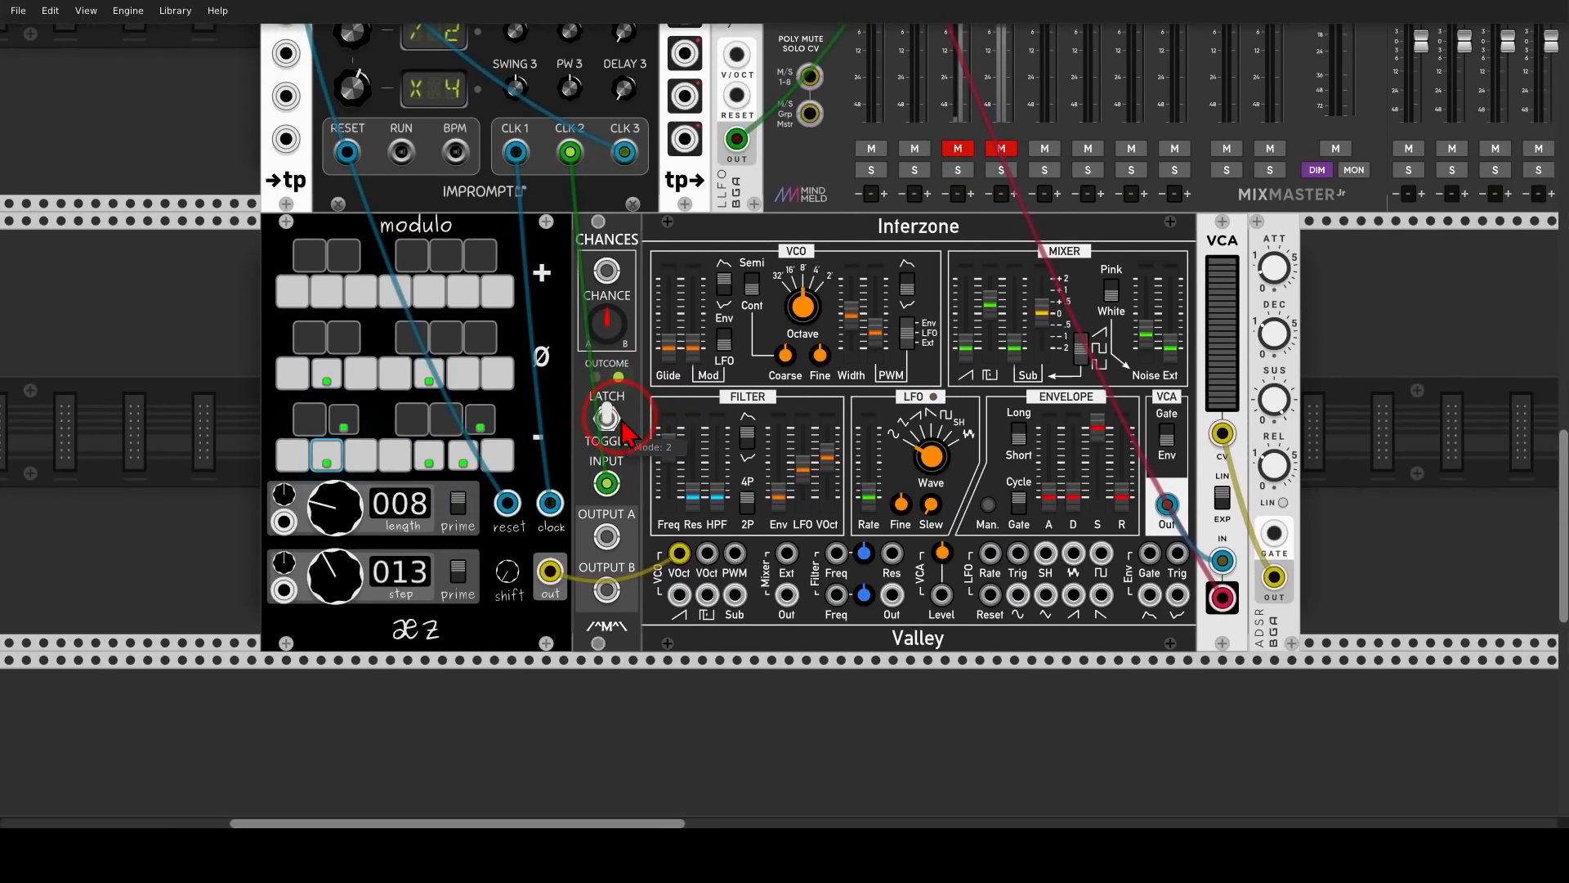
{"action": "left_click_drag", "start_coordinate": [607, 536], "coordinate": [1275, 534]}
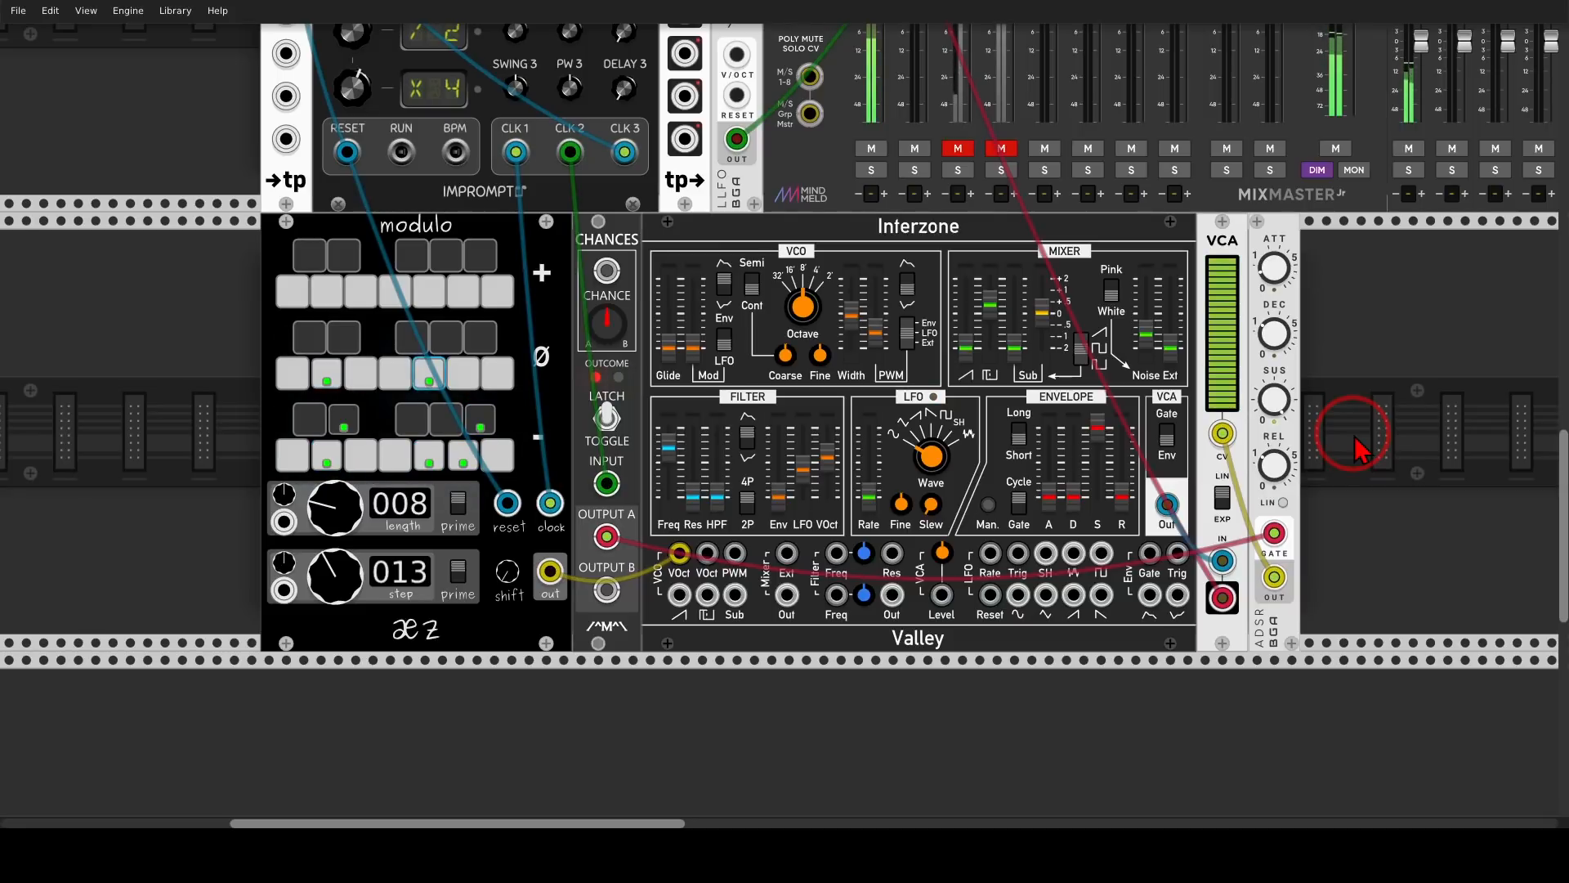
Move the AD, VCA and Chronoblob delay group closer to the Interzone voice in the same row
{"action": "scroll", "coordinate": [1361, 449], "scroll_direction": "down", "scroll_amount": 5}
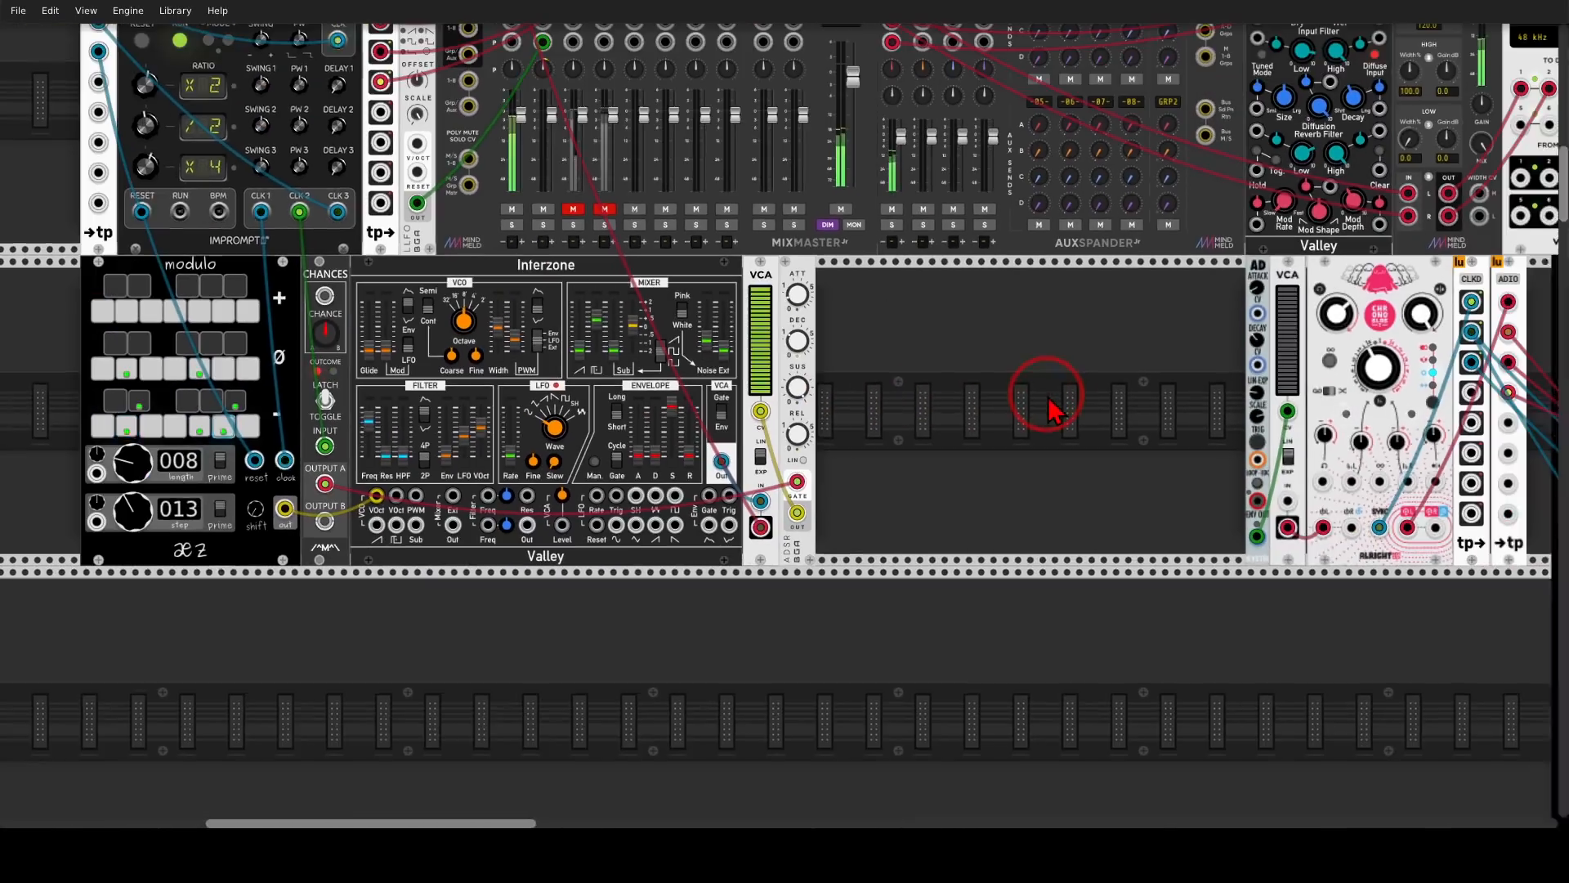
{"action": "left_click_drag", "start_coordinate": [1386, 291], "coordinate": [1023, 290]}
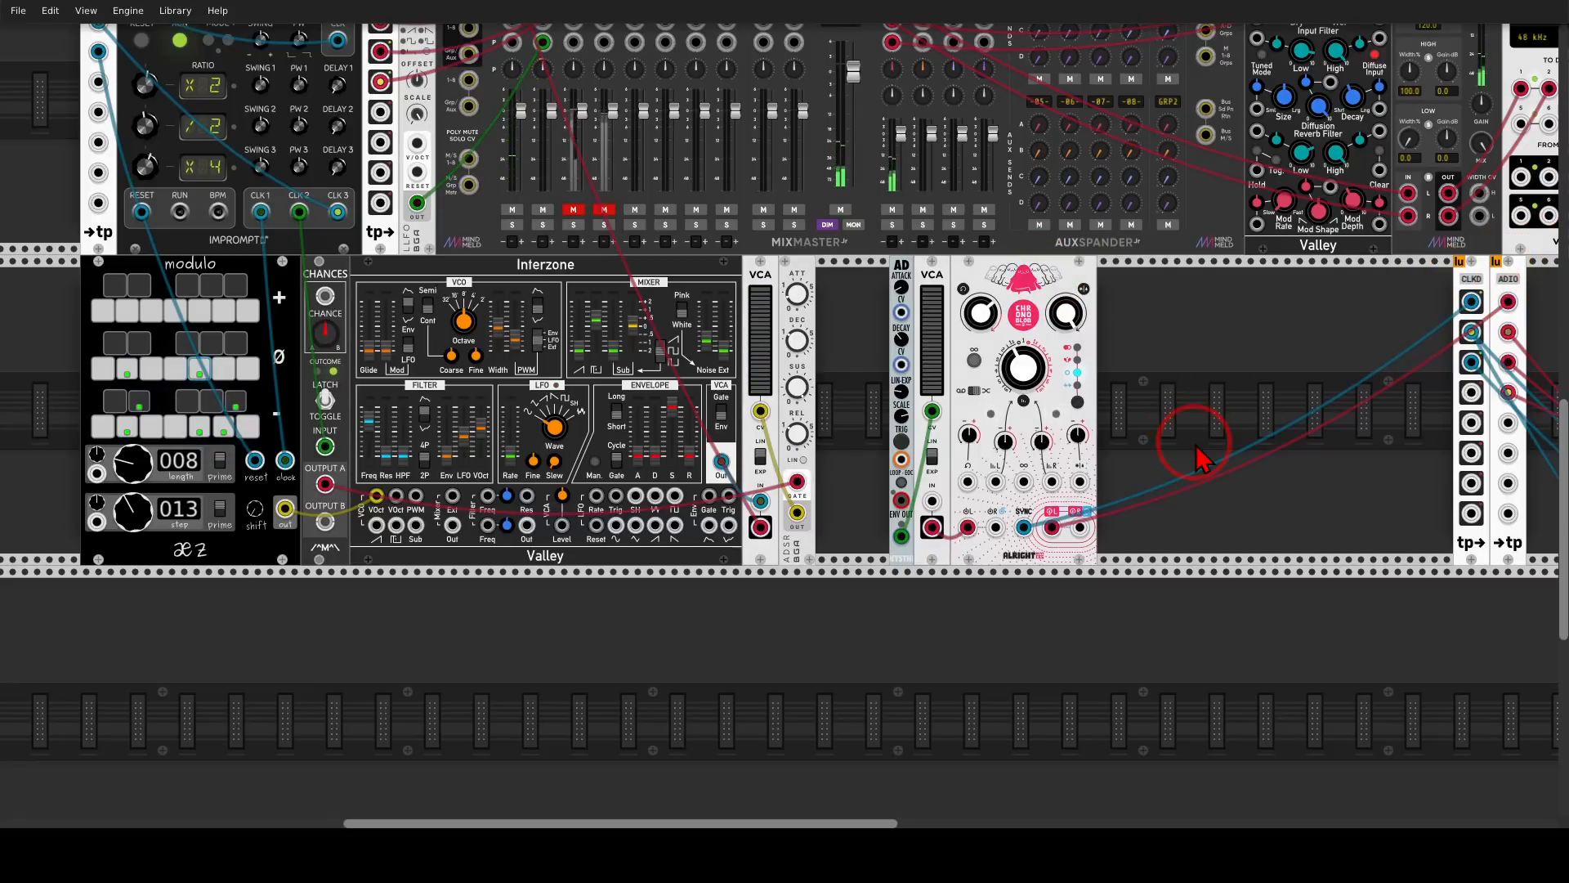
{"action": "scroll", "coordinate": [1173, 438], "scroll_direction": "up", "scroll_amount": 5}
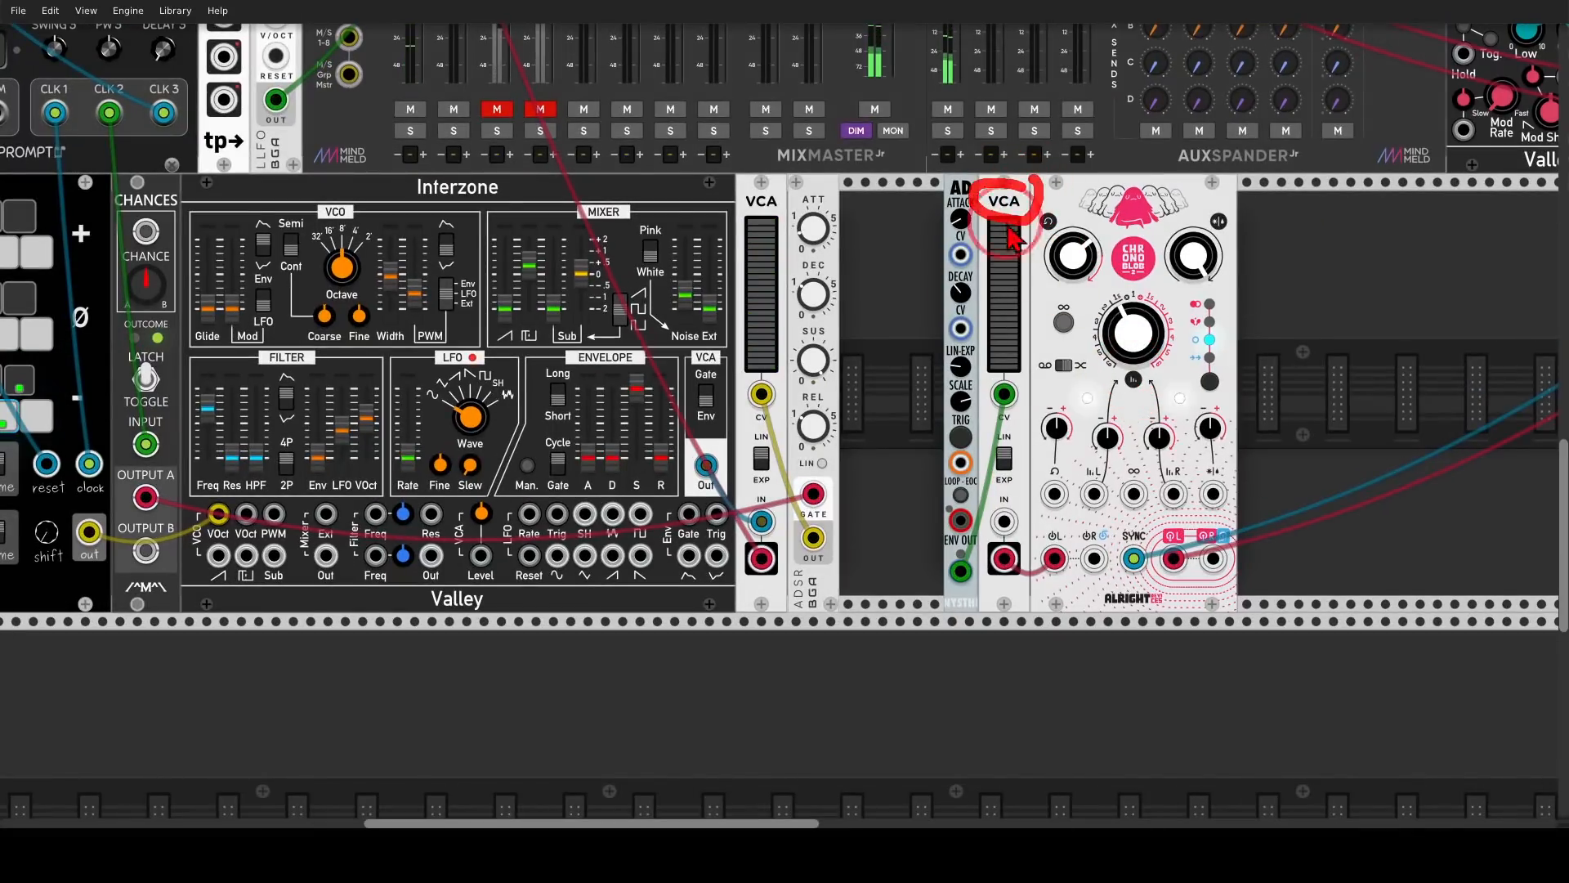
Connect the output of Interzone's VCA to the input of the VCA that feeds the Chronoblob delay
{"action": "mouse_move", "coordinate": [973, 549]}
{"action": "left_mouse_down"}
{"action": "mouse_move", "coordinate": [961, 589]}
{"action": "mouse_move", "coordinate": [978, 551]}
{"action": "left_mouse_up"}
{"action": "mouse_move", "coordinate": [960, 543]}
{"action": "left_mouse_down"}
{"action": "mouse_move", "coordinate": [989, 434]}
{"action": "mouse_move", "coordinate": [1007, 456]}
{"action": "left_mouse_up"}
{"action": "key", "text": "shift+super+F11"}
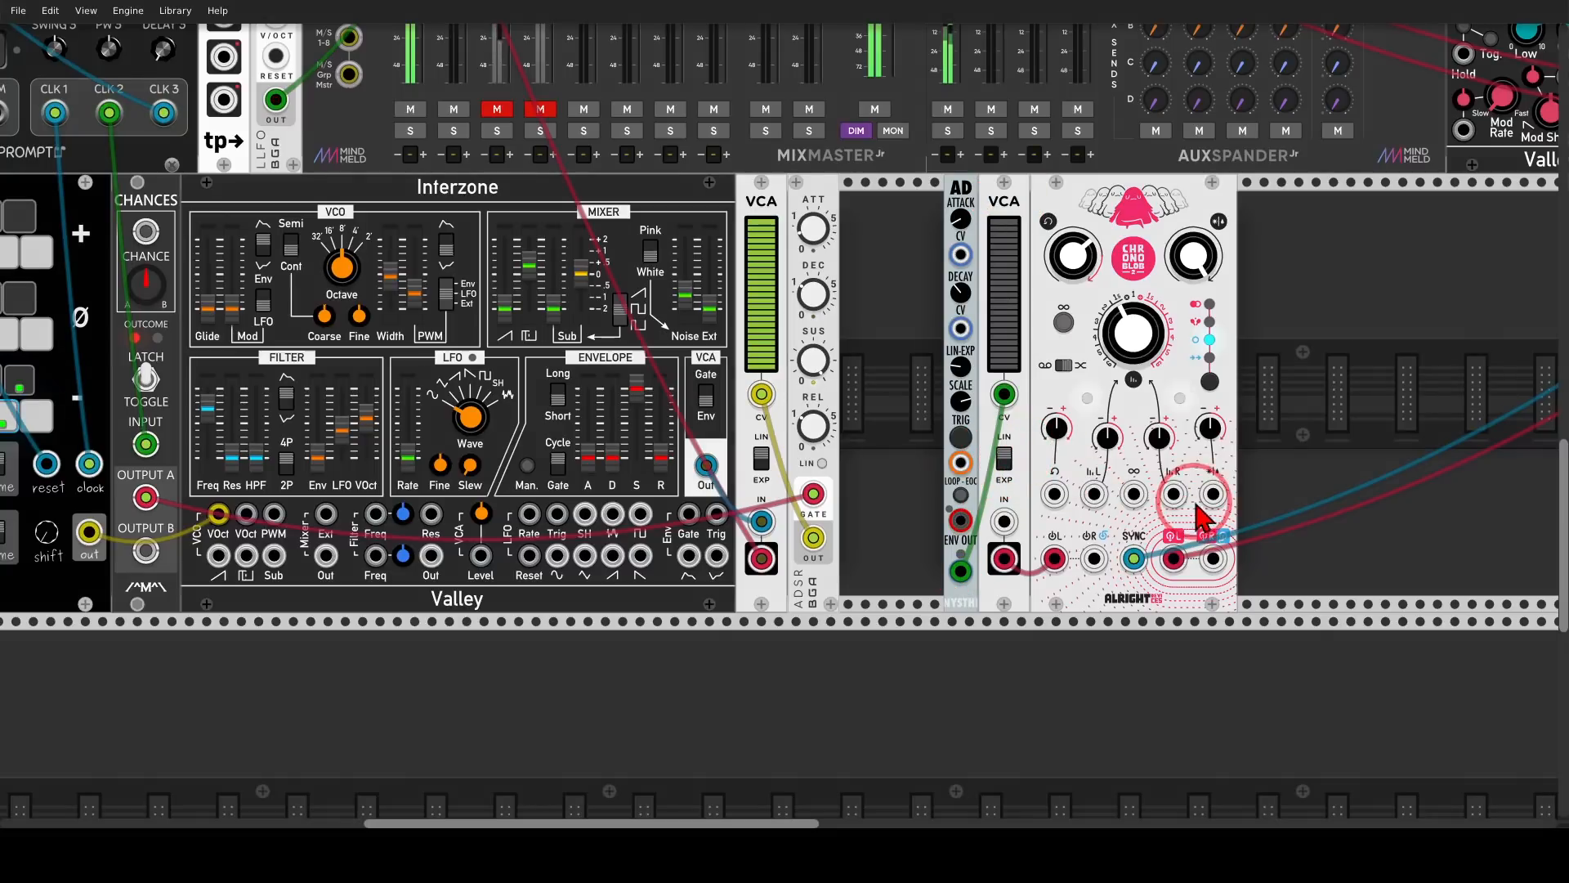
{"action": "mouse_move", "coordinate": [1143, 302]}
{"action": "left_mouse_down"}
{"action": "mouse_move", "coordinate": [1206, 368]}
{"action": "mouse_move", "coordinate": [1138, 300]}
{"action": "left_mouse_up"}
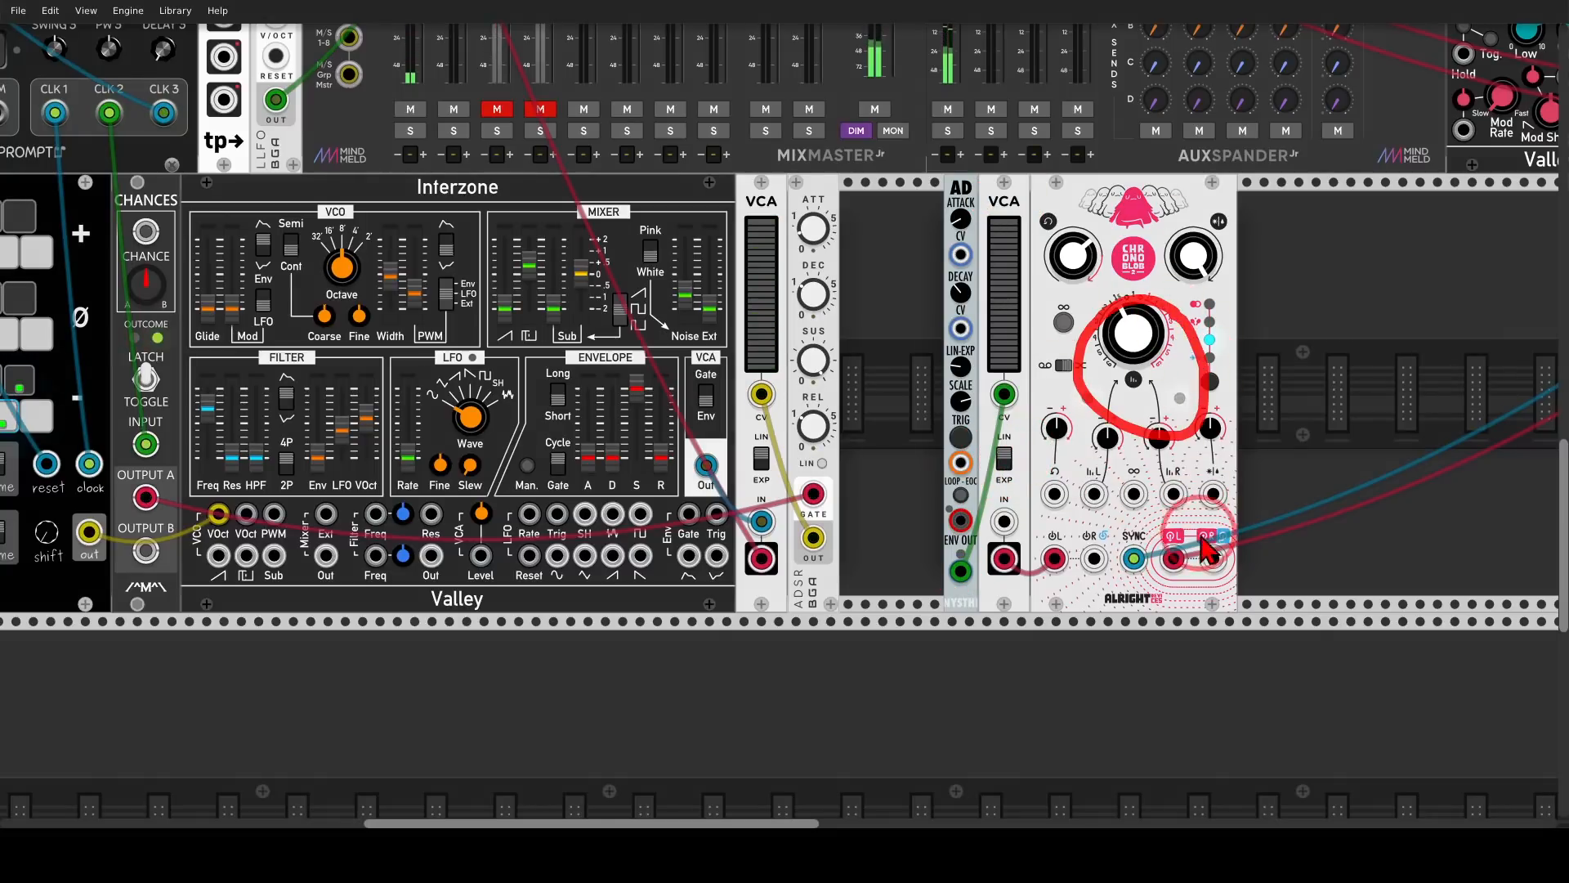
{"action": "mouse_move", "coordinate": [1208, 549]}
{"action": "left_mouse_down"}
{"action": "mouse_move", "coordinate": [1183, 583]}
{"action": "mouse_move", "coordinate": [1154, 516]}
{"action": "left_mouse_up"}
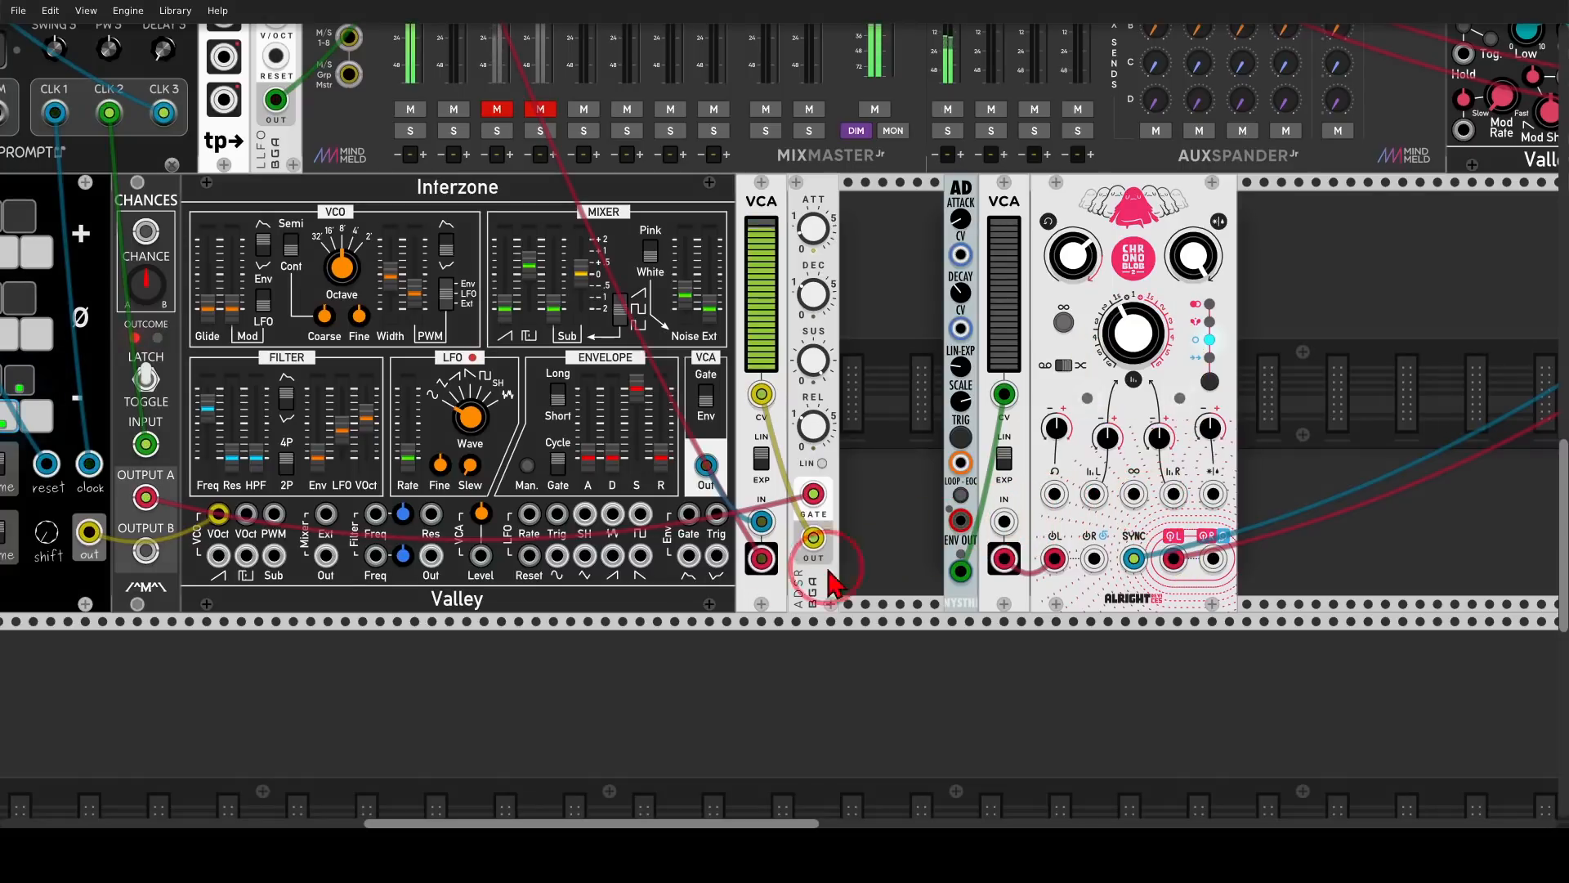
{"action": "left_click_drag", "start_coordinate": [761, 559], "coordinate": [1003, 521]}
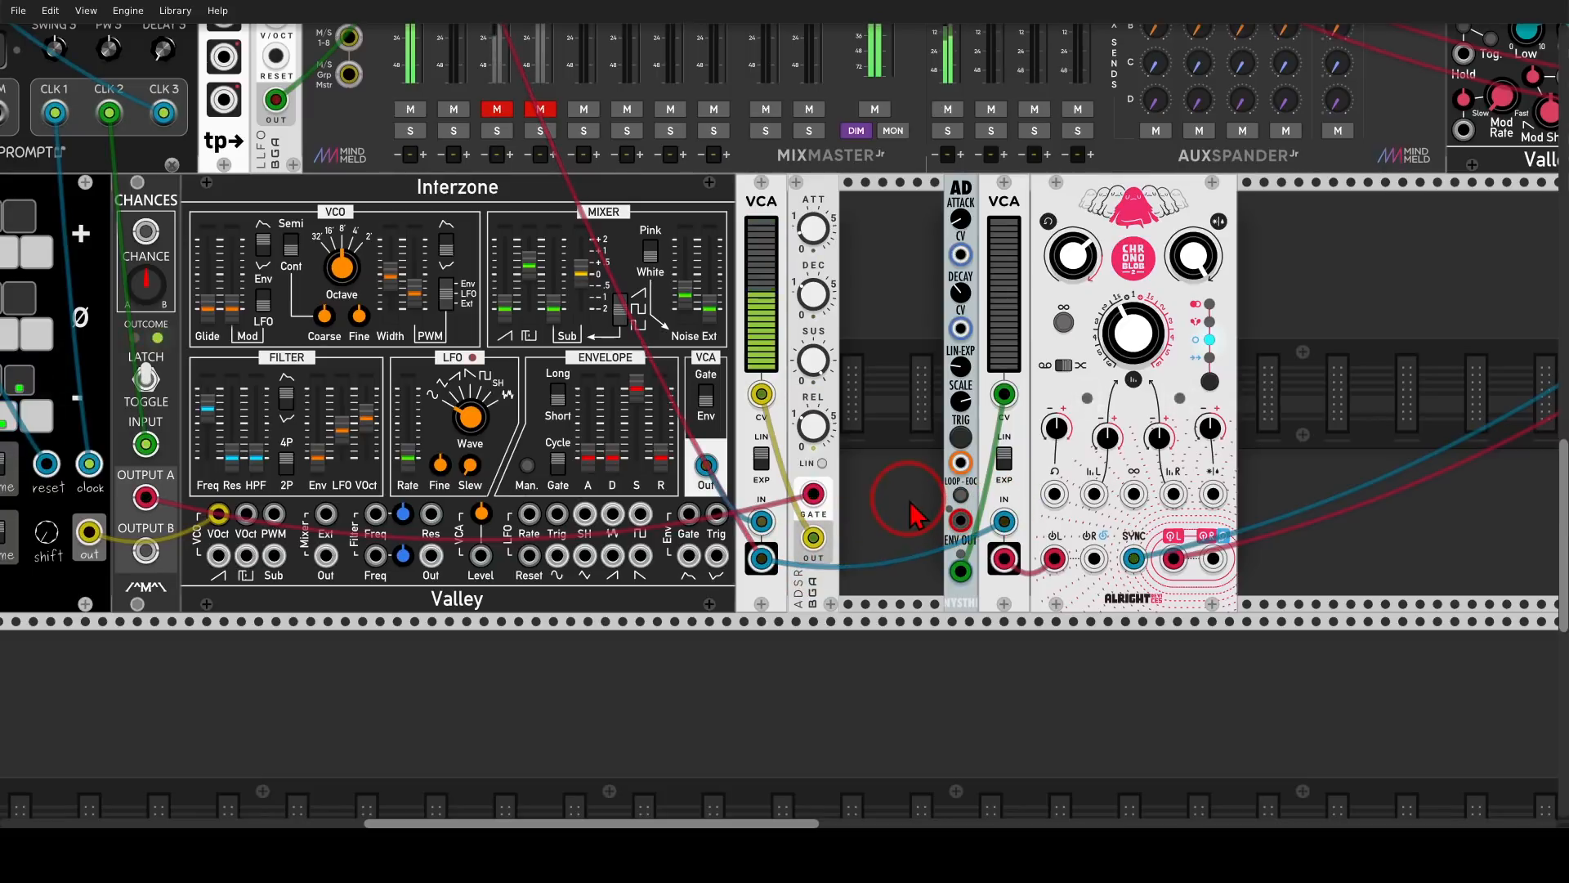
Connect Chances Output B to the trigger input of the AD envelope controlling the delay's VCA
{"action": "left_click_drag", "start_coordinate": [931, 520], "coordinate": [987, 521]}
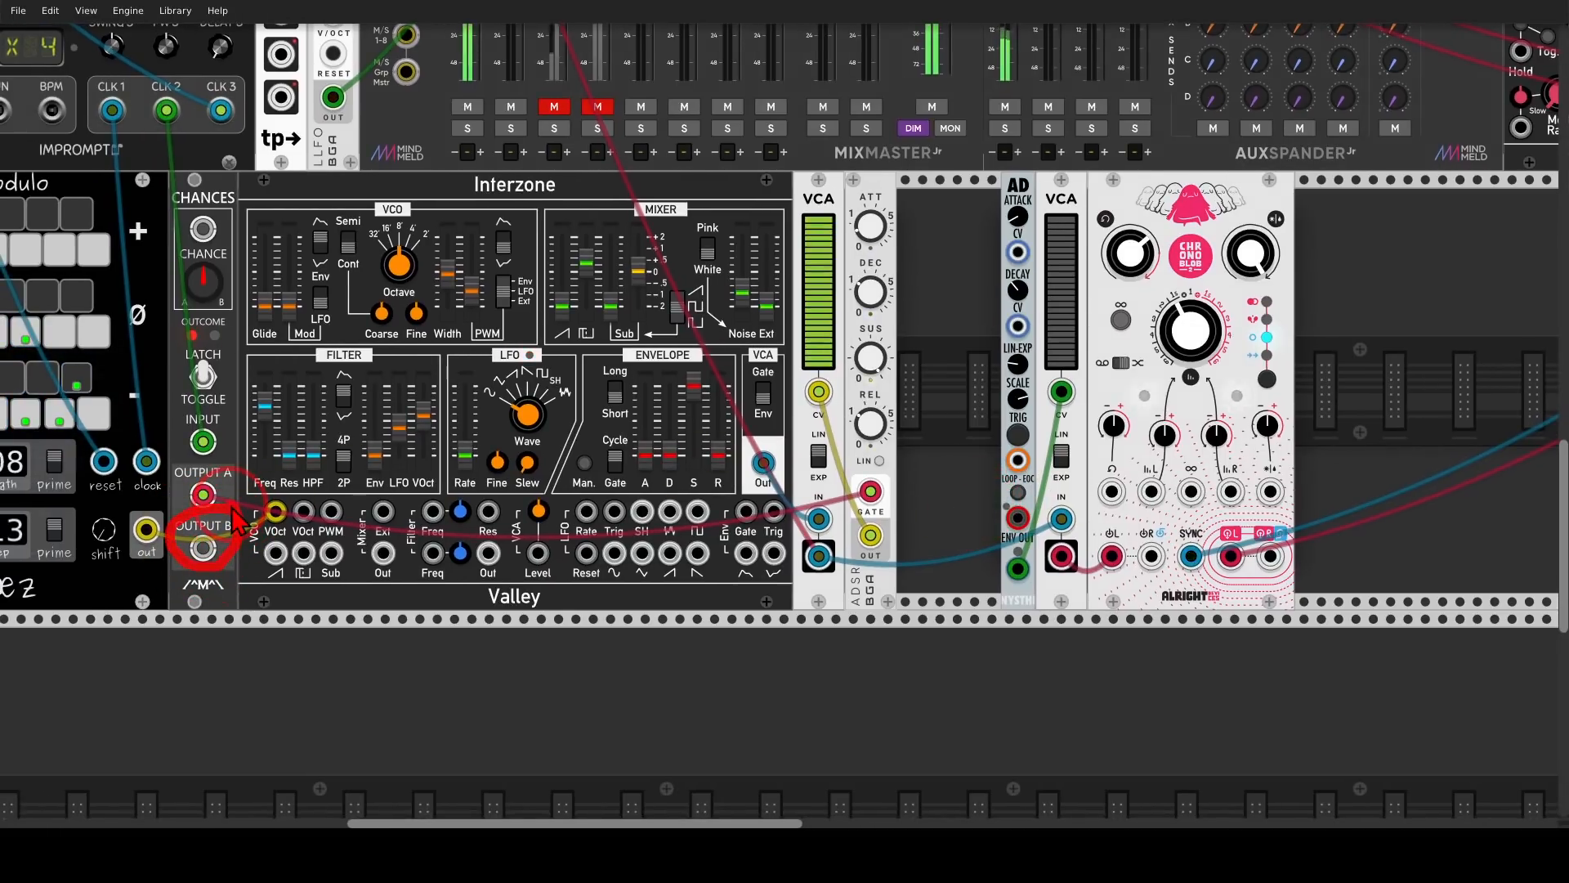
{"action": "left_click_drag", "start_coordinate": [207, 547], "coordinate": [1020, 466]}
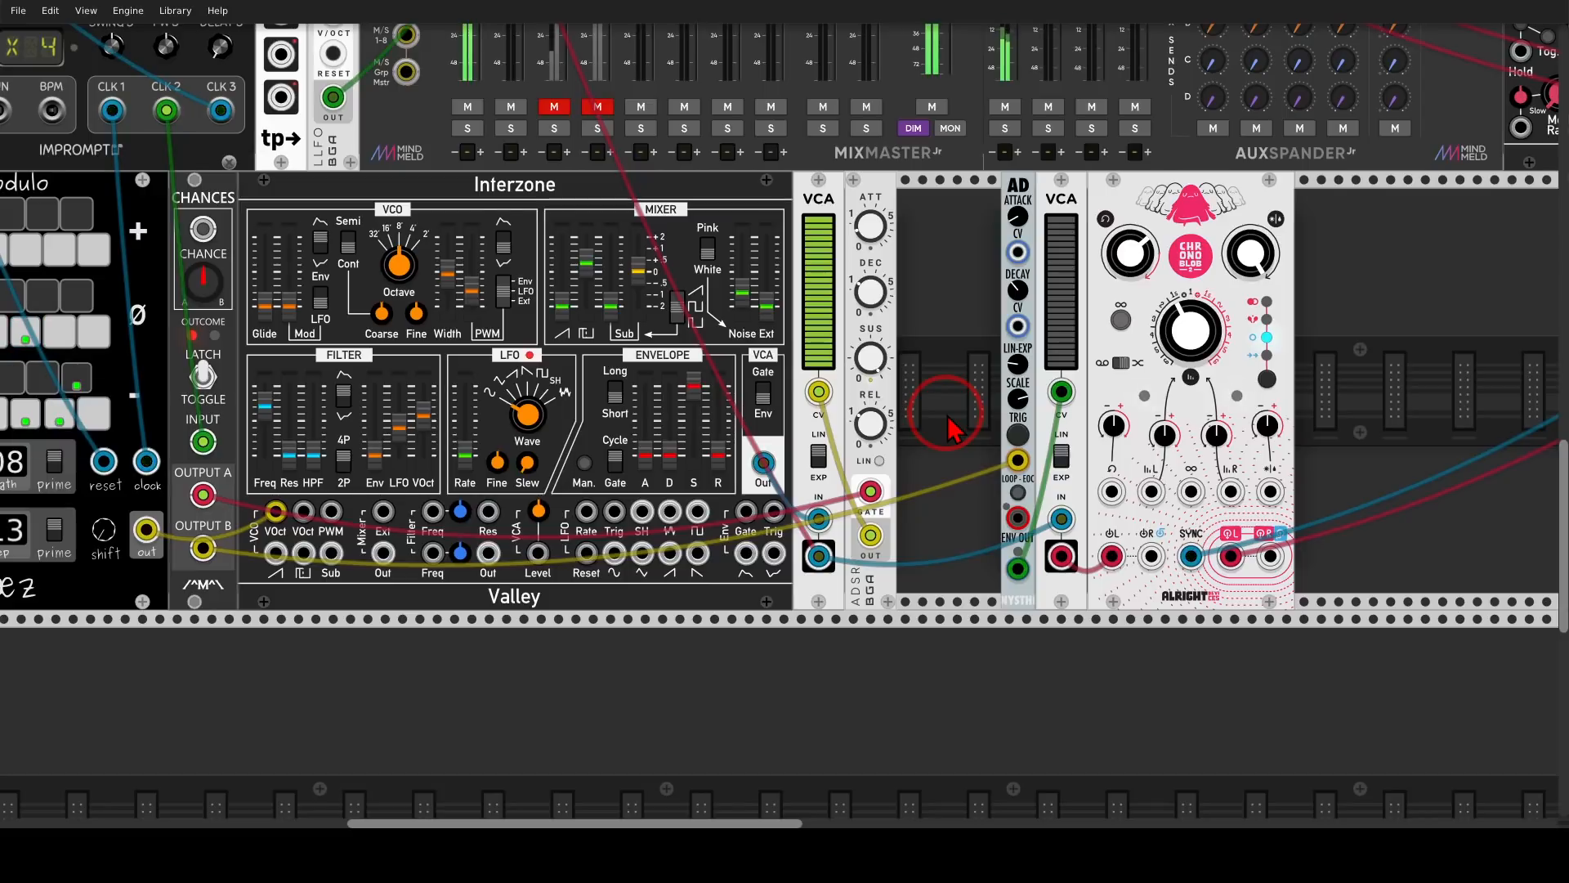
{"action": "left_click_drag", "start_coordinate": [946, 371], "coordinate": [1024, 398]}
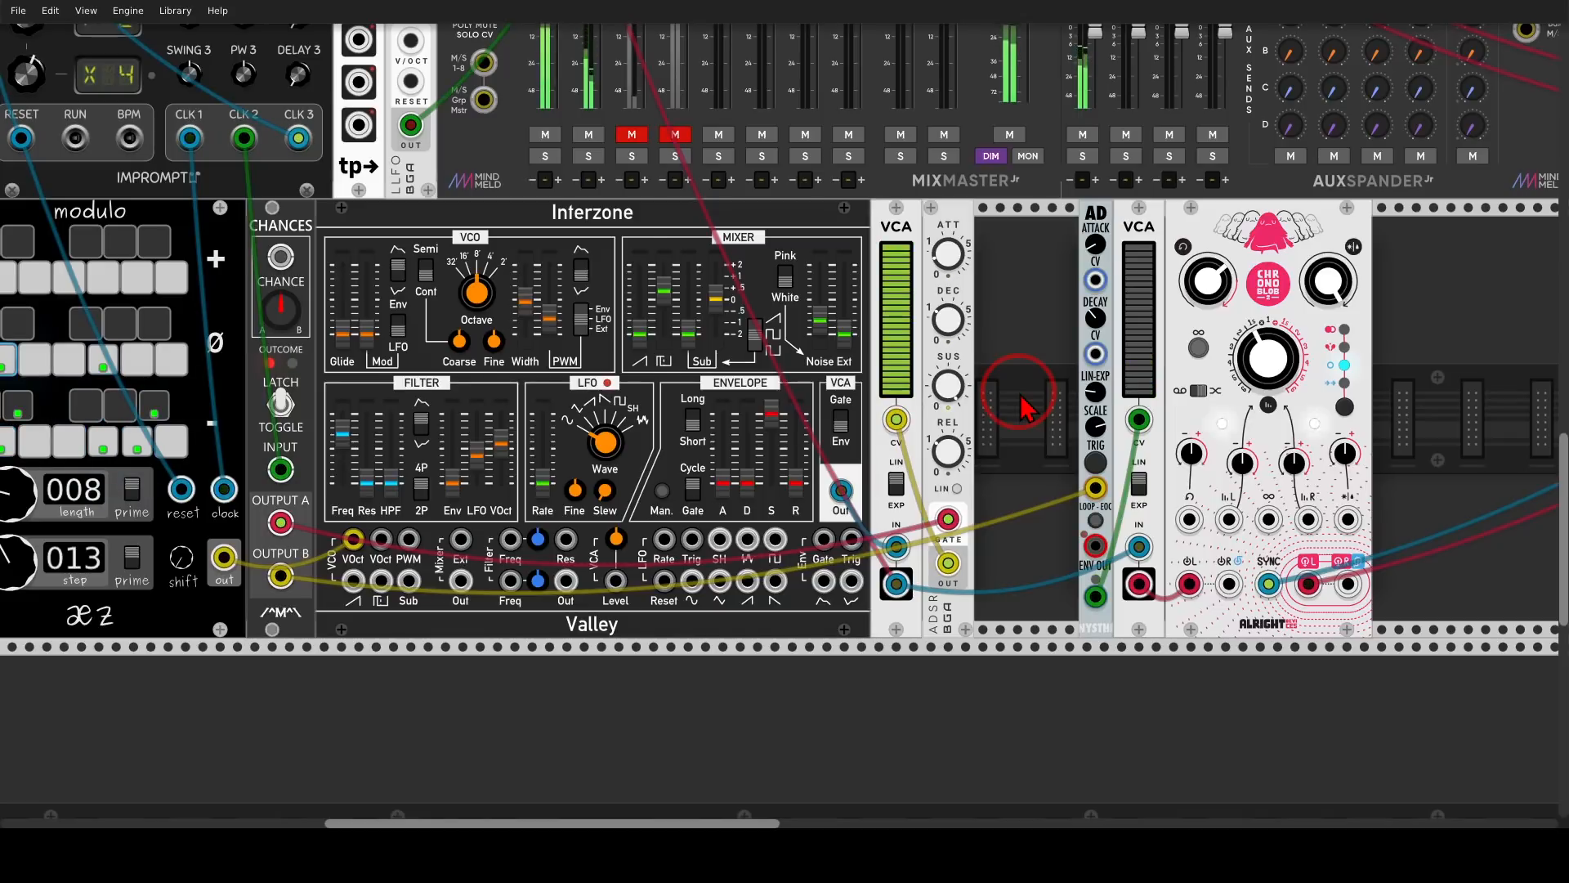
{"action": "scroll", "coordinate": [1021, 406], "scroll_direction": "down", "scroll_amount": 2}
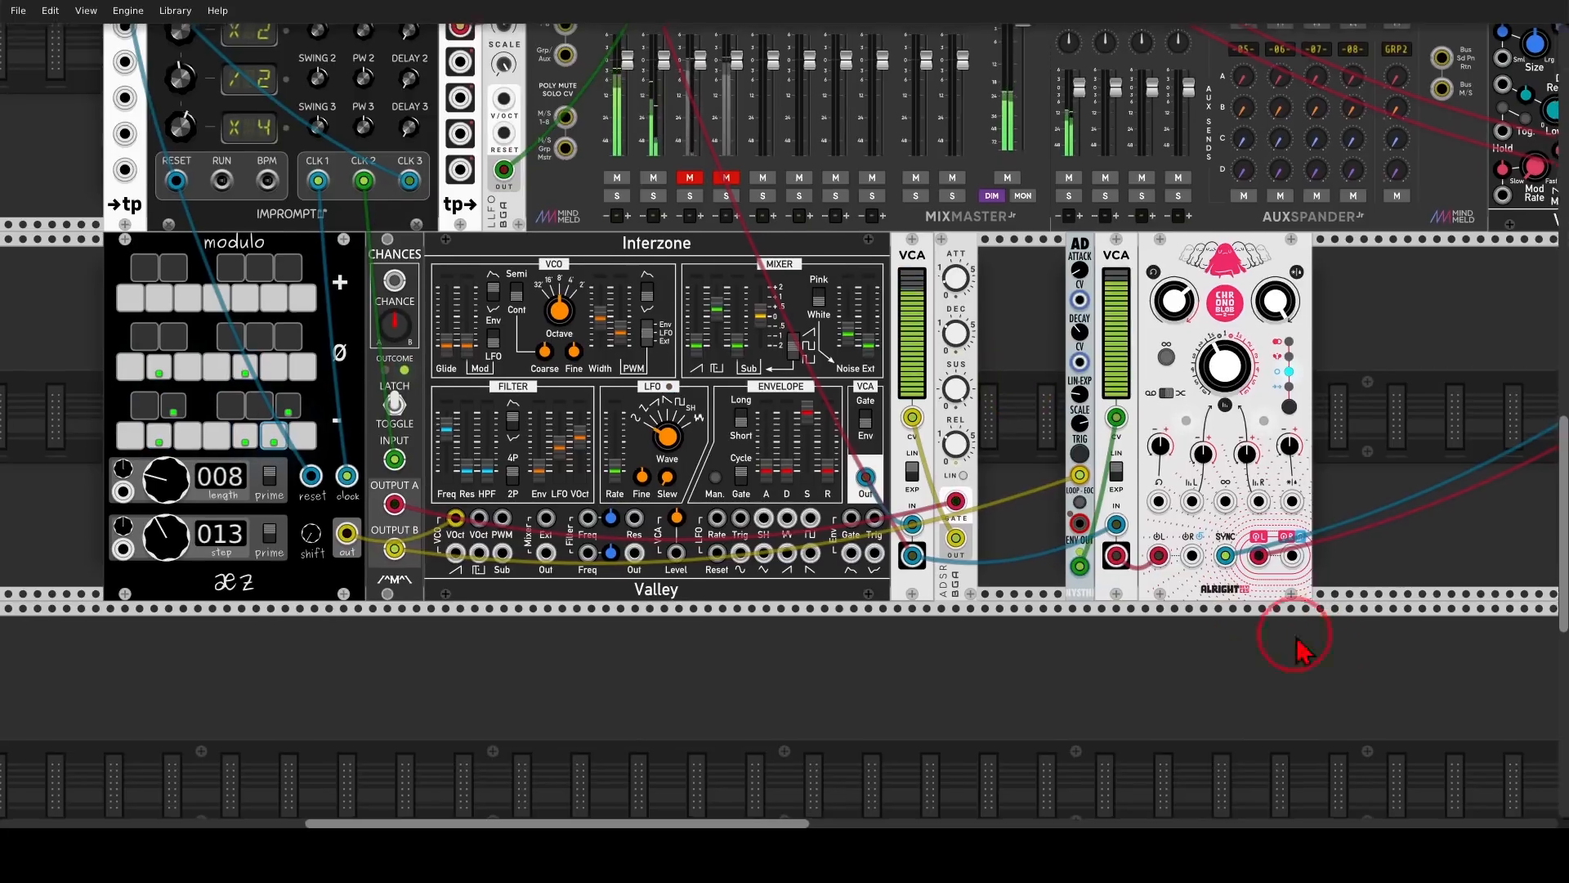
Move the voice group with Chances, ADDR-SEQ, Quantum and both FM-OPs along its row, closer to the delay section
{"action": "left_click_drag", "start_coordinate": [1297, 642], "coordinate": [824, 314]}
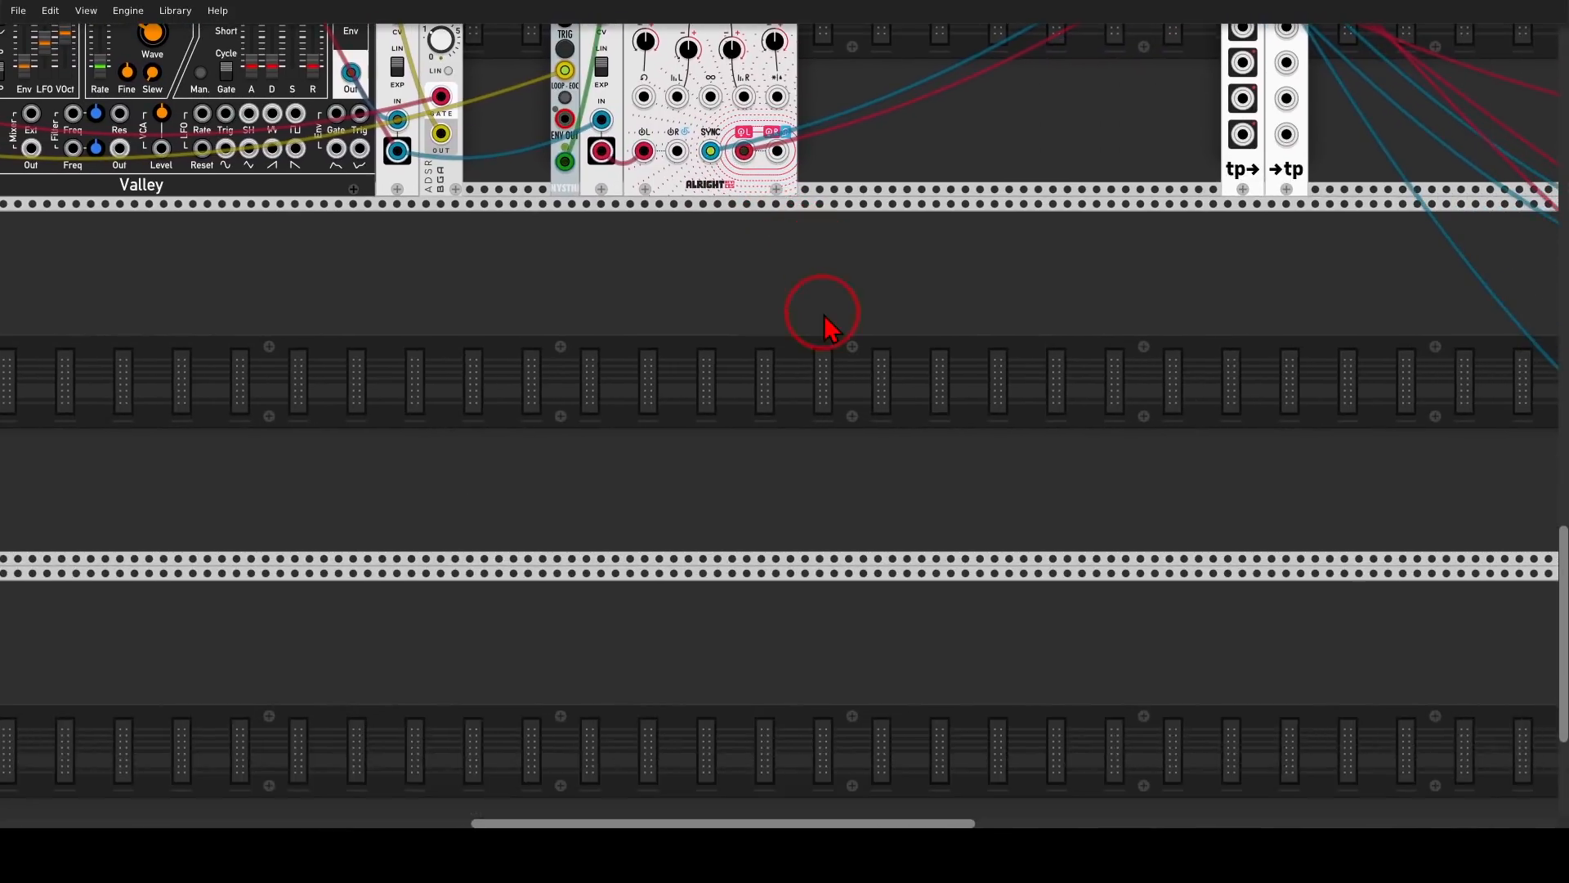
{"action": "scroll", "coordinate": [823, 314], "scroll_direction": "down", "scroll_amount": 1}
{"action": "left_click_drag", "start_coordinate": [1089, 308], "coordinate": [704, 324]}
{"action": "left_click_drag", "start_coordinate": [885, 353], "coordinate": [733, 333]}
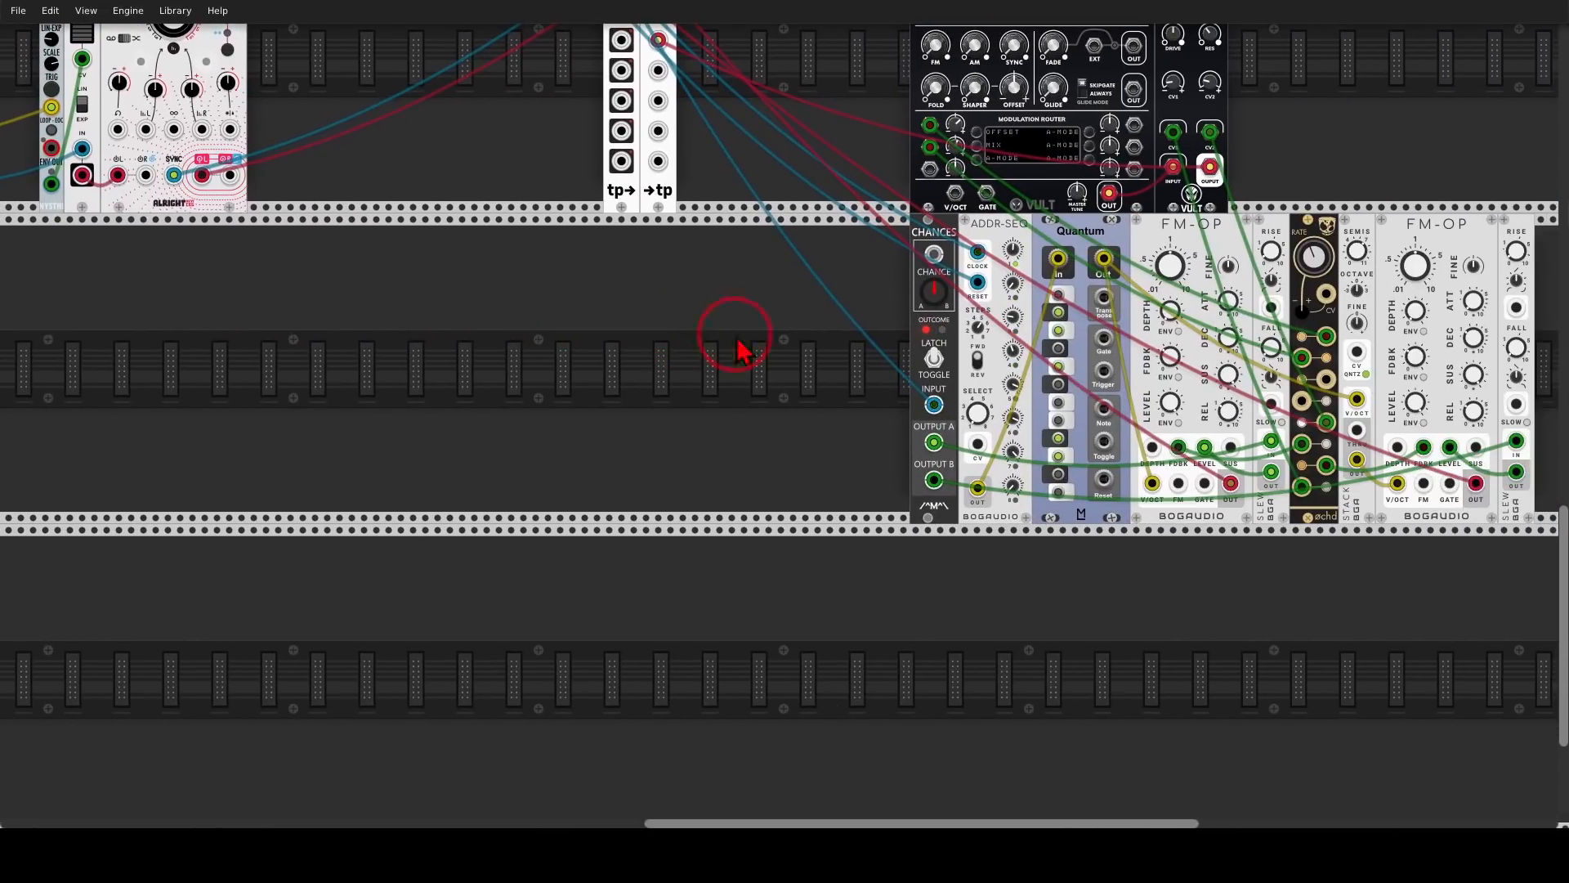
{"action": "left_click_drag", "start_coordinate": [1489, 230], "coordinate": [809, 239]}
{"action": "scroll", "coordinate": [981, 310], "scroll_direction": "left", "scroll_amount": 5}
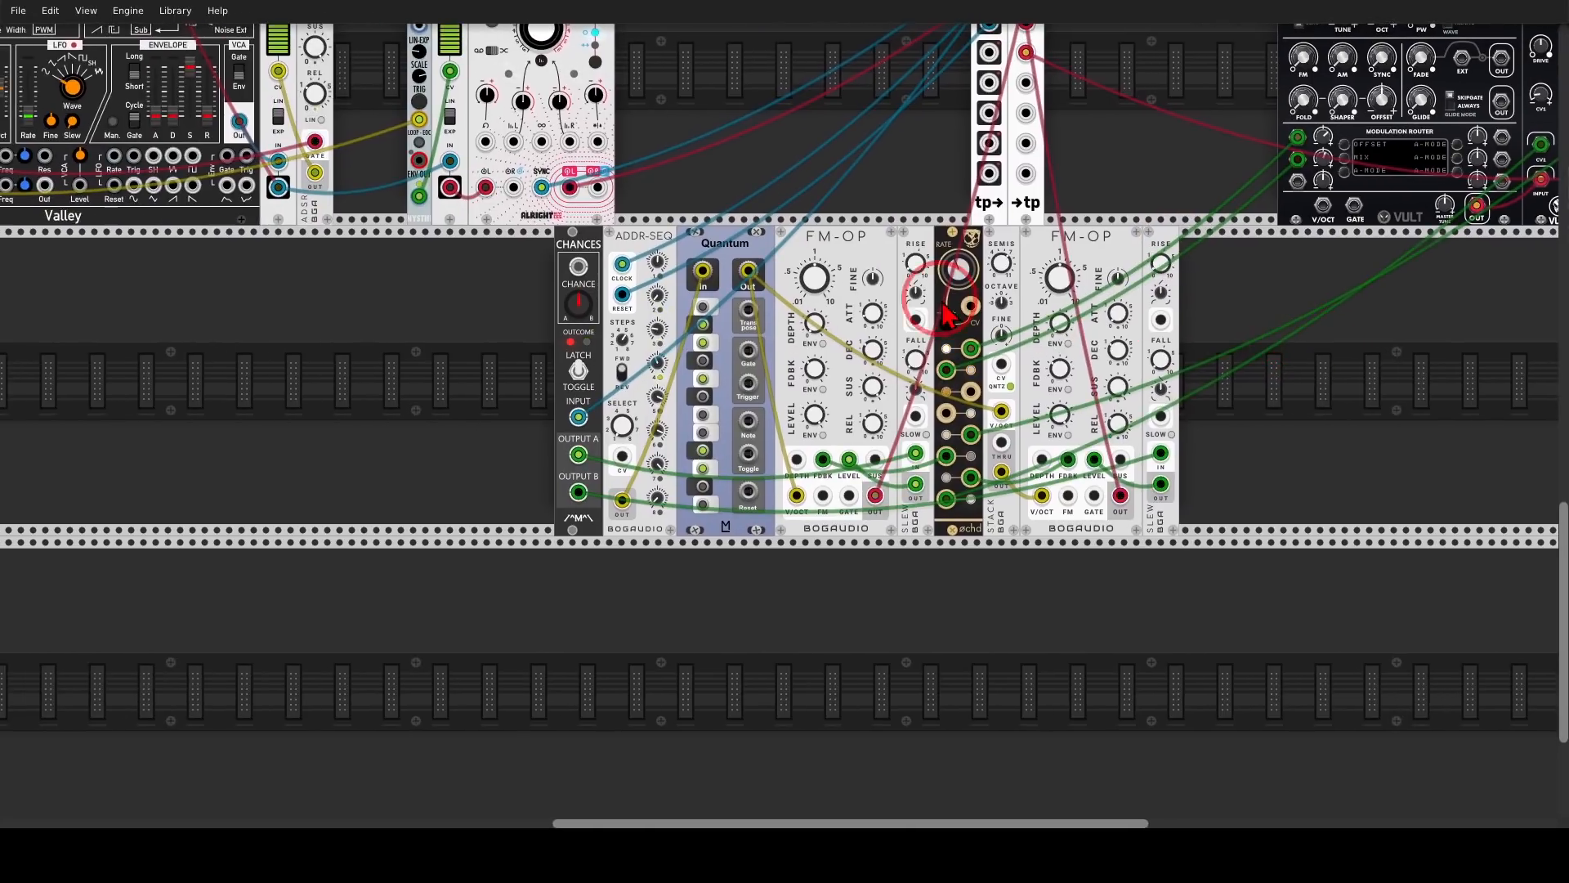
Review the two-operator FM-OP voice and unmute its channel, the third one on the MixMaster
{"action": "scroll", "coordinate": [894, 308], "scroll_direction": "up", "scroll_amount": 3}
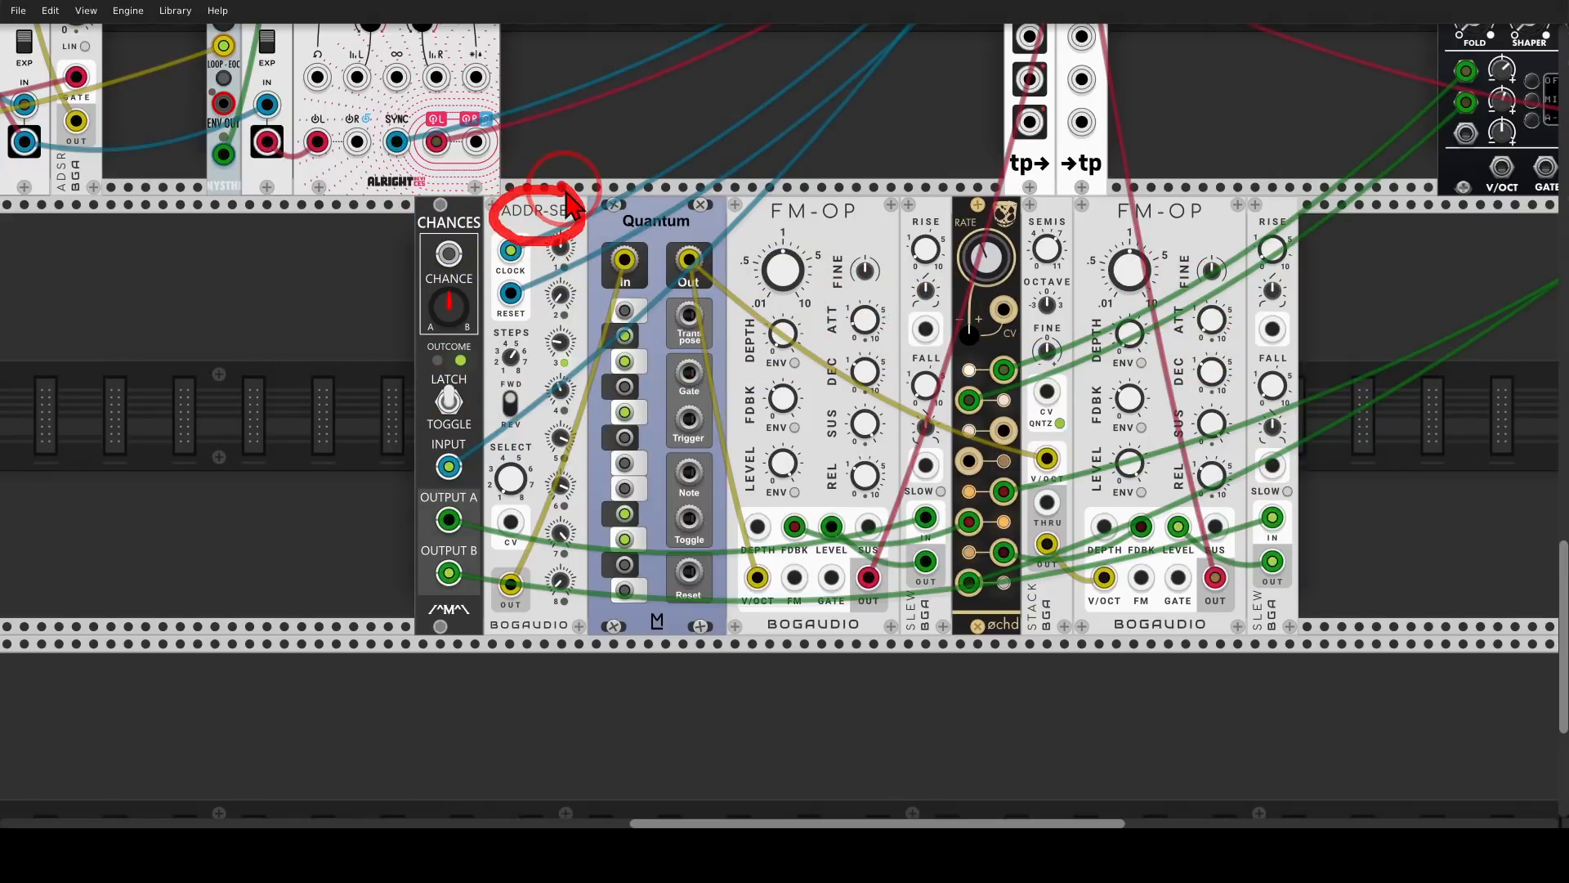
{"action": "mouse_move", "coordinate": [1077, 201]}
{"action": "left_mouse_down"}
{"action": "mouse_move", "coordinate": [1001, 245]}
{"action": "mouse_move", "coordinate": [1037, 278]}
{"action": "mouse_move", "coordinate": [1095, 284]}
{"action": "mouse_move", "coordinate": [1080, 205]}
{"action": "left_mouse_up"}
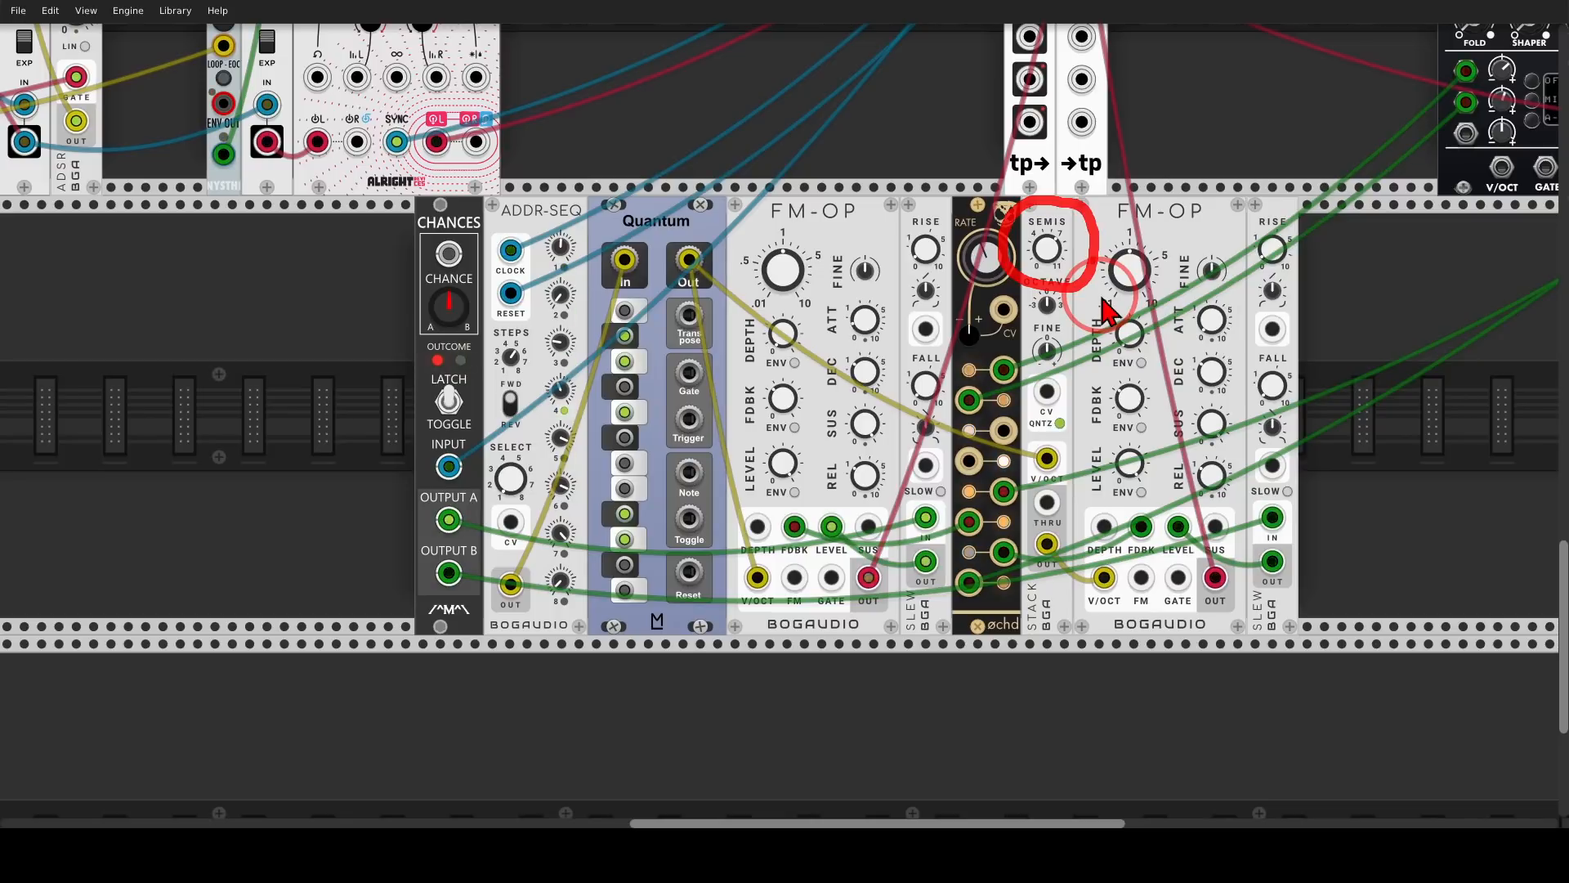
{"action": "left_click_drag", "start_coordinate": [625, 142], "coordinate": [759, 189]}
{"action": "scroll", "coordinate": [758, 188], "scroll_direction": "down", "scroll_amount": 2}
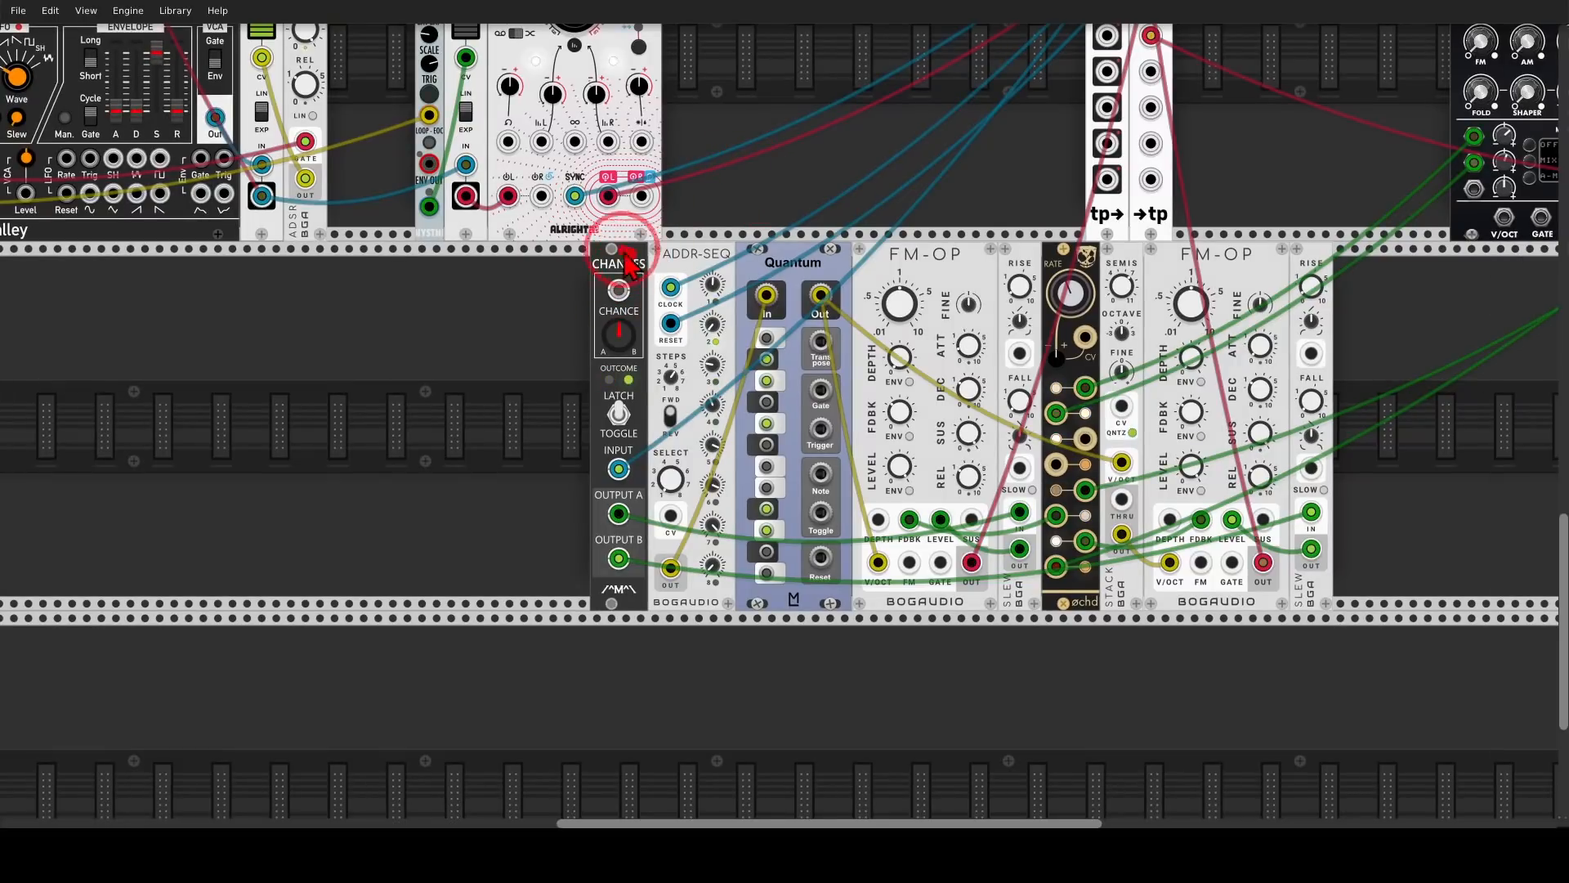
{"action": "left_click_drag", "start_coordinate": [378, 97], "coordinate": [832, 486]}
{"action": "left_click_drag", "start_coordinate": [1302, 527], "coordinate": [979, 320]}
{"action": "scroll", "coordinate": [1062, 422], "scroll_direction": "down", "scroll_amount": 1}
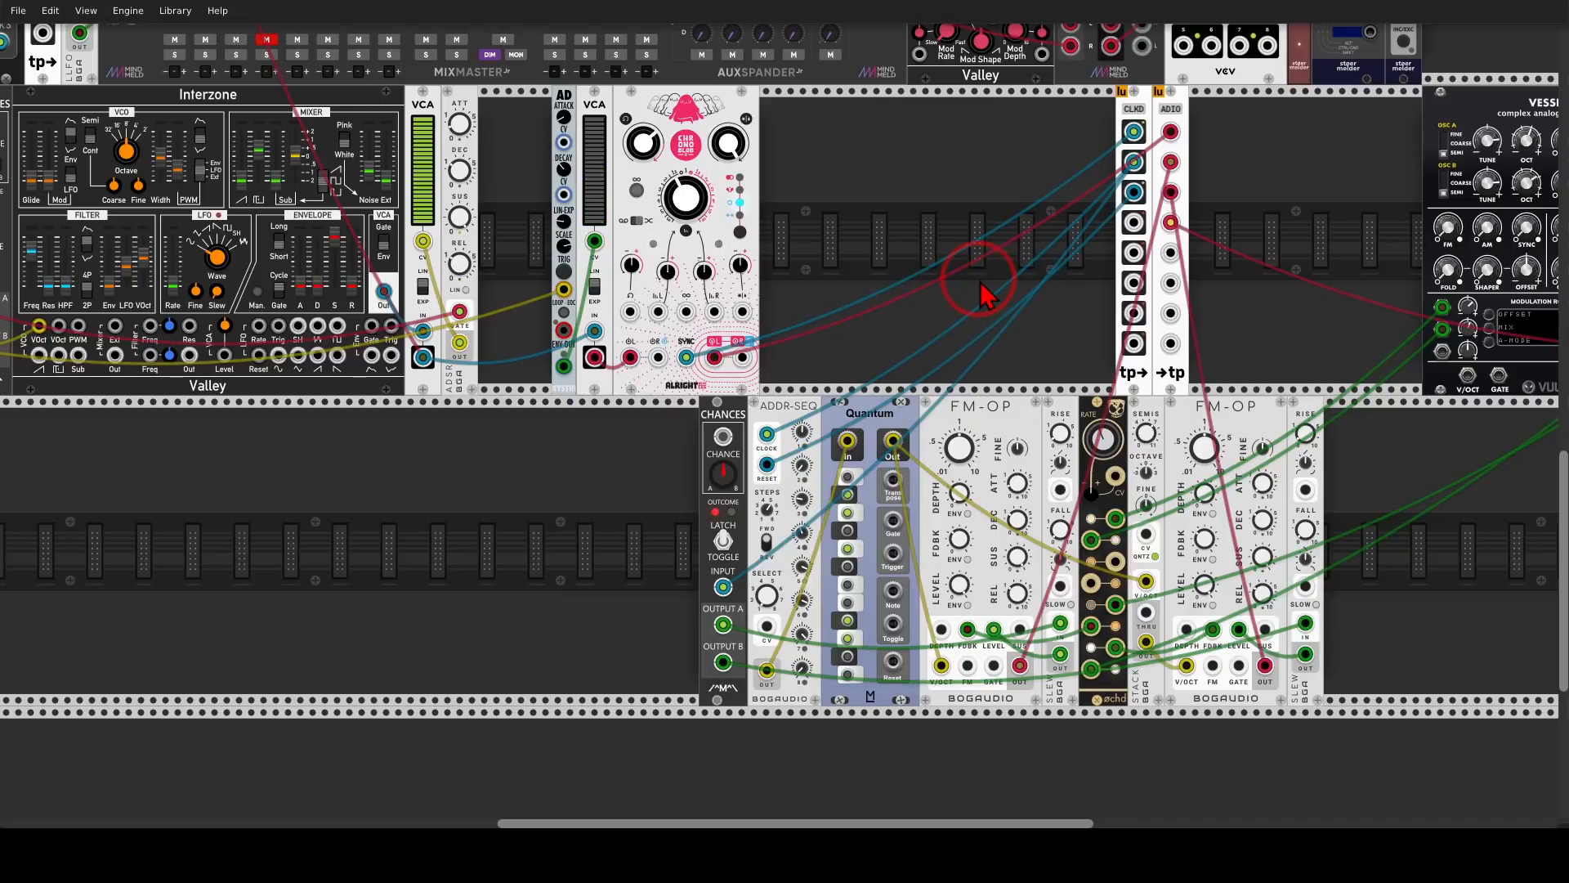
Unmute the Vessek voice's channel, the fourth one on the MixMaster, and view the whole patch
{"action": "left_click_drag", "start_coordinate": [1052, 291], "coordinate": [537, 318]}
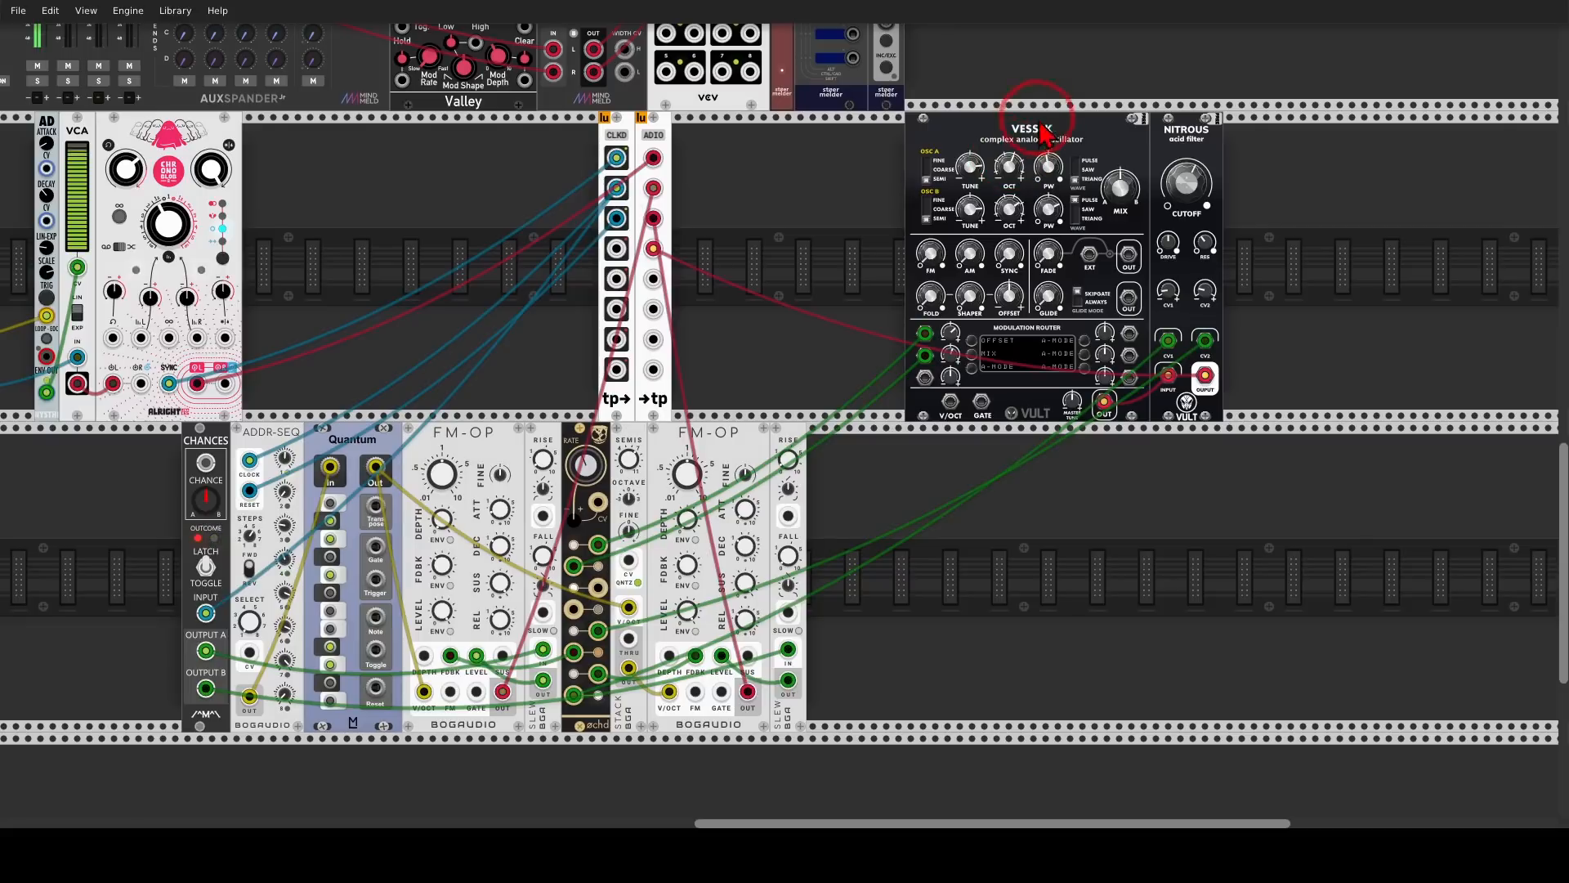
{"action": "mouse_move", "coordinate": [1058, 104]}
{"action": "left_mouse_down"}
{"action": "mouse_move", "coordinate": [1053, 169]}
{"action": "mouse_move", "coordinate": [1159, 178]}
{"action": "mouse_move", "coordinate": [1148, 224]}
{"action": "mouse_move", "coordinate": [1121, 214]}
{"action": "left_mouse_up"}
{"action": "key", "text": "Escape"}
{"action": "left_click_drag", "start_coordinate": [357, 175], "coordinate": [1235, 338]}
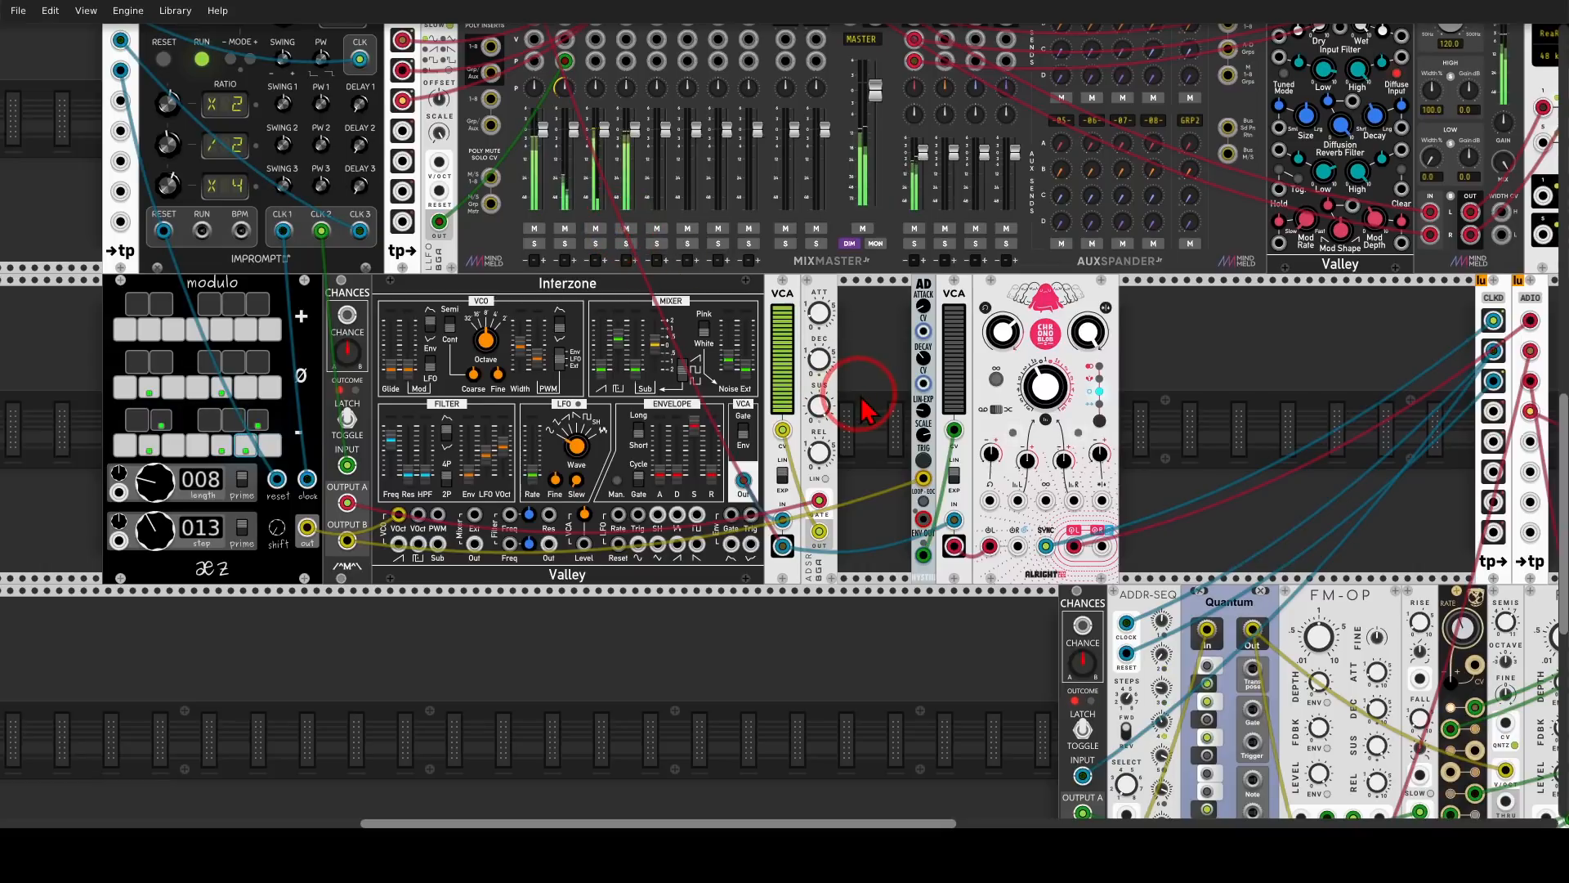
{"action": "scroll", "coordinate": [861, 409], "scroll_direction": "down", "scroll_amount": 1}
{"action": "scroll", "coordinate": [1127, 431], "scroll_direction": "down", "scroll_amount": 3}
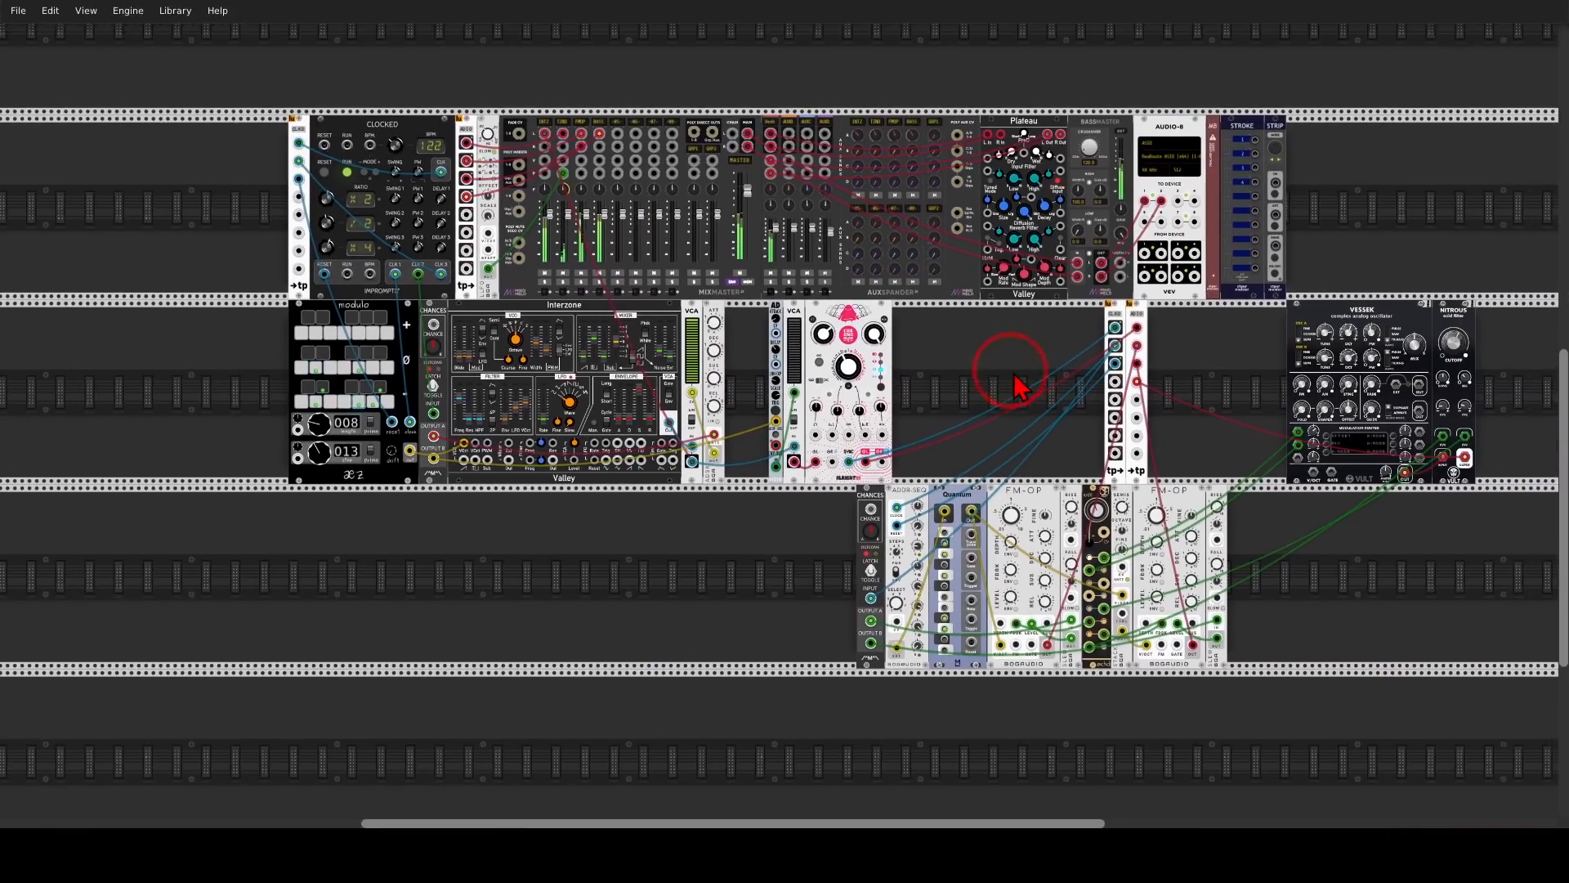
{"action": "left_click_drag", "start_coordinate": [1013, 374], "coordinate": [995, 372]}
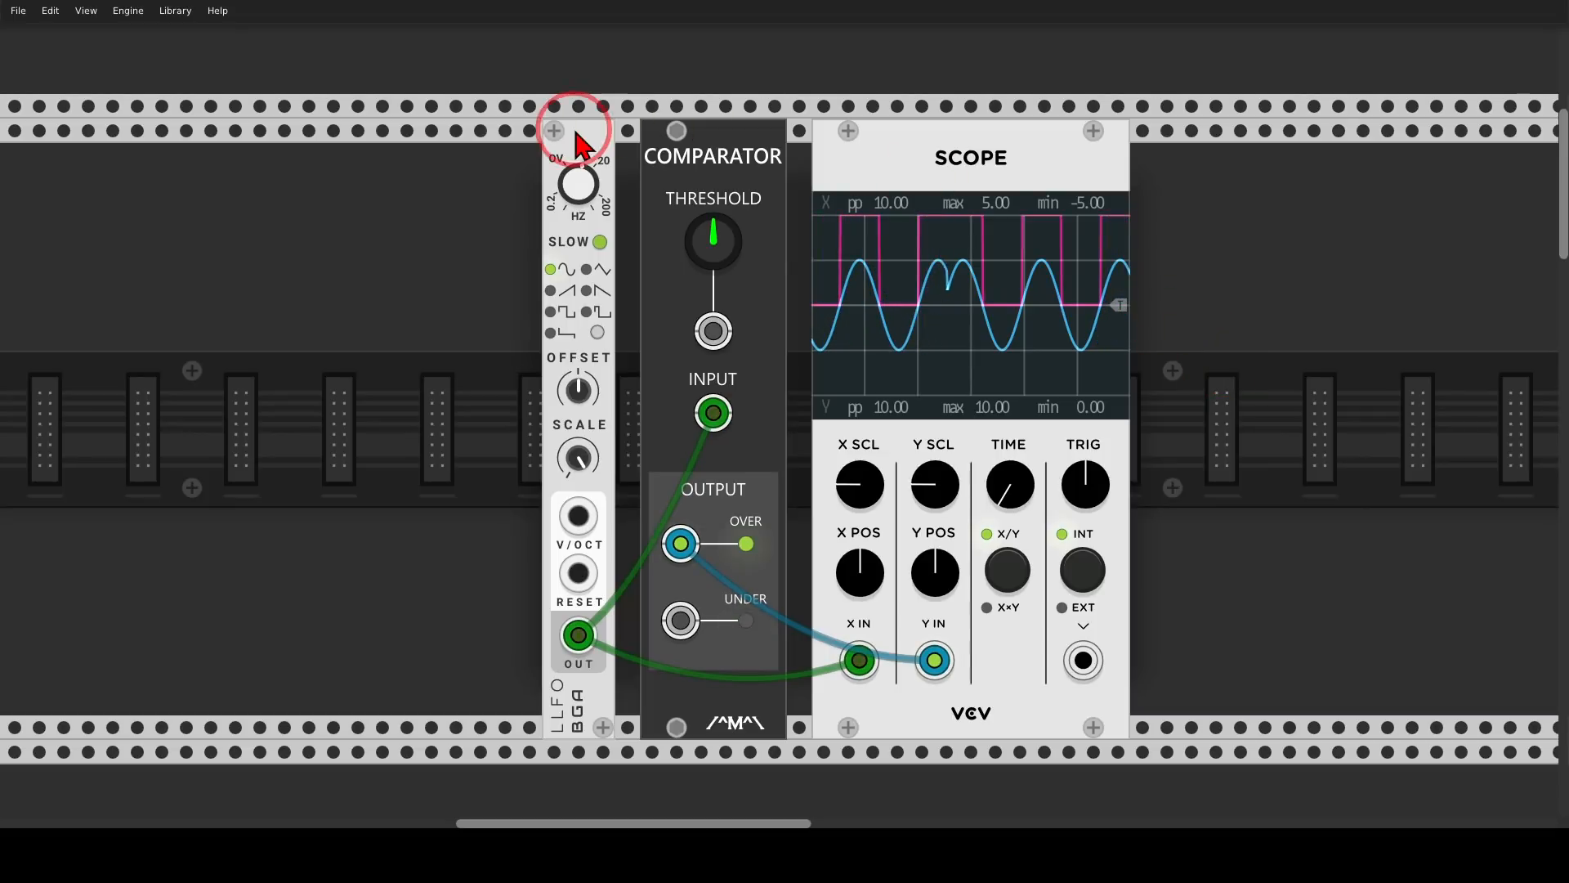
Examine the LLFO's frequency and the Comparator's threshold against the input and Over output waves on the scope
{"action": "mouse_move", "coordinate": [587, 127]}
{"action": "left_mouse_down"}
{"action": "mouse_move", "coordinate": [592, 220]}
{"action": "mouse_move", "coordinate": [588, 148]}
{"action": "left_mouse_up"}
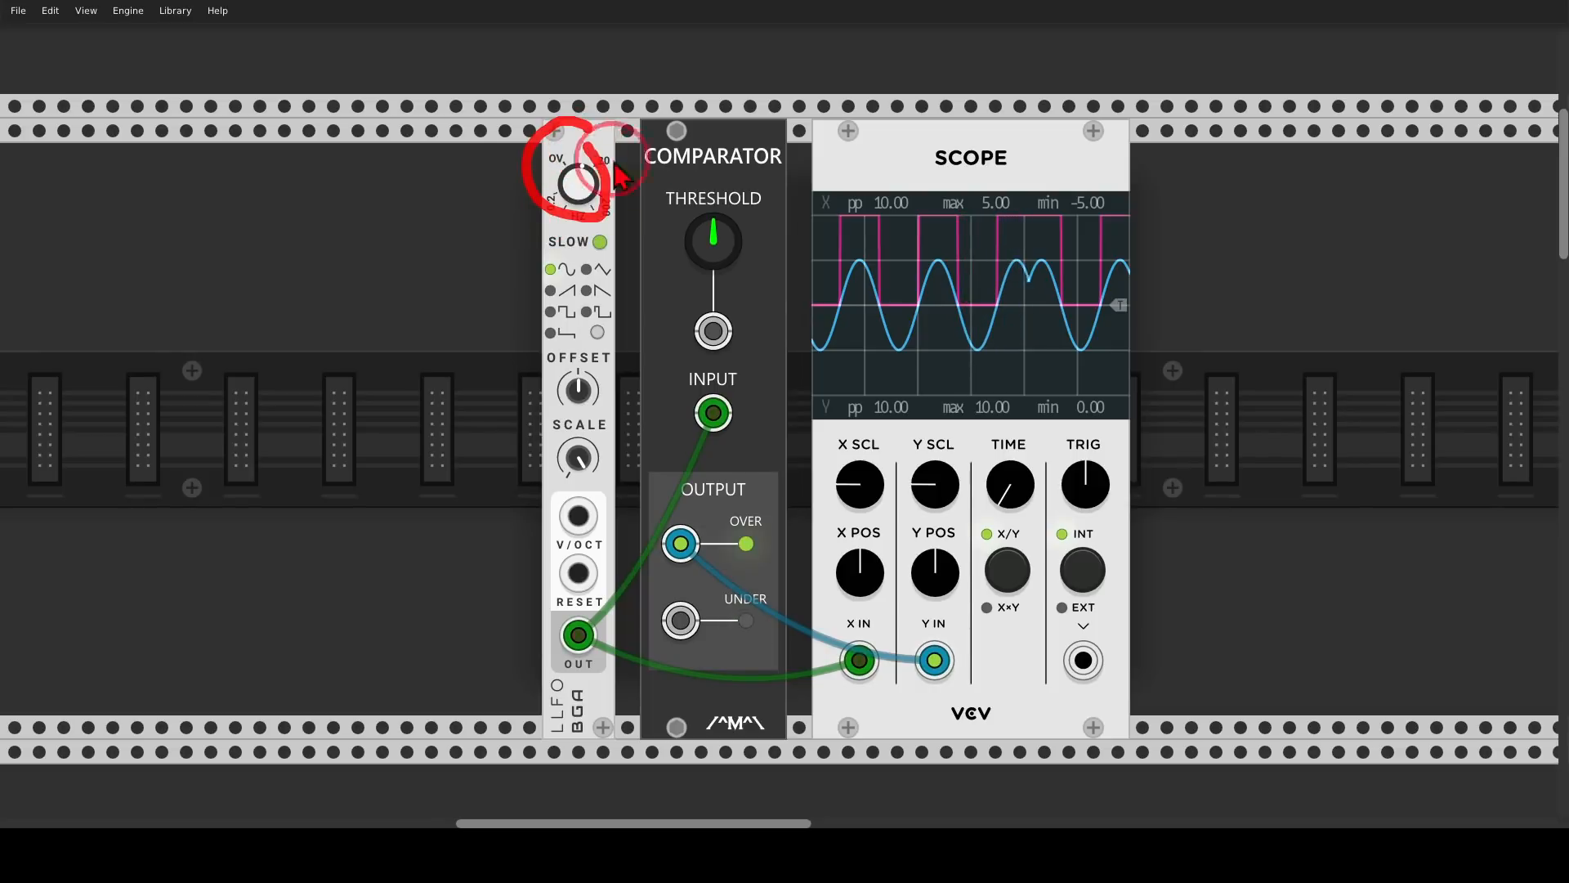
{"action": "mouse_move", "coordinate": [750, 206]}
{"action": "left_mouse_down"}
{"action": "mouse_move", "coordinate": [719, 201]}
{"action": "mouse_move", "coordinate": [727, 288]}
{"action": "mouse_move", "coordinate": [749, 208]}
{"action": "left_mouse_up"}
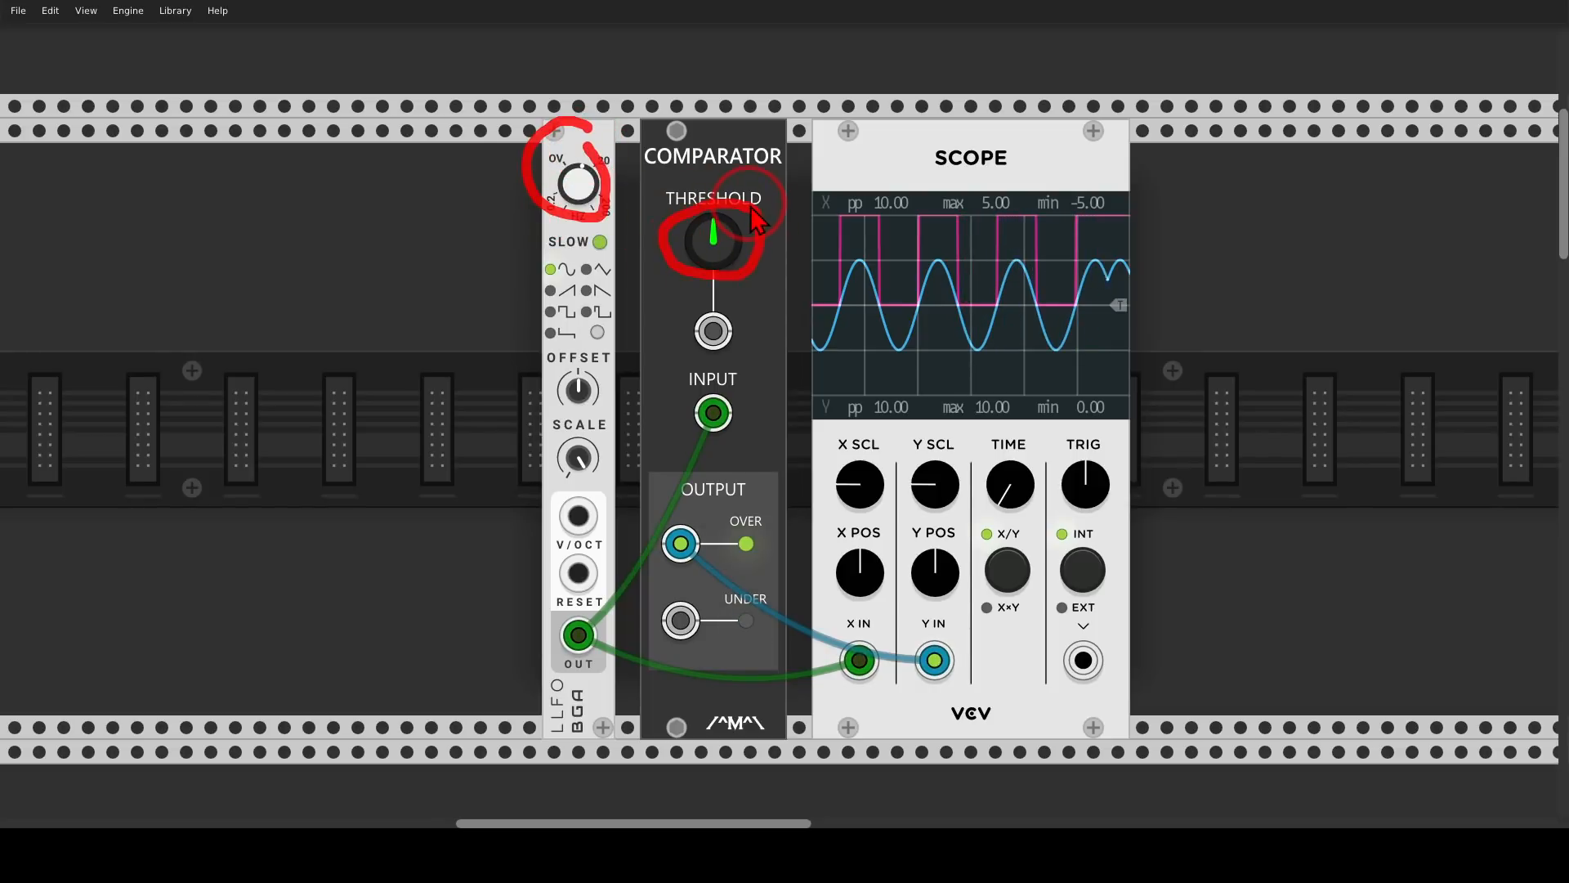
{"action": "key", "text": "Escape"}
{"action": "mouse_move", "coordinate": [720, 236]}
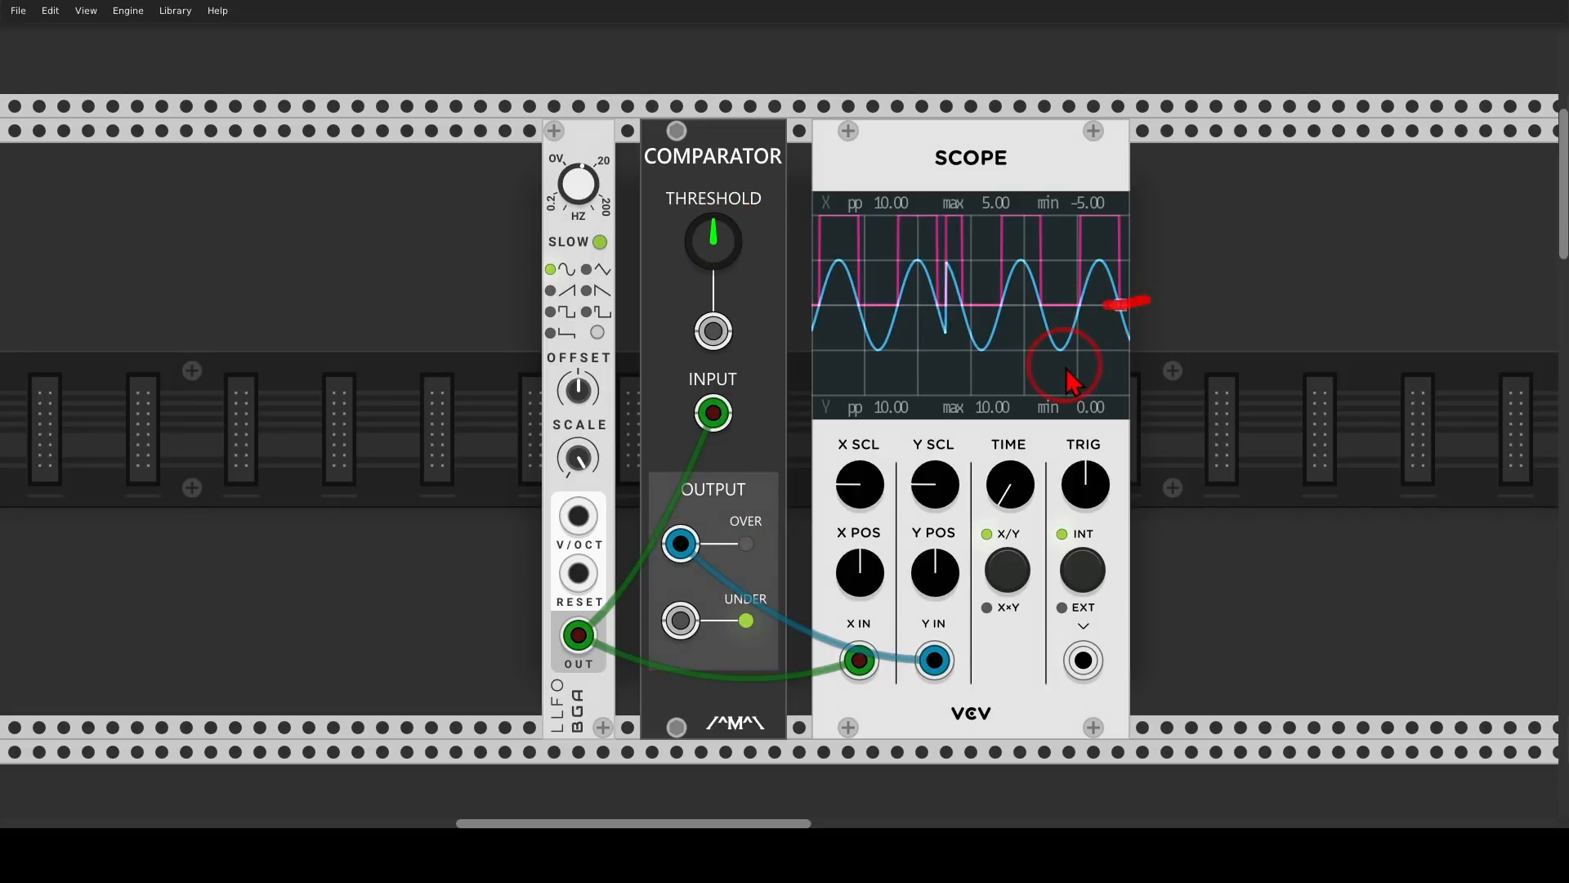
Compare the Comparator's Under output with its input wave on the scope, and return the scope's Y cable to the Over output
{"action": "mouse_move", "coordinate": [974, 302]}
{"action": "left_mouse_down"}
{"action": "mouse_move", "coordinate": [974, 263]}
{"action": "mouse_move", "coordinate": [1010, 217]}
{"action": "mouse_move", "coordinate": [1026, 291]}
{"action": "left_mouse_up"}
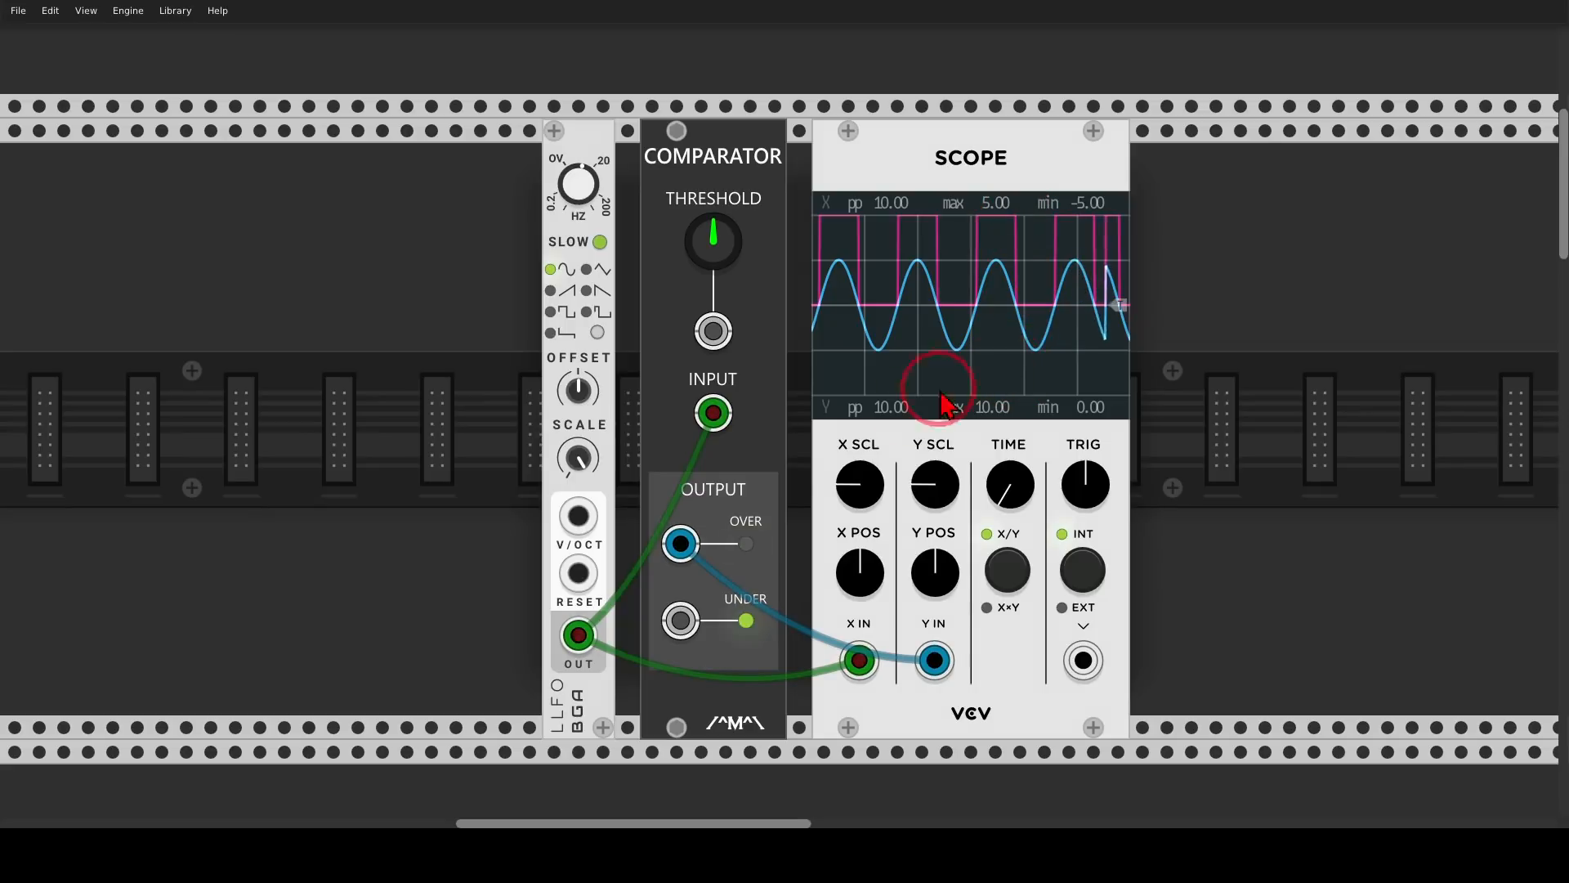
{"action": "left_click_drag", "start_coordinate": [684, 545], "coordinate": [680, 620]}
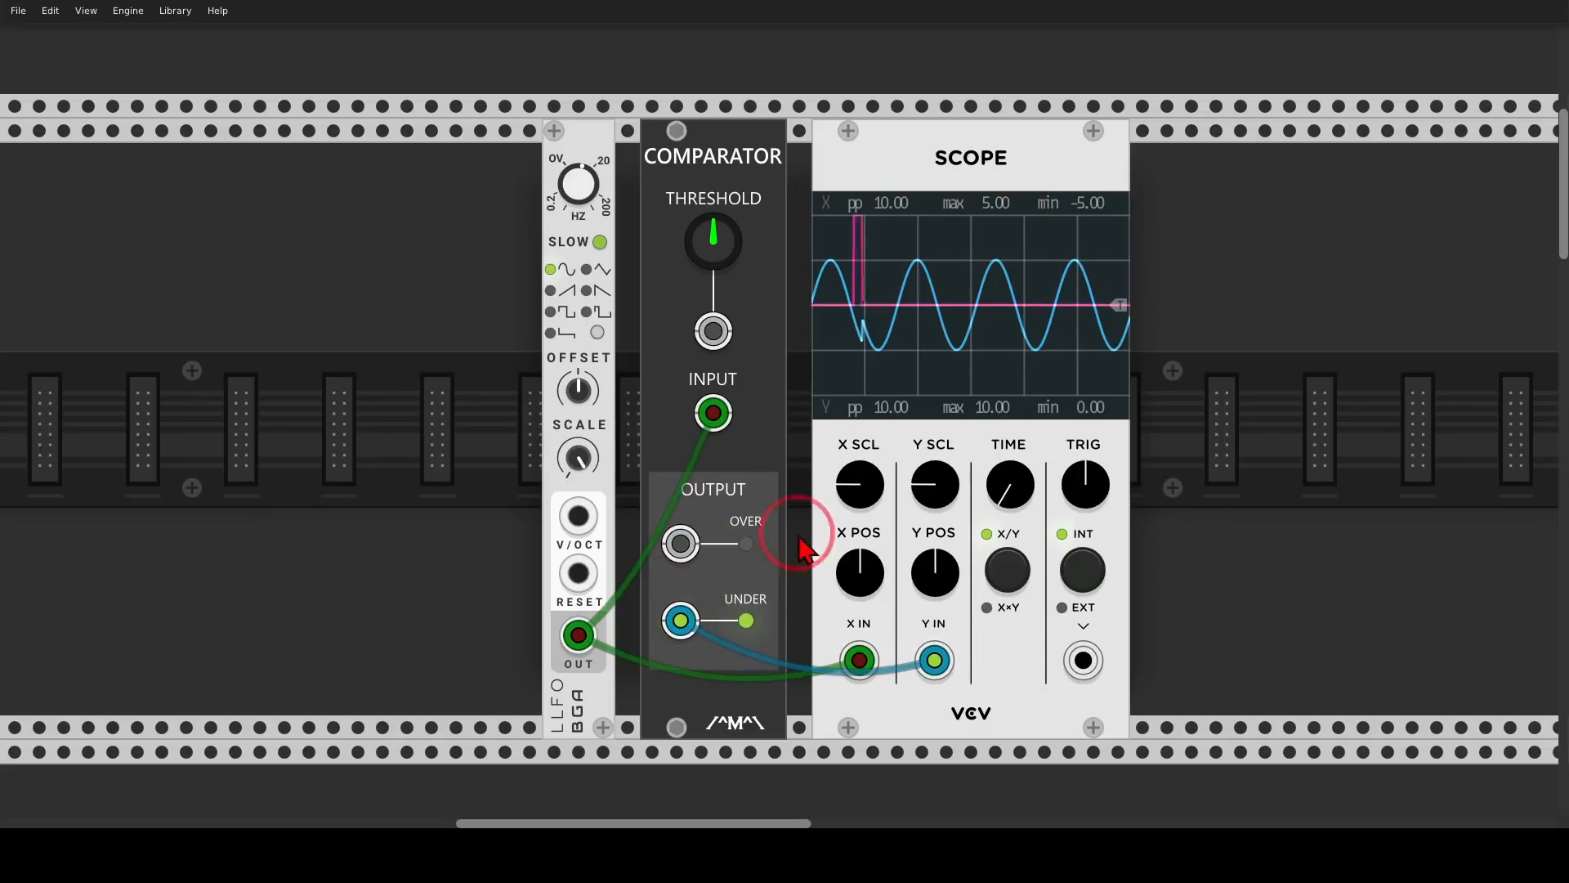
{"action": "mouse_move", "coordinate": [846, 305]}
{"action": "left_mouse_down"}
{"action": "mouse_move", "coordinate": [885, 306]}
{"action": "mouse_move", "coordinate": [894, 326]}
{"action": "mouse_move", "coordinate": [850, 314]}
{"action": "mouse_move", "coordinate": [953, 303]}
{"action": "mouse_move", "coordinate": [959, 341]}
{"action": "left_mouse_up"}
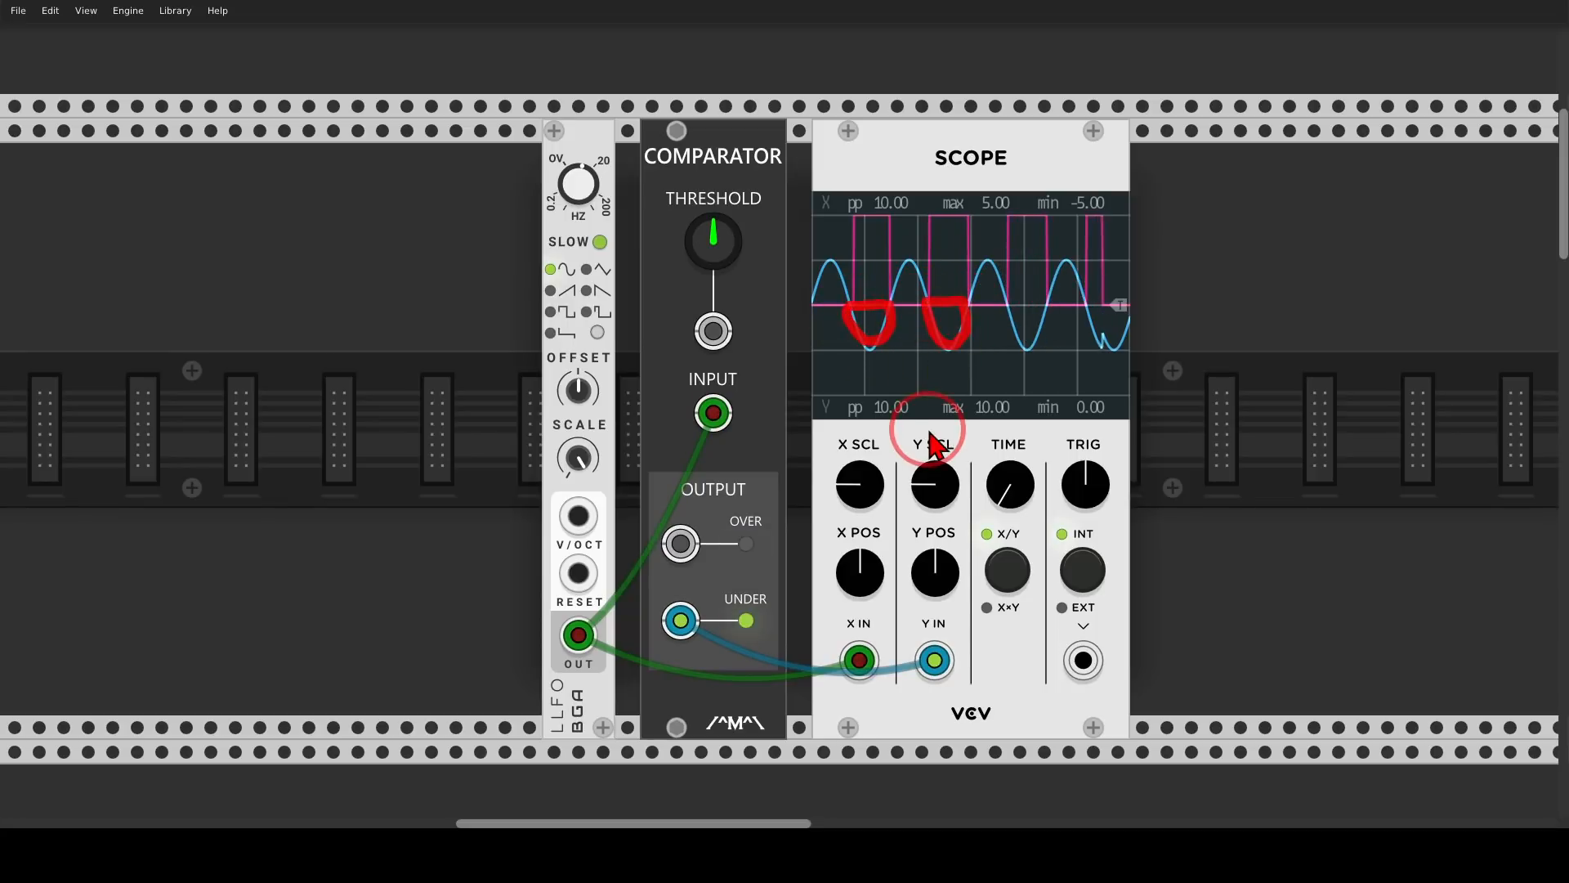
{"action": "left_click_drag", "start_coordinate": [681, 620], "coordinate": [681, 543]}
Raise the Comparator's threshold and patch its Under output to the scope's Y input in place of Over
{"action": "left_click_drag", "start_coordinate": [715, 270], "coordinate": [783, 412]}
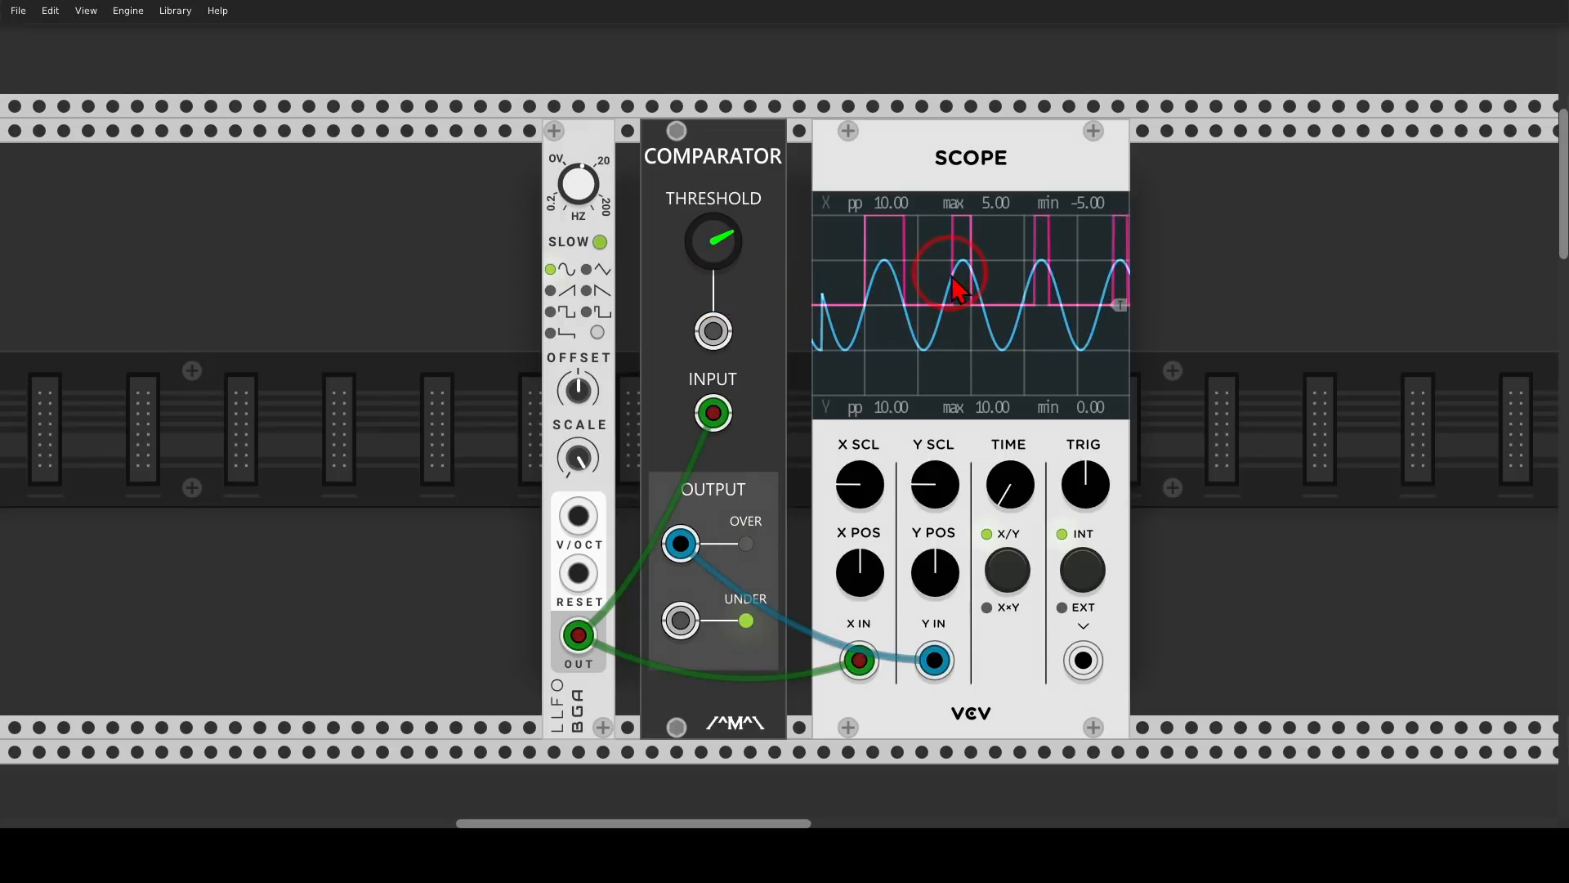
{"action": "mouse_move", "coordinate": [956, 273]}
{"action": "left_mouse_down"}
{"action": "mouse_move", "coordinate": [972, 273]}
{"action": "mouse_move", "coordinate": [950, 225]}
{"action": "left_mouse_up"}
{"action": "mouse_move", "coordinate": [684, 546]}
{"action": "left_mouse_down"}
{"action": "mouse_move", "coordinate": [687, 617]}
{"action": "mouse_move", "coordinate": [703, 621]}
{"action": "mouse_move", "coordinate": [686, 620]}
{"action": "left_mouse_up"}
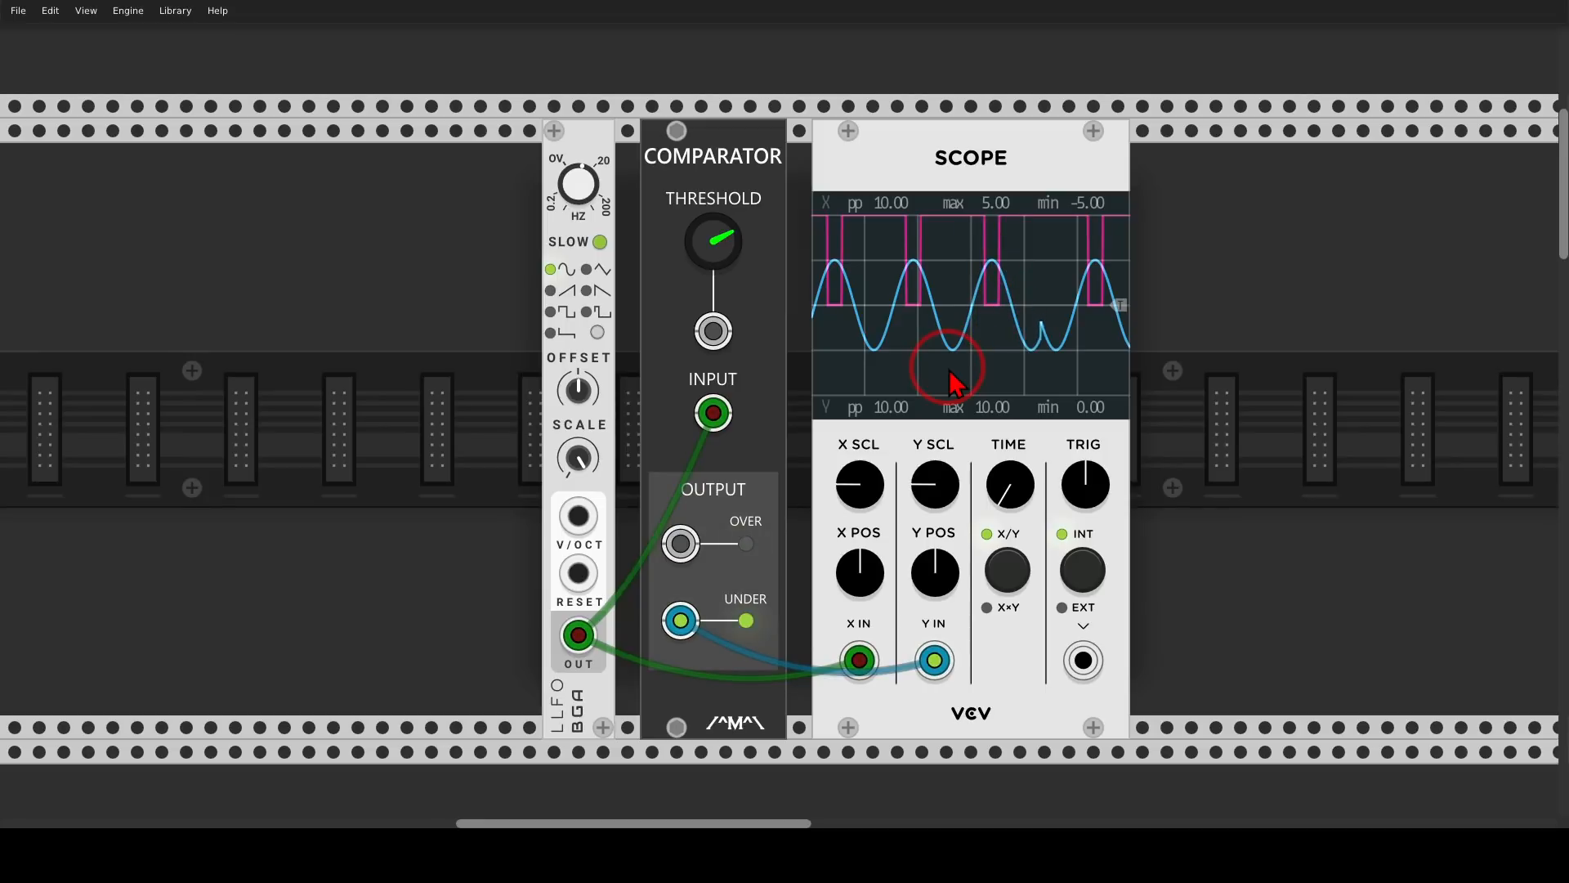
Review the Energy voice on the lower row, including the ADDR-SEQ with its three ASX expanders that feeds Quantum
{"action": "scroll", "coordinate": [949, 369], "scroll_direction": "down", "scroll_amount": 3}
{"action": "scroll", "coordinate": [952, 385], "scroll_direction": "down", "scroll_amount": 10}
{"action": "scroll", "coordinate": [1144, 245], "scroll_direction": "left", "scroll_amount": 5}
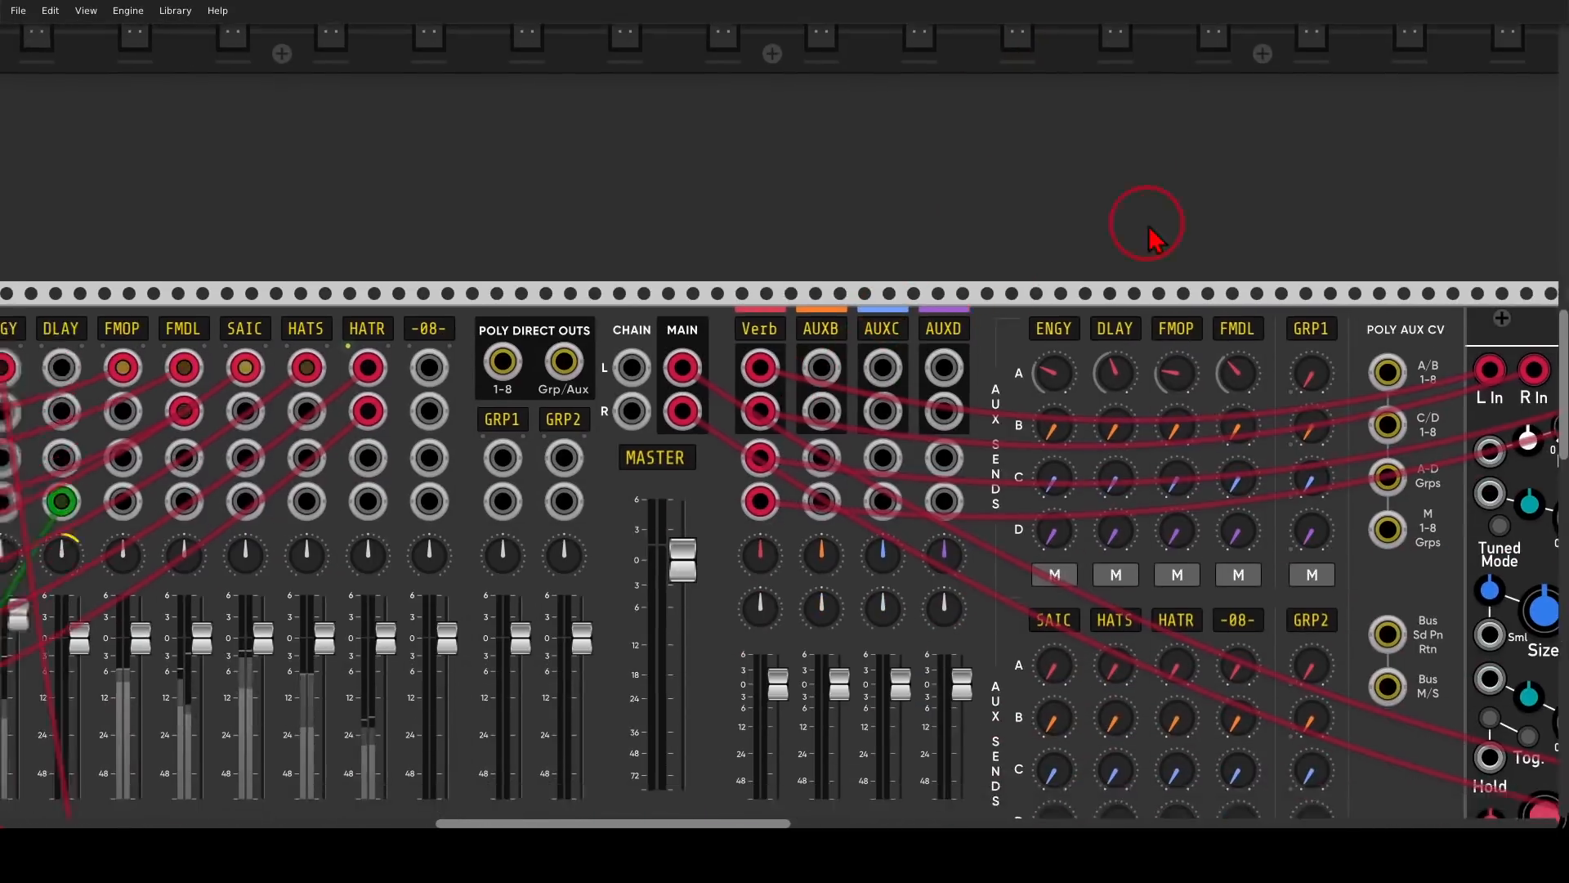
{"action": "scroll", "coordinate": [1420, 290], "scroll_direction": "down", "scroll_amount": 12}
{"action": "scroll", "coordinate": [1421, 290], "scroll_direction": "left", "scroll_amount": 7}
{"action": "scroll", "coordinate": [1411, 196], "scroll_direction": "up", "scroll_amount": 2}
{"action": "scroll", "coordinate": [1412, 196], "scroll_direction": "right", "scroll_amount": 1}
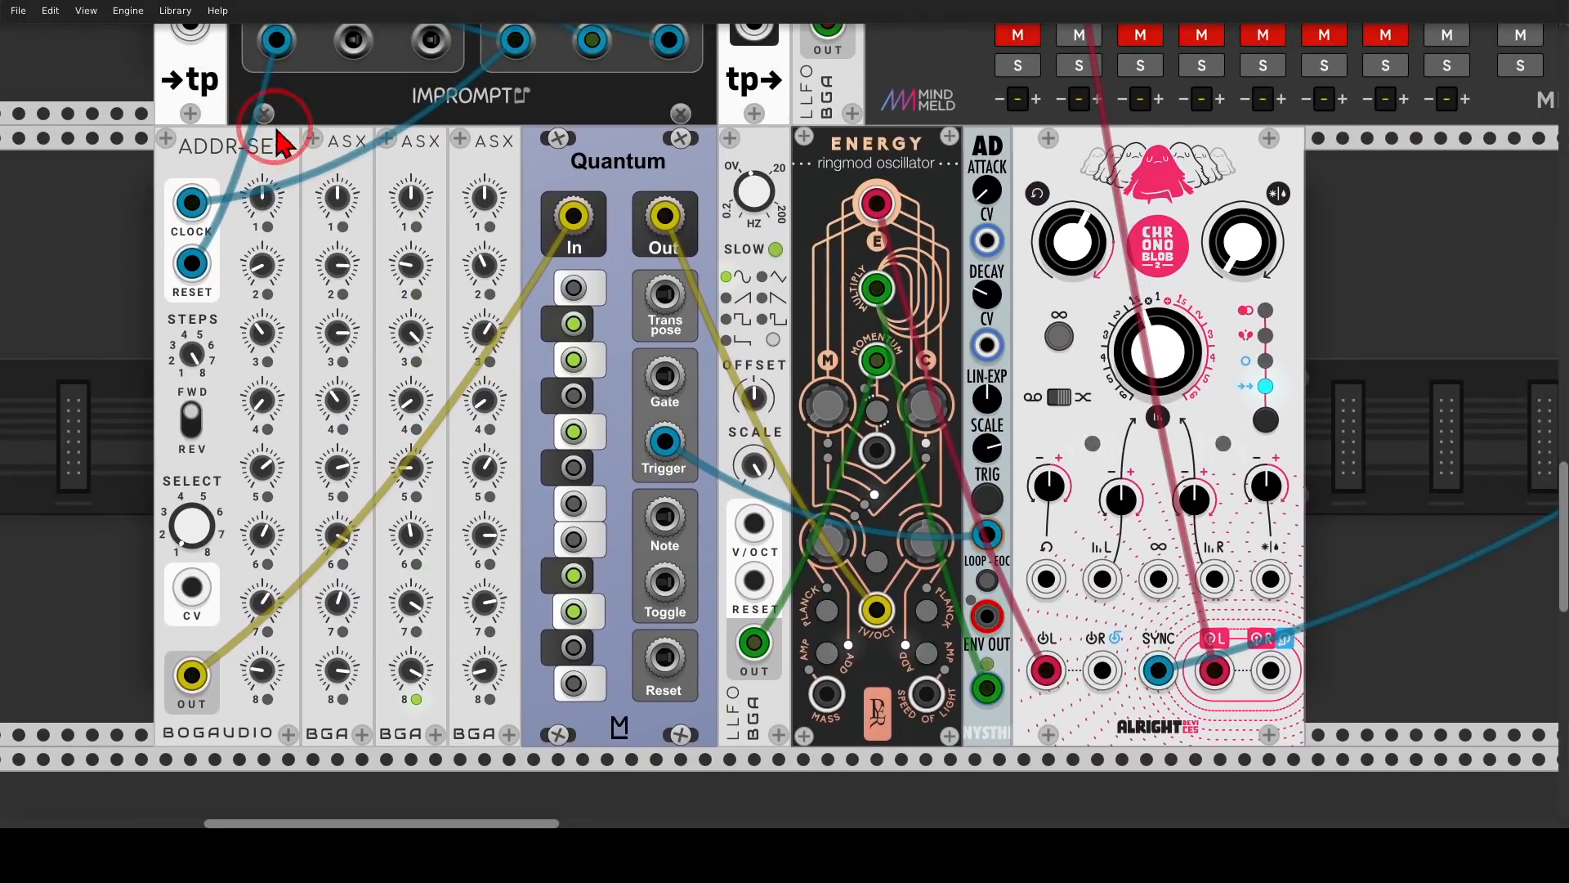
{"action": "mouse_move", "coordinate": [278, 112]}
{"action": "left_mouse_down"}
{"action": "mouse_move", "coordinate": [158, 133]}
{"action": "mouse_move", "coordinate": [288, 176]}
{"action": "mouse_move", "coordinate": [254, 109]}
{"action": "left_mouse_up"}
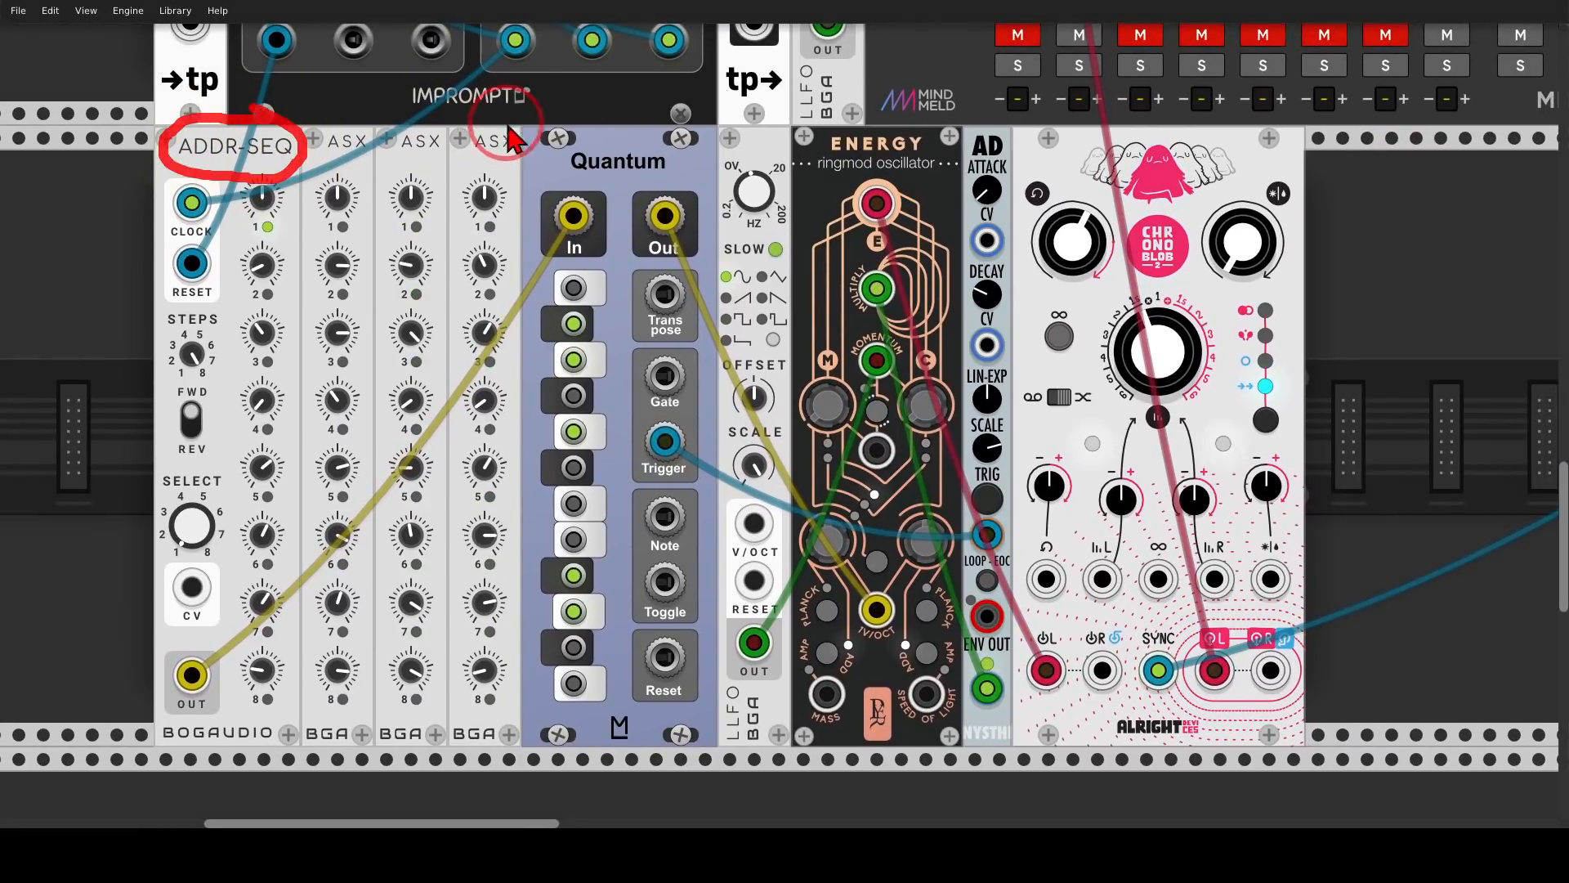
{"action": "mouse_move", "coordinate": [506, 123]}
{"action": "left_mouse_down"}
{"action": "mouse_move", "coordinate": [300, 152]}
{"action": "mouse_move", "coordinate": [458, 166]}
{"action": "mouse_move", "coordinate": [518, 152]}
{"action": "mouse_move", "coordinate": [501, 130]}
{"action": "mouse_move", "coordinate": [495, 159]}
{"action": "left_mouse_up"}
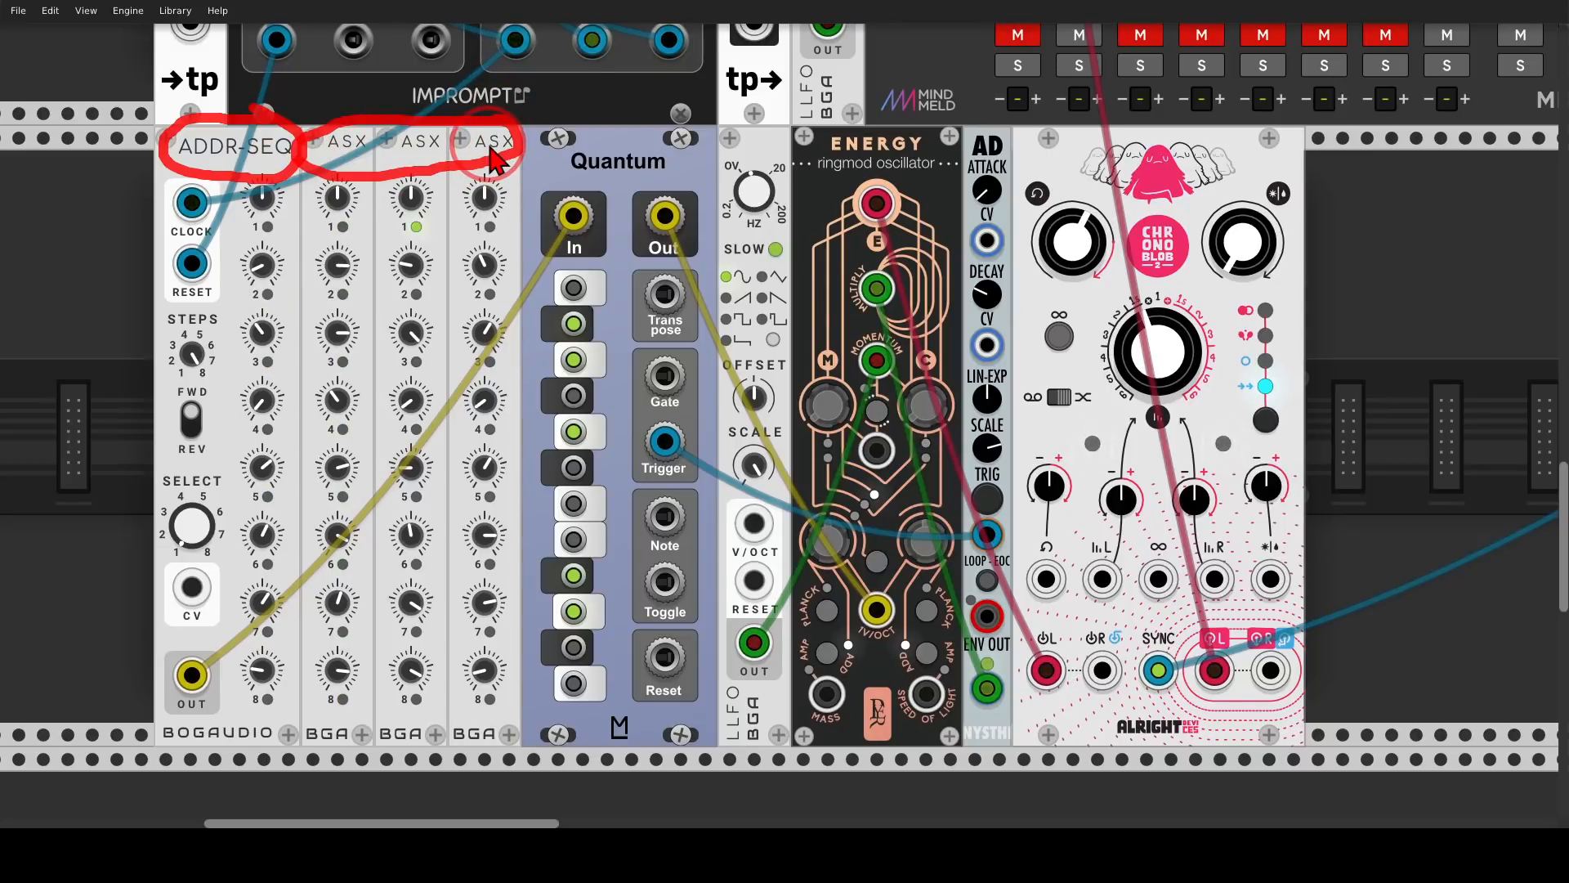
{"action": "mouse_move", "coordinate": [903, 135]}
{"action": "left_mouse_down"}
{"action": "mouse_move", "coordinate": [845, 134]}
{"action": "mouse_move", "coordinate": [921, 139]}
{"action": "left_mouse_up"}
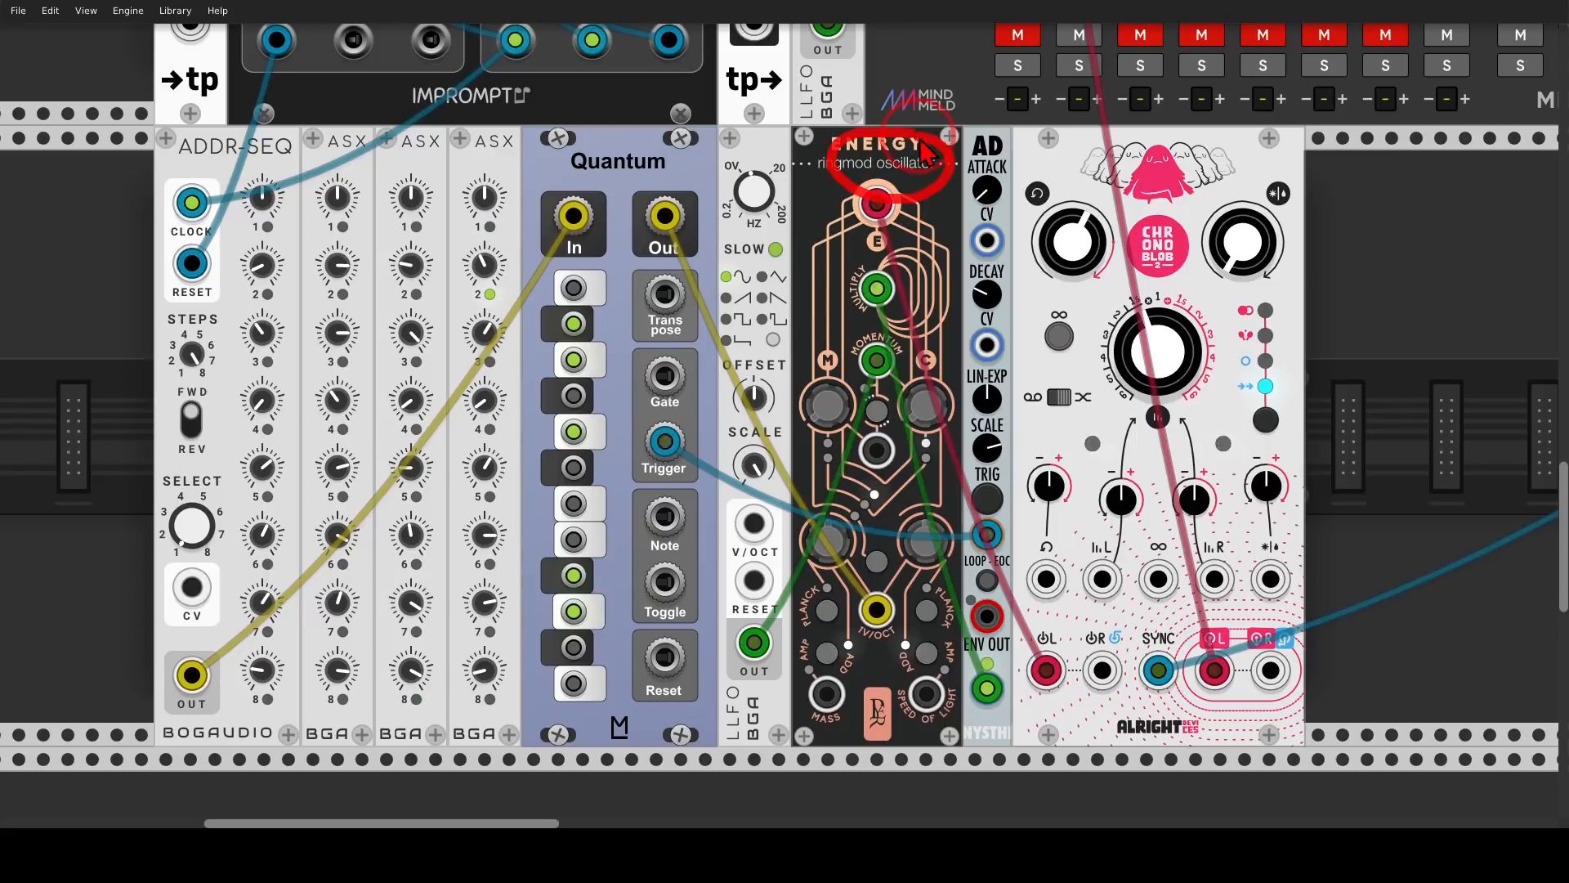
Unmute the Energy voice's channel, the first one on the MixMaster, and check Chronoblob2's dry/wet setting and patching
{"action": "left_click", "coordinate": [1017, 35]}
{"action": "left_click", "coordinate": [1242, 276]}
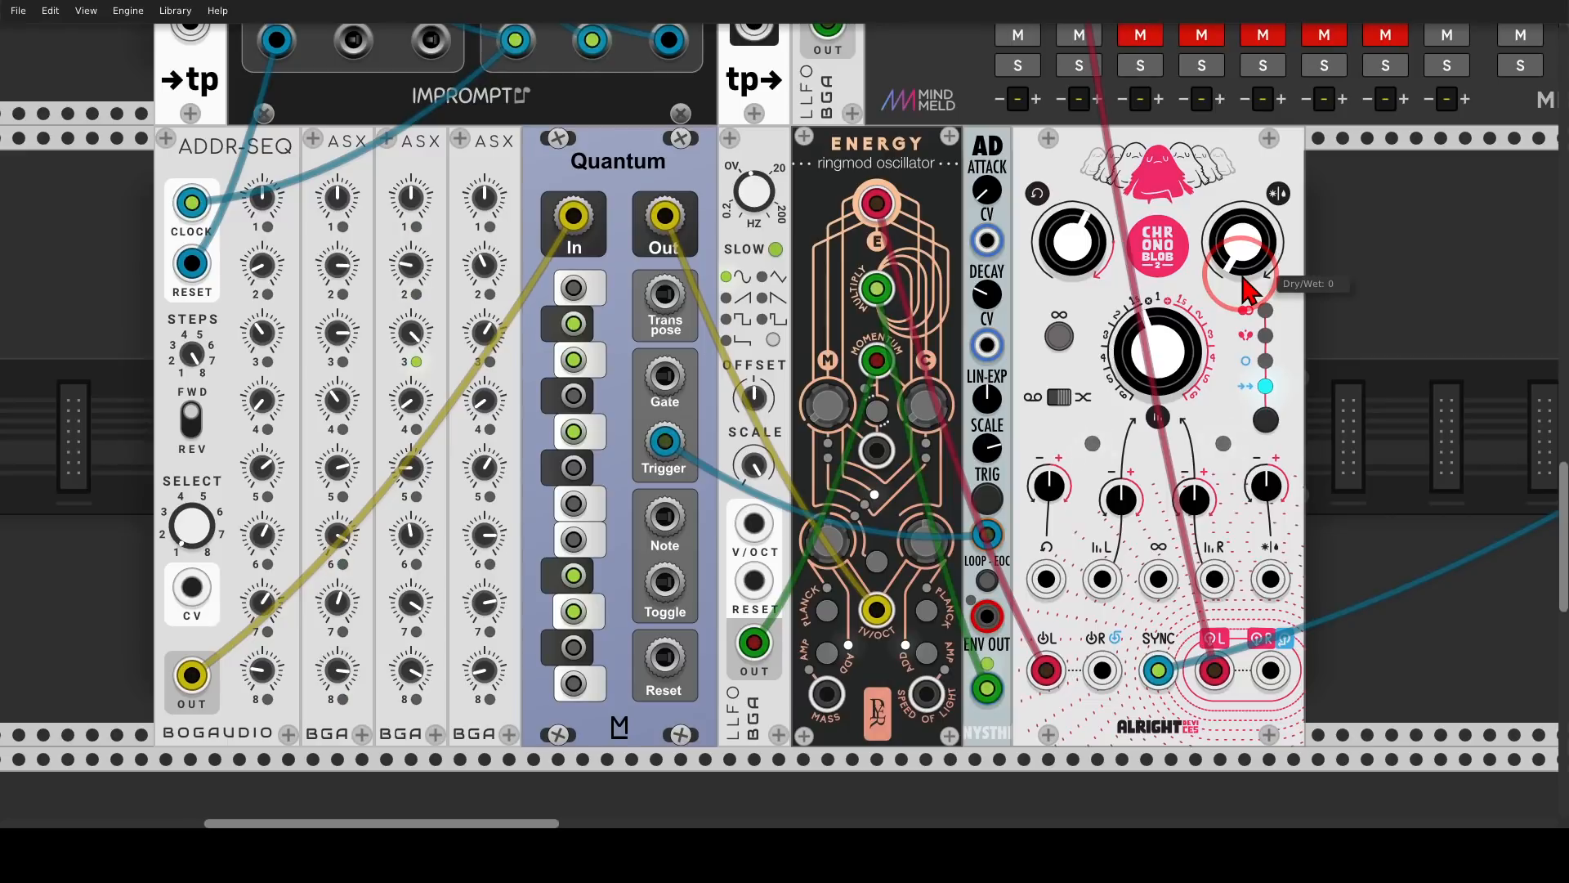
{"action": "left_click", "coordinate": [1371, 330]}
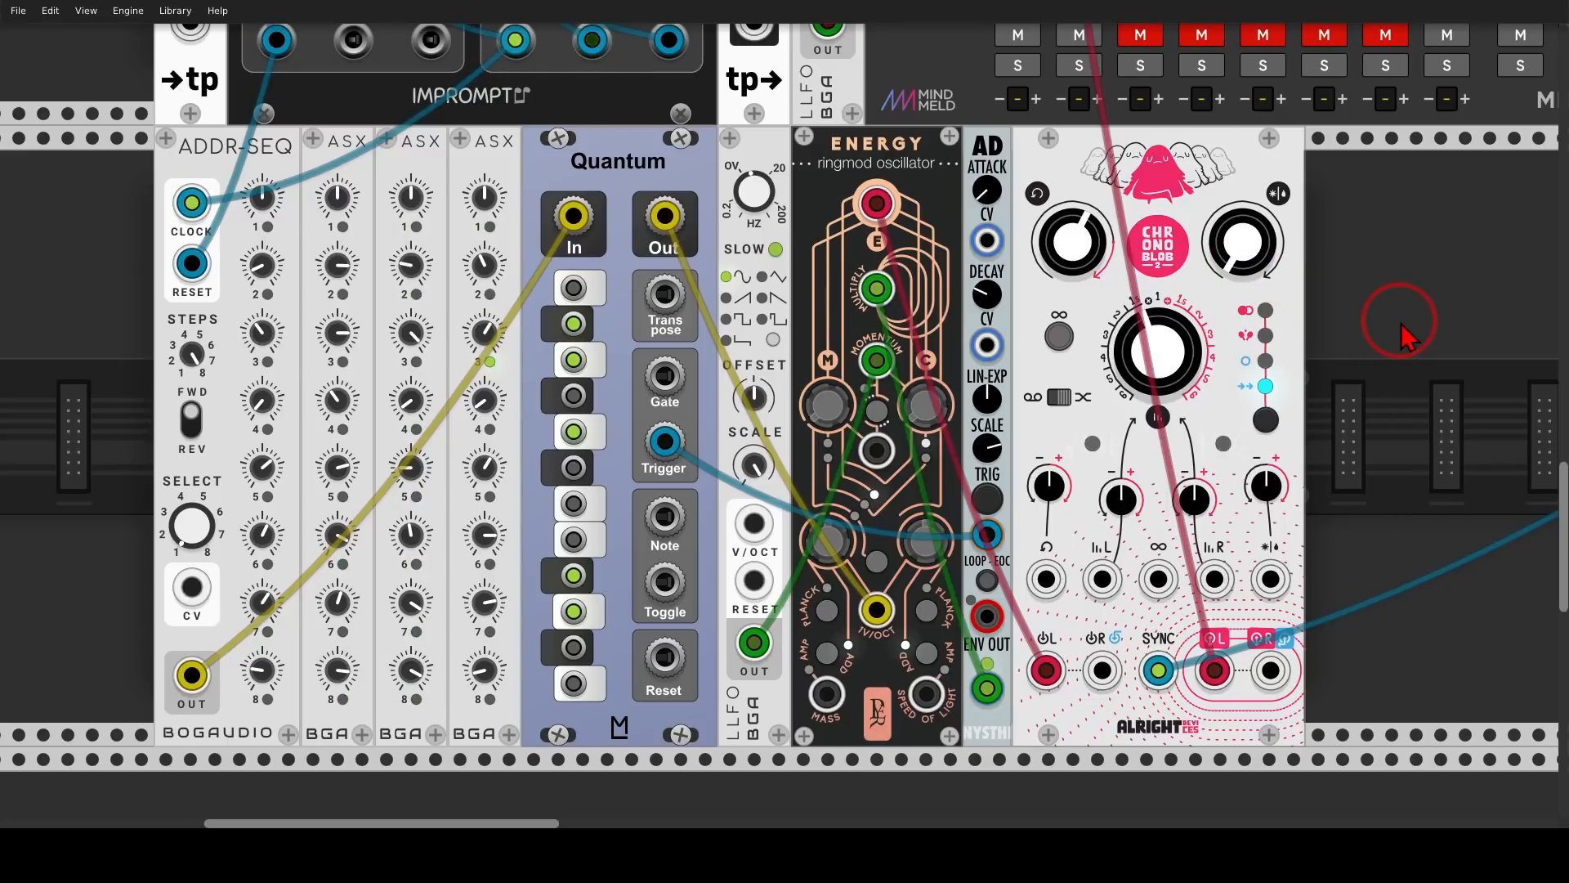
{"action": "mouse_move", "coordinate": [1076, 641]}
{"action": "left_mouse_down"}
{"action": "mouse_move", "coordinate": [1072, 684]}
{"action": "mouse_move", "coordinate": [1065, 632]}
{"action": "left_mouse_up"}
{"action": "mouse_move", "coordinate": [1275, 200]}
{"action": "left_mouse_down"}
{"action": "mouse_move", "coordinate": [1234, 291]}
{"action": "mouse_move", "coordinate": [1276, 219]}
{"action": "mouse_move", "coordinate": [783, 413]}
{"action": "left_mouse_up"}
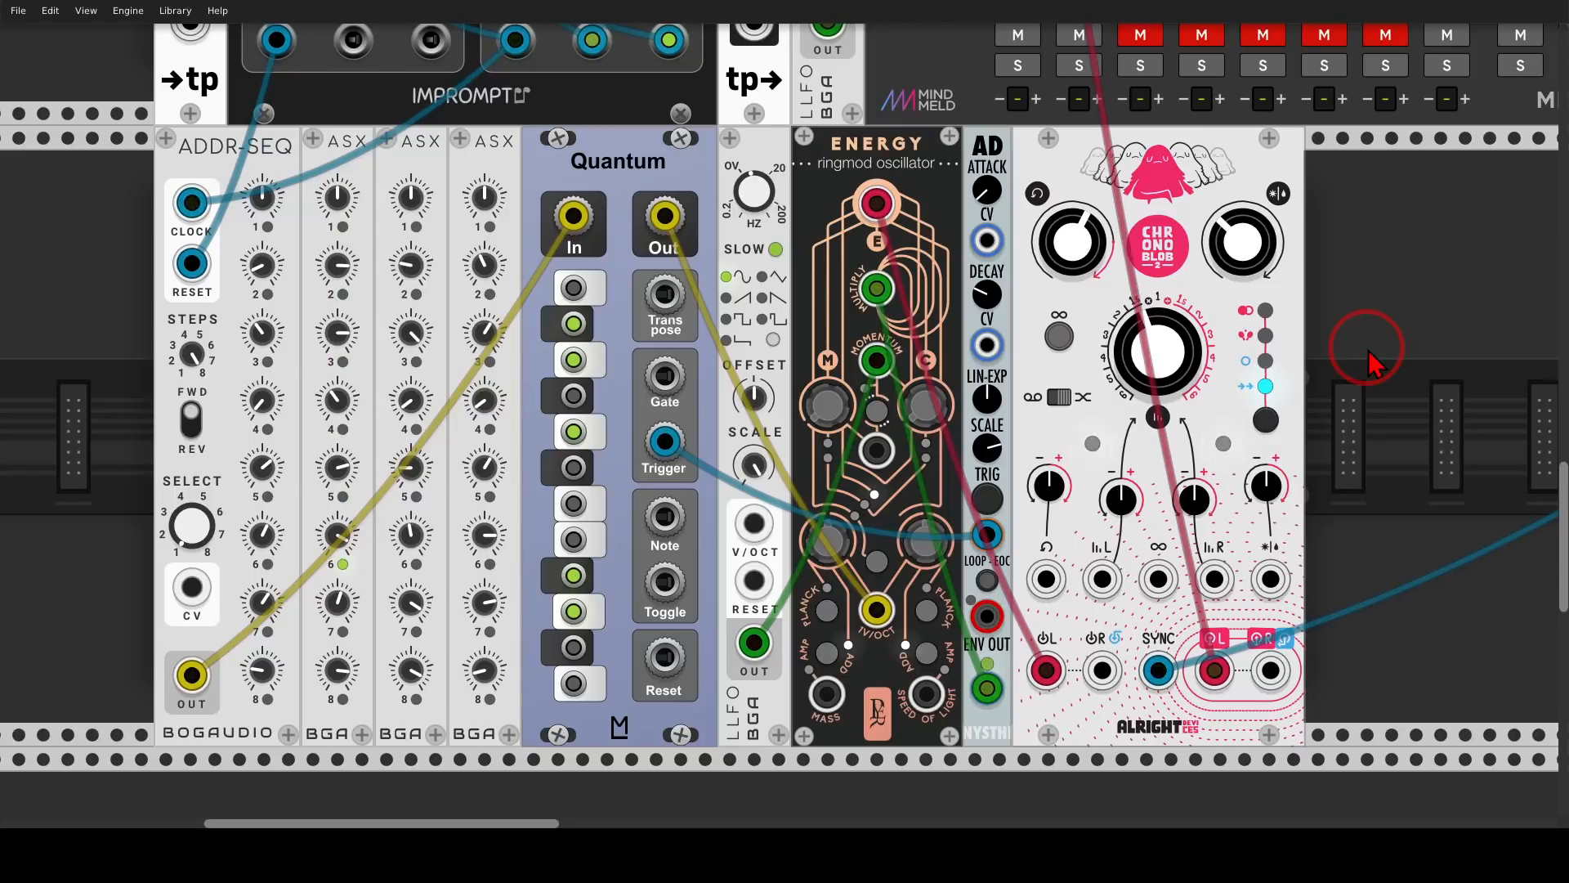
Search the module library for "com" and add a Comparator beside Chronoblob2 on the Energy voice's row
{"action": "left_click_drag", "start_coordinate": [1369, 352], "coordinate": [1094, 347]}
{"action": "scroll", "coordinate": [1092, 357], "scroll_direction": "down", "scroll_amount": 1}
{"action": "right_click", "coordinate": [1125, 355]}
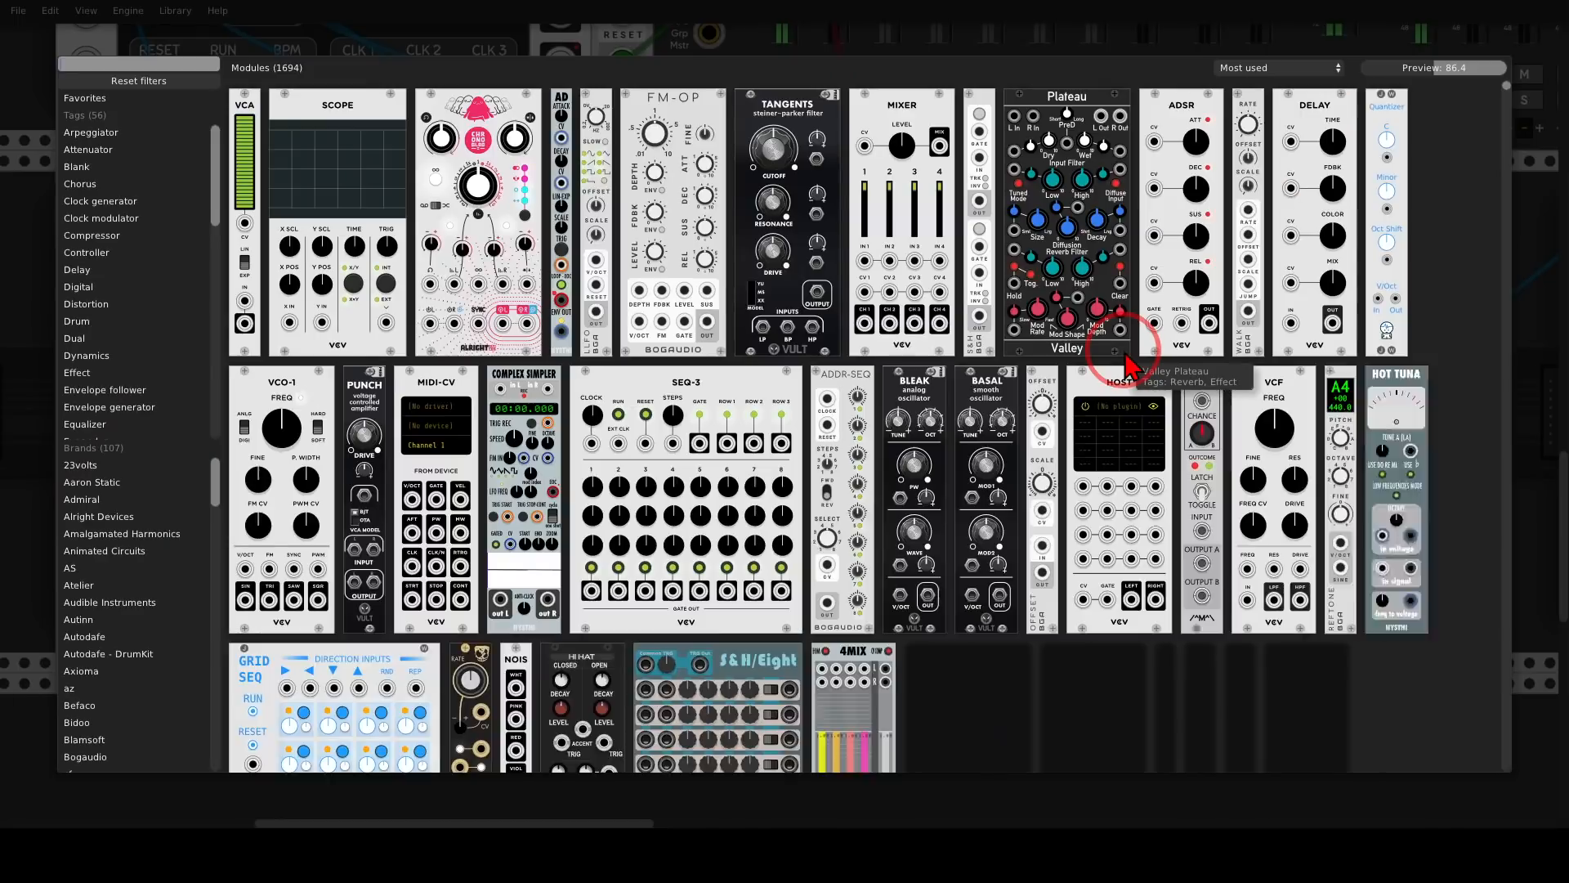
{"action": "type", "text": "com"}
{"action": "left_click", "coordinate": [629, 131]}
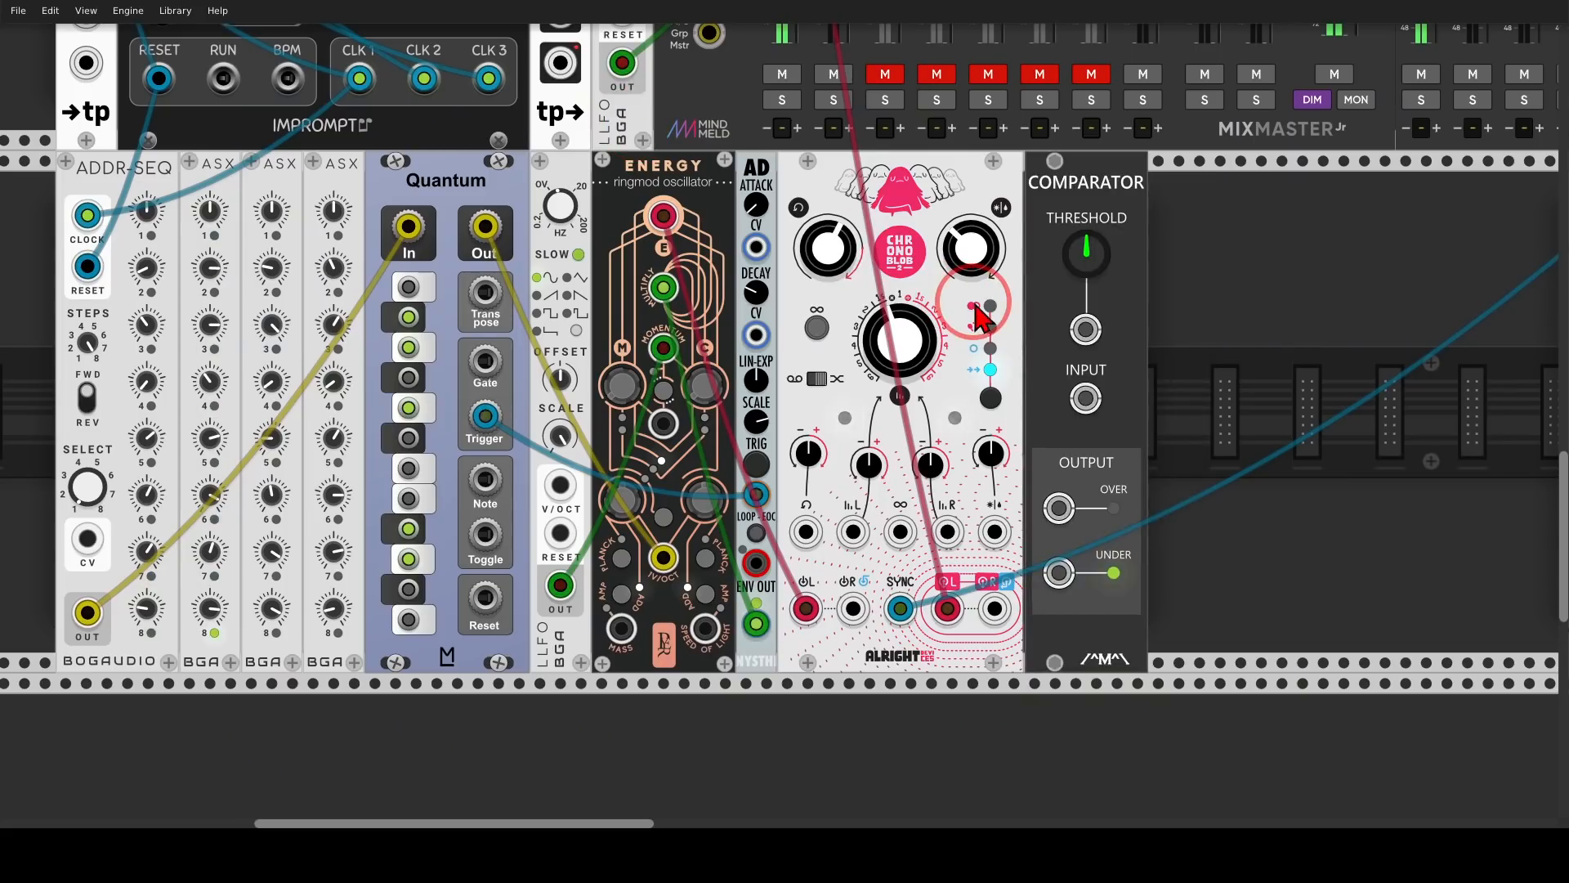
Set the new Comparator's threshold to 0.5 V and patch the ADDR-SEQ output into its input
{"action": "right_click", "coordinate": [1091, 275]}
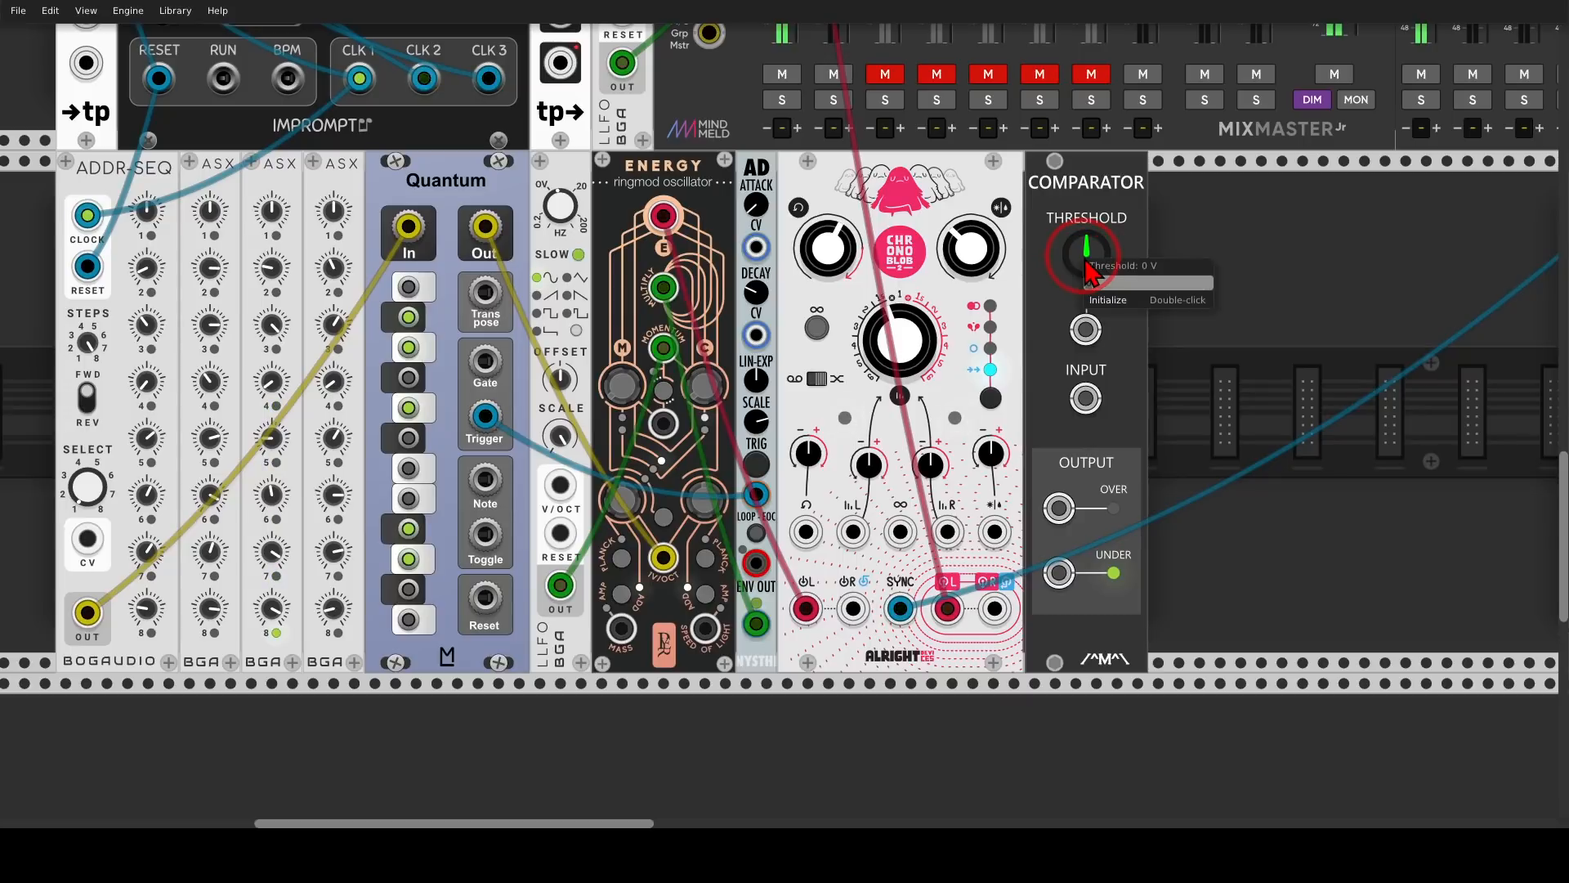
{"action": "type", "text": "0.5"}
{"action": "key", "text": "Return"}
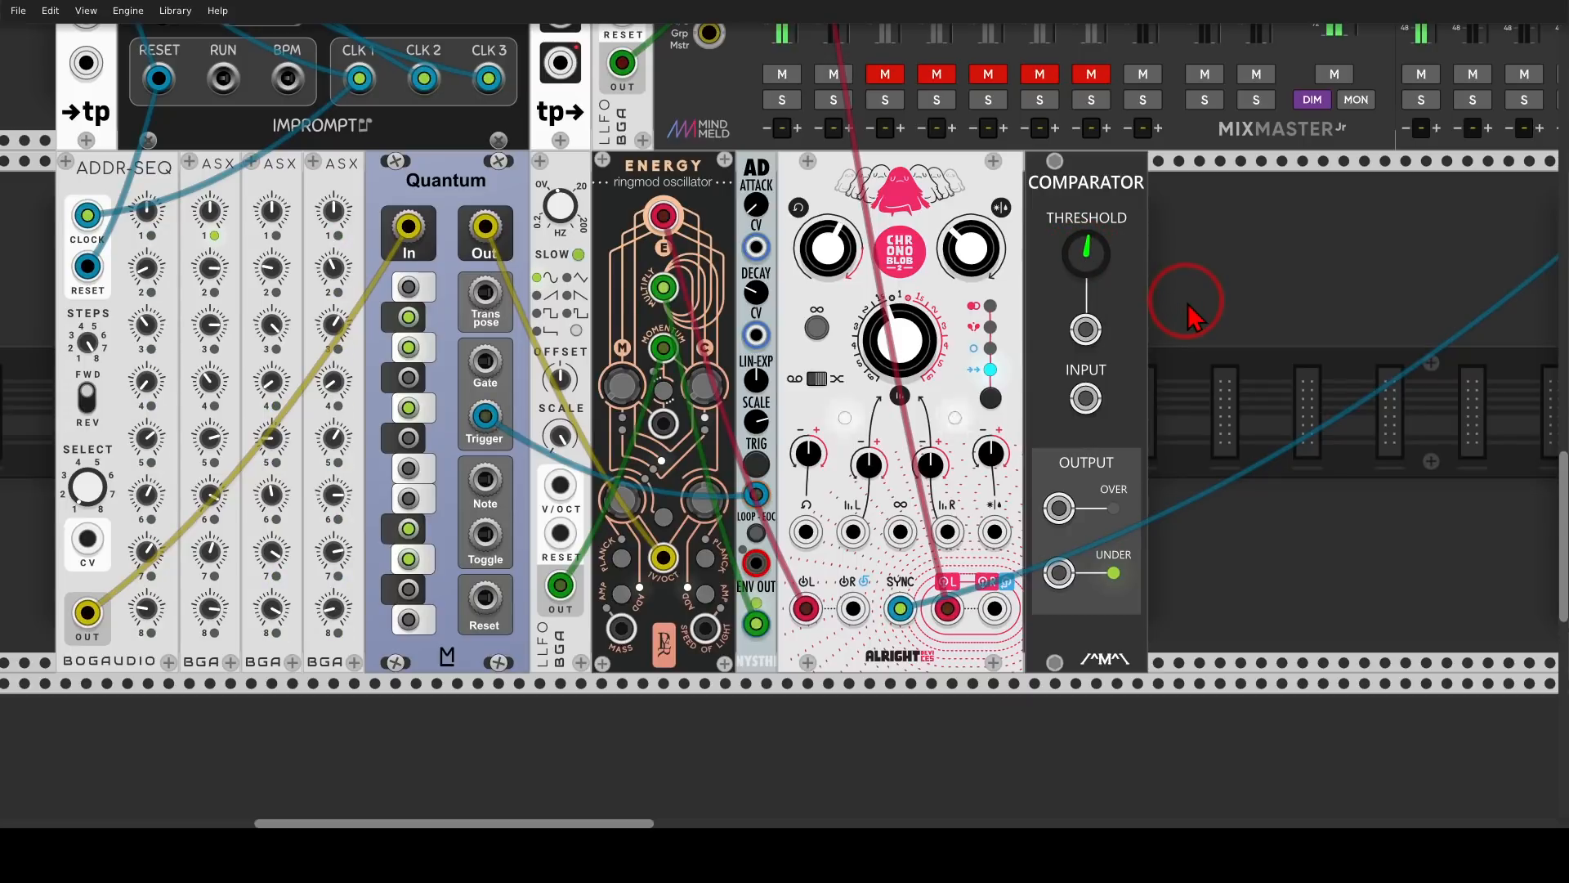
{"action": "scroll", "coordinate": [1324, 335], "scroll_direction": "down", "scroll_amount": 1}
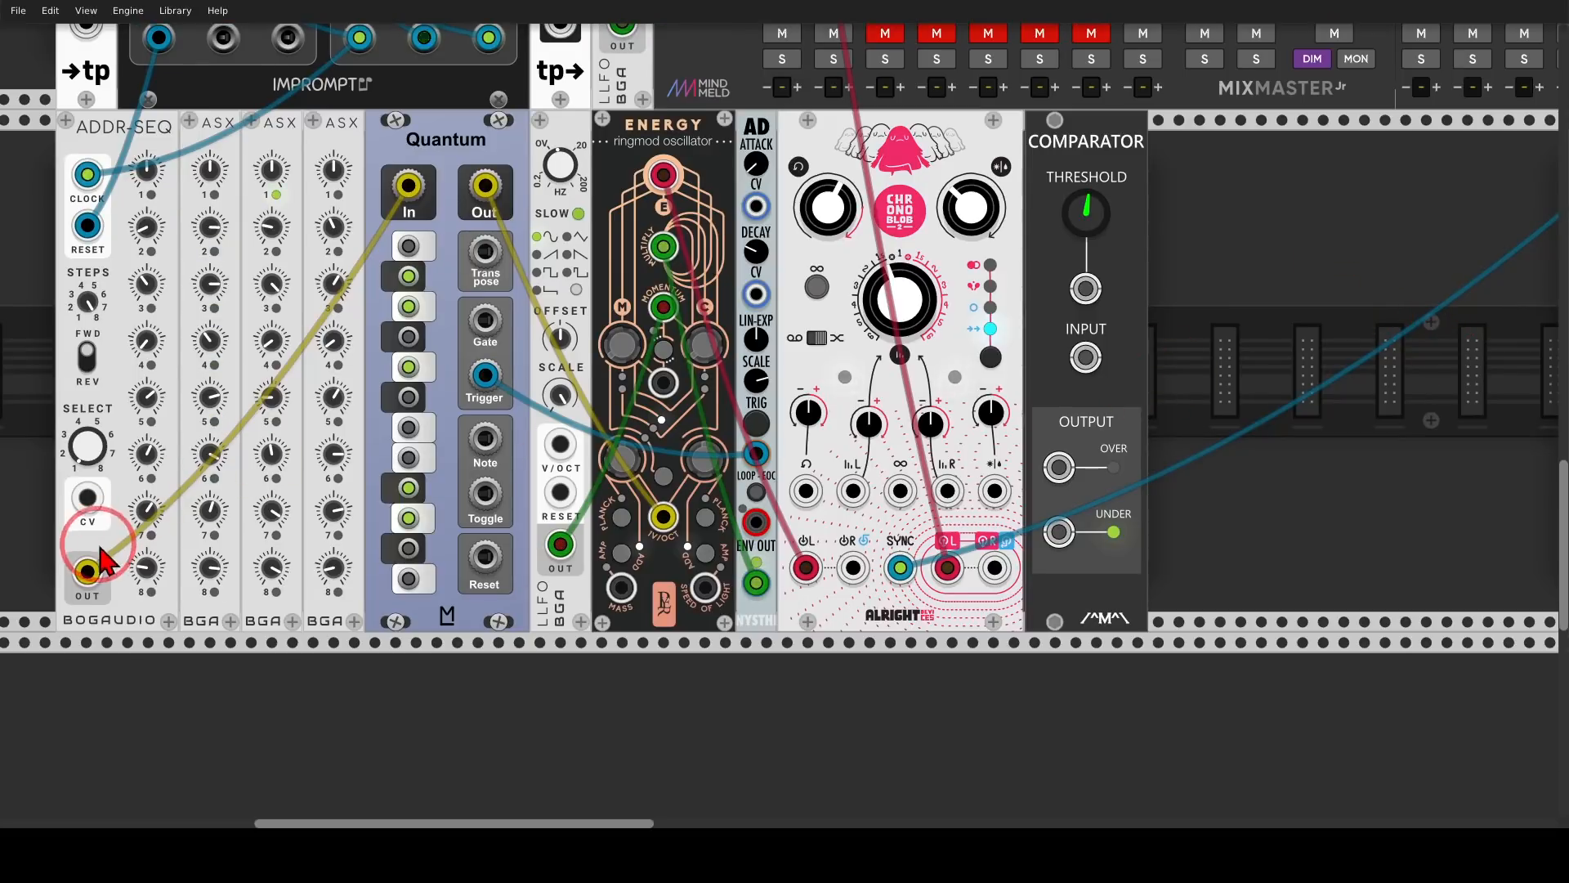
{"action": "left_click_drag", "start_coordinate": [87, 572], "coordinate": [1085, 360]}
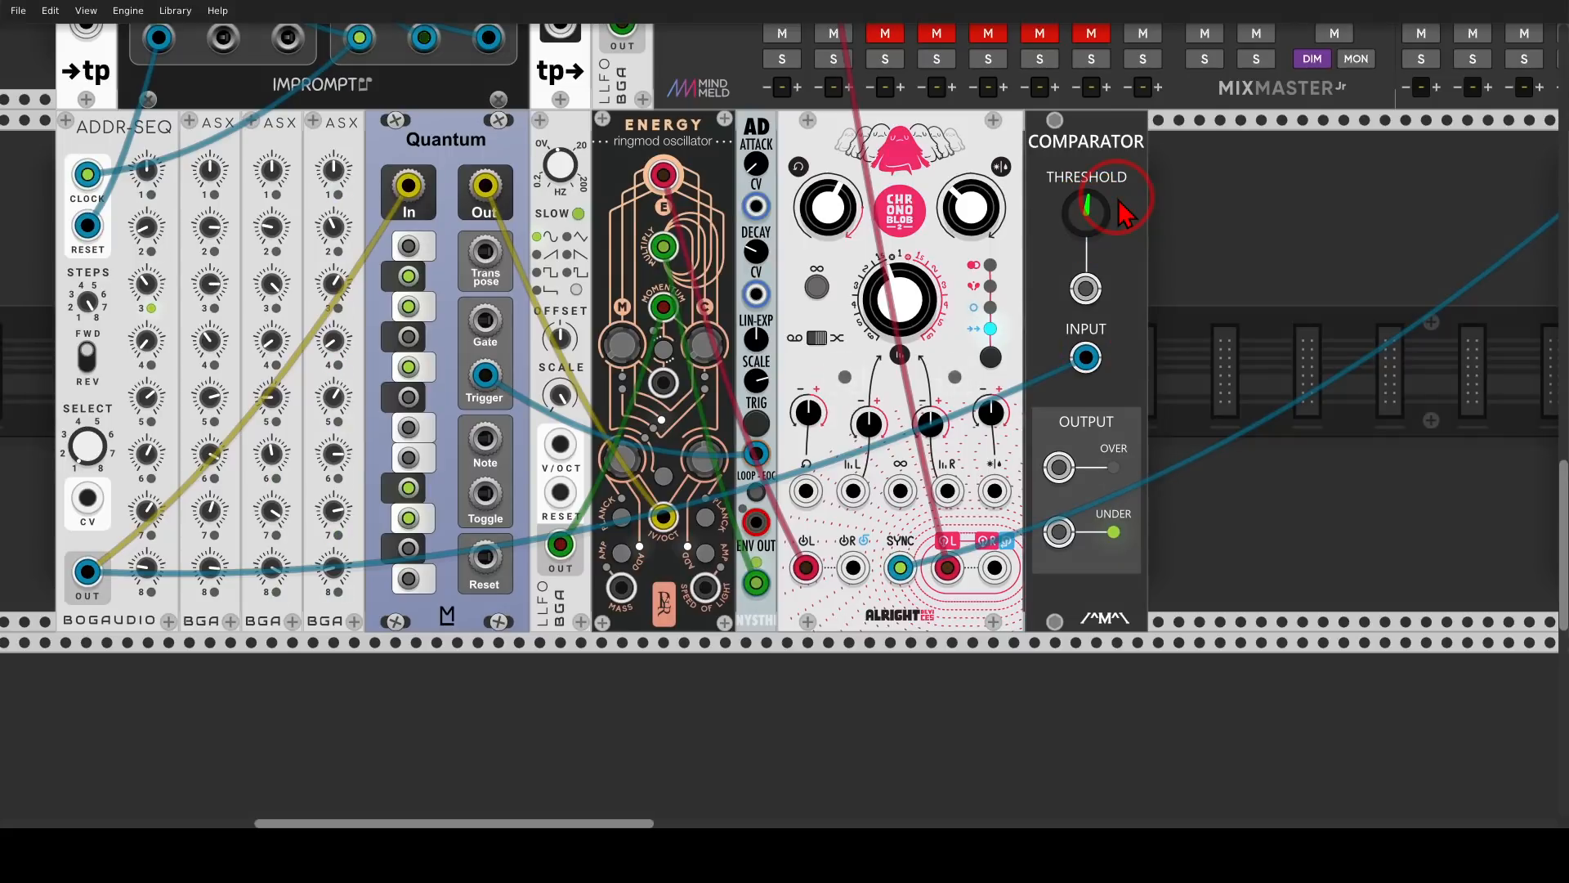
Move the Comparator away from Chronoblob2, remove Chronoblob2's audio cables, and patch the Energy output straight into the mixer
{"action": "left_click_drag", "start_coordinate": [1113, 163], "coordinate": [1238, 167]}
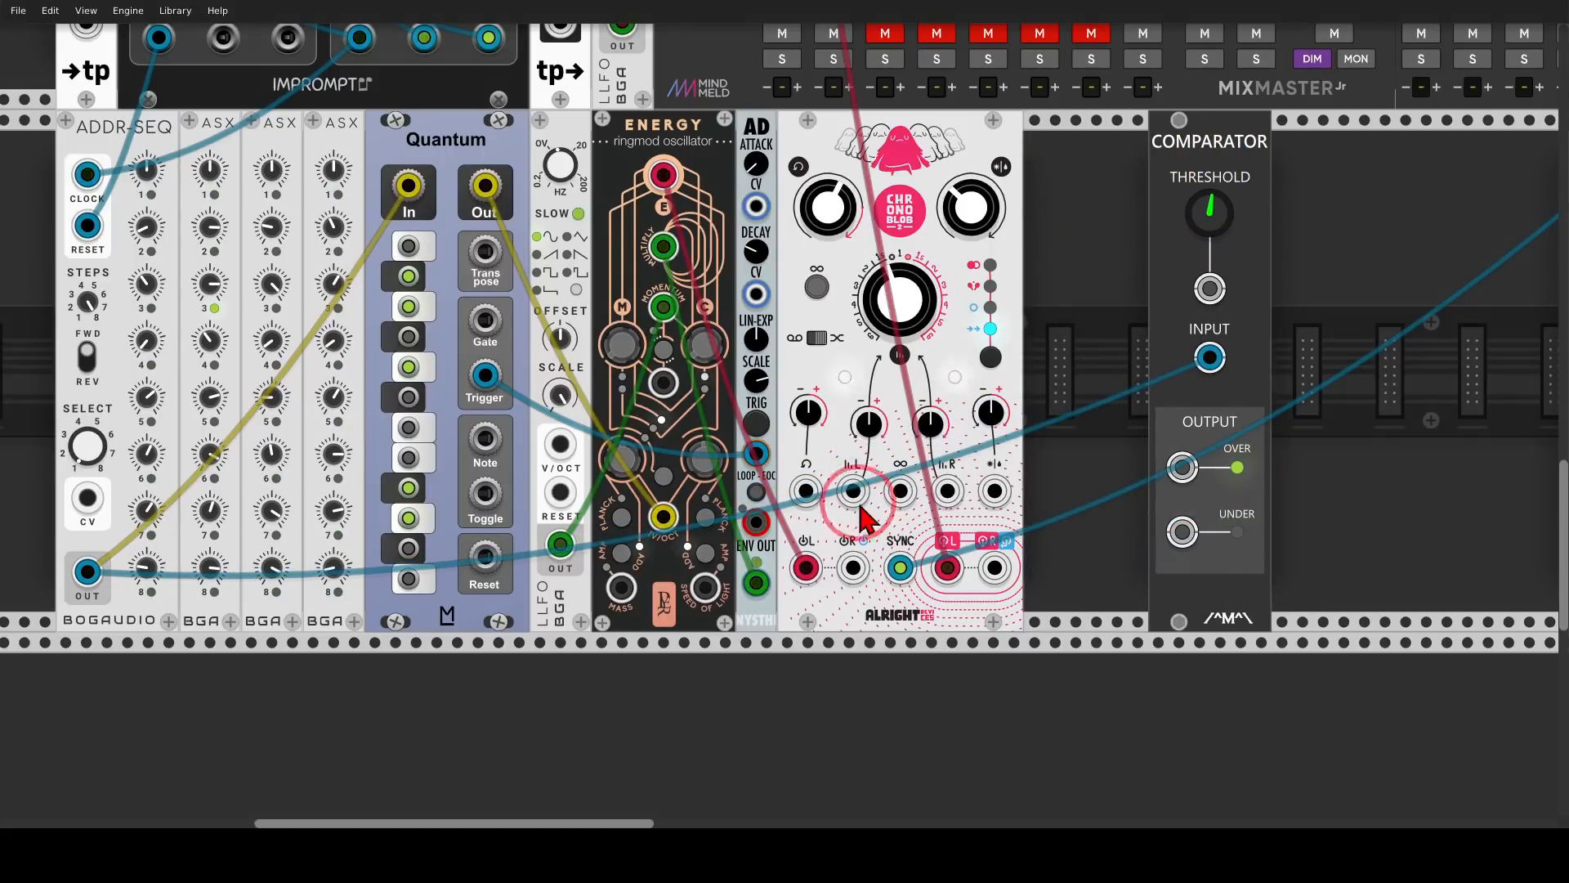
{"action": "left_click", "coordinate": [808, 569]}
{"action": "left_click_drag", "start_coordinate": [807, 570], "coordinate": [867, 458]}
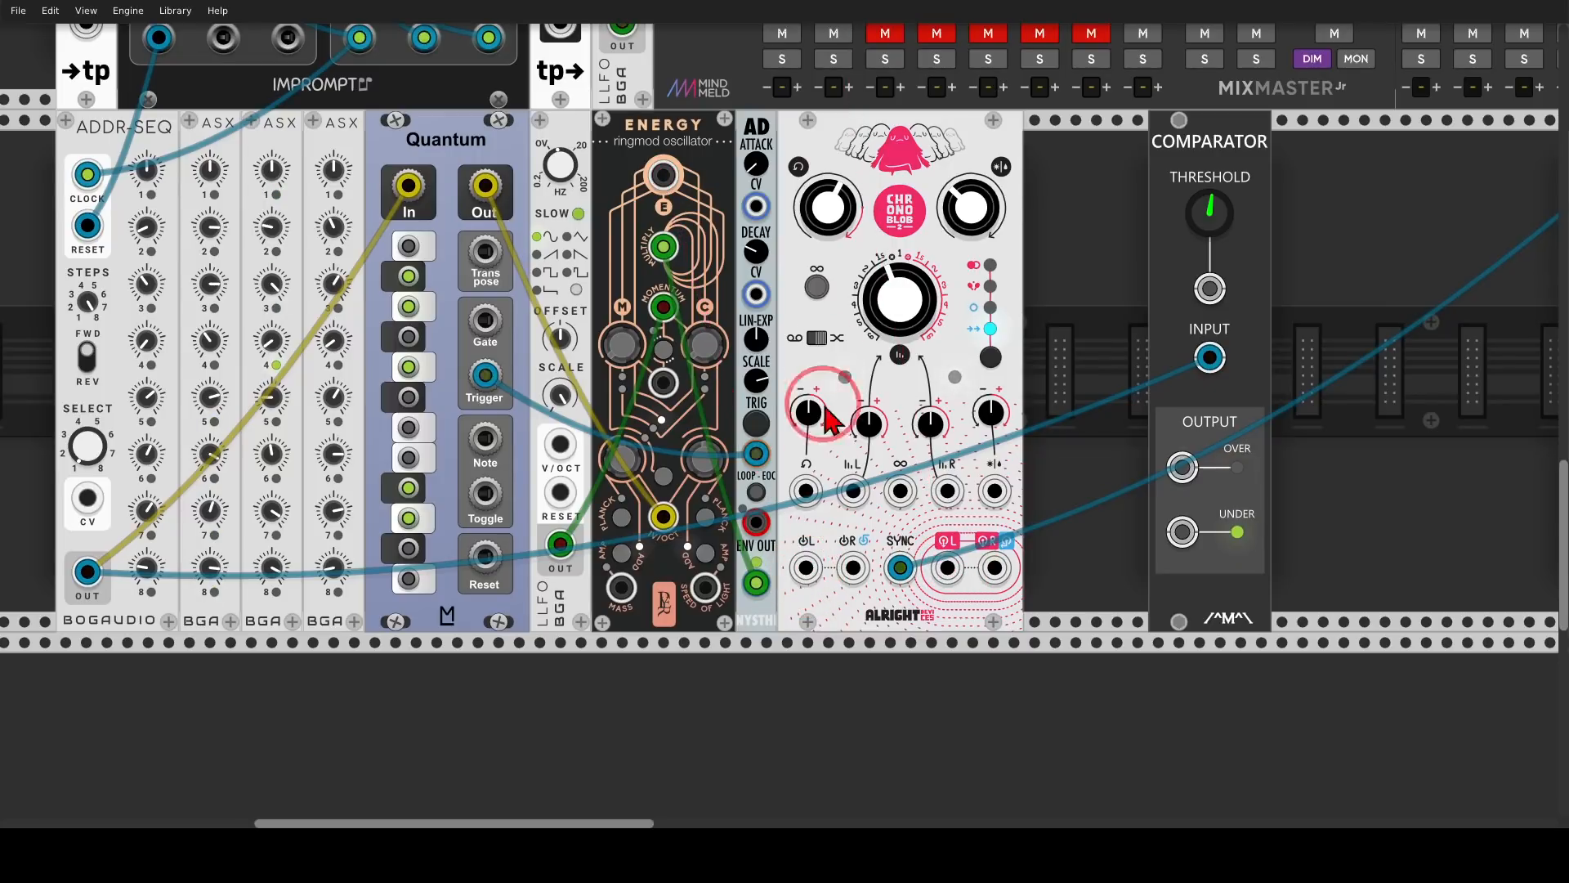
{"action": "left_click_drag", "start_coordinate": [829, 161], "coordinate": [993, 583]}
{"action": "left_click_drag", "start_coordinate": [827, 598], "coordinate": [946, 63]}
Move Chronoblob2 against the Comparator, add a VCA in the gap, and patch the Energy output into the VCA's input
{"action": "scroll", "coordinate": [1071, 401], "scroll_direction": "down", "scroll_amount": 7}
{"action": "left_click_drag", "start_coordinate": [1223, 465], "coordinate": [1173, 395]}
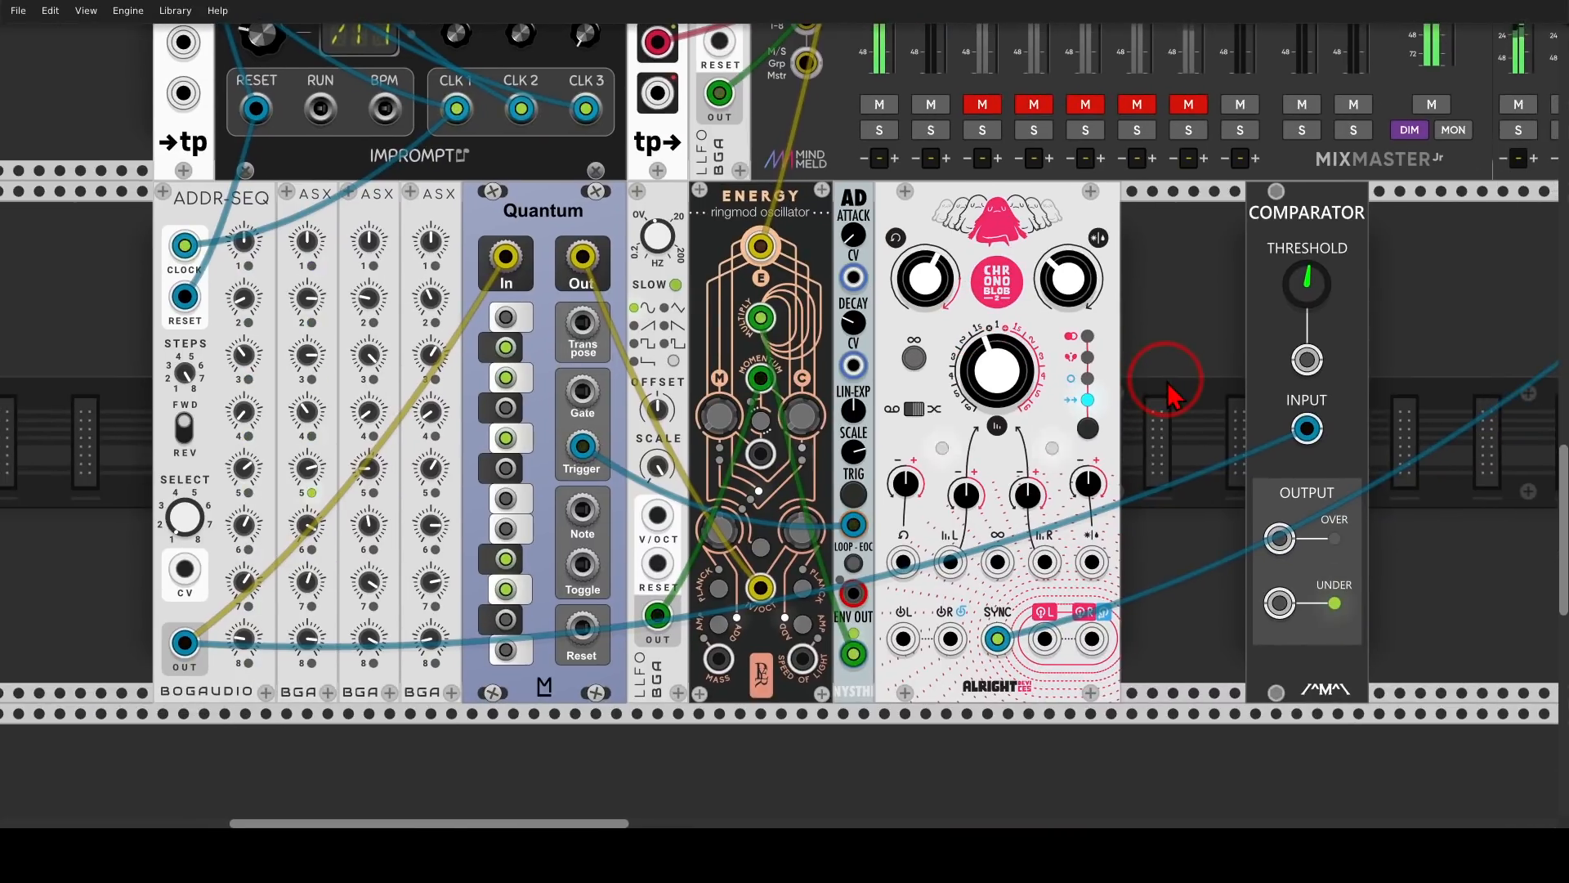
{"action": "left_click_drag", "start_coordinate": [957, 218], "coordinate": [1225, 232]}
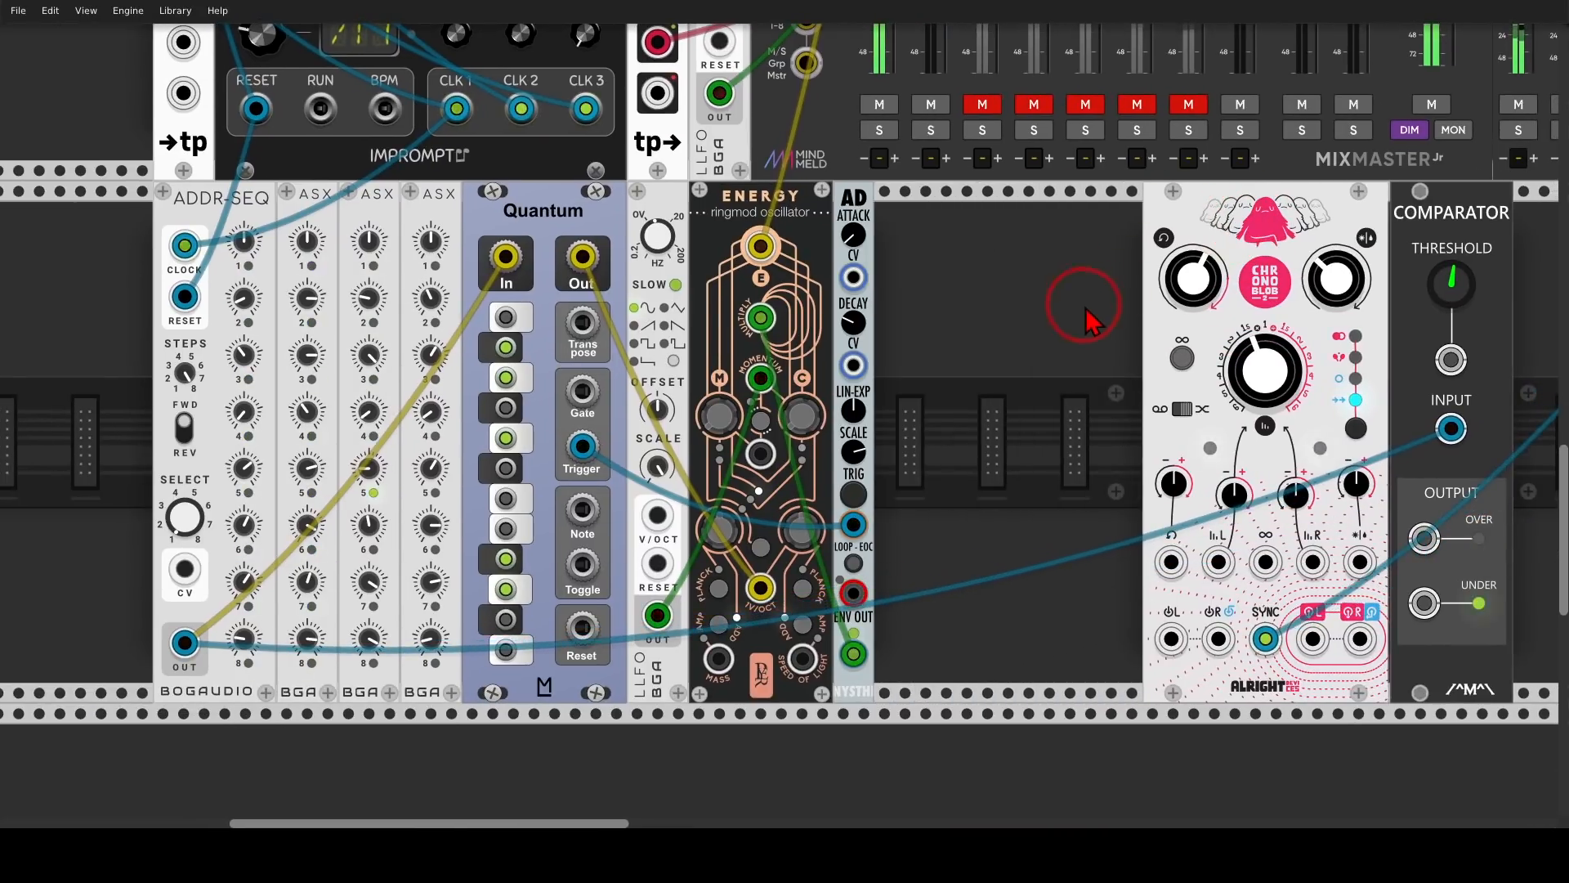
{"action": "right_click", "coordinate": [1091, 323]}
{"action": "type", "text": "vca"}
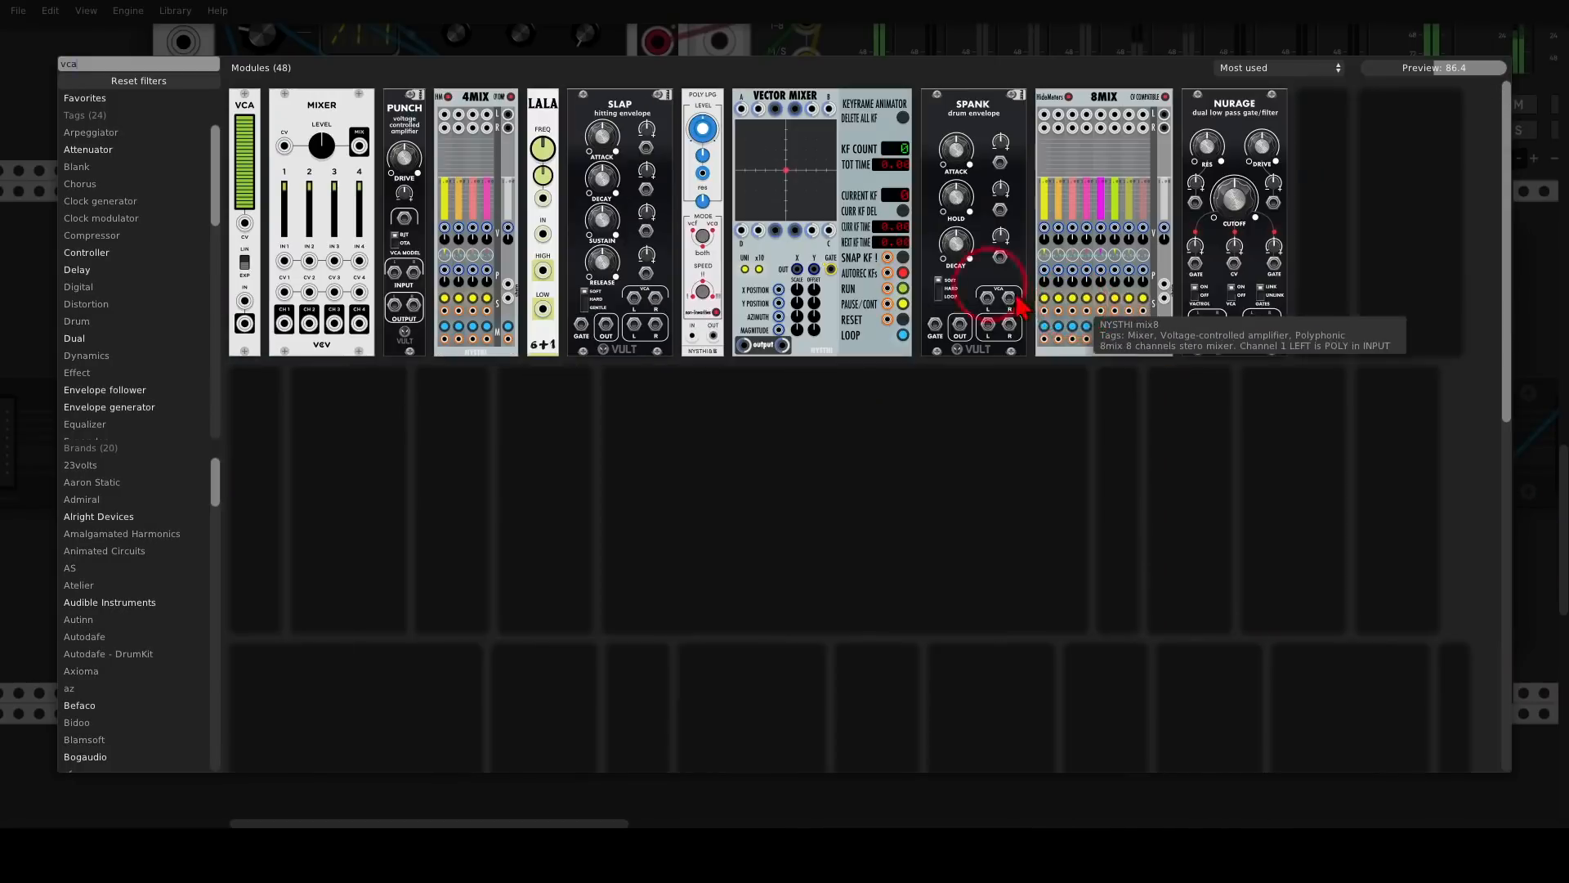
{"action": "left_click_drag", "start_coordinate": [247, 134], "coordinate": [1036, 376]}
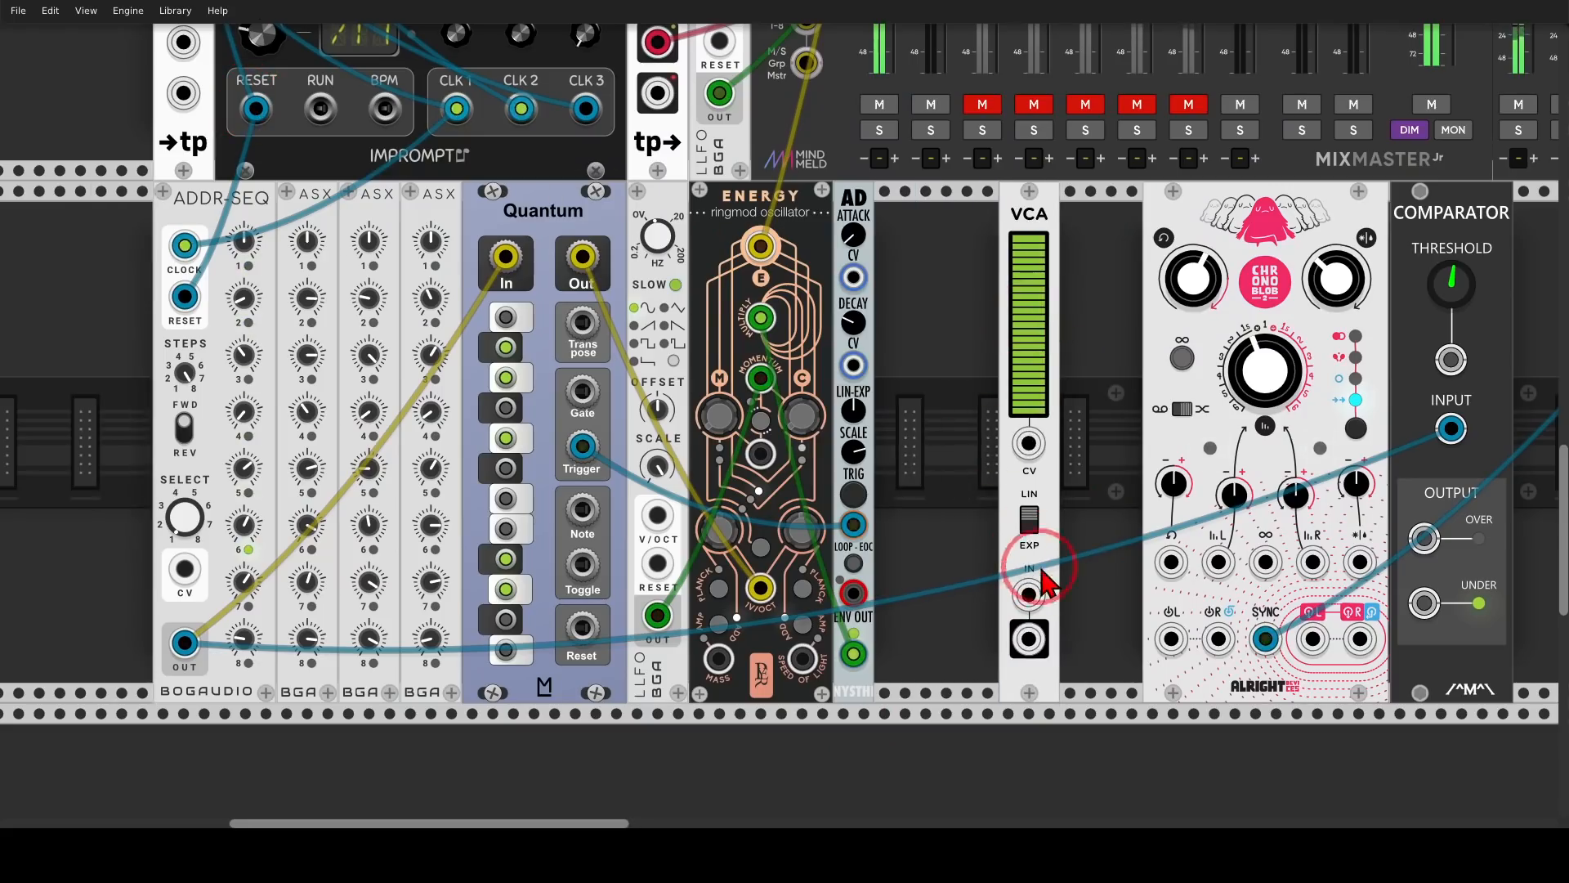
{"action": "left_click_drag", "start_coordinate": [1043, 570], "coordinate": [760, 245]}
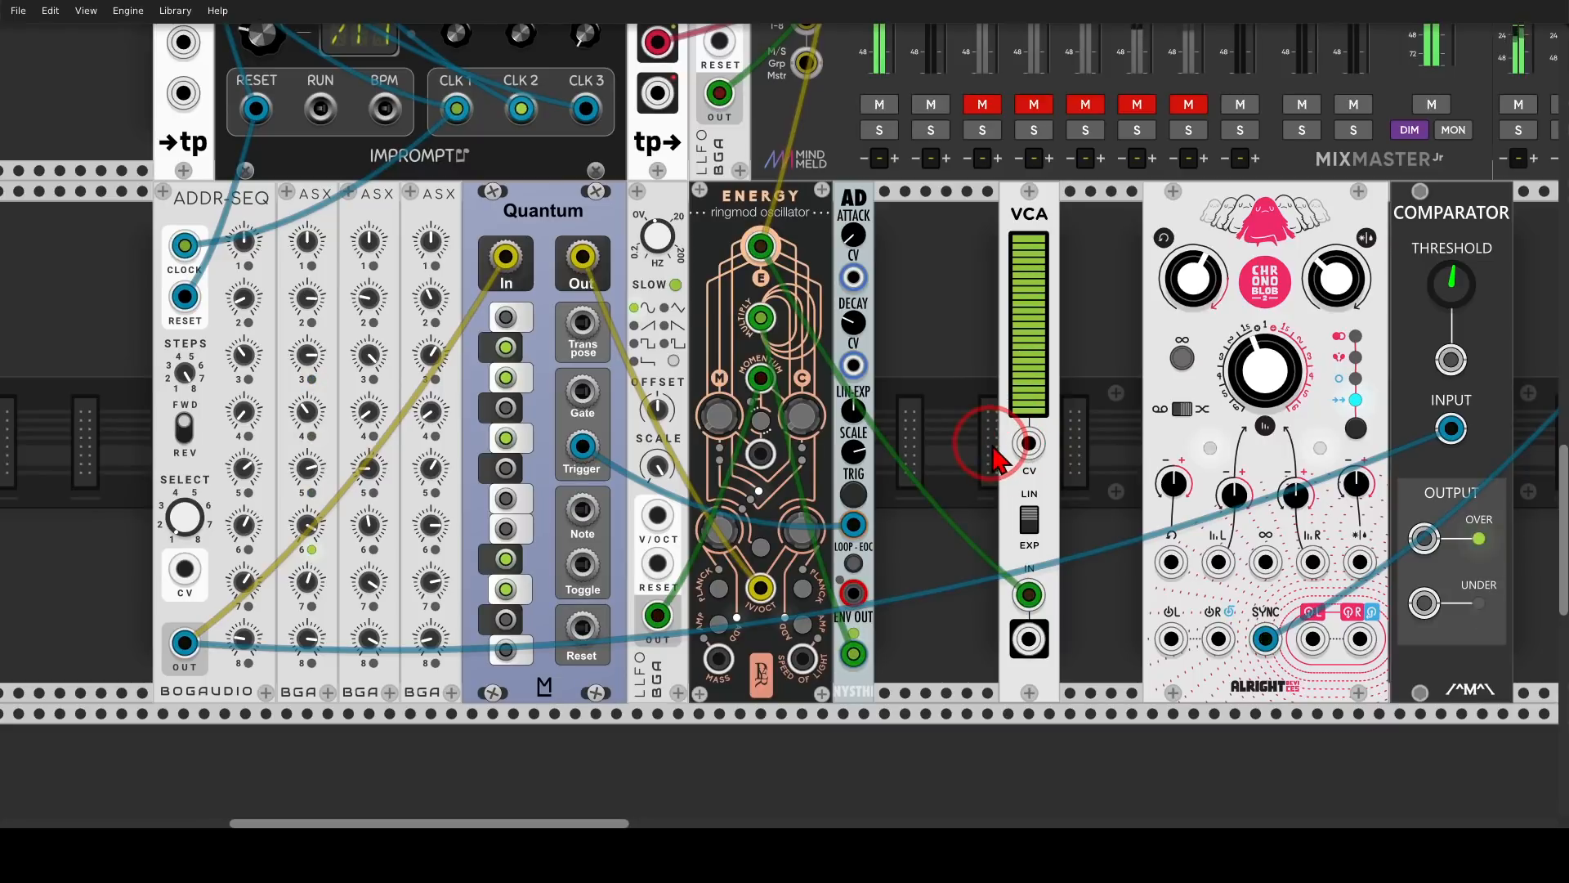
Add a second AD envelope beside the VCA, patch its Env Out to the VCA's CV, and set its decay to 0.202
{"action": "right_click", "coordinate": [1077, 489]}
{"action": "type", "text": "ad"}
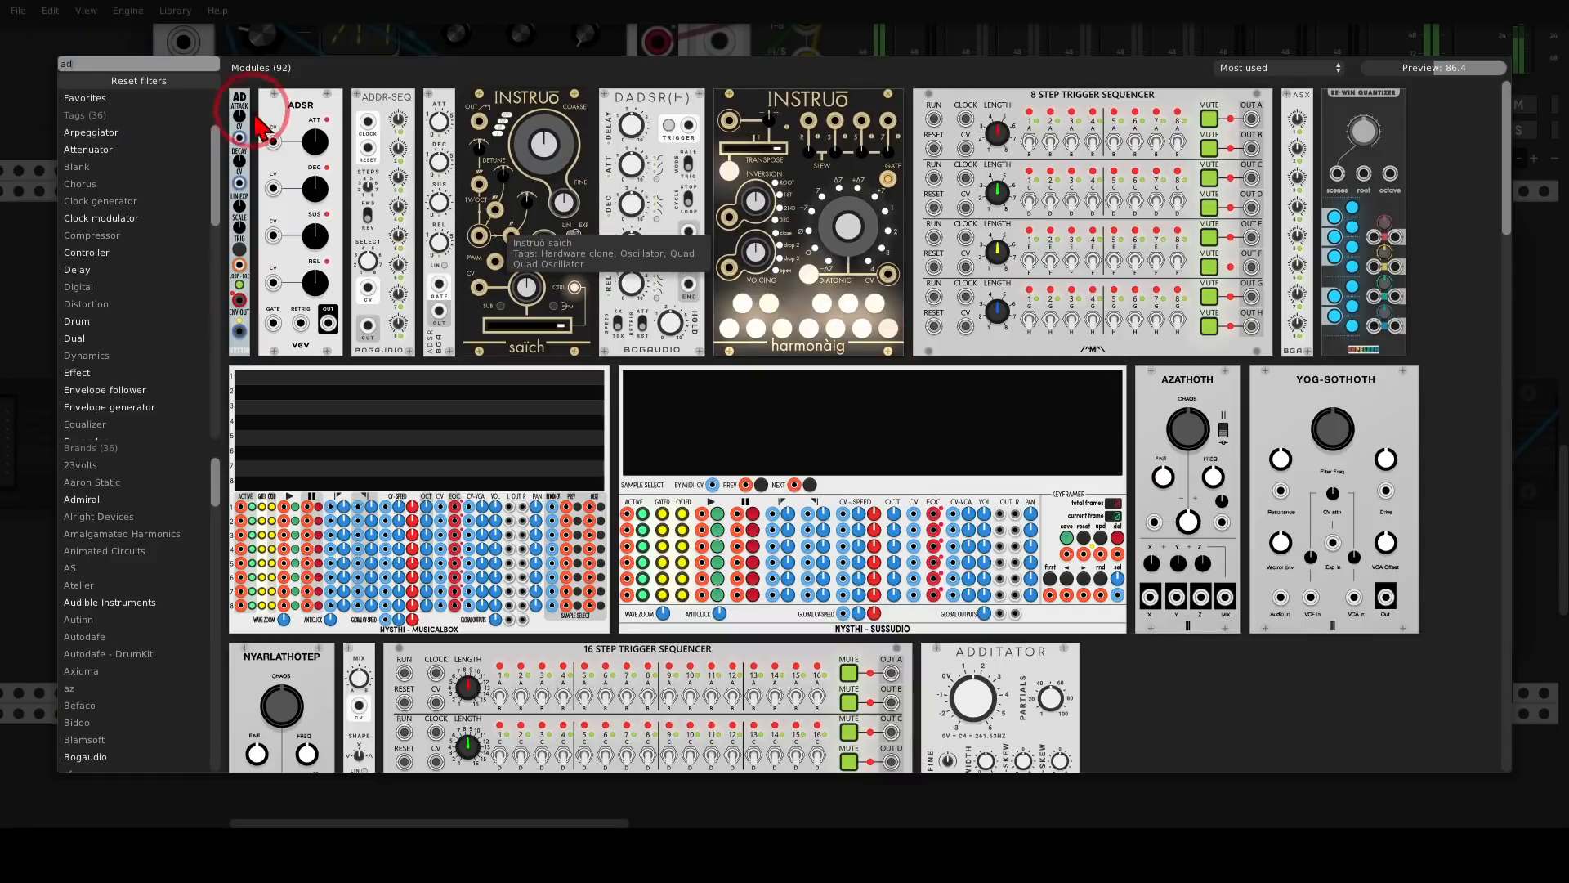
{"action": "left_click_drag", "start_coordinate": [240, 110], "coordinate": [1079, 384]}
{"action": "left_click_drag", "start_coordinate": [1080, 654], "coordinate": [1028, 443]}
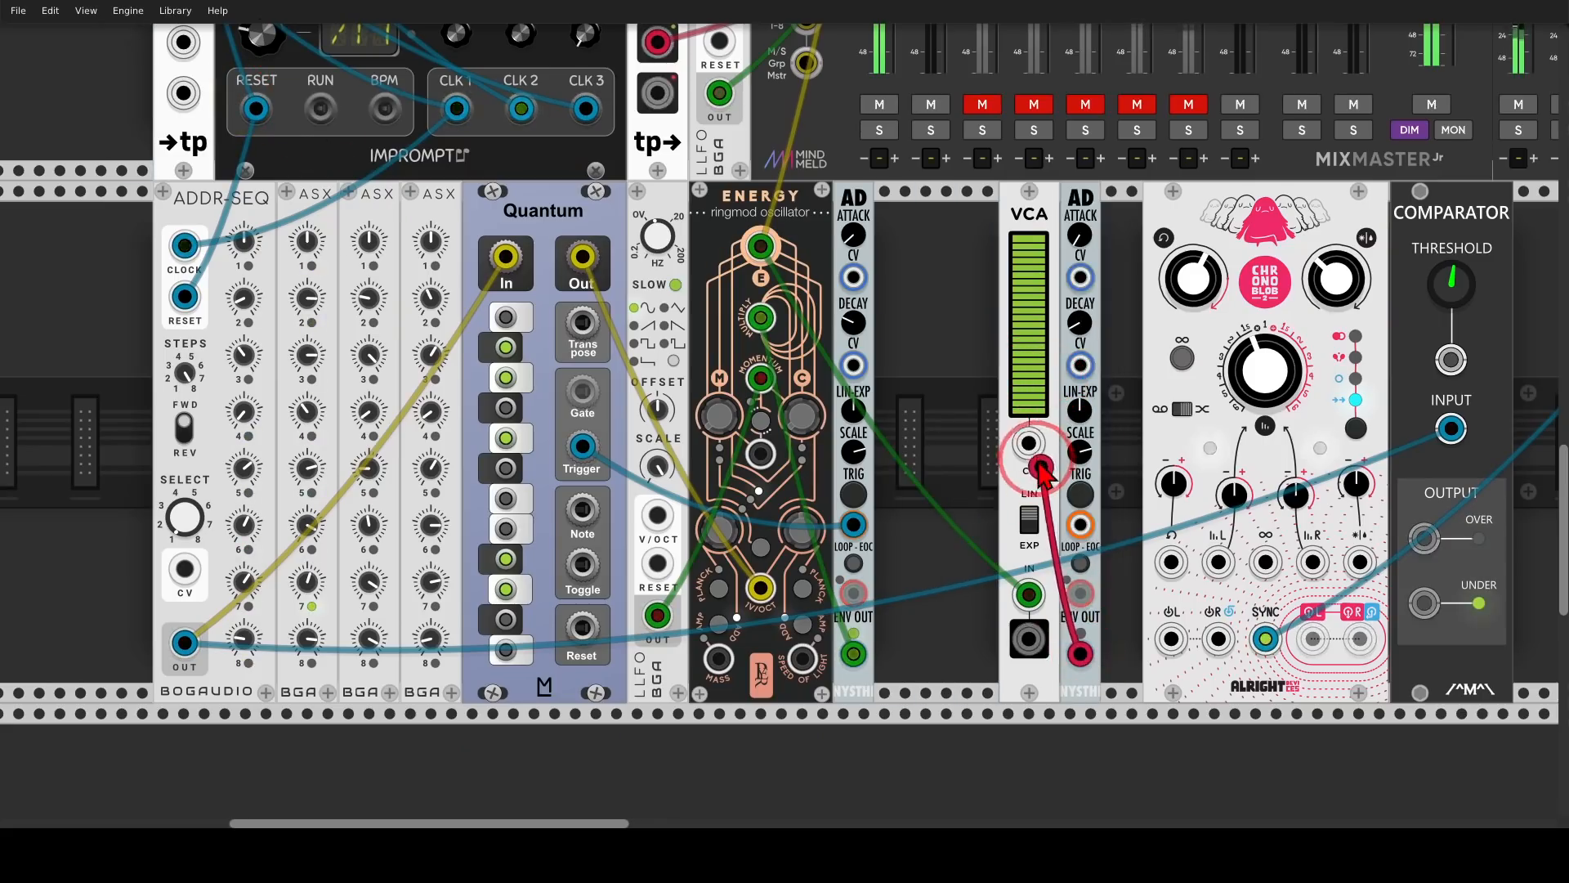
{"action": "left_click_drag", "start_coordinate": [1080, 236], "coordinate": [1080, 237]}
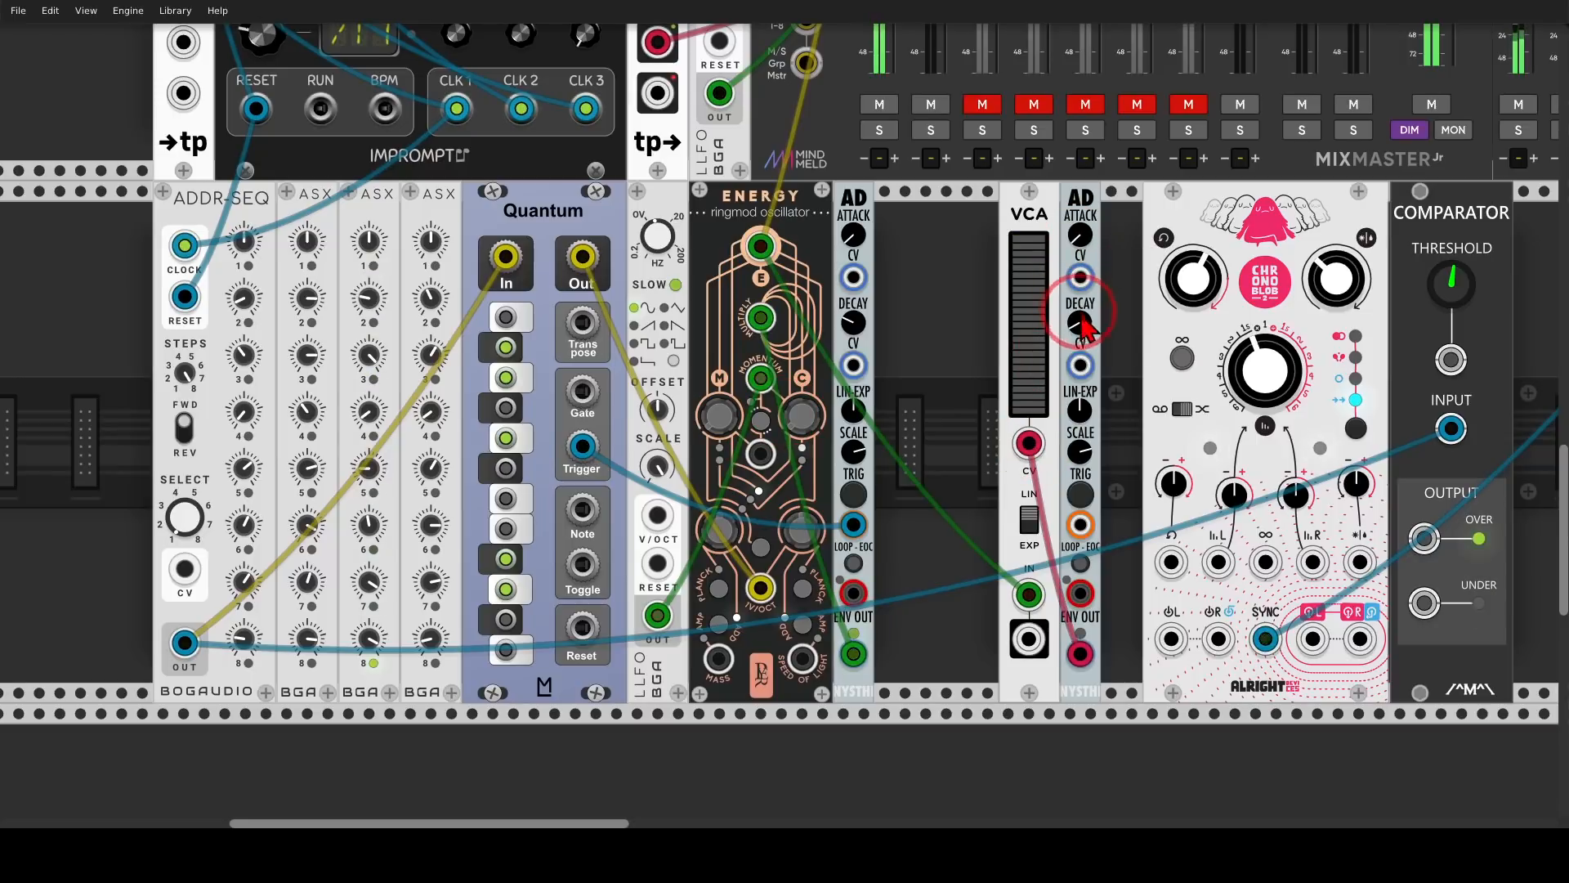
{"action": "left_click_drag", "start_coordinate": [1080, 323], "coordinate": [1080, 319]}
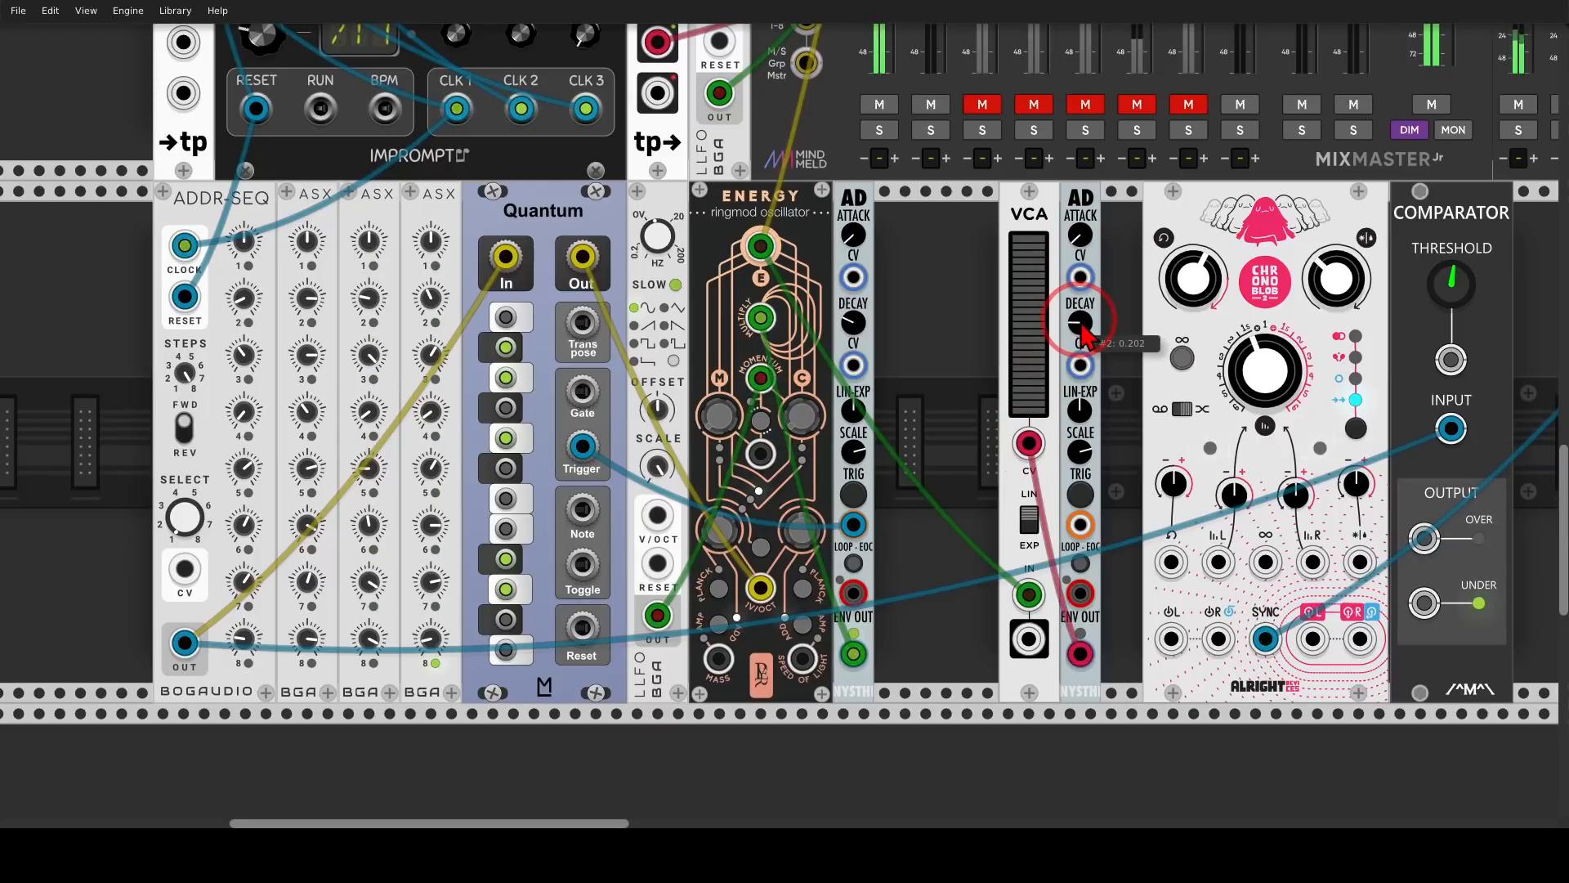
Patch the VCA output into Chronoblob2's left input and its left output into the mixer's delay channel, with Dry/Wet at 1
{"action": "left_click_drag", "start_coordinate": [1028, 639], "coordinate": [1163, 634]}
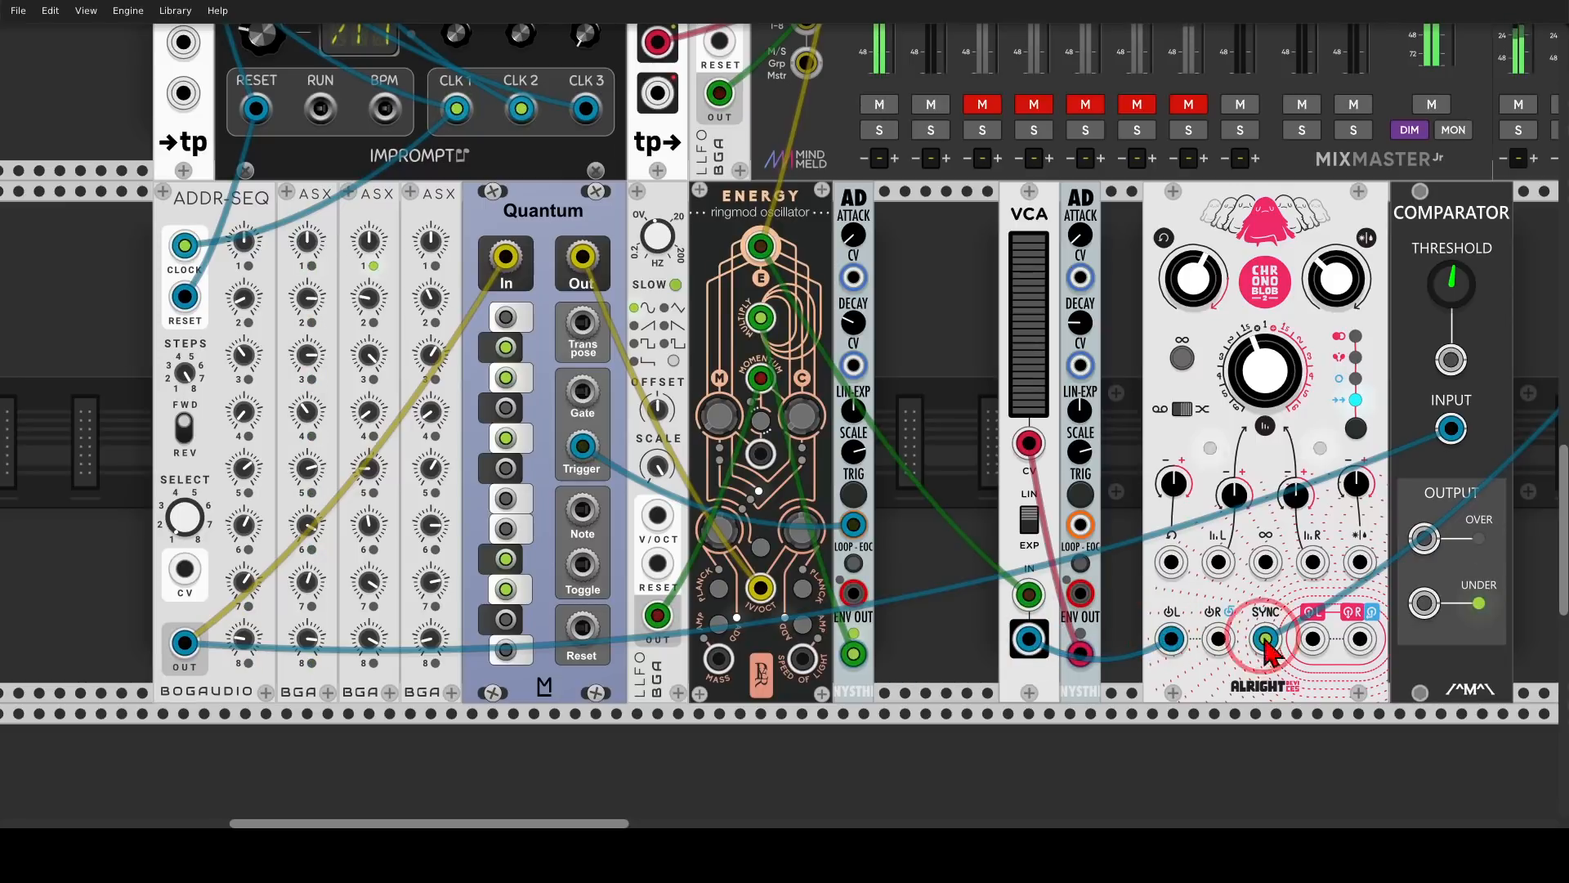
{"action": "left_click_drag", "start_coordinate": [1313, 638], "coordinate": [932, 92]}
{"action": "scroll", "coordinate": [1035, 517], "scroll_direction": "down", "scroll_amount": 5}
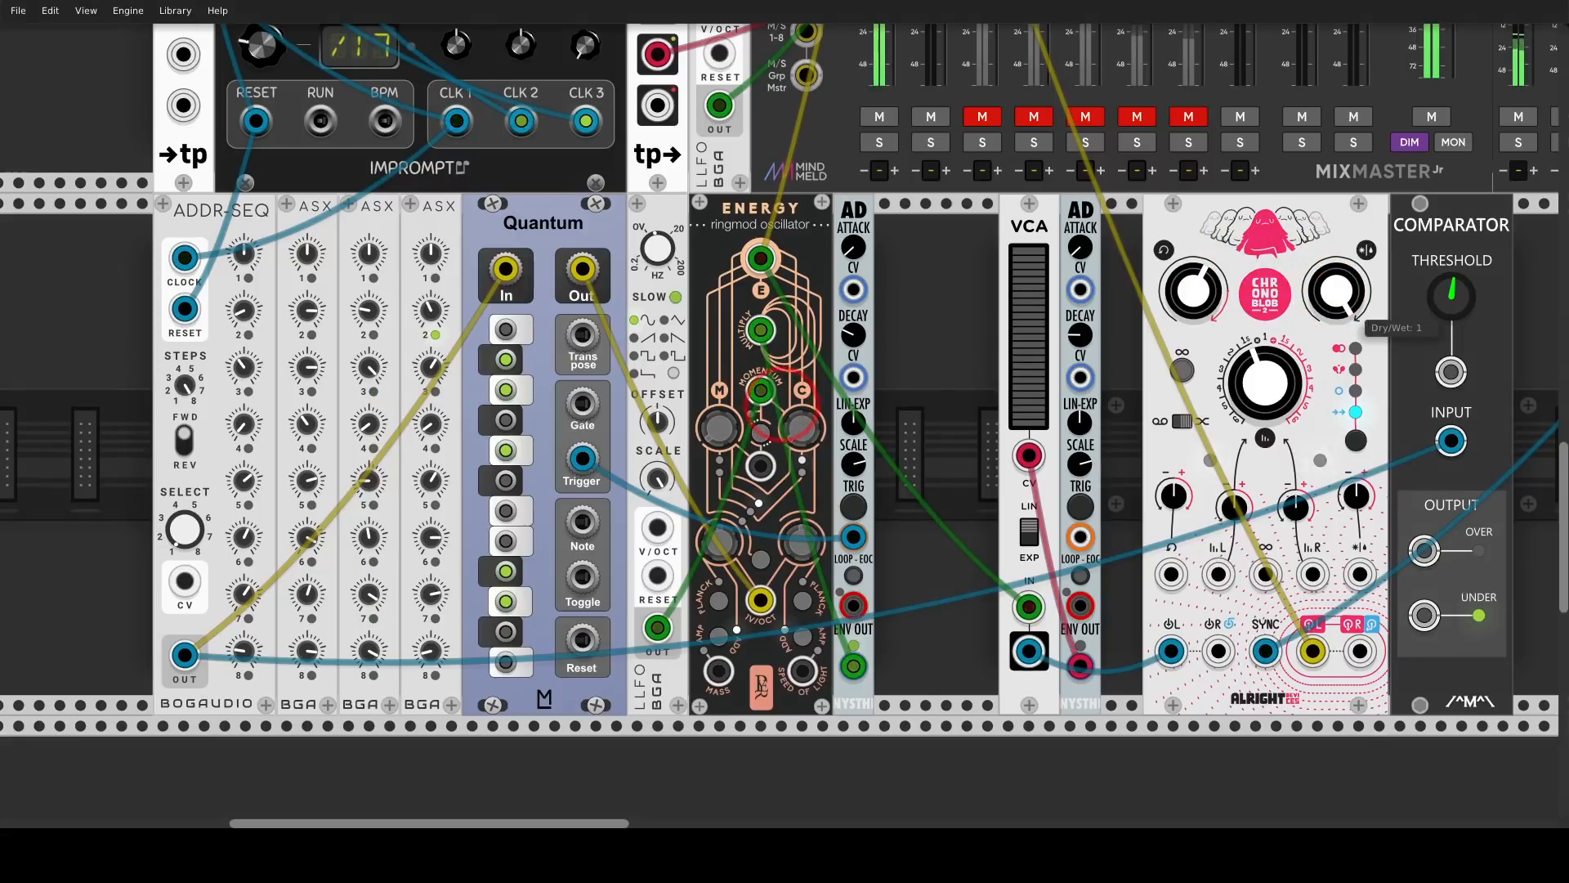
{"action": "left_click", "coordinate": [1290, 244]}
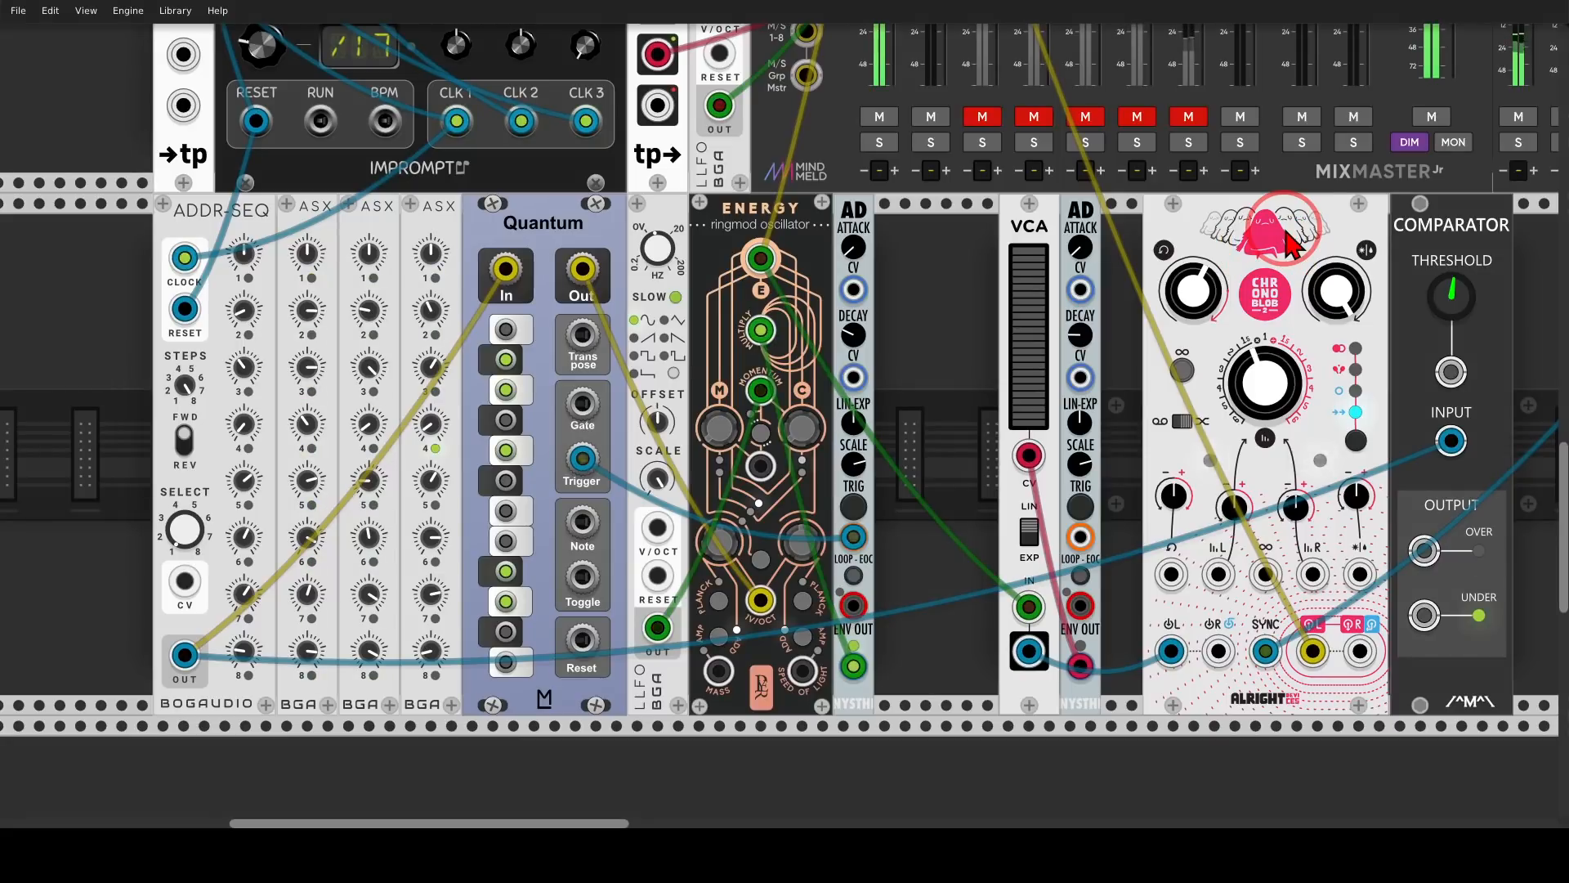
Place the Comparator directly before the VCA and patch its Over output into the second AD's trigger input
{"action": "left_click_drag", "start_coordinate": [1042, 229], "coordinate": [1100, 237]}
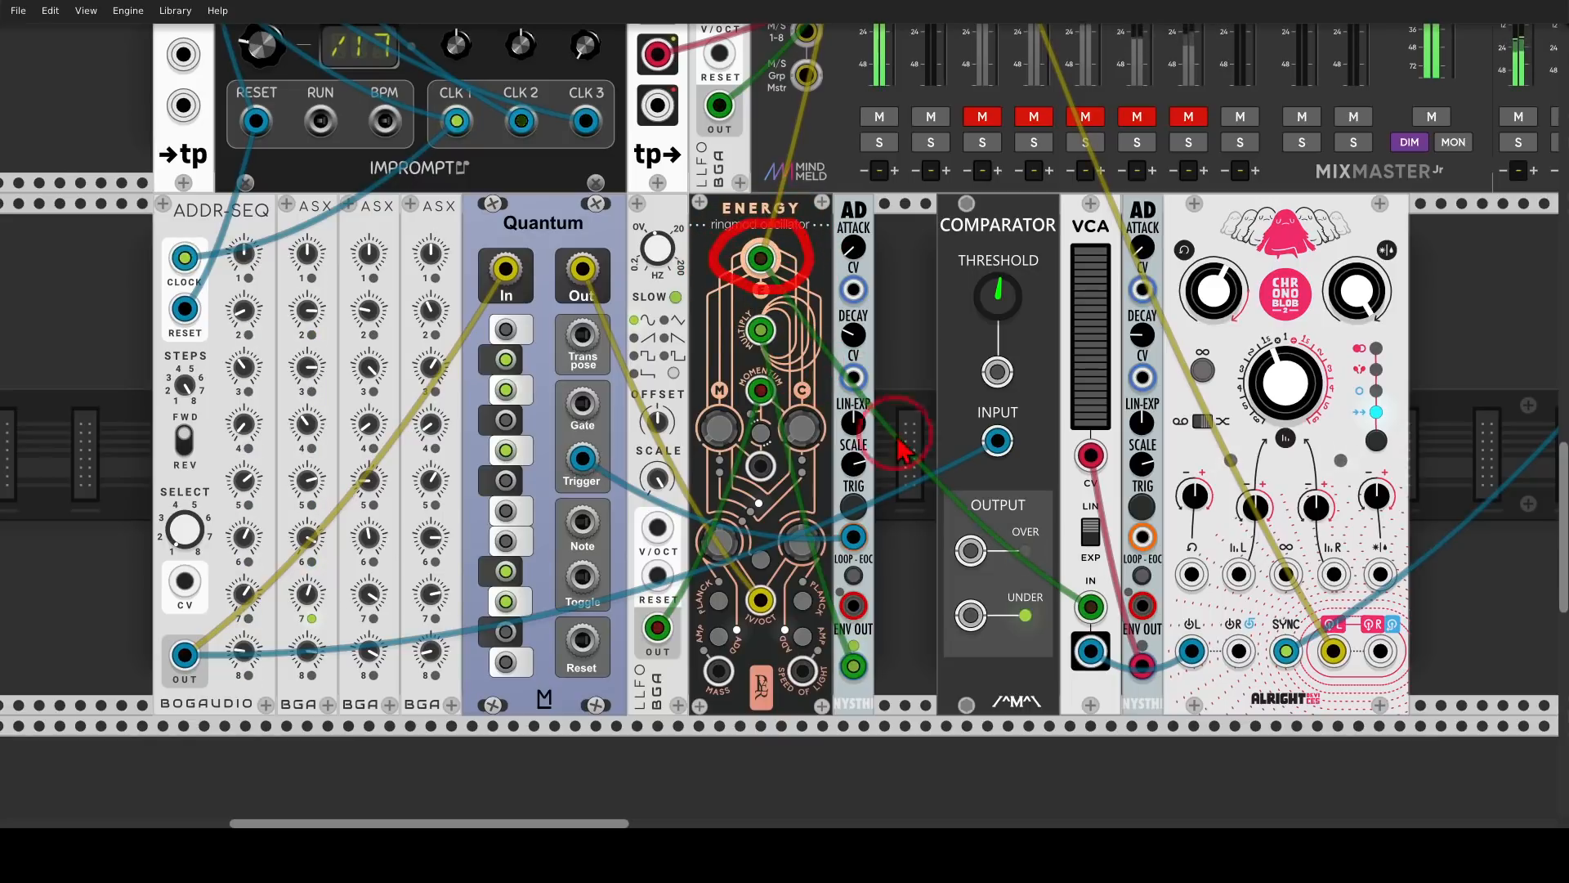
{"action": "left_click_drag", "start_coordinate": [971, 553], "coordinate": [968, 551]}
{"action": "left_click_drag", "start_coordinate": [1017, 599], "coordinate": [1142, 537]}
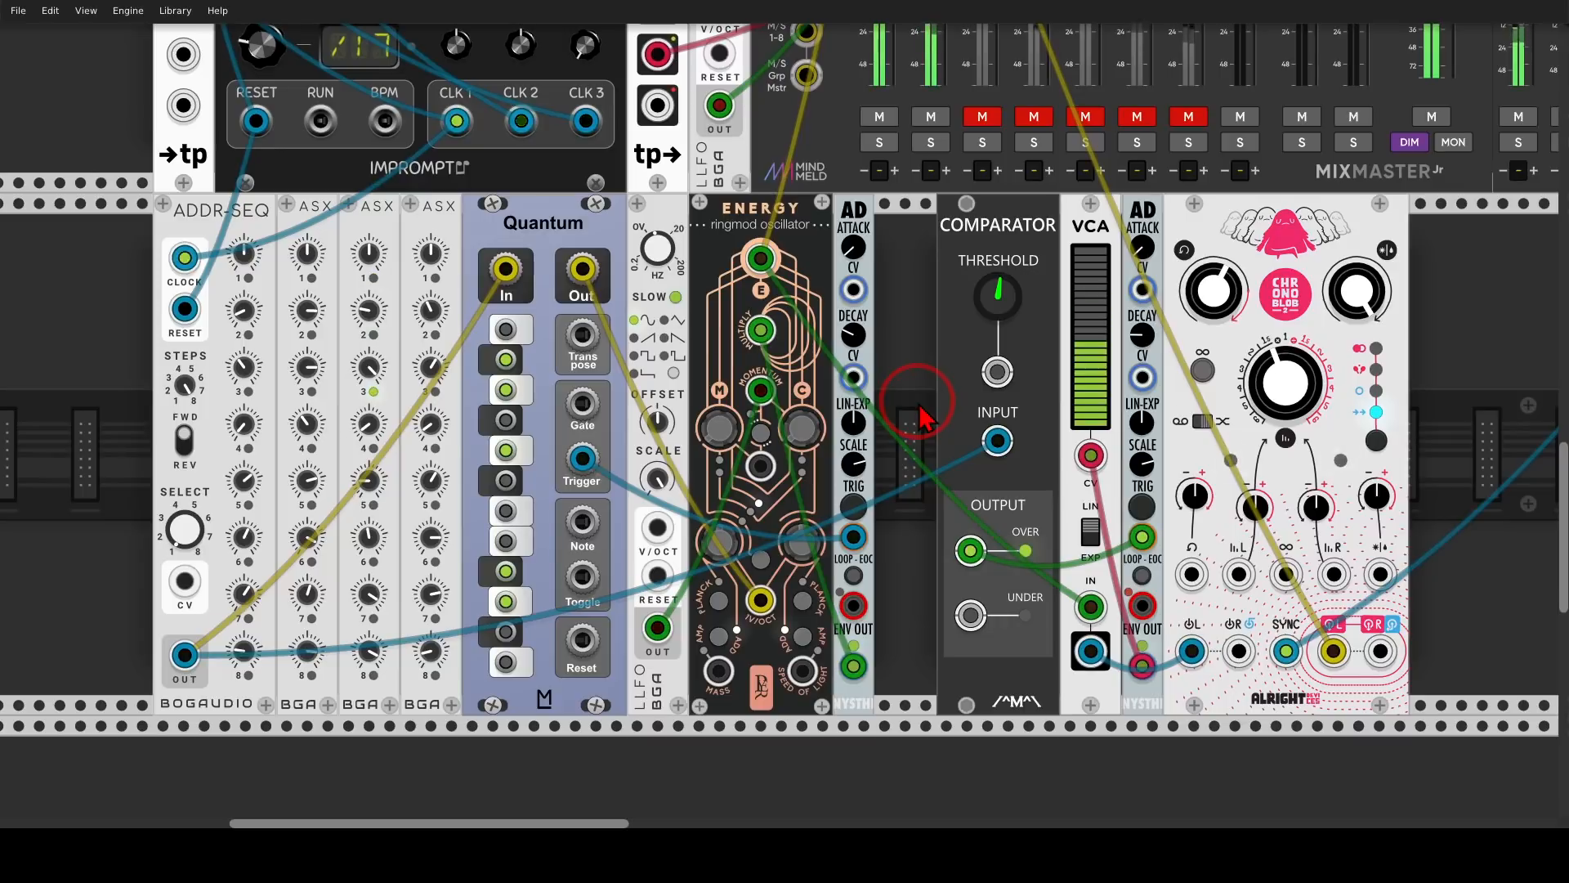
Examine how DivSeq's V/Oct signal reaches FM-OP and Compare, and how Compare triggers the second AD feeding the VCA and Chronoblob2
{"action": "scroll", "coordinate": [1181, 405], "scroll_direction": "right", "scroll_amount": 15}
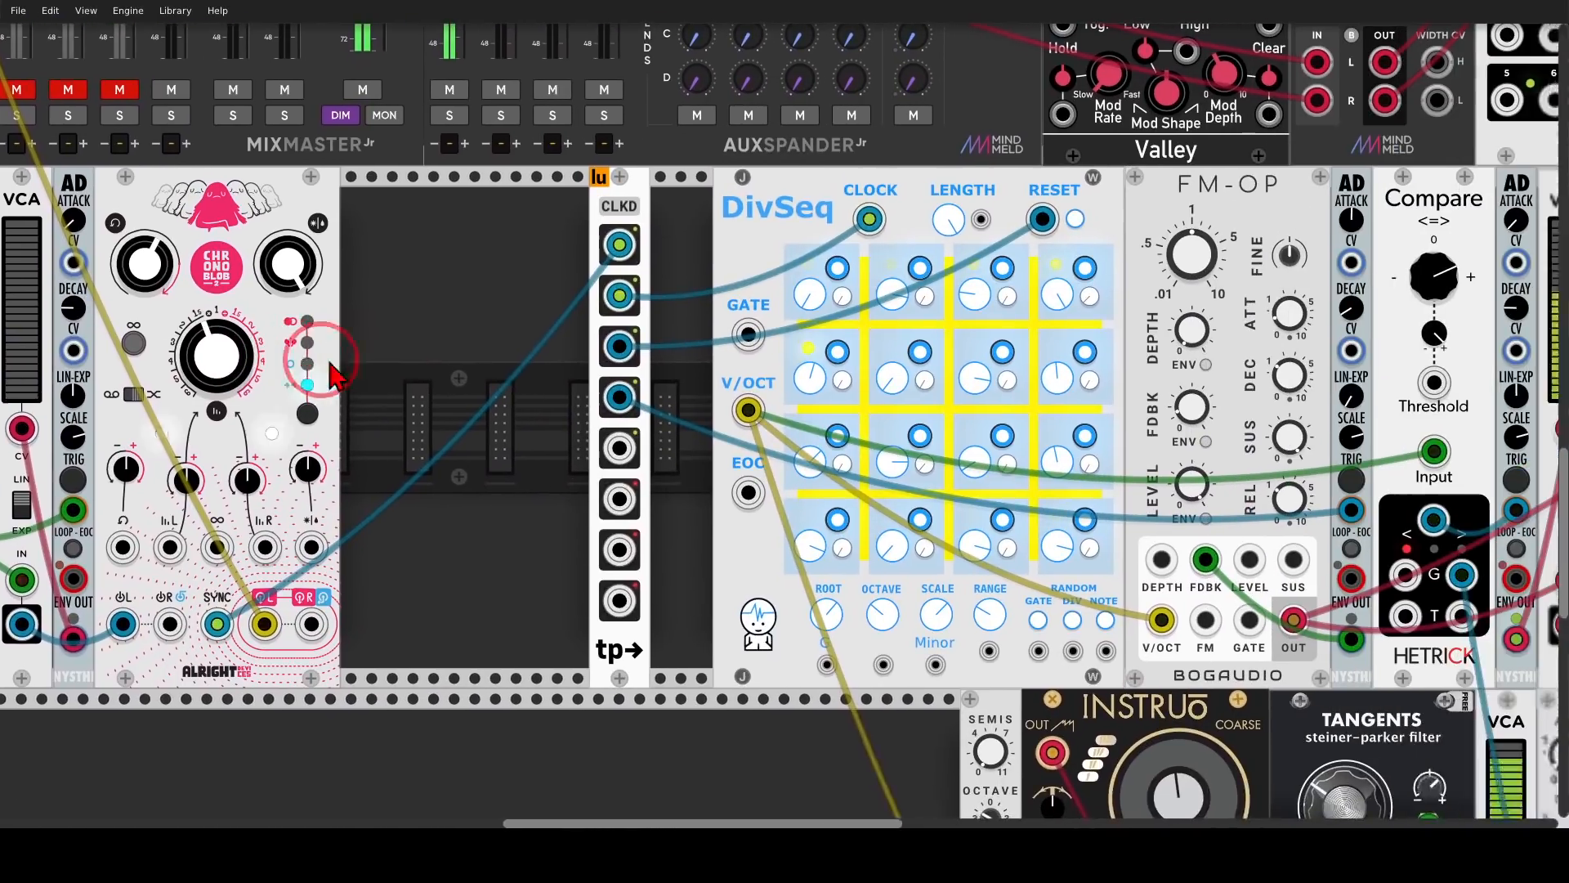
{"action": "scroll", "coordinate": [952, 398], "scroll_direction": "right", "scroll_amount": 3}
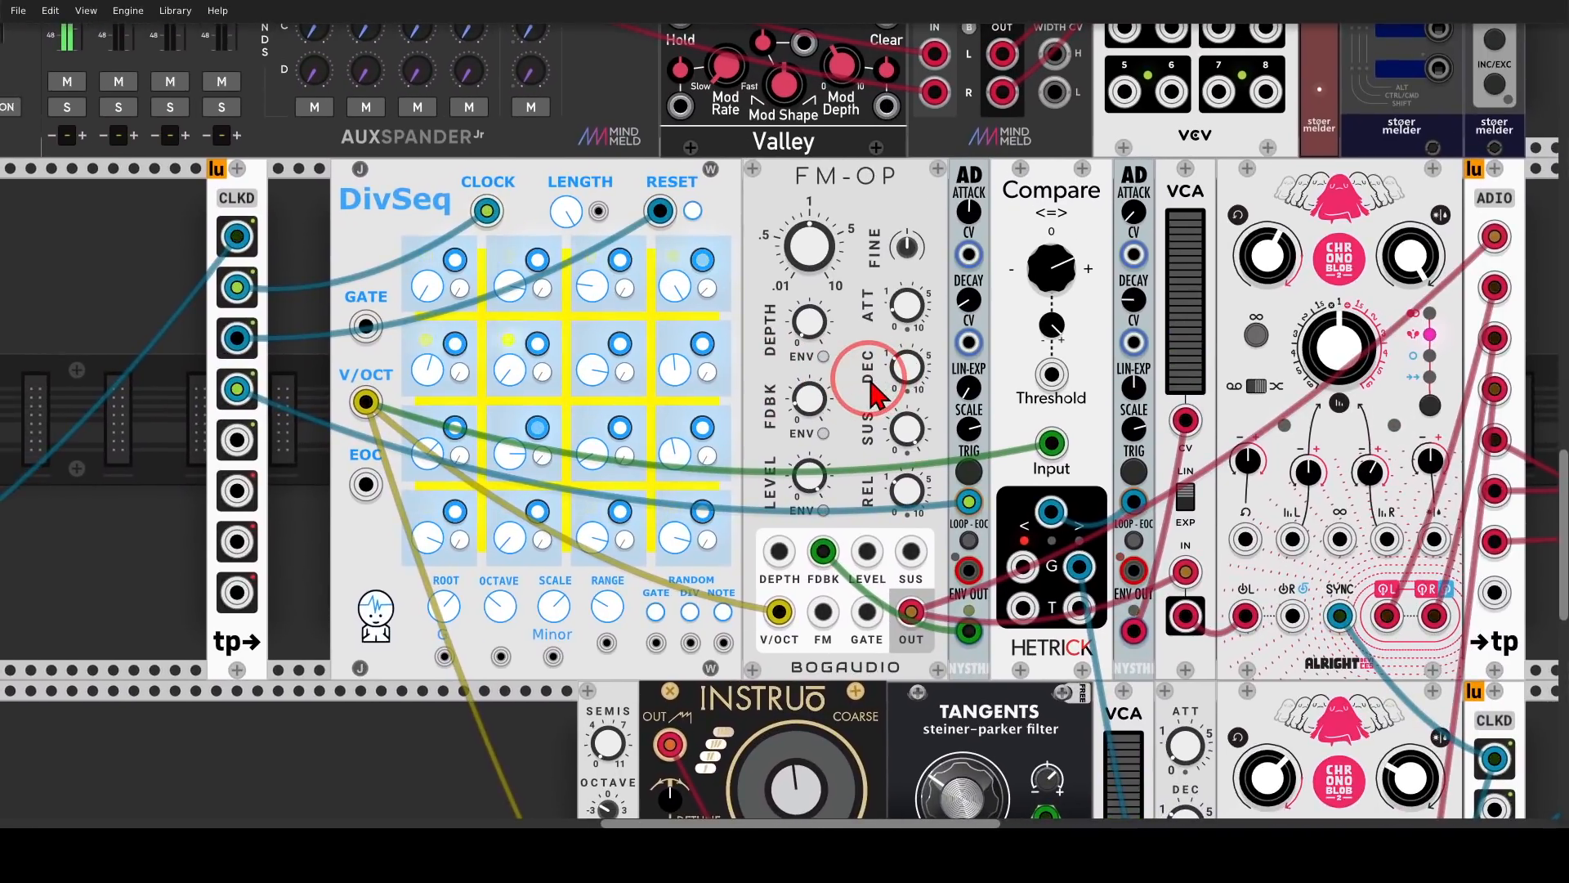
{"action": "mouse_move", "coordinate": [464, 187]}
{"action": "left_mouse_down"}
{"action": "mouse_move", "coordinate": [366, 228]}
{"action": "mouse_move", "coordinate": [449, 196]}
{"action": "mouse_move", "coordinate": [448, 237]}
{"action": "mouse_move", "coordinate": [718, 287]}
{"action": "mouse_move", "coordinate": [746, 256]}
{"action": "mouse_move", "coordinate": [762, 335]}
{"action": "left_mouse_up"}
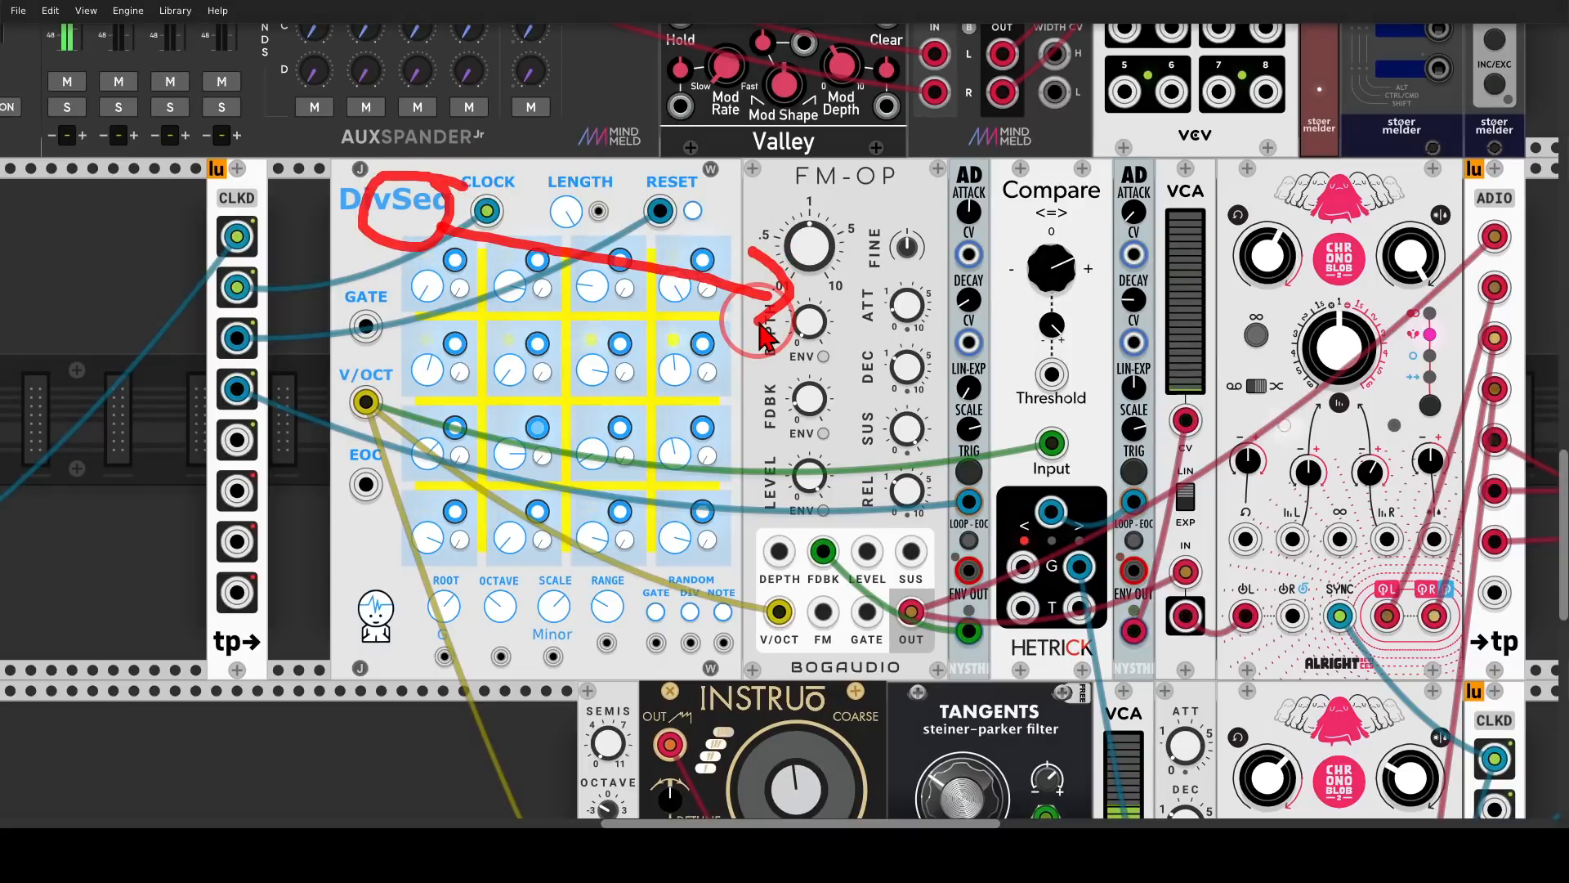
{"action": "key", "text": "Escape"}
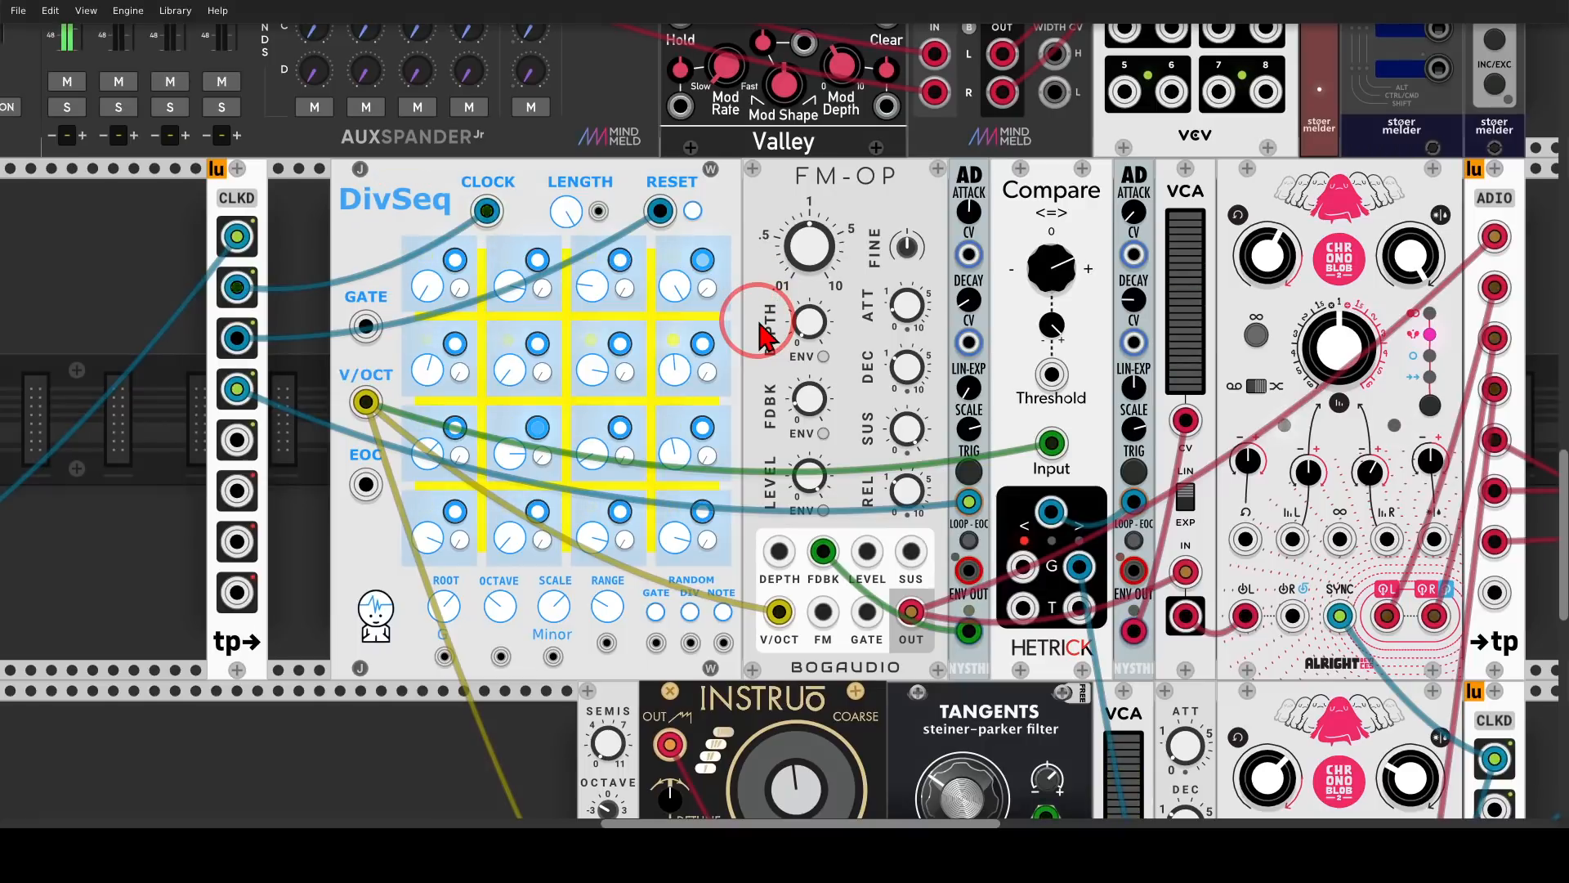
{"action": "left_click_drag", "start_coordinate": [853, 287], "coordinate": [762, 293]}
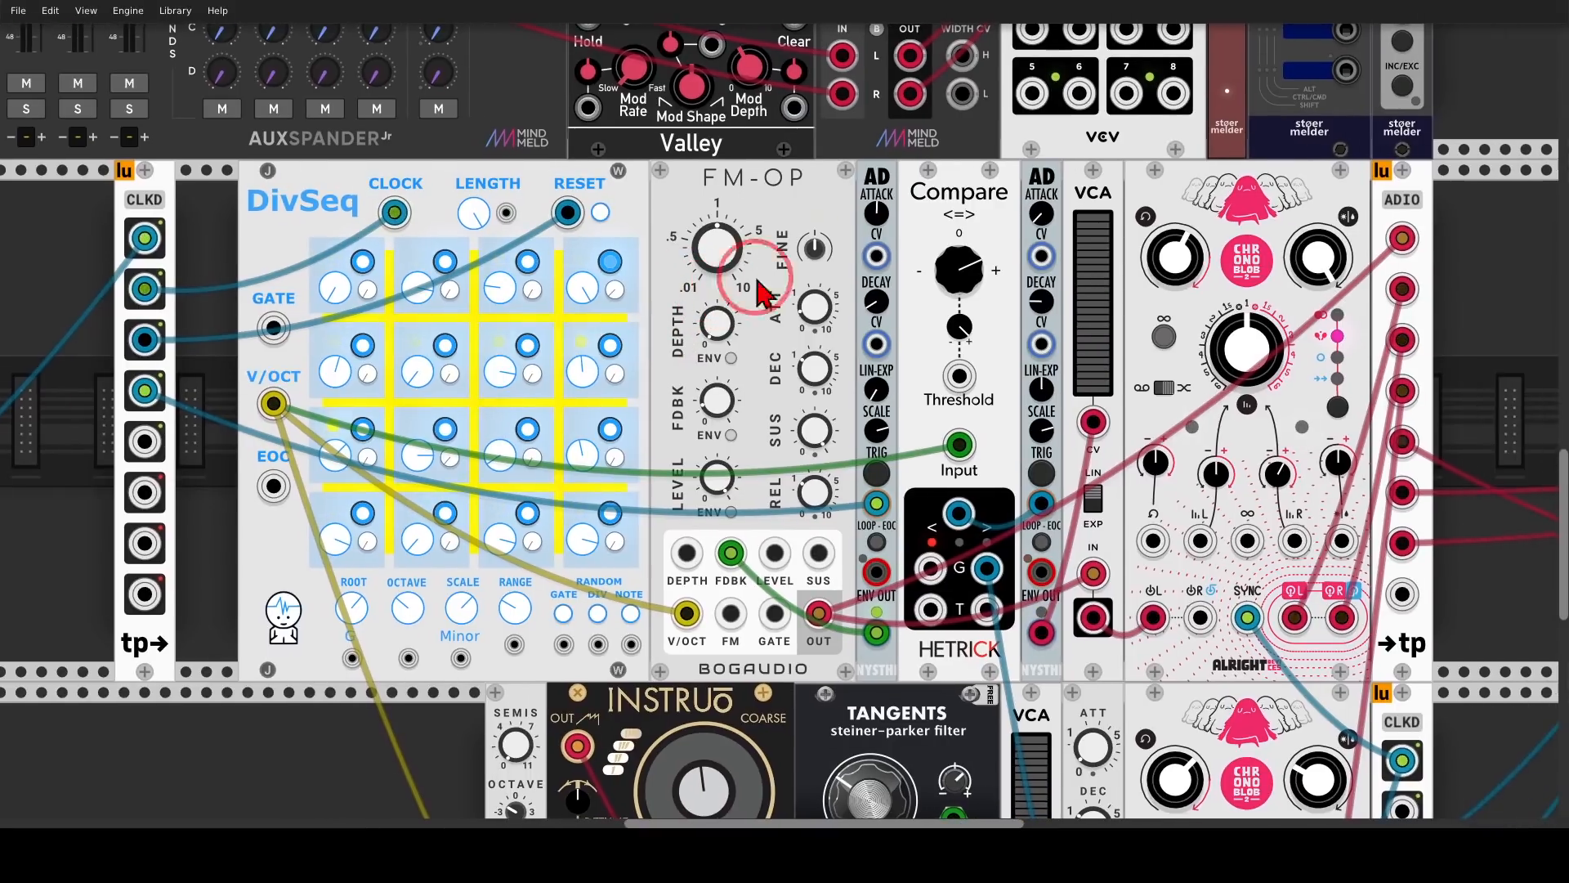
{"action": "mouse_move", "coordinate": [1011, 168]}
{"action": "left_mouse_down"}
{"action": "mouse_move", "coordinate": [954, 238]}
{"action": "mouse_move", "coordinate": [1008, 173]}
{"action": "left_mouse_up"}
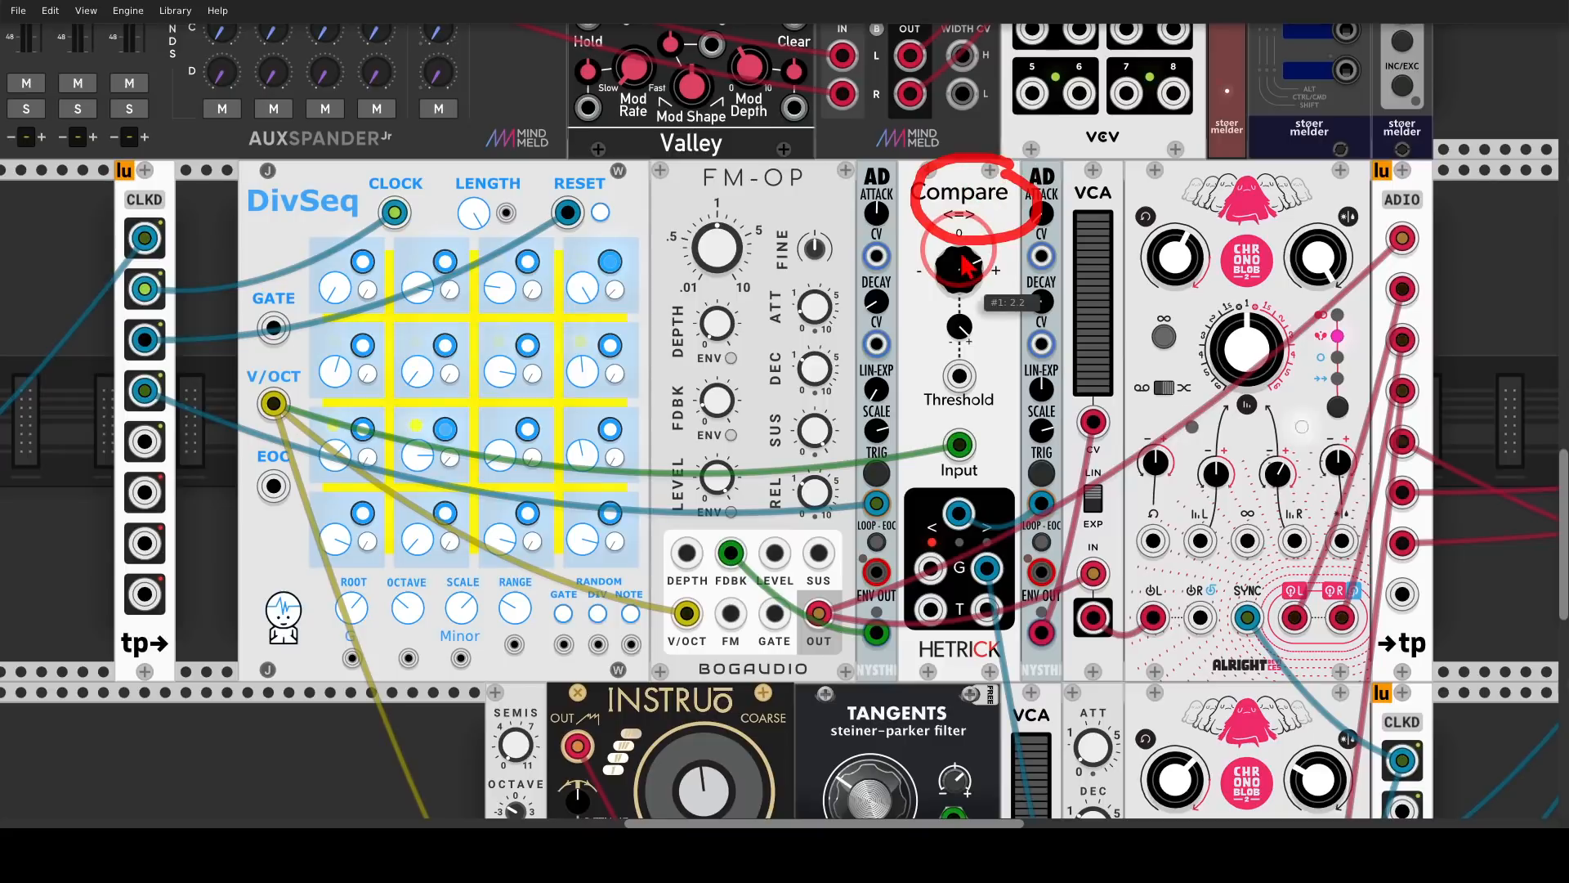
{"action": "key", "text": "Escape"}
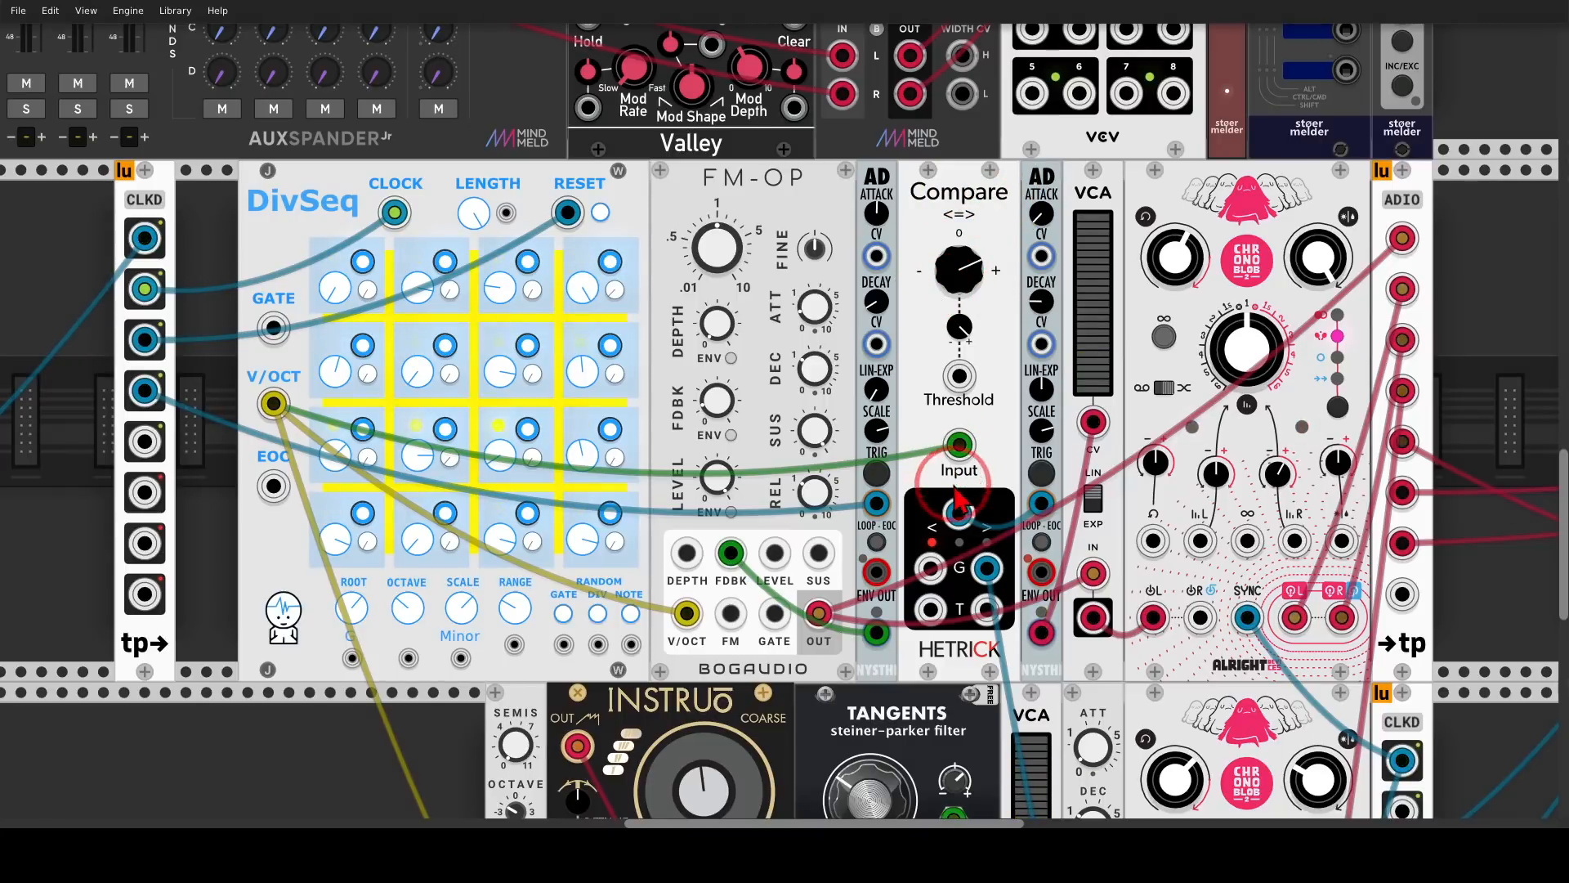
{"action": "mouse_move", "coordinate": [958, 495]}
{"action": "left_mouse_down"}
{"action": "mouse_move", "coordinate": [922, 511]}
{"action": "mouse_move", "coordinate": [952, 543]}
{"action": "mouse_move", "coordinate": [1002, 549]}
{"action": "mouse_move", "coordinate": [975, 490]}
{"action": "left_mouse_up"}
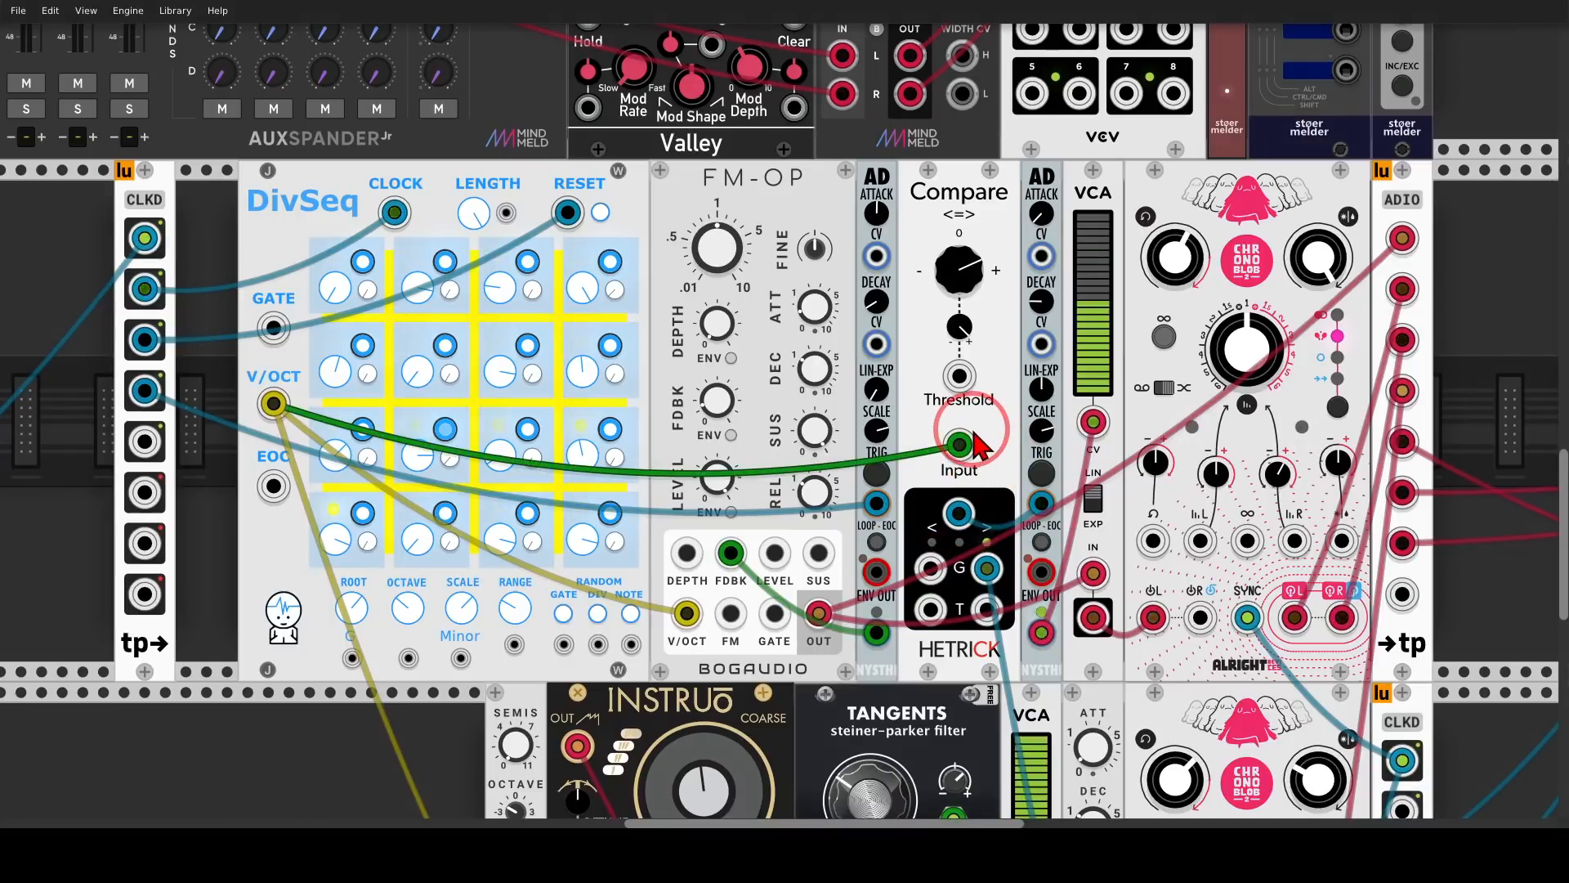
{"action": "mouse_move", "coordinate": [981, 419]}
{"action": "left_mouse_down"}
{"action": "mouse_move", "coordinate": [981, 441]}
{"action": "mouse_move", "coordinate": [961, 327]}
{"action": "mouse_move", "coordinate": [983, 310]}
{"action": "left_mouse_up"}
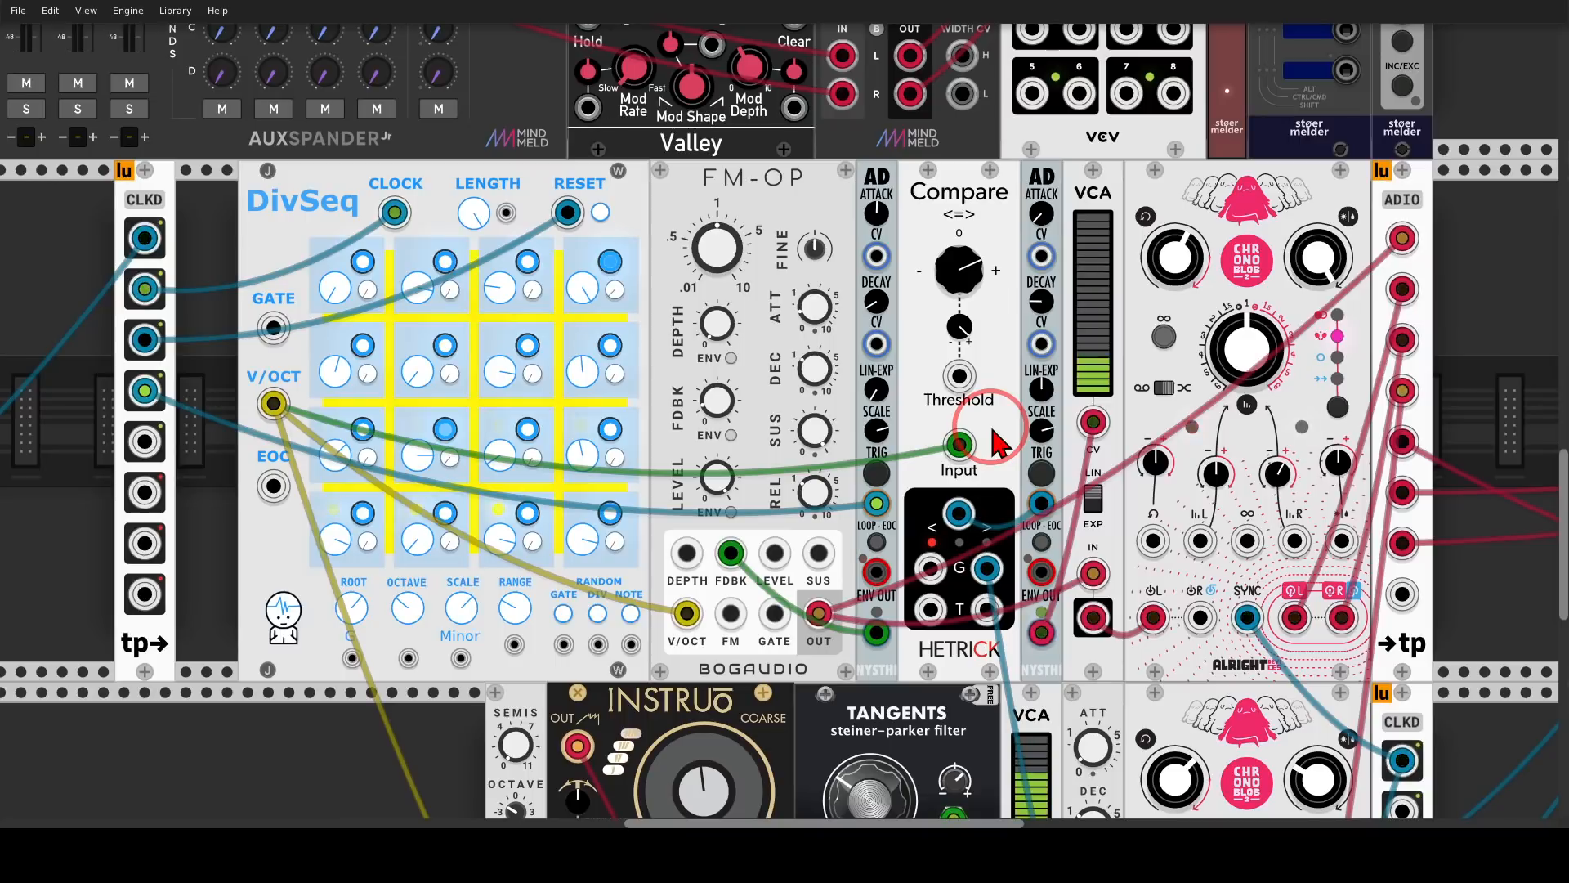
{"action": "mouse_move", "coordinate": [1036, 480]}
{"action": "left_mouse_down"}
{"action": "mouse_move", "coordinate": [1020, 522]}
{"action": "mouse_move", "coordinate": [1054, 511]}
{"action": "mouse_move", "coordinate": [1041, 485]}
{"action": "left_mouse_up"}
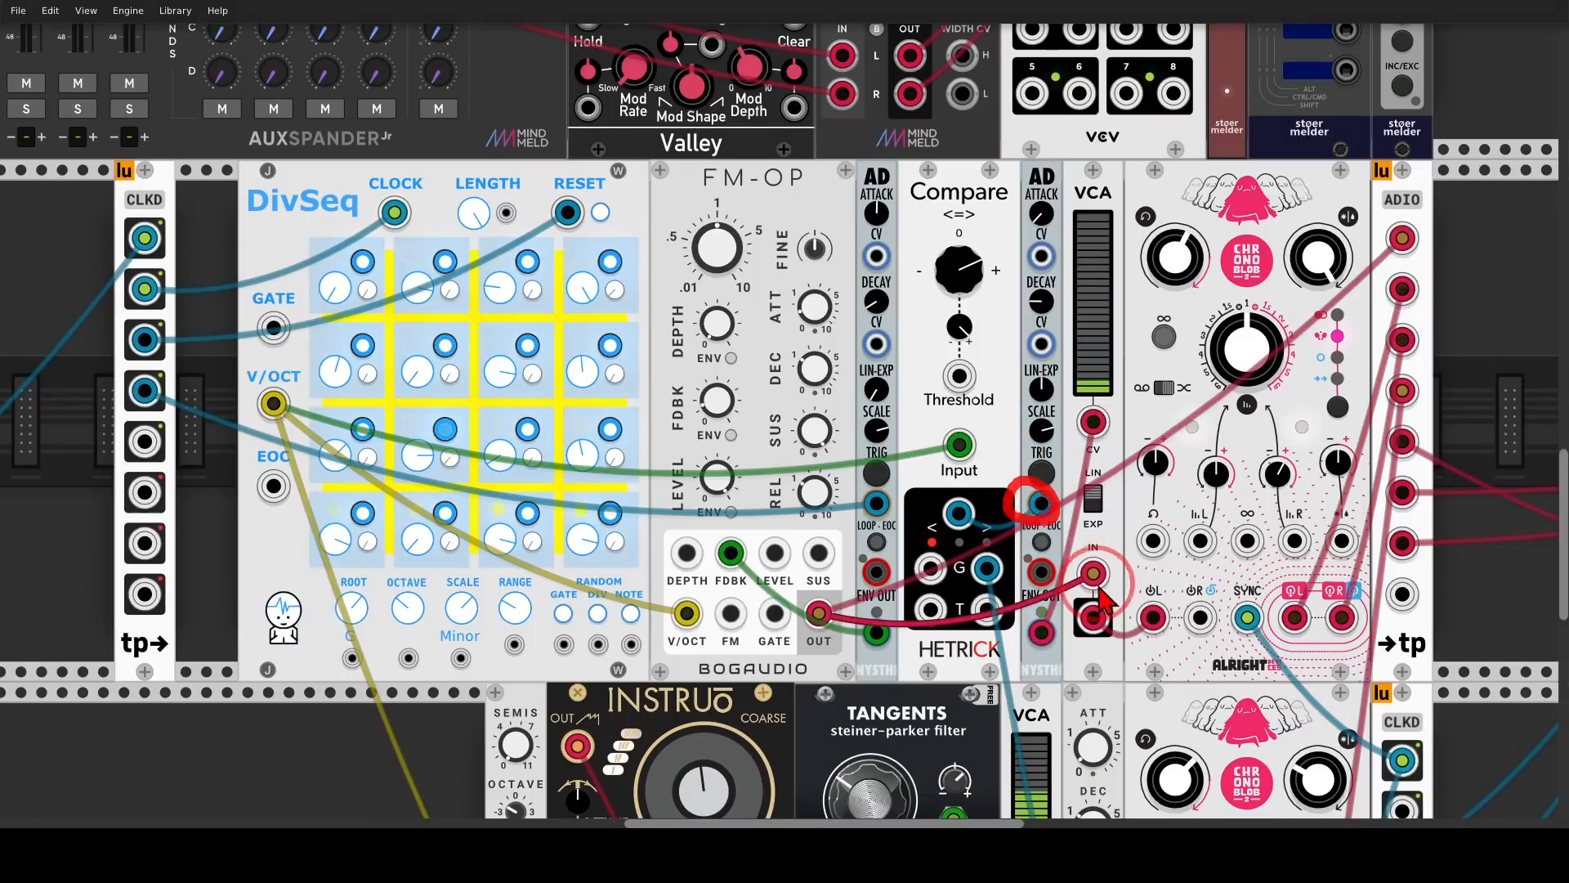
{"action": "mouse_move", "coordinate": [1124, 556]}
{"action": "left_mouse_down"}
{"action": "mouse_move", "coordinate": [1065, 606]}
{"action": "mouse_move", "coordinate": [1124, 576]}
{"action": "left_mouse_up"}
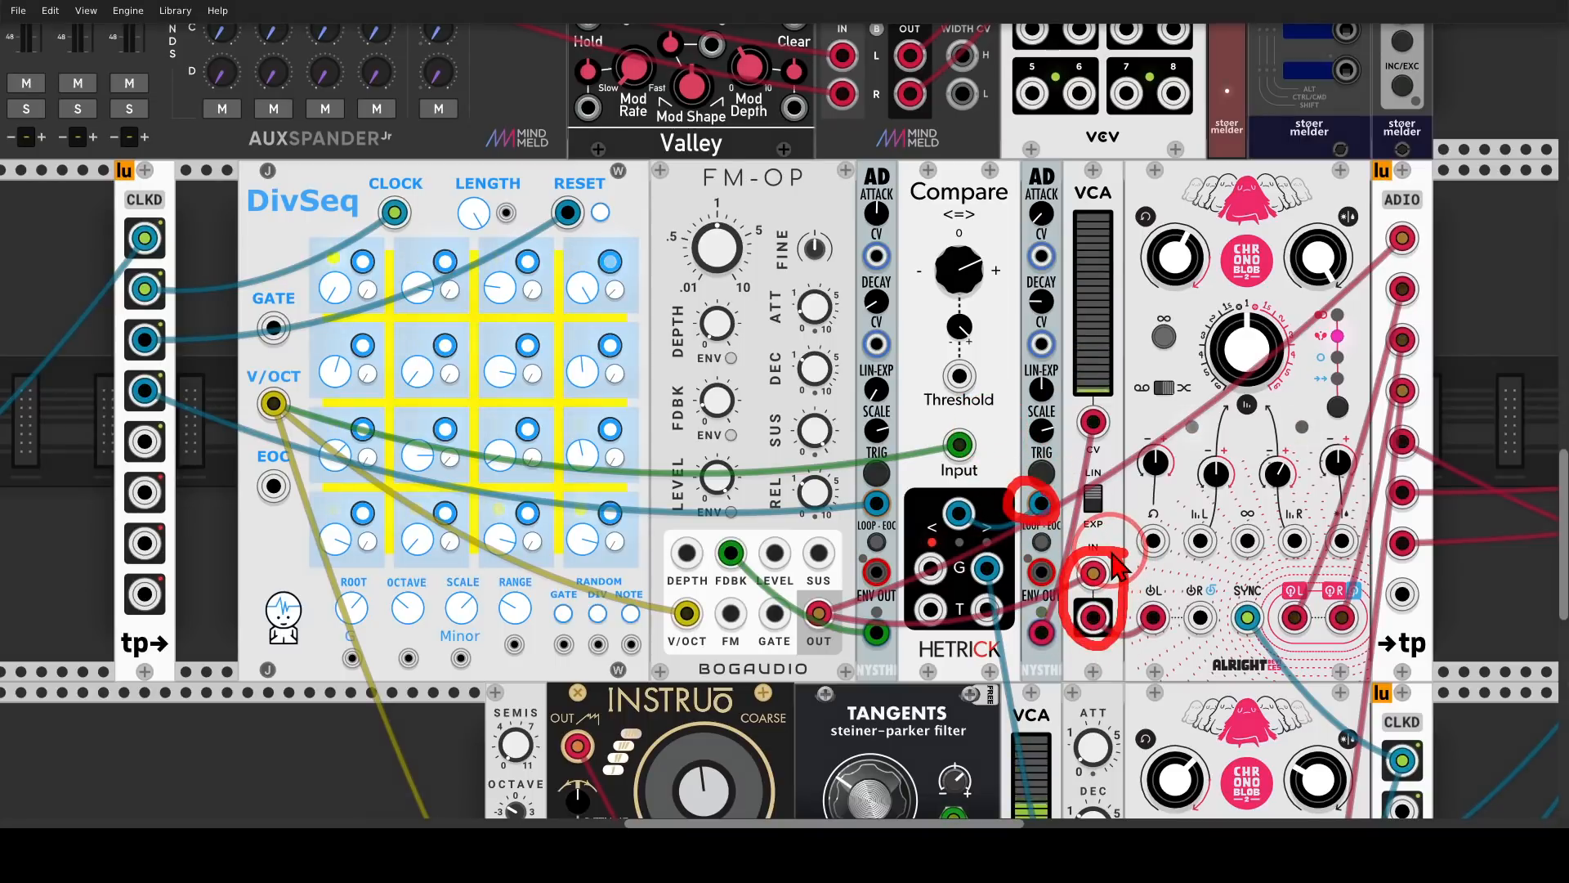
{"action": "key", "text": "Escape"}
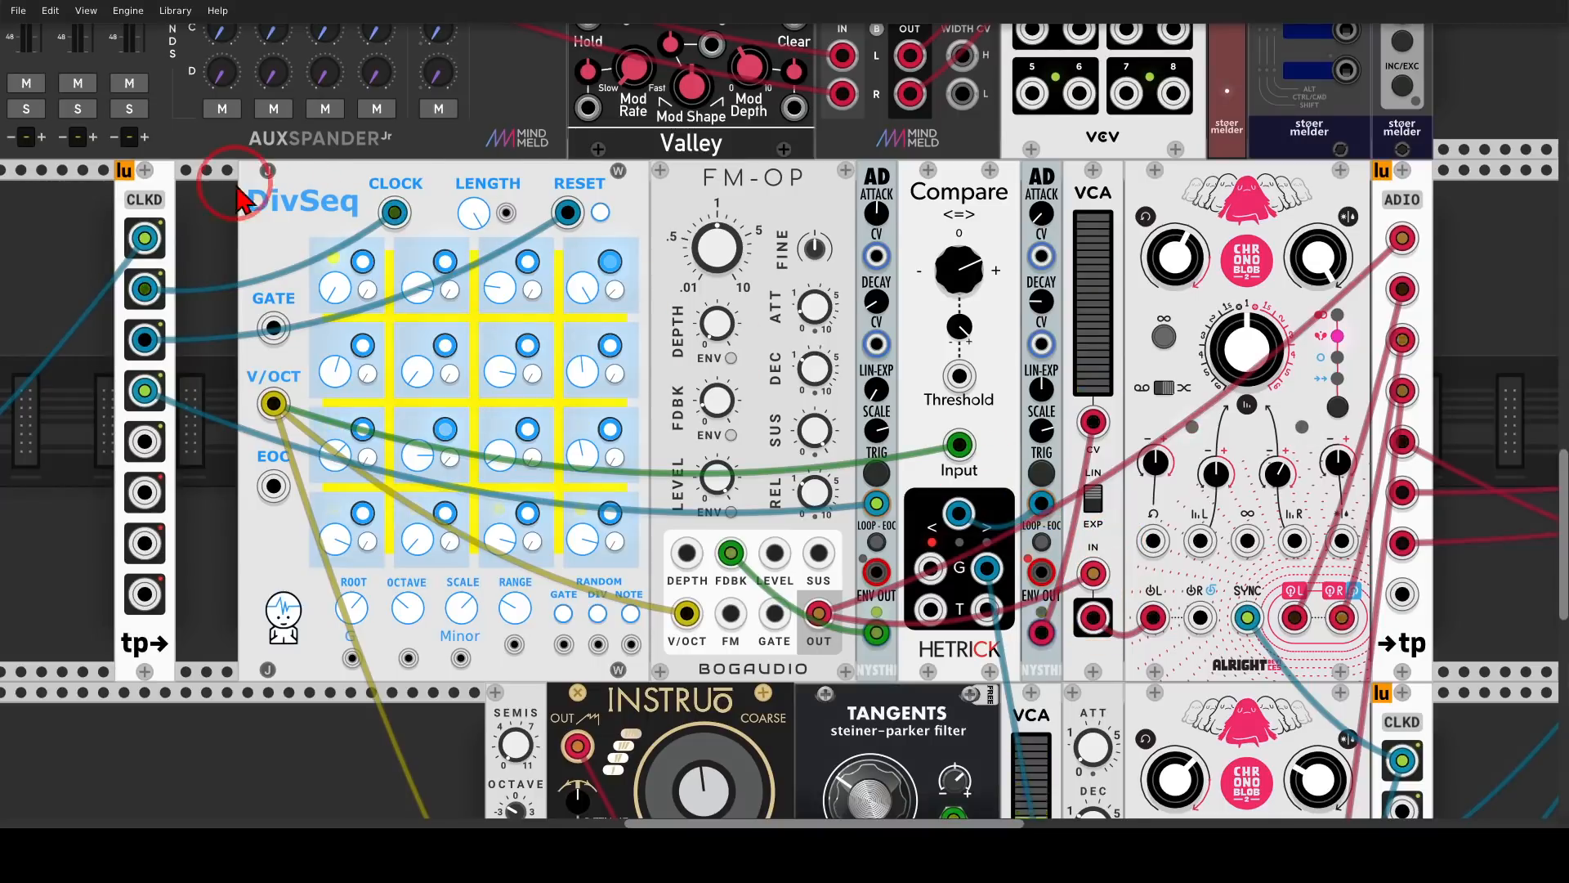
Unmute the third and fourth channels on the MixMaster
{"action": "left_click_drag", "start_coordinate": [301, 198], "coordinate": [1243, 400]}
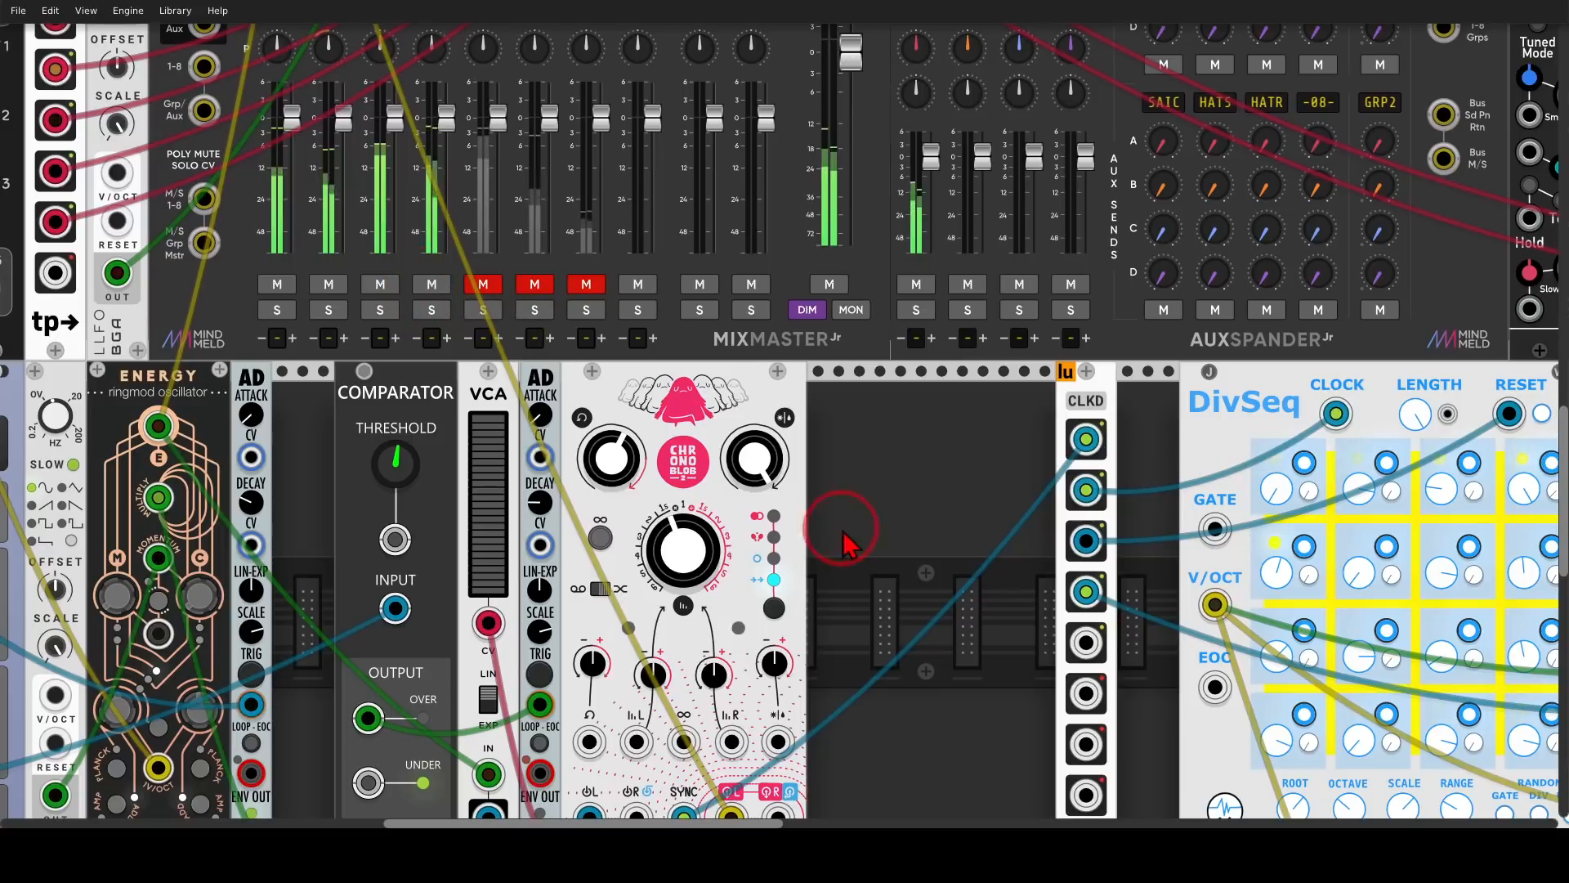
{"action": "left_click_drag", "start_coordinate": [923, 519], "coordinate": [162, 336]}
{"action": "left_click_drag", "start_coordinate": [1040, 395], "coordinate": [890, 385]}
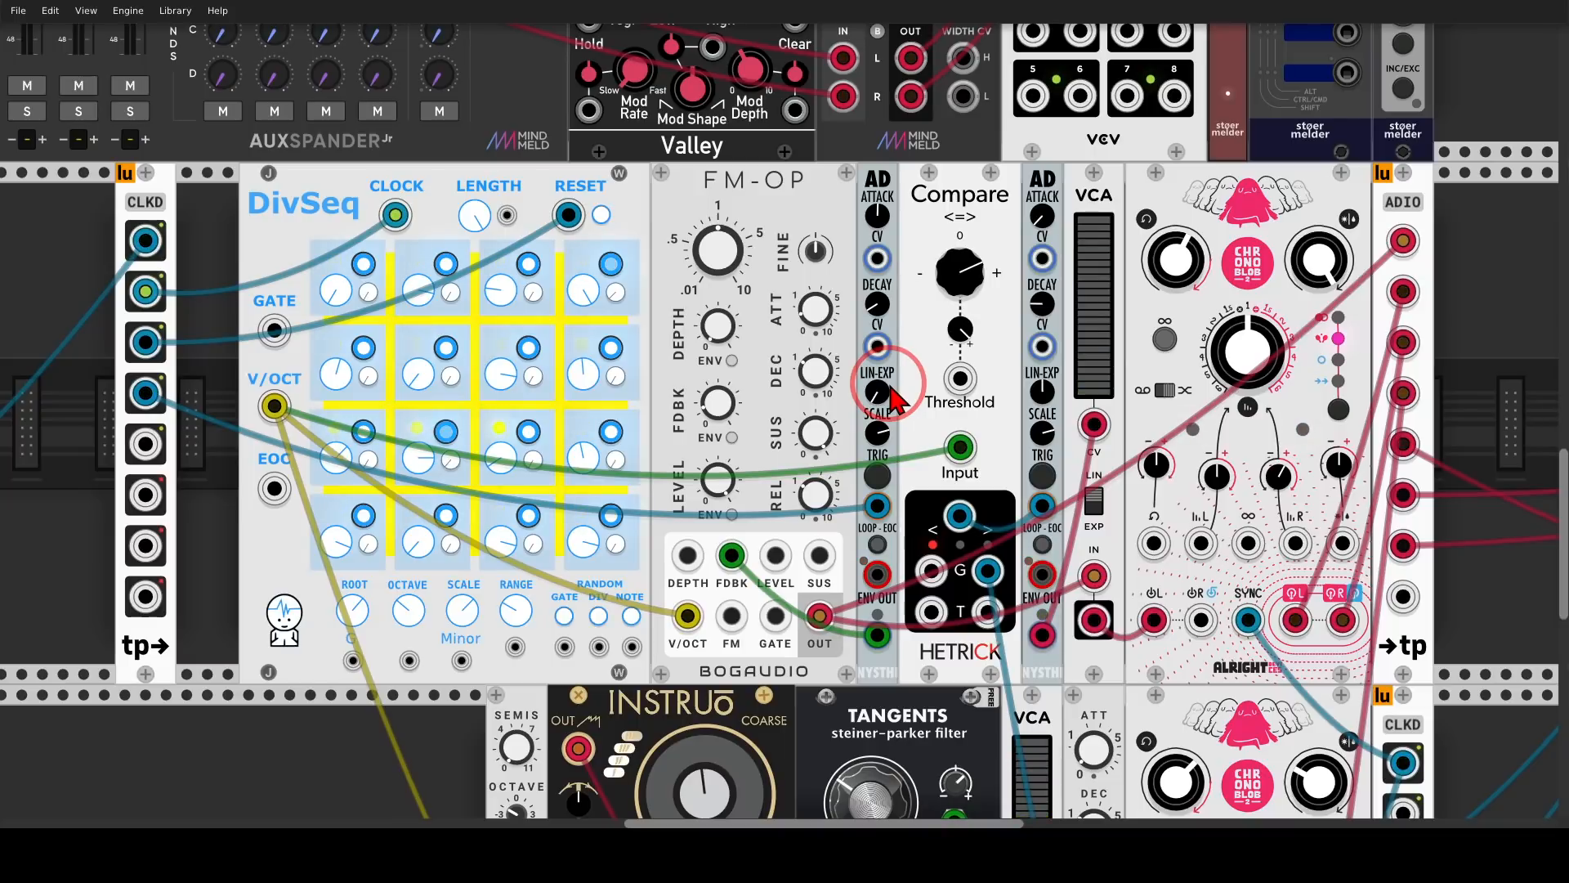
Review the saïch voice gated by the Compare module, and unmute its SAIC channel on the MixMaster
{"action": "scroll", "coordinate": [892, 401], "scroll_direction": "down", "scroll_amount": 5}
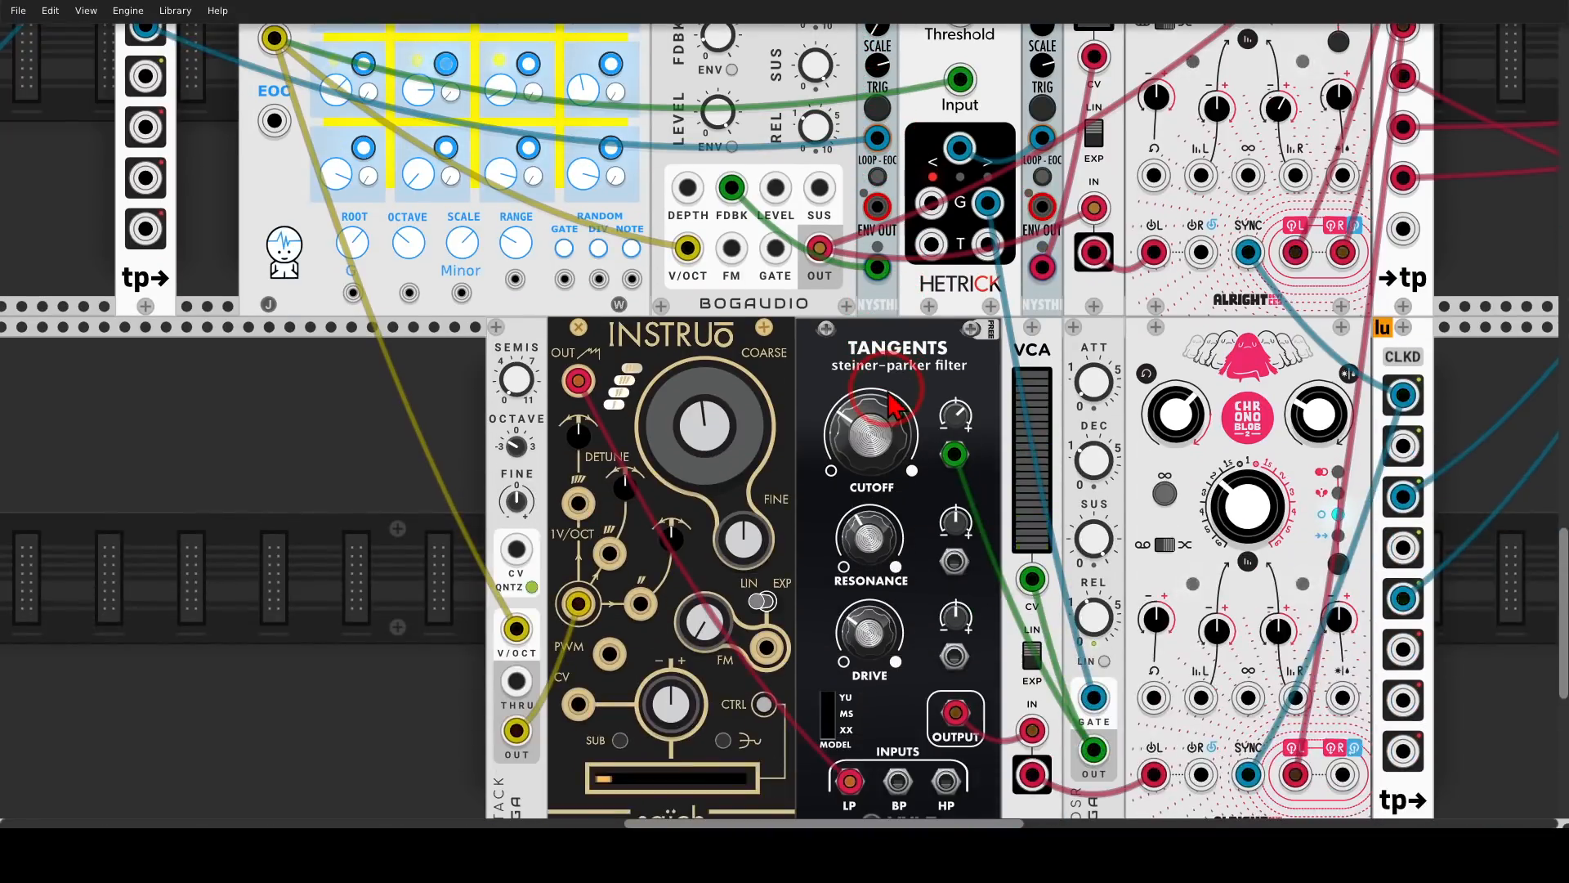
{"action": "scroll", "coordinate": [891, 405], "scroll_direction": "down", "scroll_amount": 1}
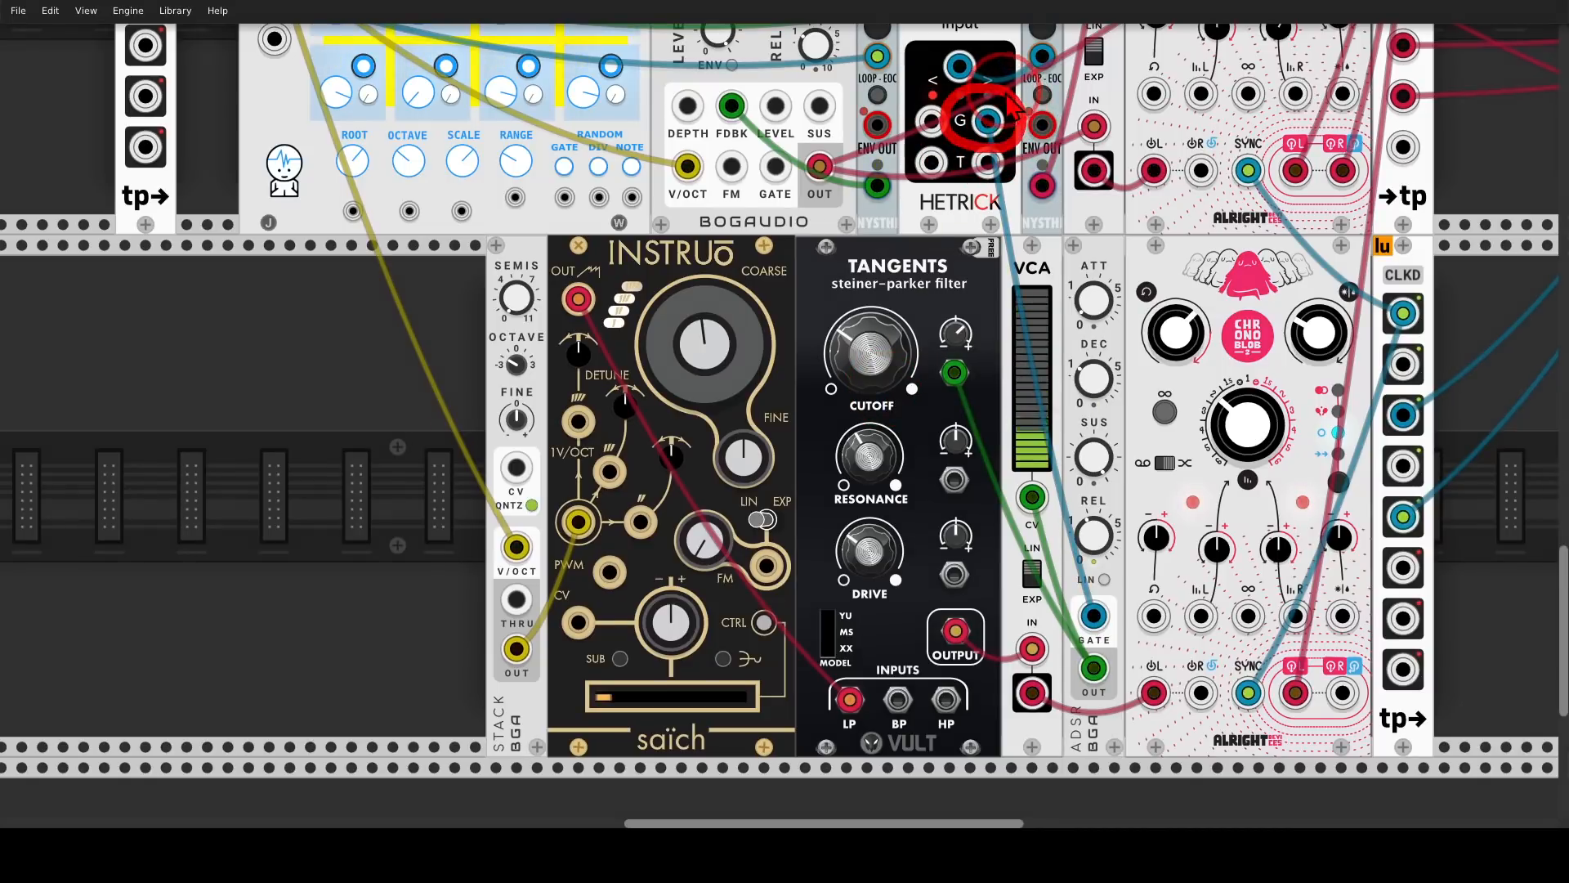
{"action": "left_click_drag", "start_coordinate": [1013, 106], "coordinate": [1095, 457]}
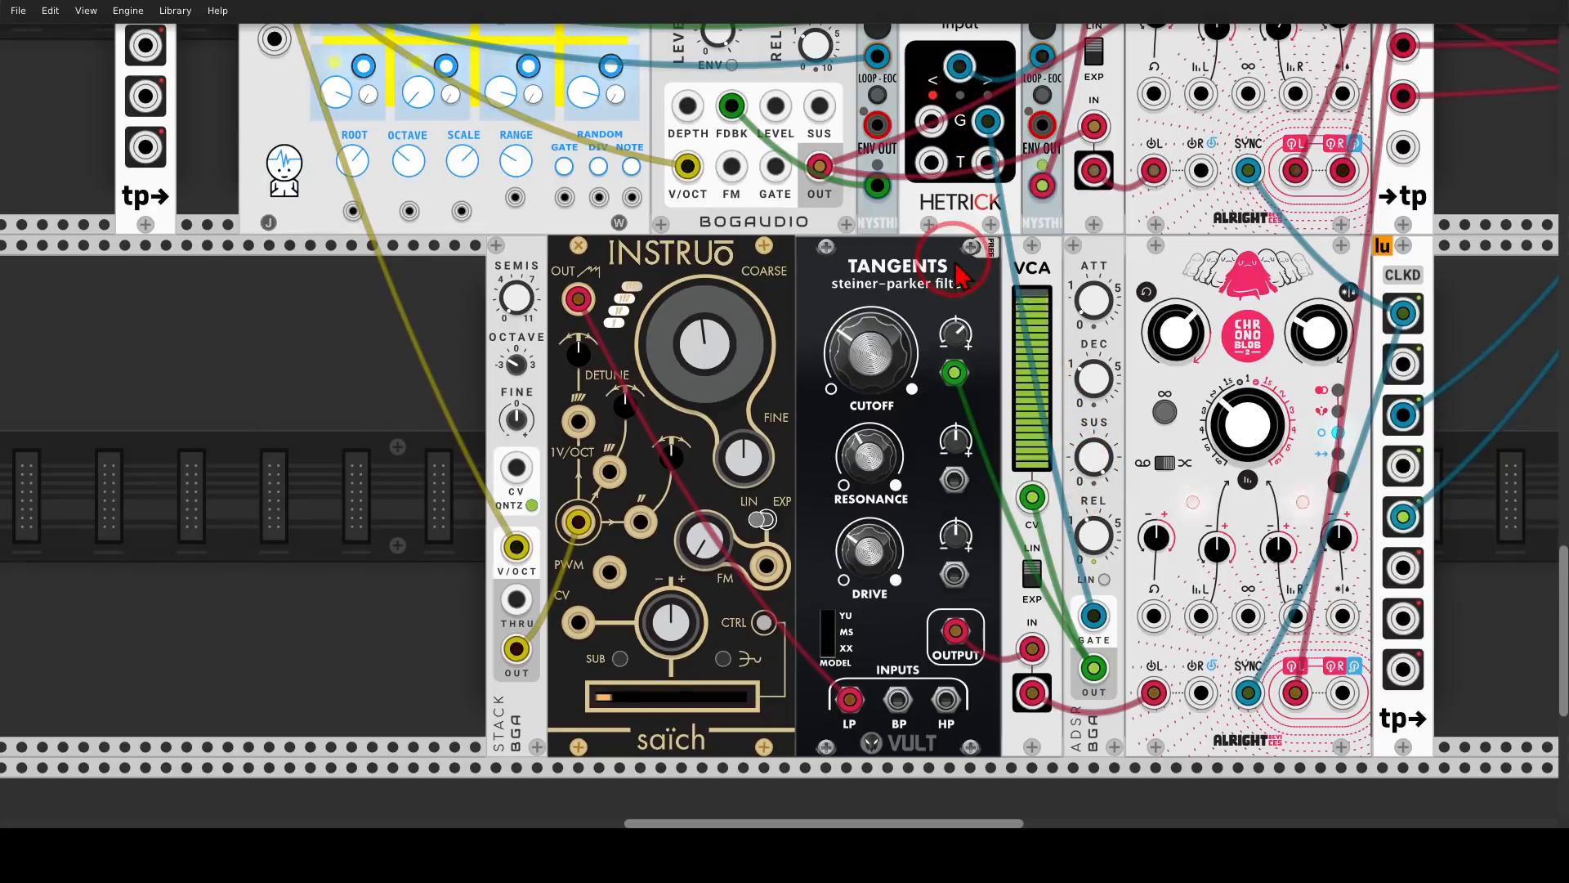
{"action": "mouse_move", "coordinate": [961, 270]}
{"action": "left_mouse_down"}
{"action": "mouse_move", "coordinate": [609, 274]}
{"action": "mouse_move", "coordinate": [915, 404]}
{"action": "left_mouse_up"}
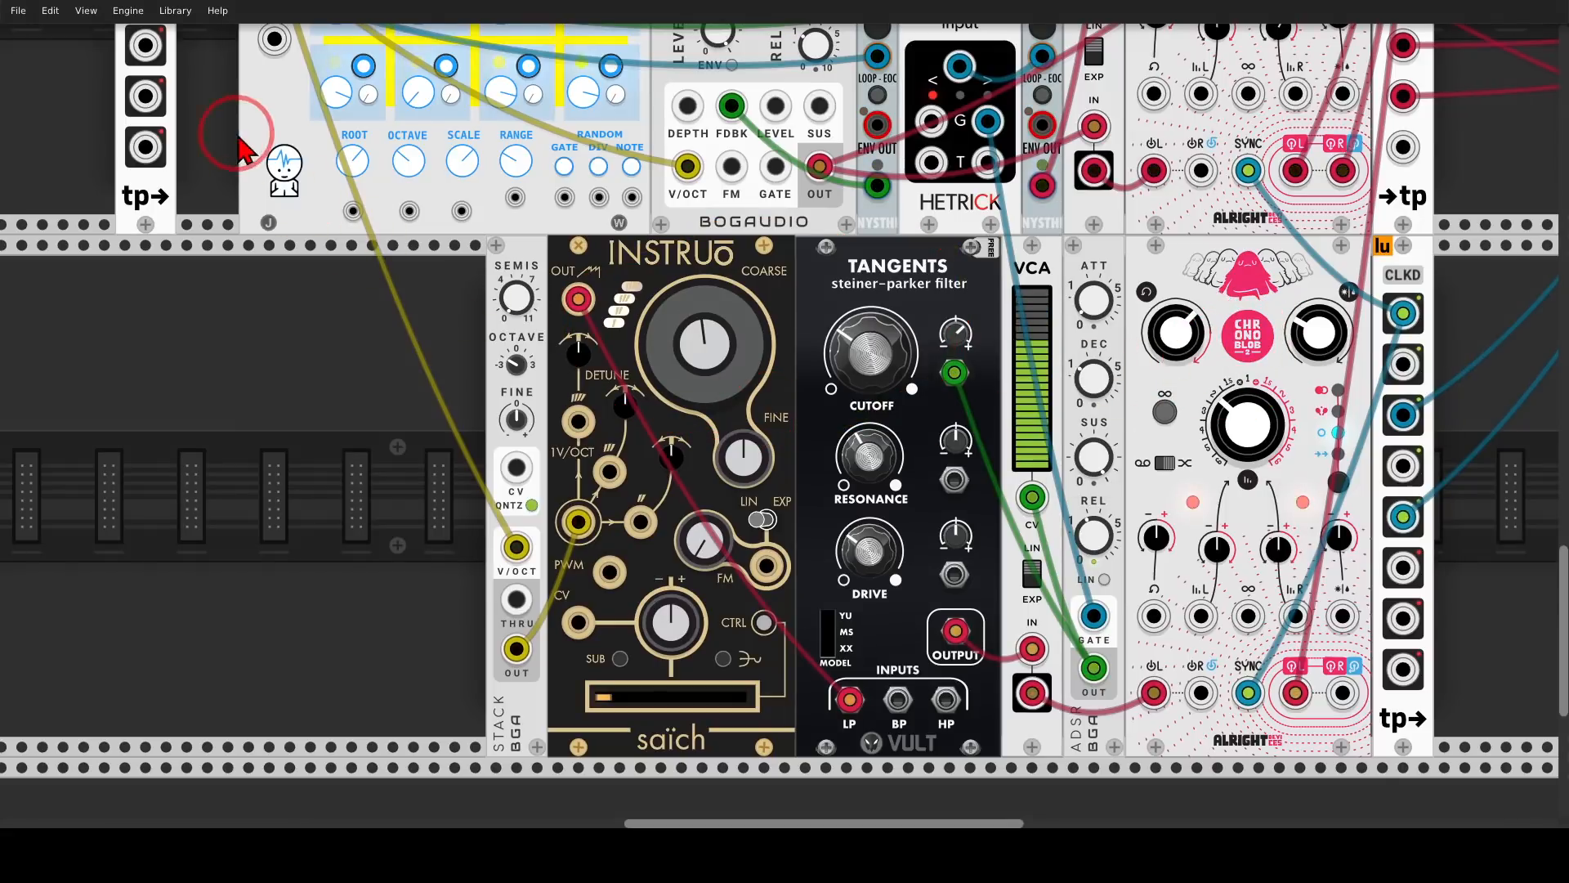
{"action": "left_click_drag", "start_coordinate": [239, 138], "coordinate": [1144, 631]}
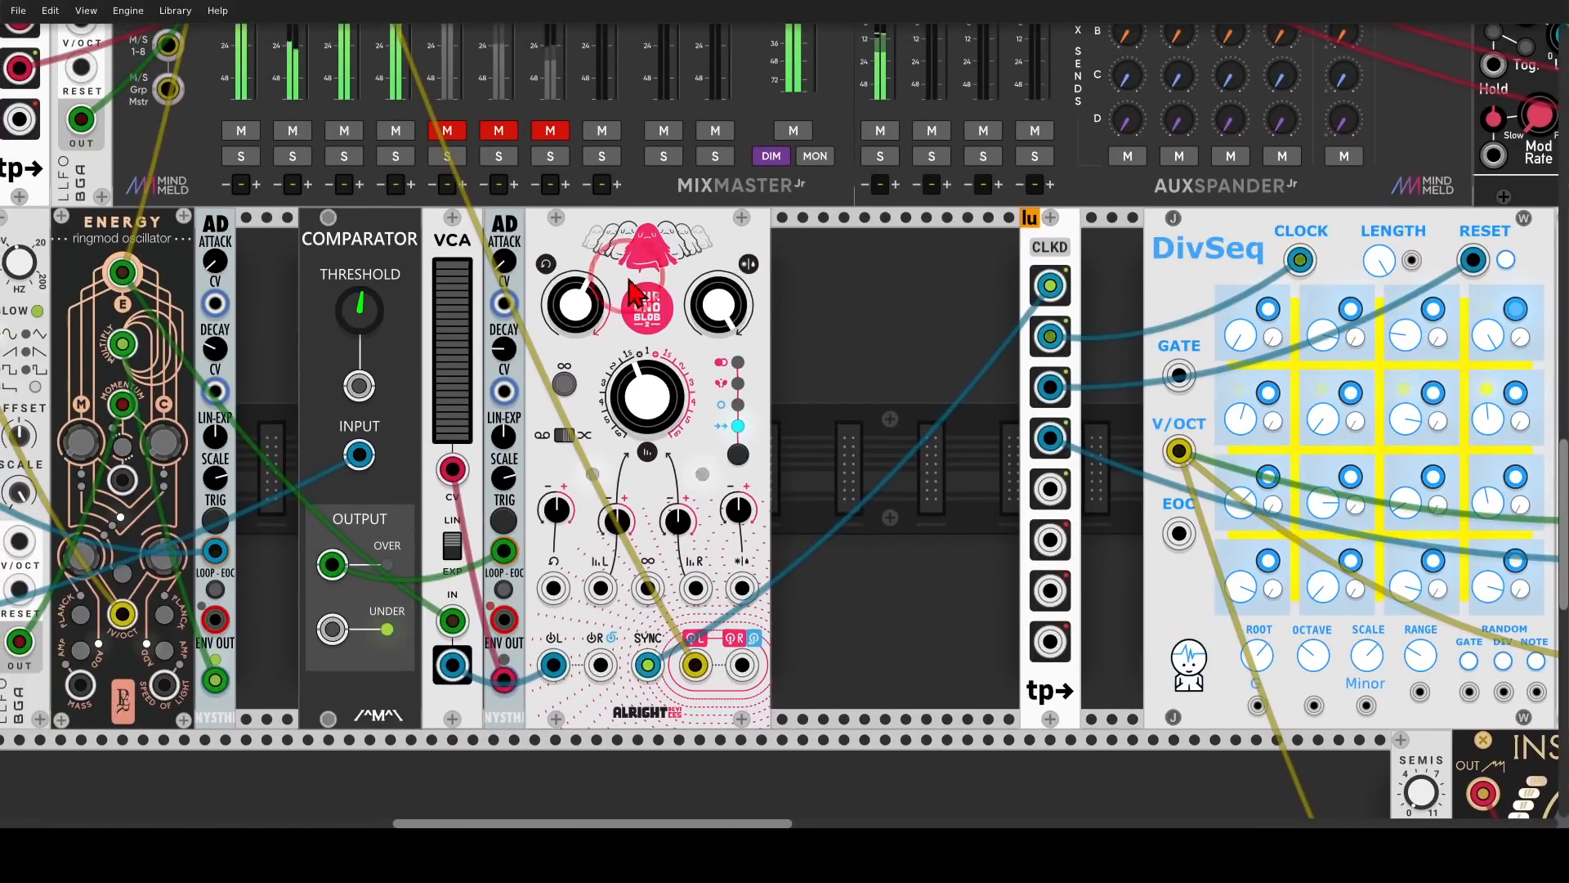
{"action": "left_click", "coordinate": [448, 132]}
Examine the hi-hat patch, from the S&H output into the Comparator input and from its Over output through AD and VCA to Plateau
{"action": "scroll", "coordinate": [846, 442], "scroll_direction": "down", "scroll_amount": 3}
{"action": "left_click_drag", "start_coordinate": [864, 519], "coordinate": [814, 418]}
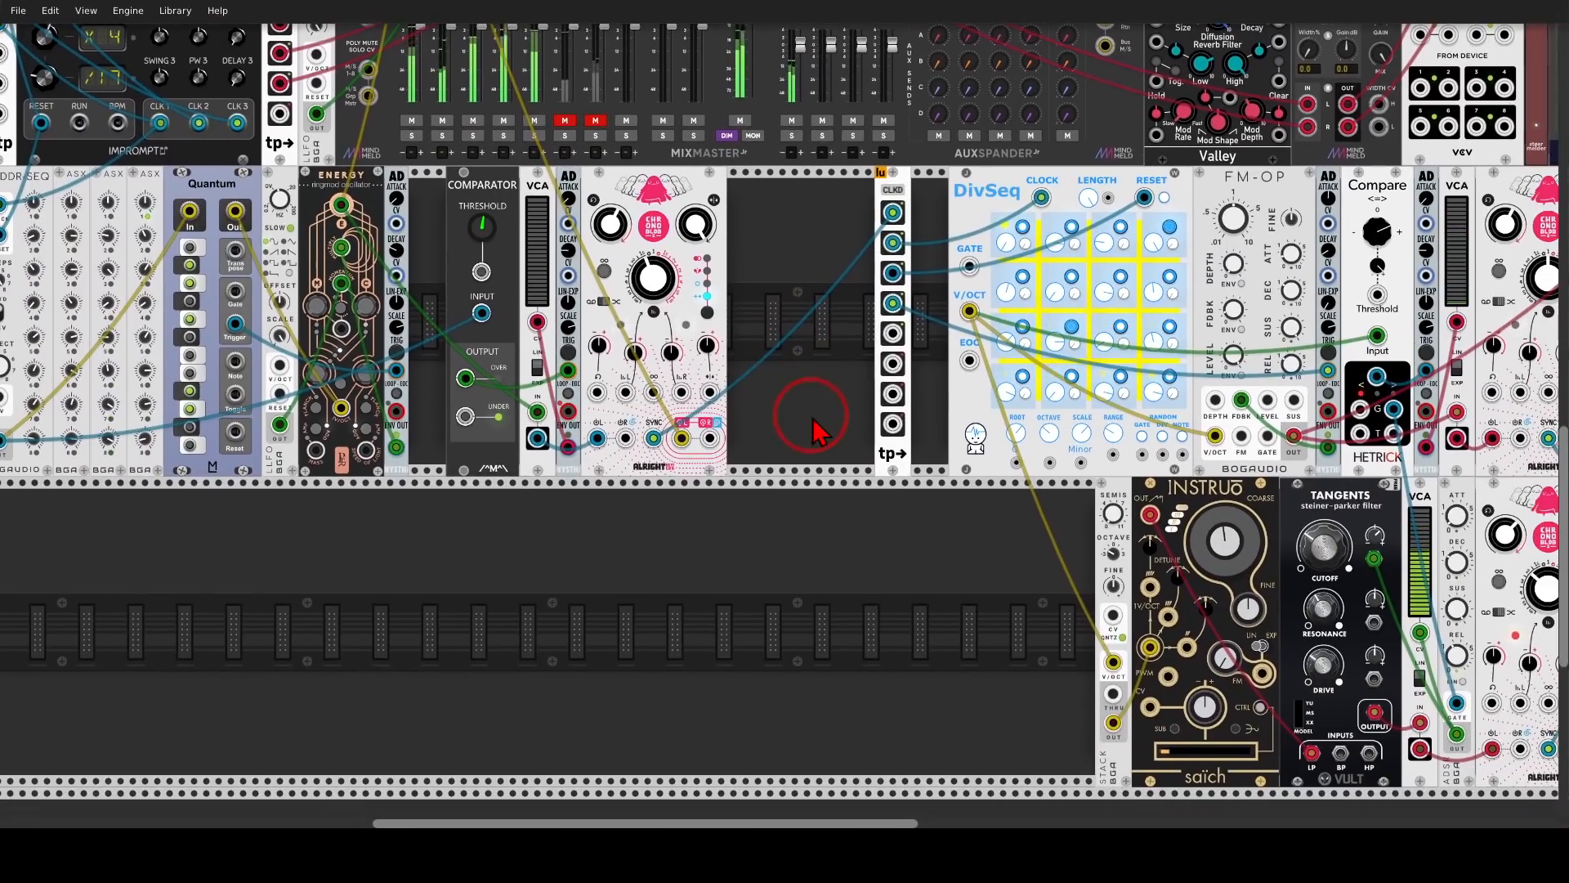
{"action": "scroll", "coordinate": [815, 417], "scroll_direction": "down", "scroll_amount": 1}
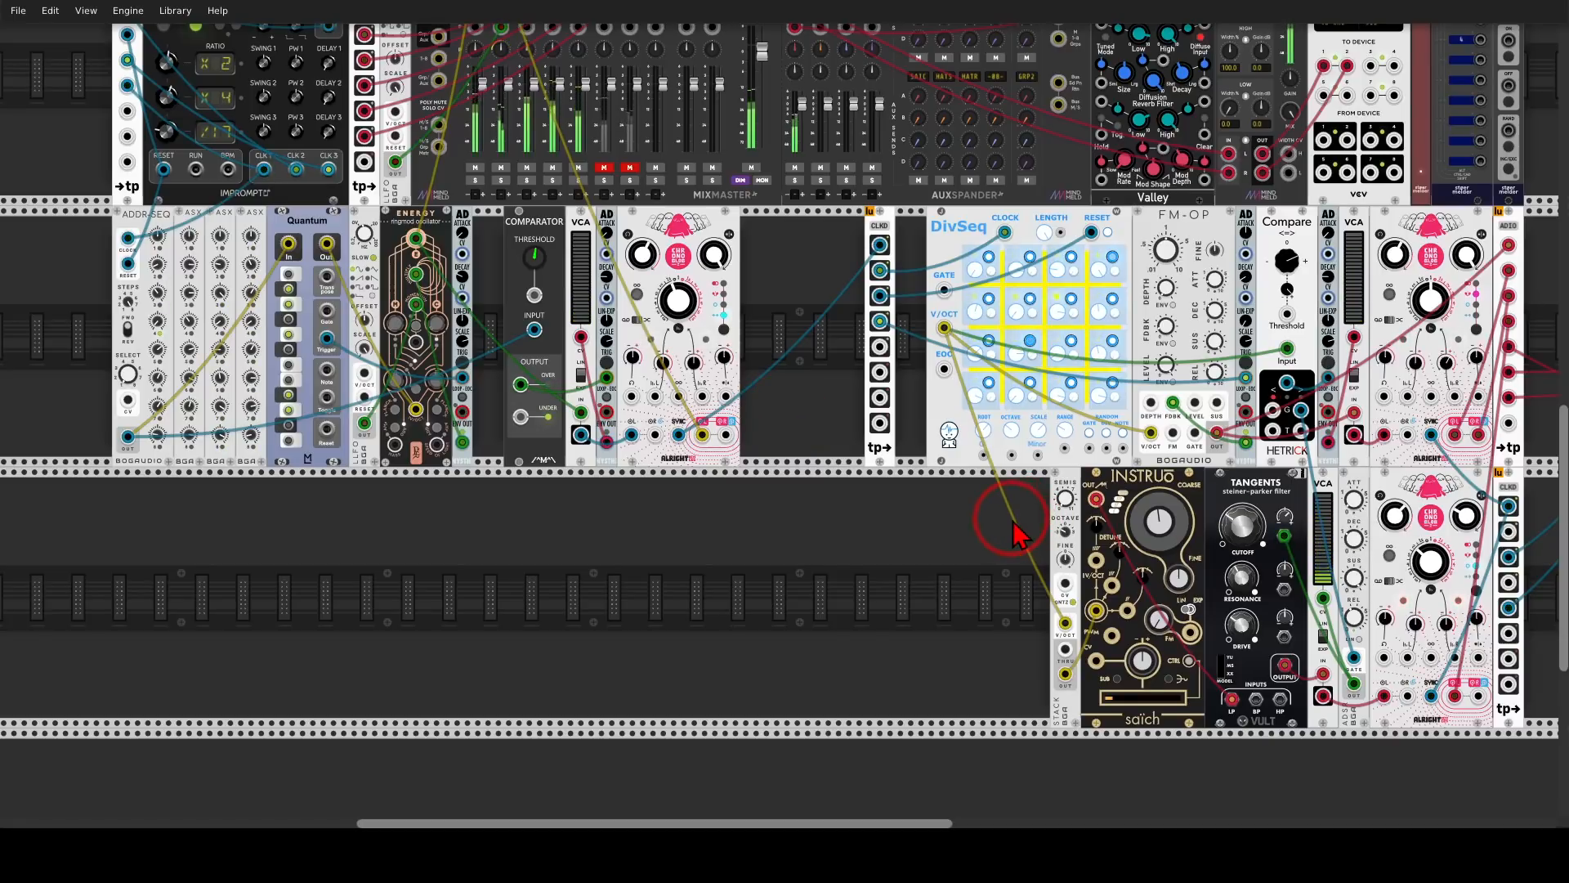
{"action": "left_click_drag", "start_coordinate": [1011, 526], "coordinate": [229, 580]}
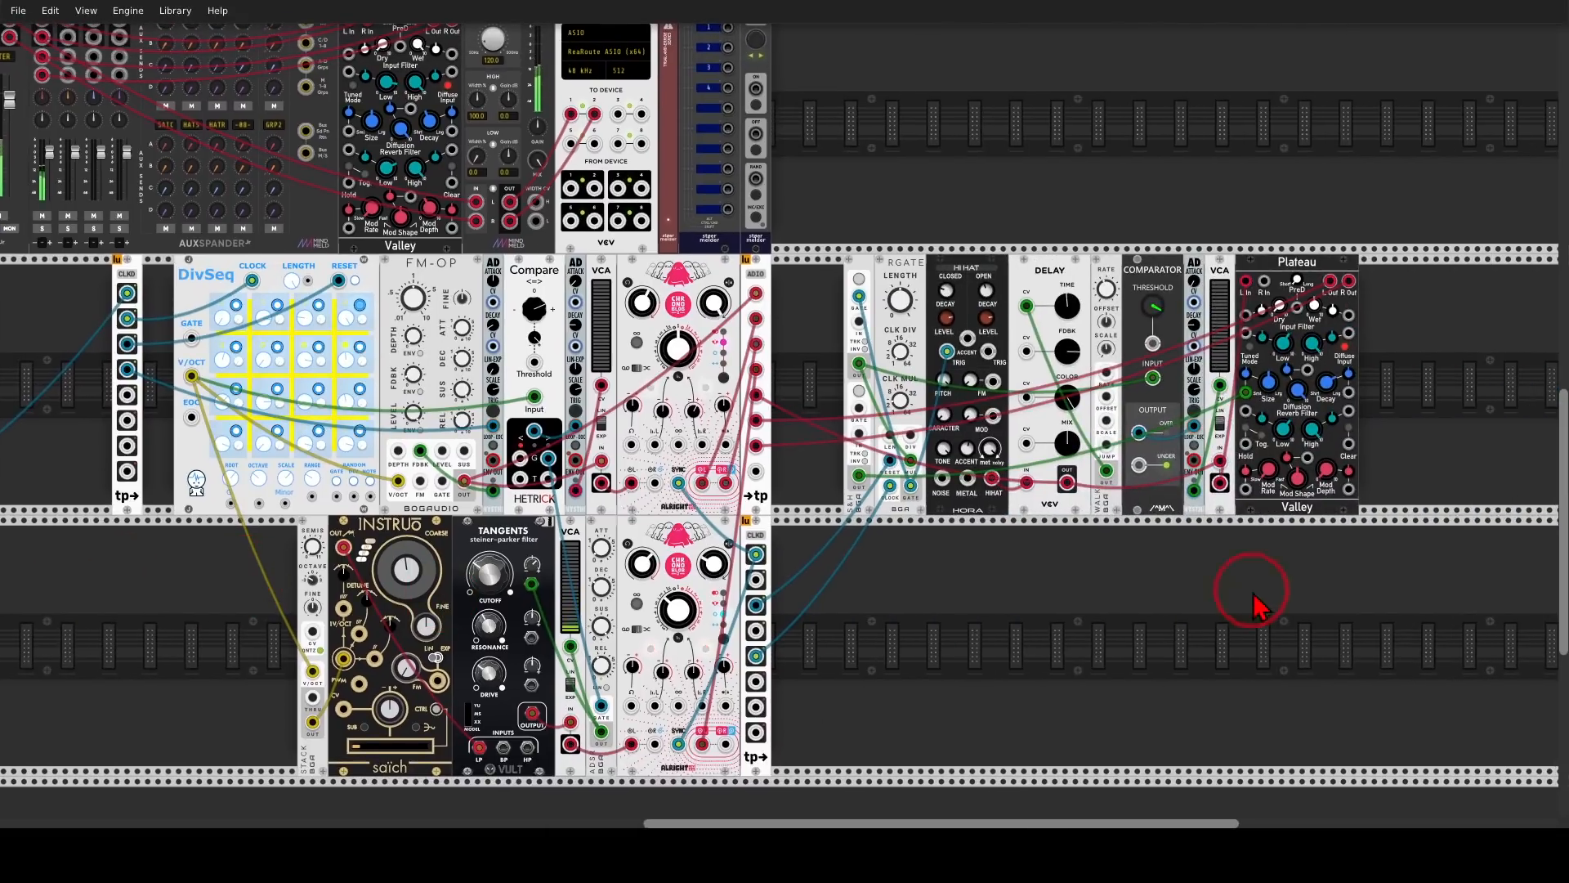
{"action": "left_click_drag", "start_coordinate": [1257, 595], "coordinate": [1103, 536]}
{"action": "scroll", "coordinate": [1063, 490], "scroll_direction": "up", "scroll_amount": 2}
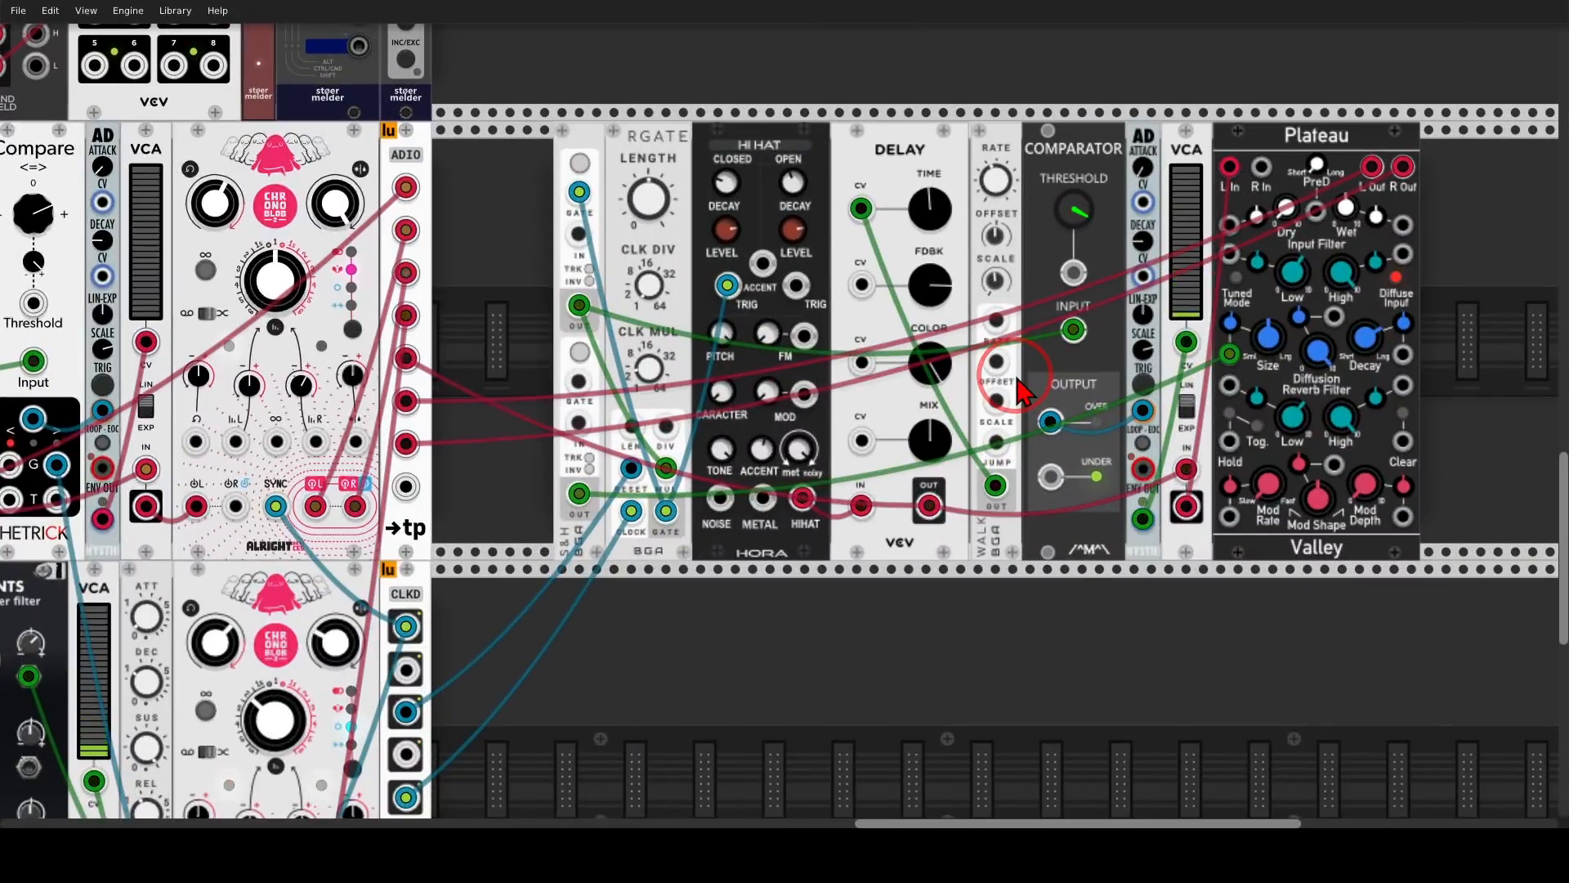
{"action": "scroll", "coordinate": [1022, 392], "scroll_direction": "up", "scroll_amount": 2}
{"action": "scroll", "coordinate": [1026, 380], "scroll_direction": "up", "scroll_amount": 2}
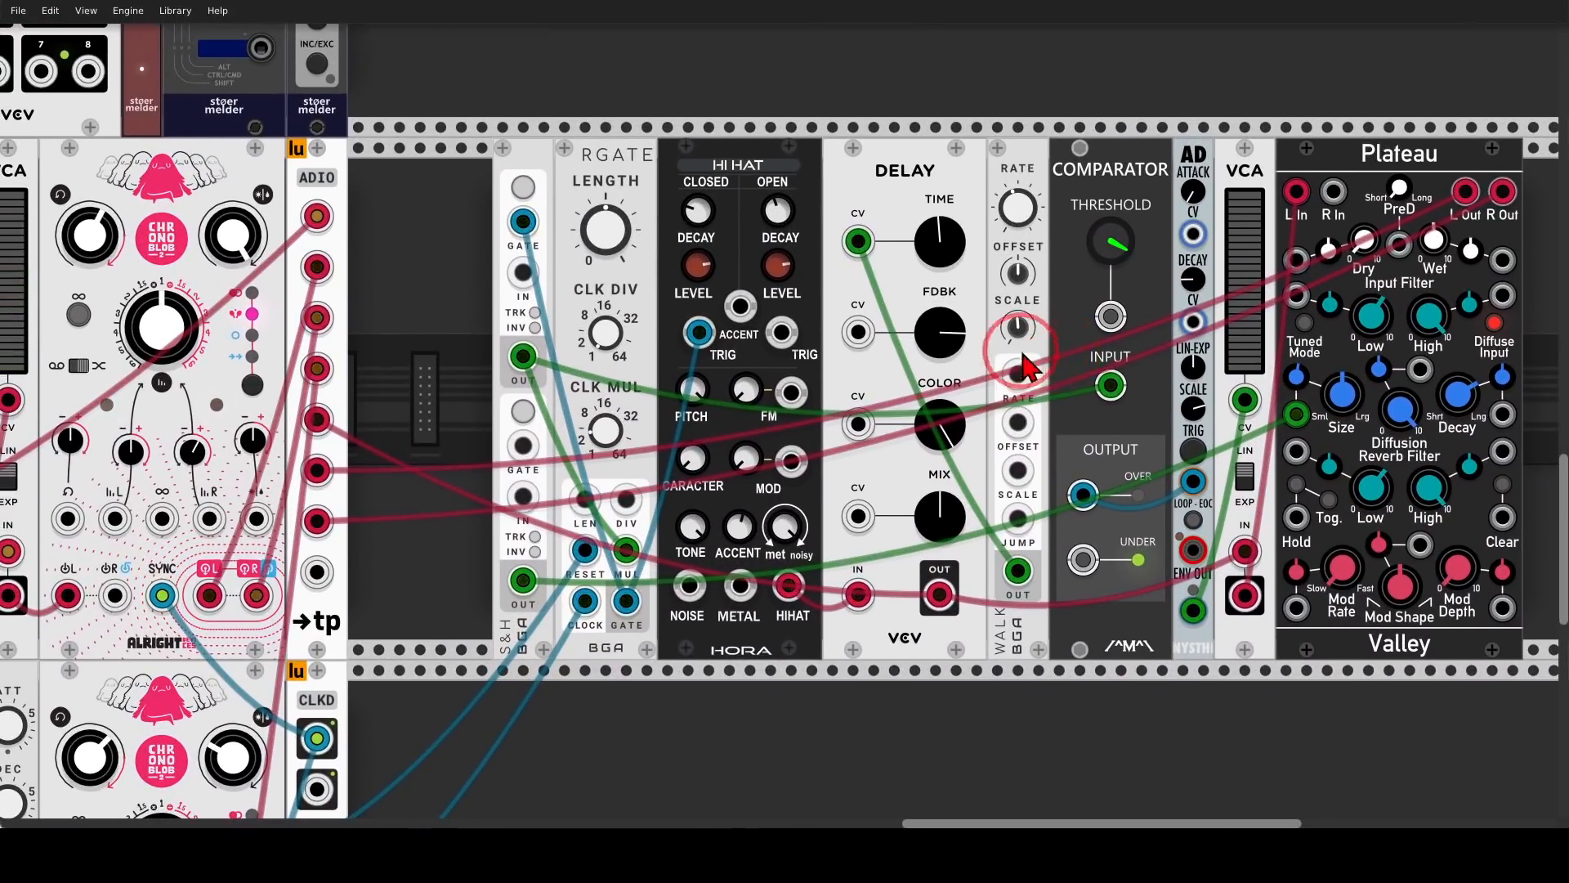
{"action": "mouse_move", "coordinate": [760, 154]}
{"action": "left_mouse_down"}
{"action": "mouse_move", "coordinate": [697, 185]}
{"action": "mouse_move", "coordinate": [750, 175]}
{"action": "mouse_move", "coordinate": [836, 223]}
{"action": "mouse_move", "coordinate": [798, 235]}
{"action": "left_mouse_up"}
{"action": "mouse_move", "coordinate": [940, 539]}
{"action": "left_mouse_down"}
{"action": "mouse_move", "coordinate": [940, 638]}
{"action": "mouse_move", "coordinate": [931, 589]}
{"action": "mouse_move", "coordinate": [680, 418]}
{"action": "left_mouse_up"}
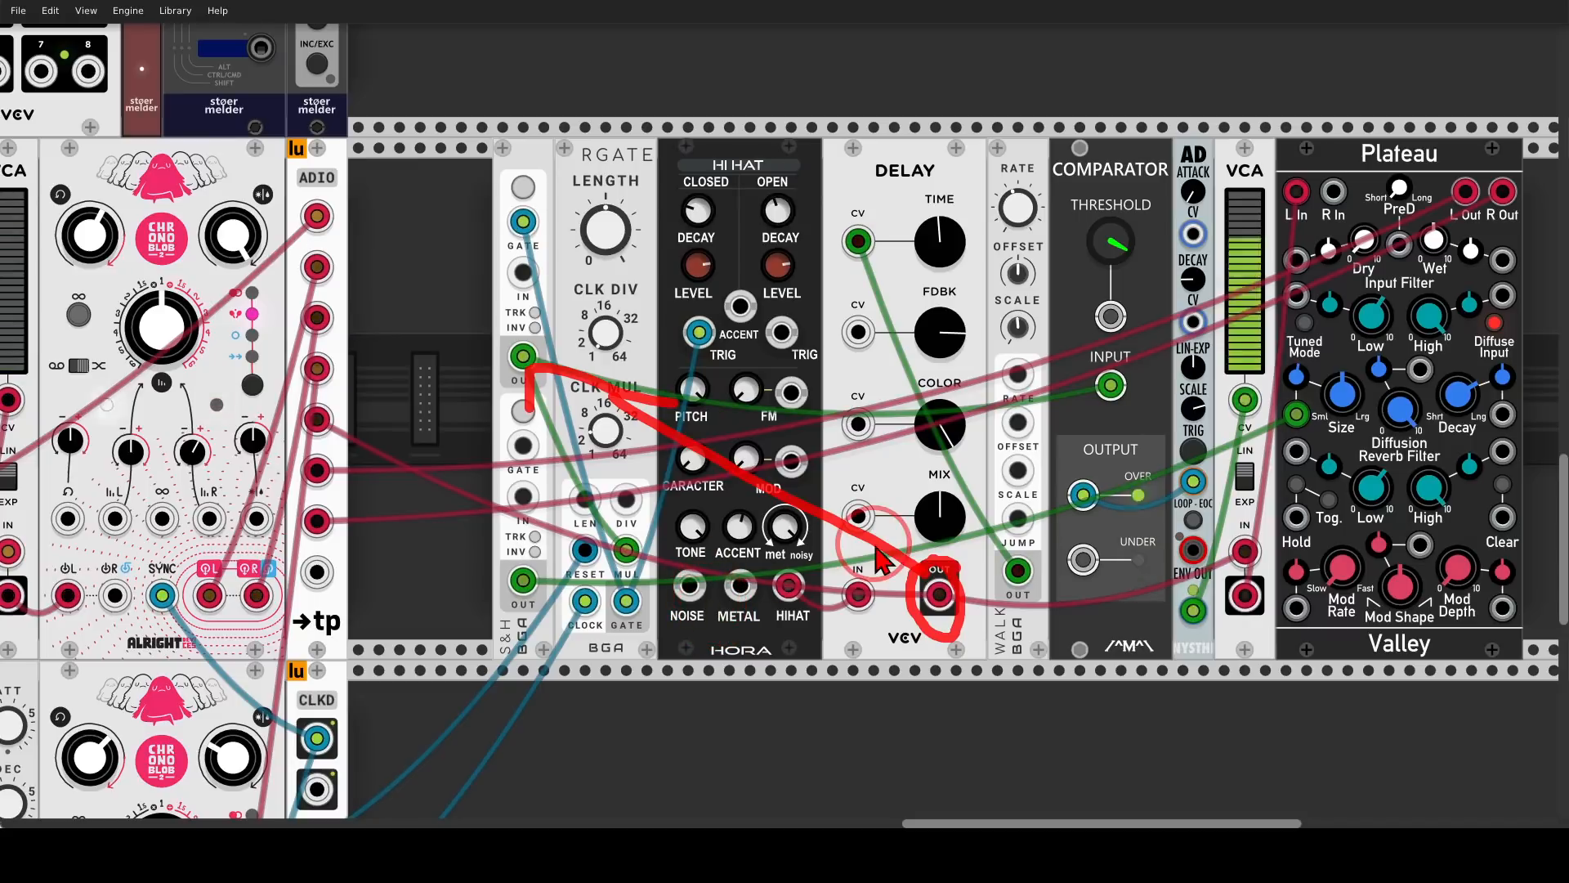
{"action": "mouse_move", "coordinate": [979, 567]}
{"action": "left_mouse_down"}
{"action": "mouse_move", "coordinate": [891, 615]}
{"action": "mouse_move", "coordinate": [964, 572]}
{"action": "mouse_move", "coordinate": [1230, 531]}
{"action": "mouse_move", "coordinate": [1194, 520]}
{"action": "left_mouse_up"}
{"action": "mouse_move", "coordinate": [1165, 494]}
{"action": "left_mouse_down"}
{"action": "mouse_move", "coordinate": [1142, 513]}
{"action": "mouse_move", "coordinate": [1062, 507]}
{"action": "mouse_move", "coordinate": [1167, 482]}
{"action": "mouse_move", "coordinate": [1154, 494]}
{"action": "left_mouse_up"}
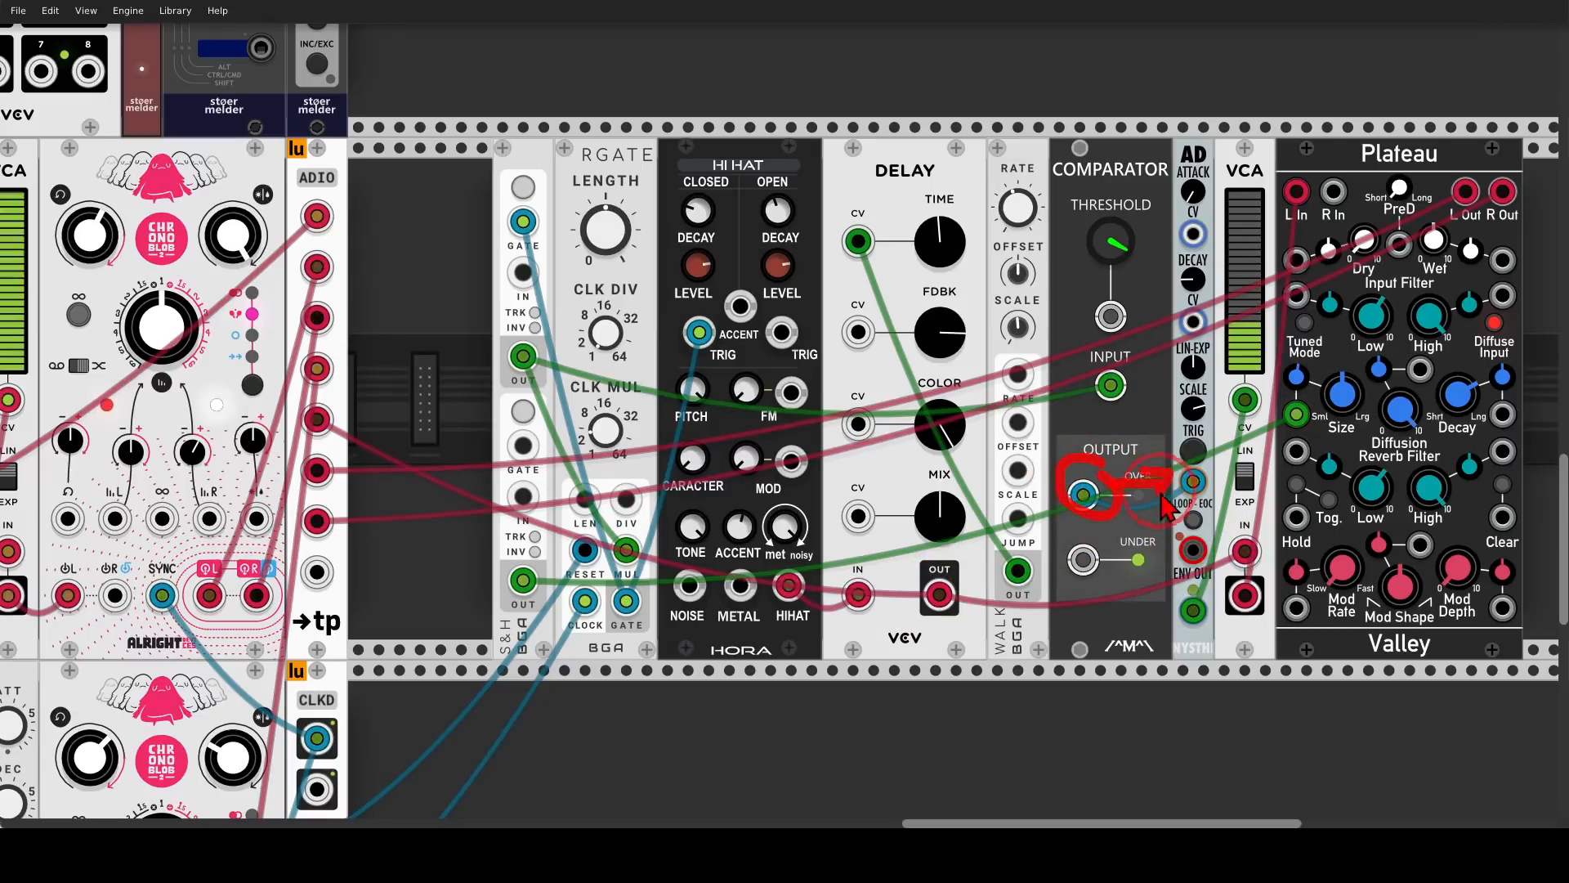
{"action": "mouse_move", "coordinate": [1187, 572]}
{"action": "left_mouse_down"}
{"action": "mouse_move", "coordinate": [1199, 444]}
{"action": "mouse_move", "coordinate": [1213, 460]}
{"action": "left_mouse_up"}
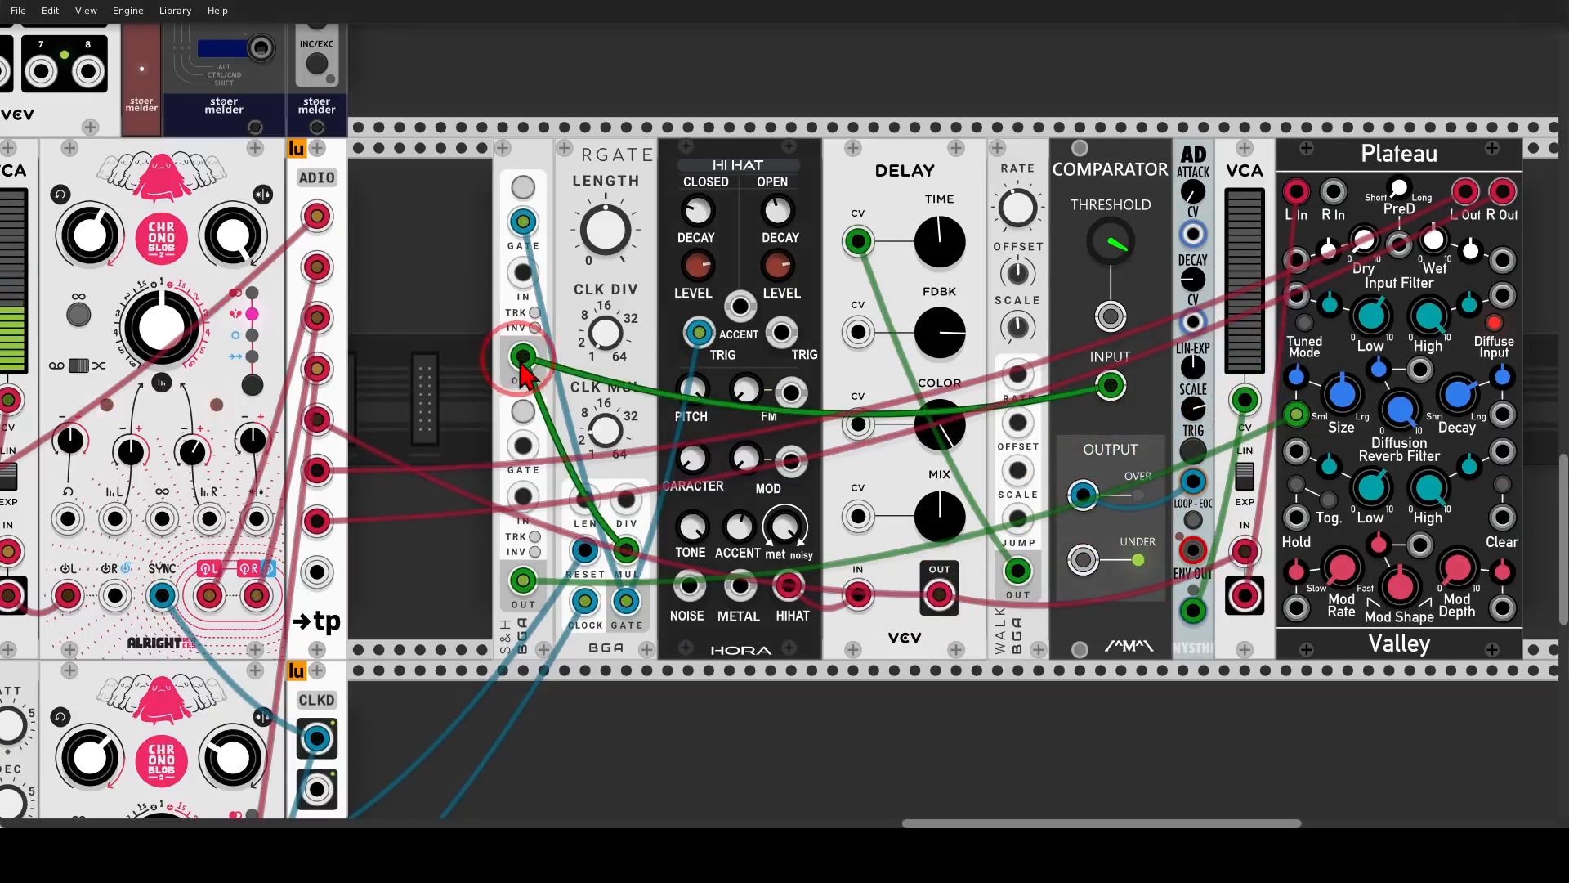
{"action": "mouse_move", "coordinate": [551, 331]}
{"action": "left_mouse_down"}
{"action": "mouse_move", "coordinate": [501, 341]}
{"action": "mouse_move", "coordinate": [549, 363]}
{"action": "mouse_move", "coordinate": [552, 337]}
{"action": "mouse_move", "coordinate": [960, 369]}
{"action": "mouse_move", "coordinate": [1083, 399]}
{"action": "left_mouse_up"}
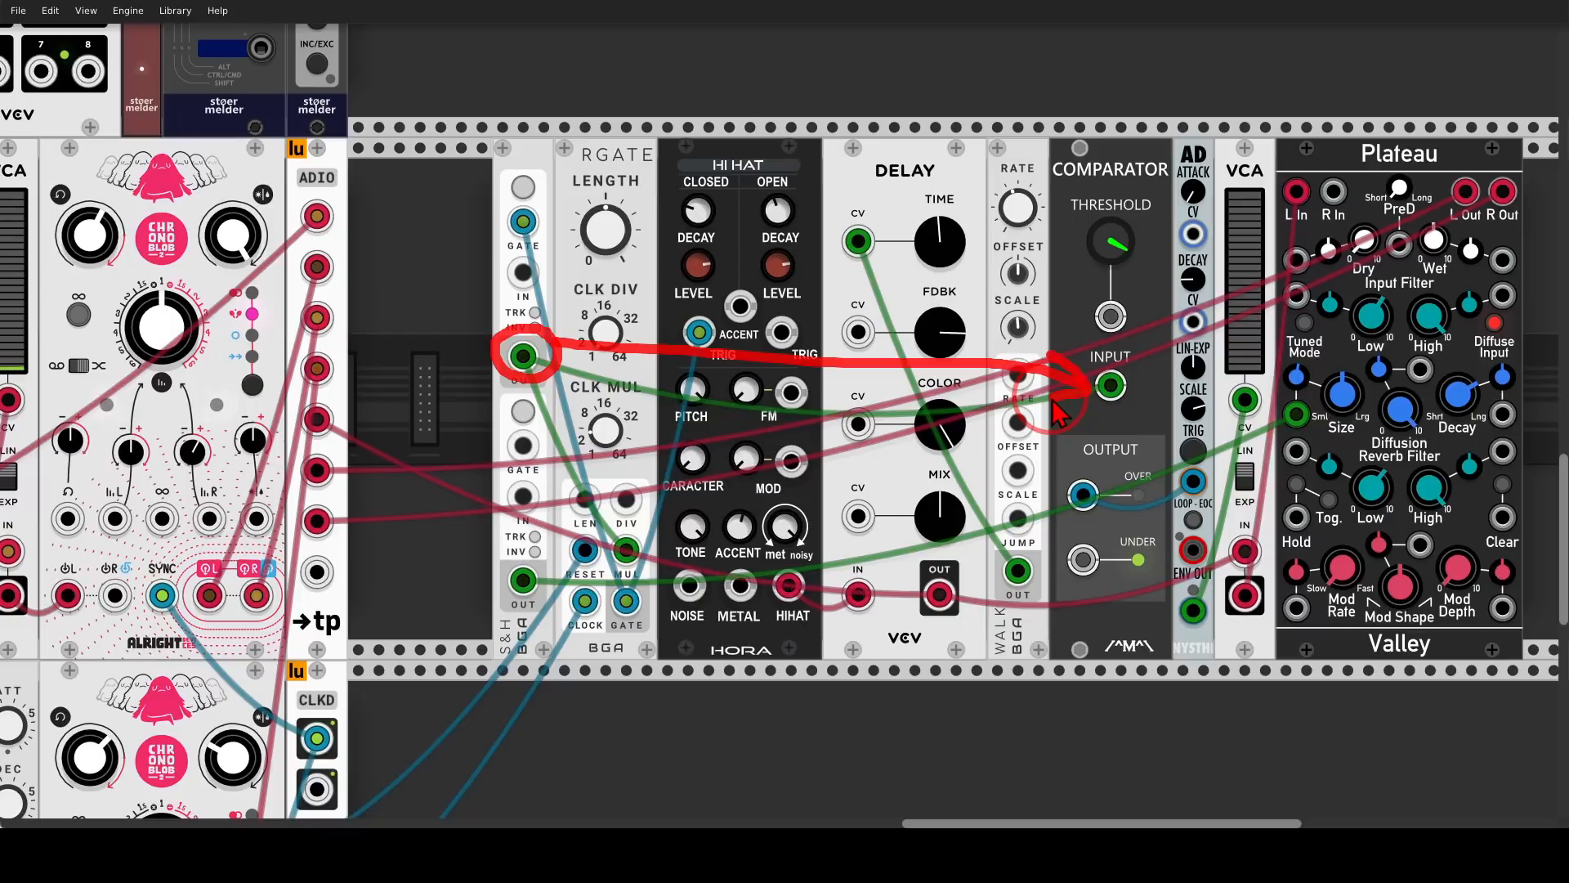
{"action": "key", "text": "Escape"}
{"action": "left_click_drag", "start_coordinate": [1125, 412], "coordinate": [991, 407]}
{"action": "mouse_move", "coordinate": [1318, 120]}
{"action": "left_mouse_down"}
{"action": "mouse_move", "coordinate": [1204, 144]}
{"action": "mouse_move", "coordinate": [1279, 148]}
{"action": "left_mouse_up"}
{"action": "key", "text": "Escape"}
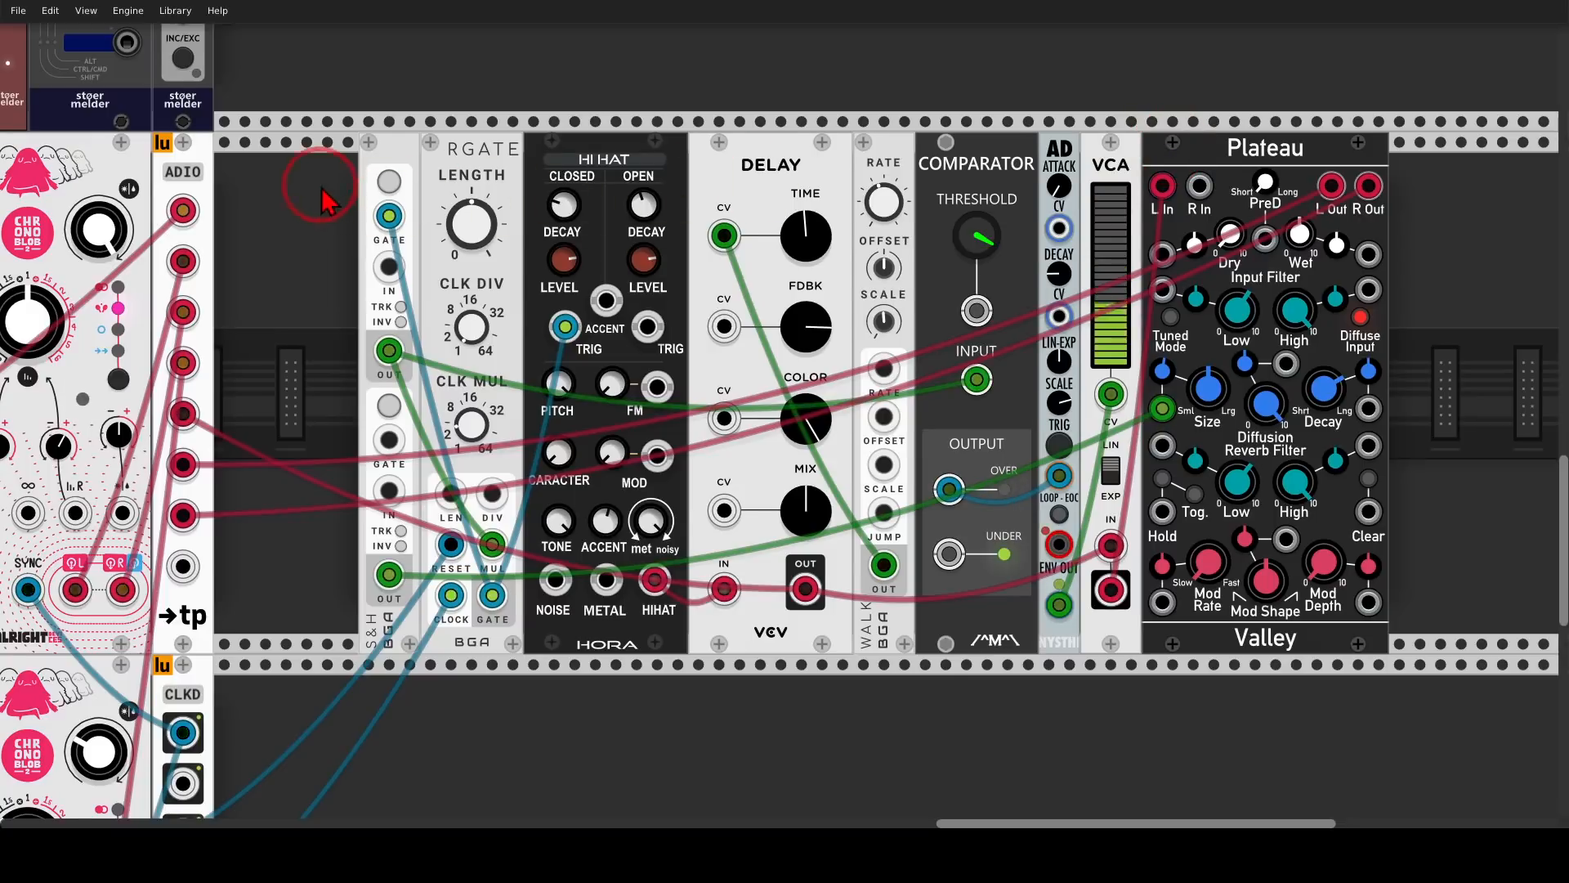
Unmute the HATS and HATR channels on the MixMaster
{"action": "left_click_drag", "start_coordinate": [320, 187], "coordinate": [1356, 238]}
{"action": "scroll", "coordinate": [844, 242], "scroll_direction": "down", "scroll_amount": 3}
{"action": "left_click", "coordinate": [127, 147]}
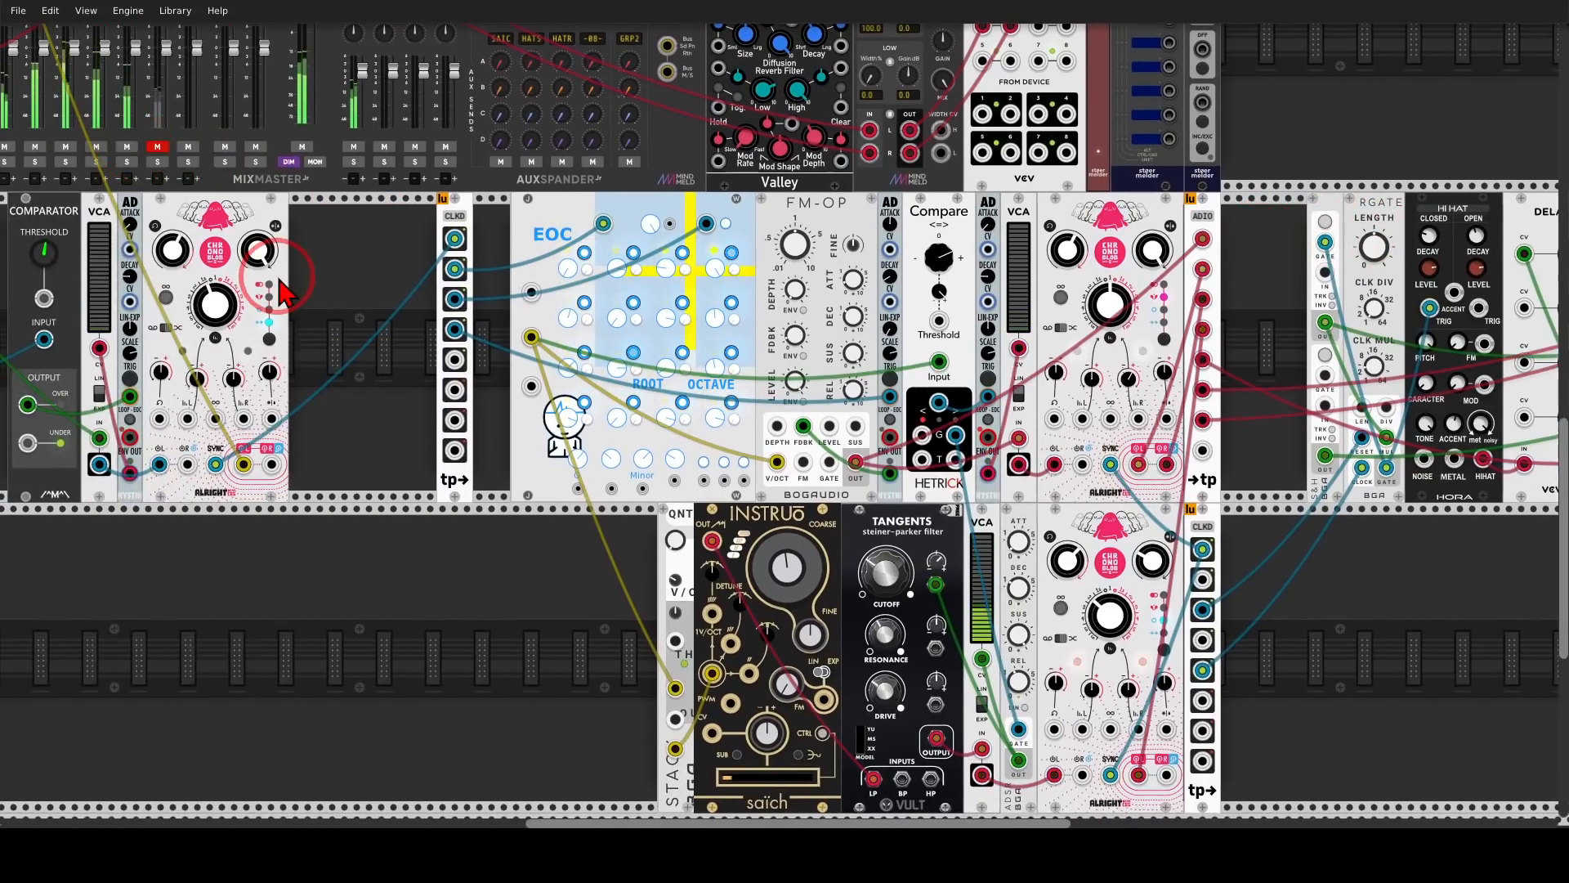
{"action": "scroll", "coordinate": [290, 277], "scroll_direction": "down", "scroll_amount": 2}
{"action": "left_click_drag", "start_coordinate": [322, 262], "coordinate": [431, 360]}
{"action": "scroll", "coordinate": [376, 276], "scroll_direction": "down", "scroll_amount": 2}
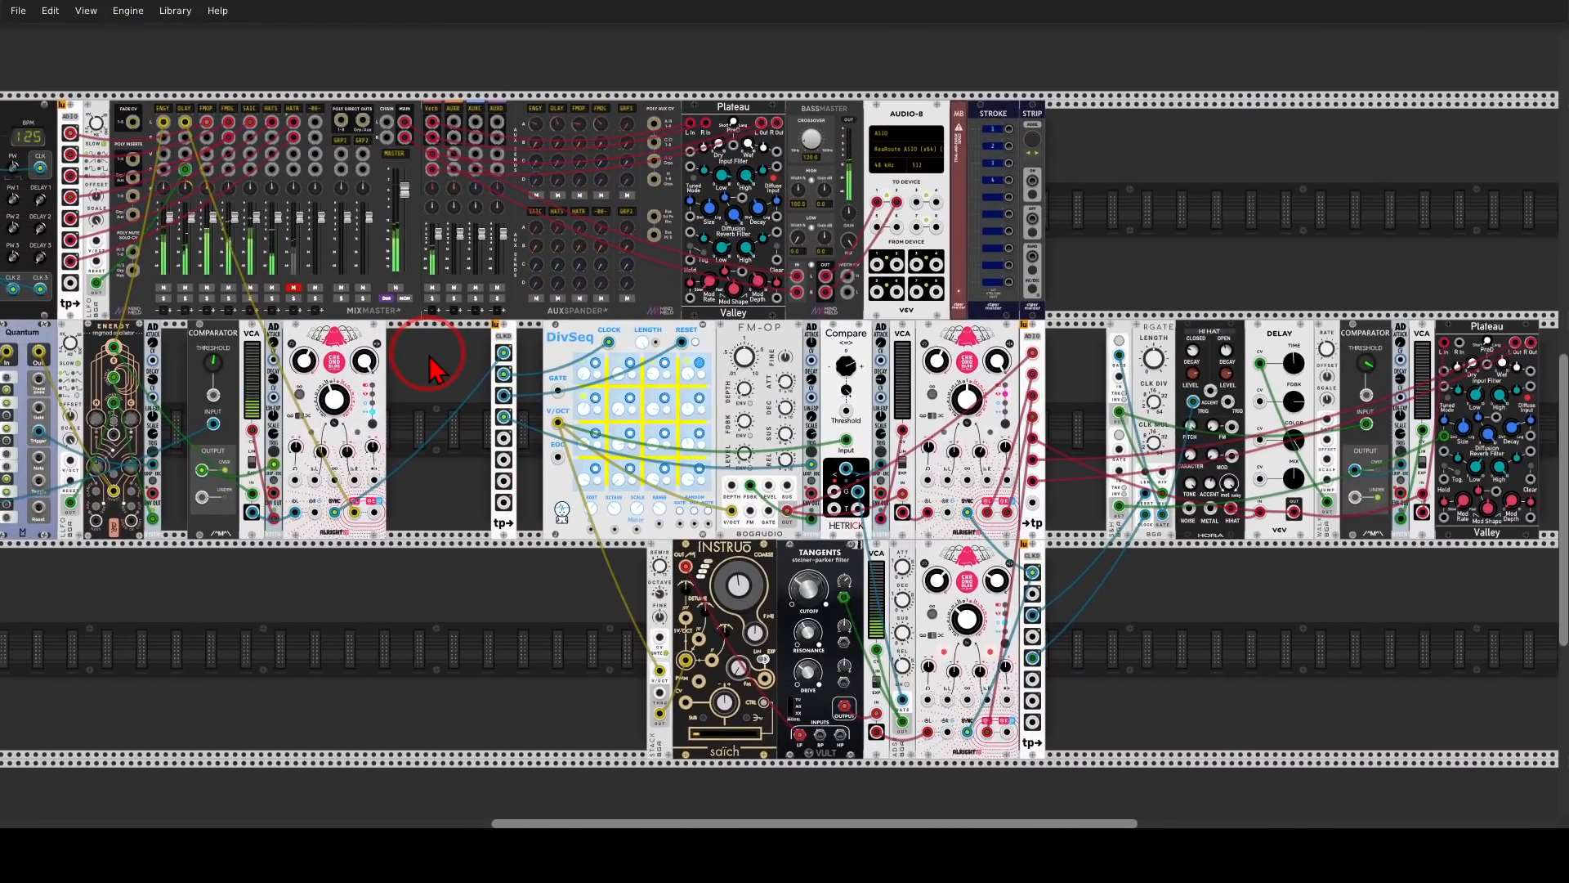
{"action": "left_click", "coordinate": [293, 288]}
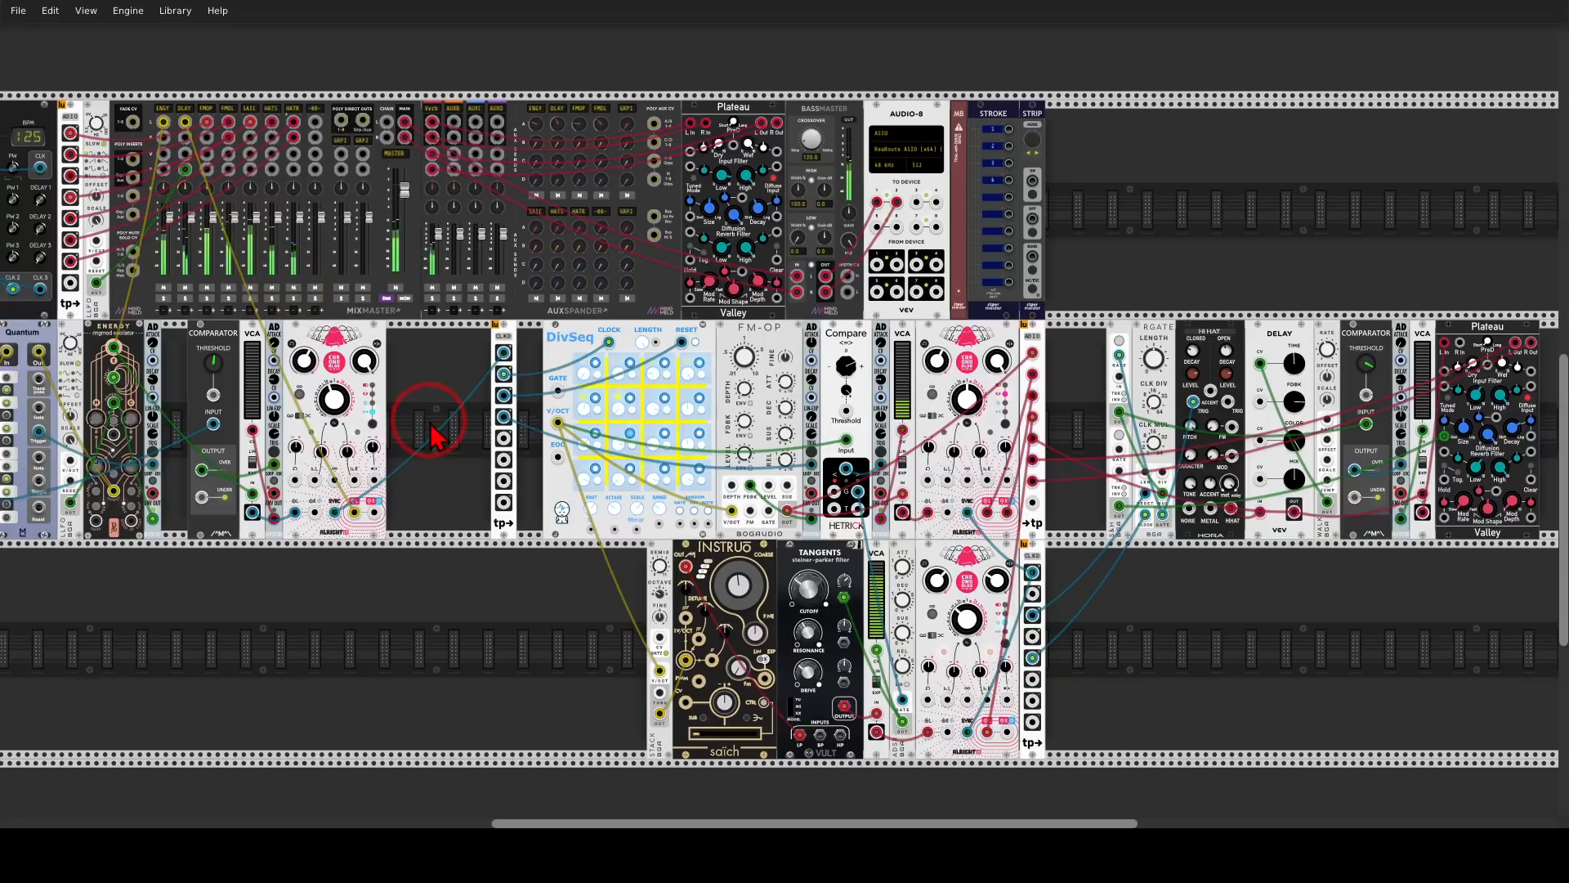
Examine how the ntrvlc sequencer feeds the Quantum quantizer and how Quantum's output drives the Comparator input in the second patch
{"action": "scroll", "coordinate": [430, 433], "scroll_direction": "down", "scroll_amount": 1}
{"action": "left_click_drag", "start_coordinate": [449, 427], "coordinate": [603, 423]}
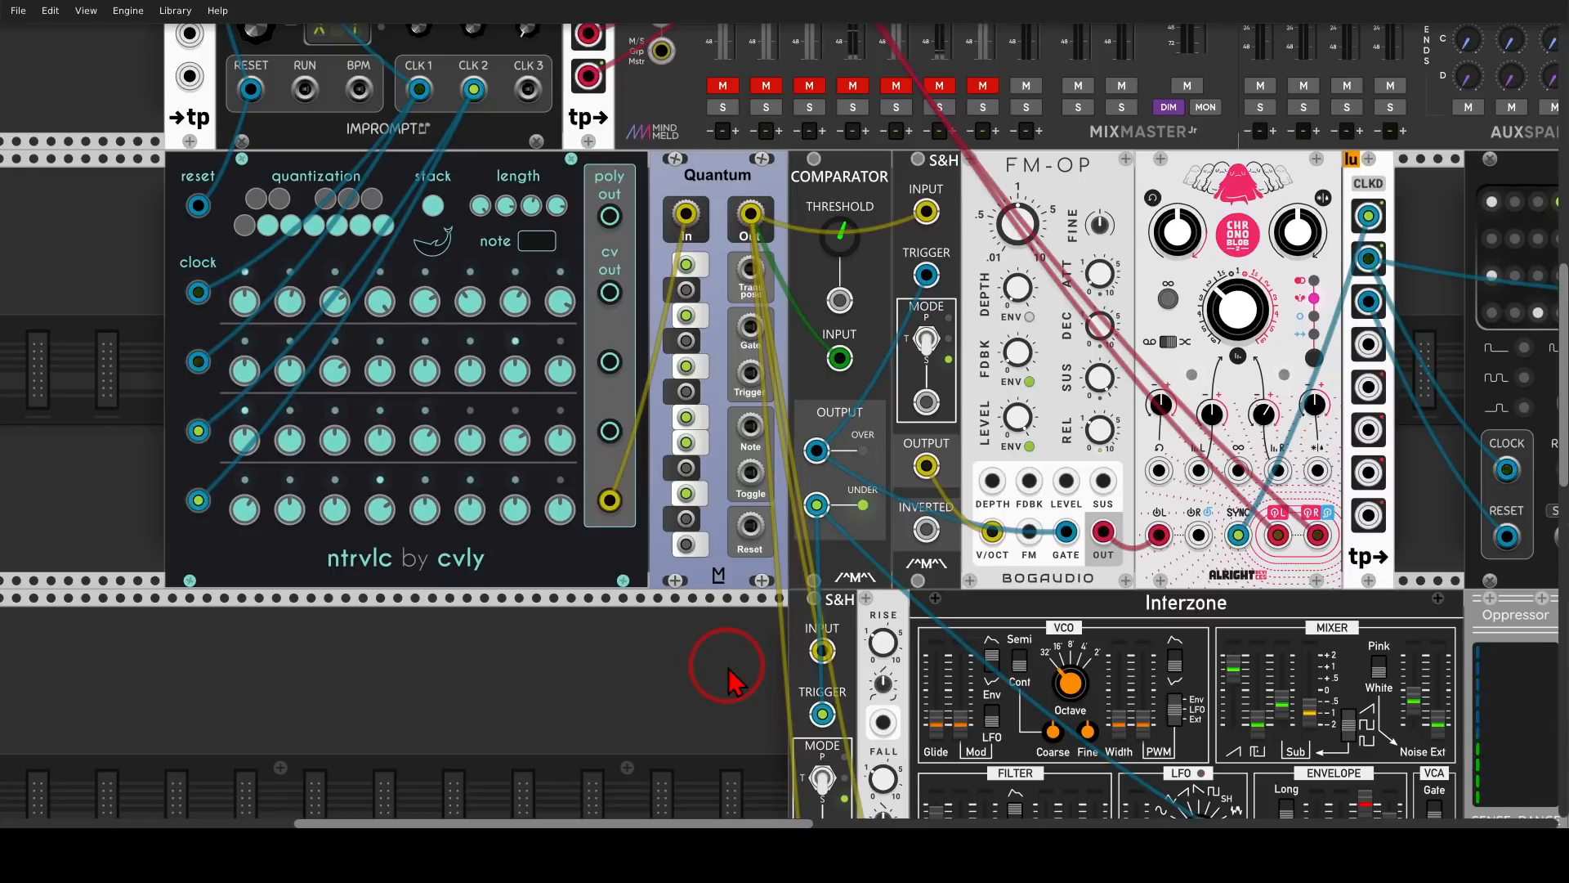
{"action": "mouse_move", "coordinate": [472, 174]}
{"action": "left_mouse_down"}
{"action": "mouse_move", "coordinate": [214, 269]}
{"action": "mouse_move", "coordinate": [517, 310]}
{"action": "mouse_move", "coordinate": [478, 171]}
{"action": "left_mouse_up"}
{"action": "mouse_move", "coordinate": [518, 223]}
{"action": "left_mouse_down"}
{"action": "mouse_move", "coordinate": [686, 208]}
{"action": "mouse_move", "coordinate": [678, 265]}
{"action": "left_mouse_up"}
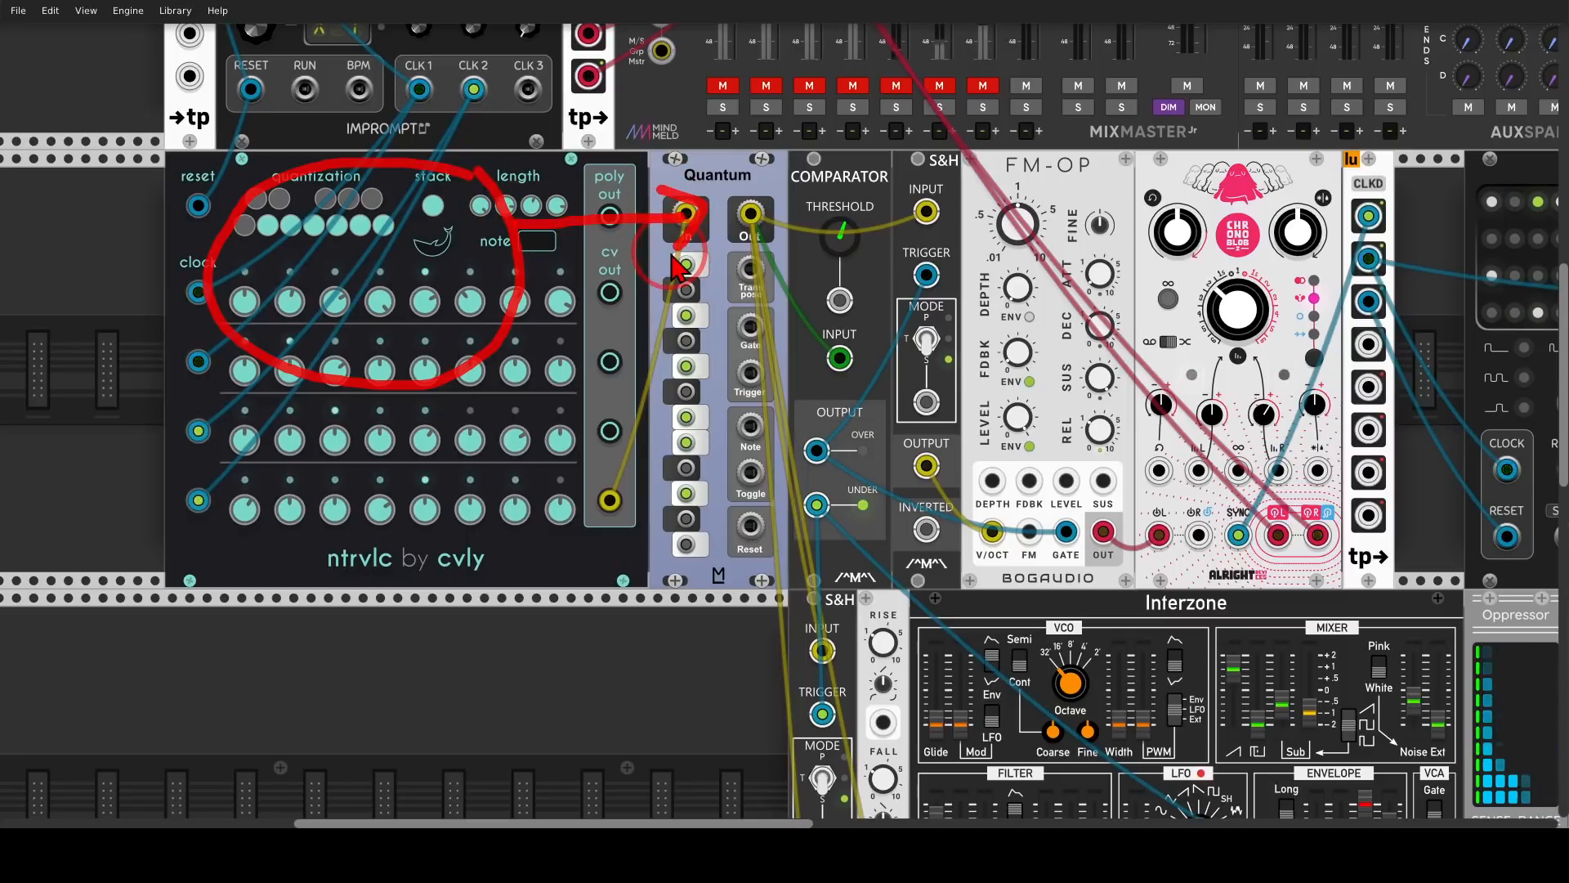
{"action": "key", "text": "Escape"}
{"action": "mouse_move", "coordinate": [763, 185]}
{"action": "left_mouse_down"}
{"action": "mouse_move", "coordinate": [770, 246]}
{"action": "mouse_move", "coordinate": [783, 222]}
{"action": "mouse_move", "coordinate": [789, 274]}
{"action": "mouse_move", "coordinate": [818, 310]}
{"action": "mouse_move", "coordinate": [802, 343]}
{"action": "mouse_move", "coordinate": [829, 337]}
{"action": "left_mouse_up"}
{"action": "key", "text": "Escape"}
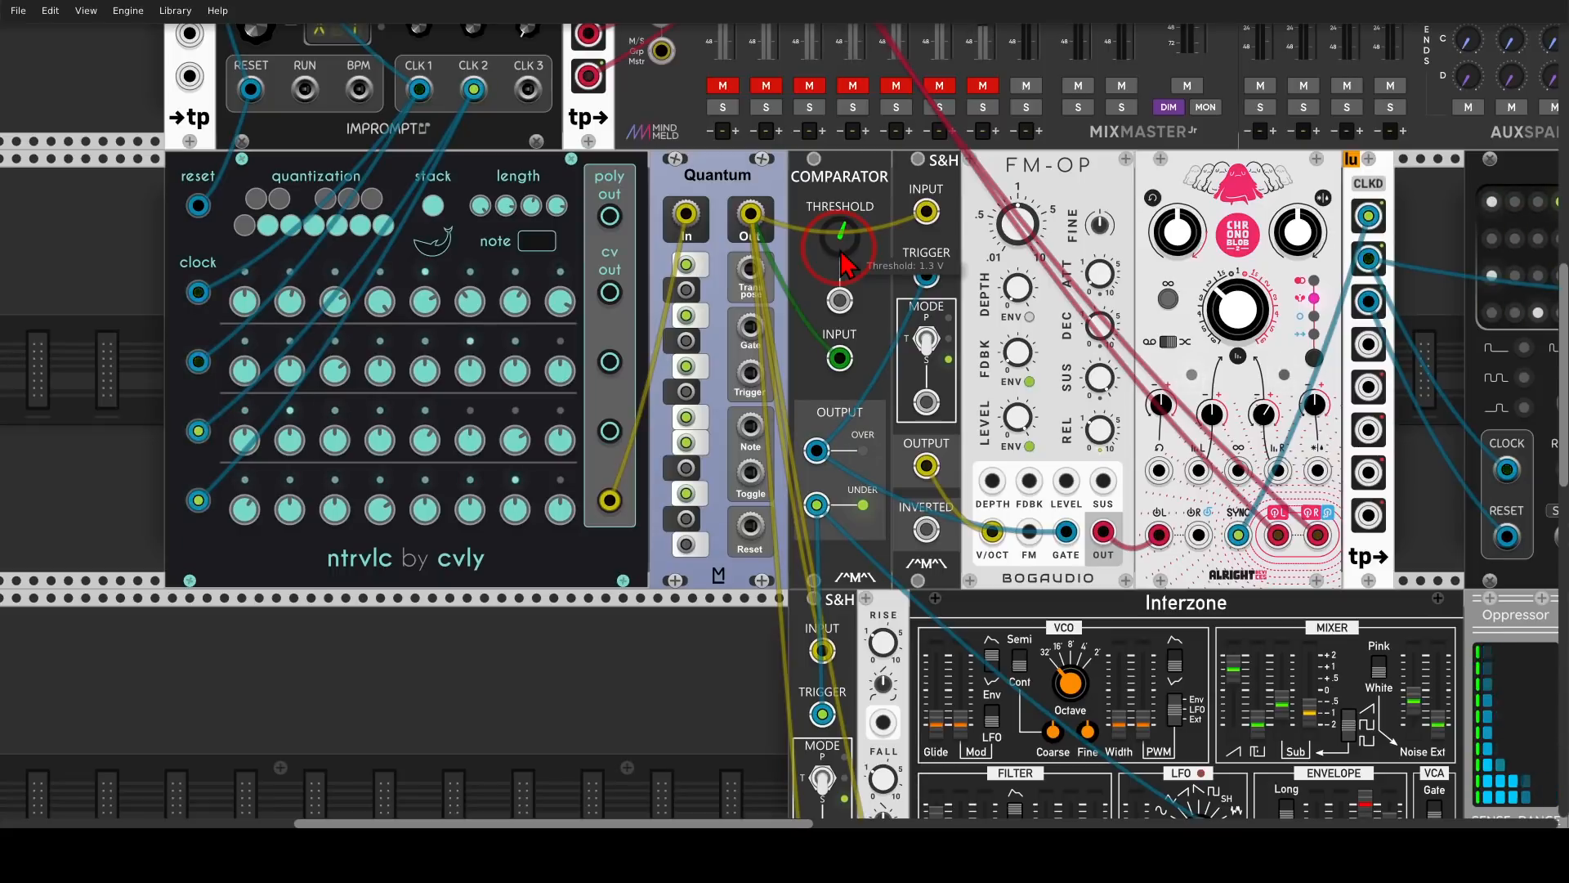
Unmute the FMOP channel on the MixMaster and examine how the Comparator and S&H drive the FM-OP voice
{"action": "mouse_move", "coordinate": [1141, 176]}
{"action": "left_mouse_down"}
{"action": "mouse_move", "coordinate": [1010, 163]}
{"action": "mouse_move", "coordinate": [1085, 244]}
{"action": "mouse_move", "coordinate": [1132, 189]}
{"action": "mouse_move", "coordinate": [1172, 266]}
{"action": "mouse_move", "coordinate": [1148, 290]}
{"action": "left_mouse_up"}
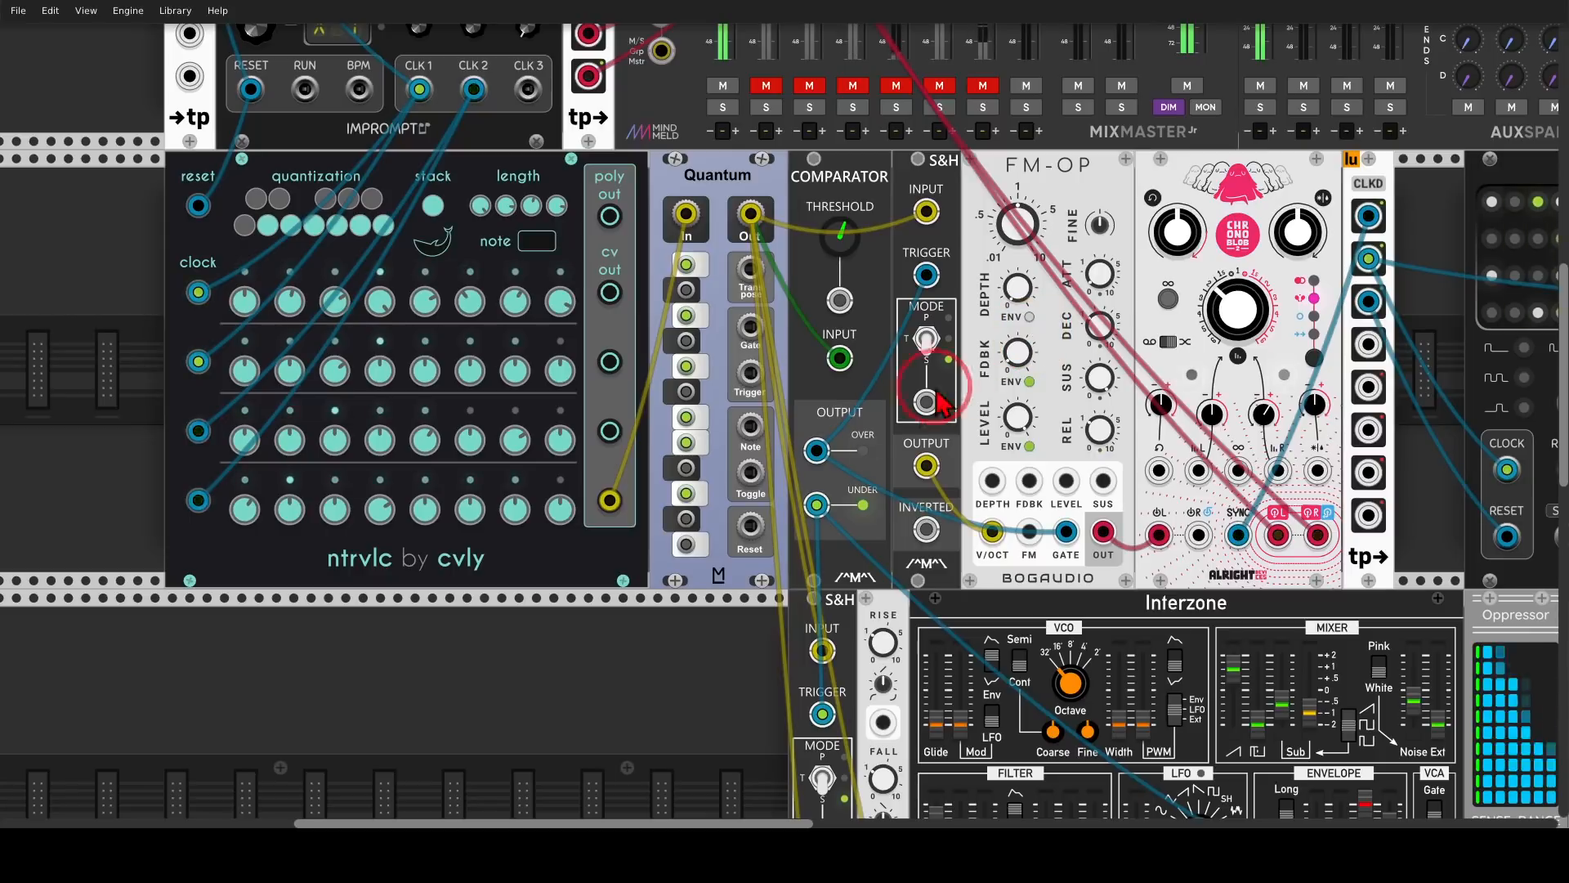
{"action": "mouse_move", "coordinate": [891, 421]}
{"action": "left_mouse_down"}
{"action": "mouse_move", "coordinate": [781, 445]}
{"action": "mouse_move", "coordinate": [846, 509]}
{"action": "mouse_move", "coordinate": [895, 441]}
{"action": "left_mouse_up"}
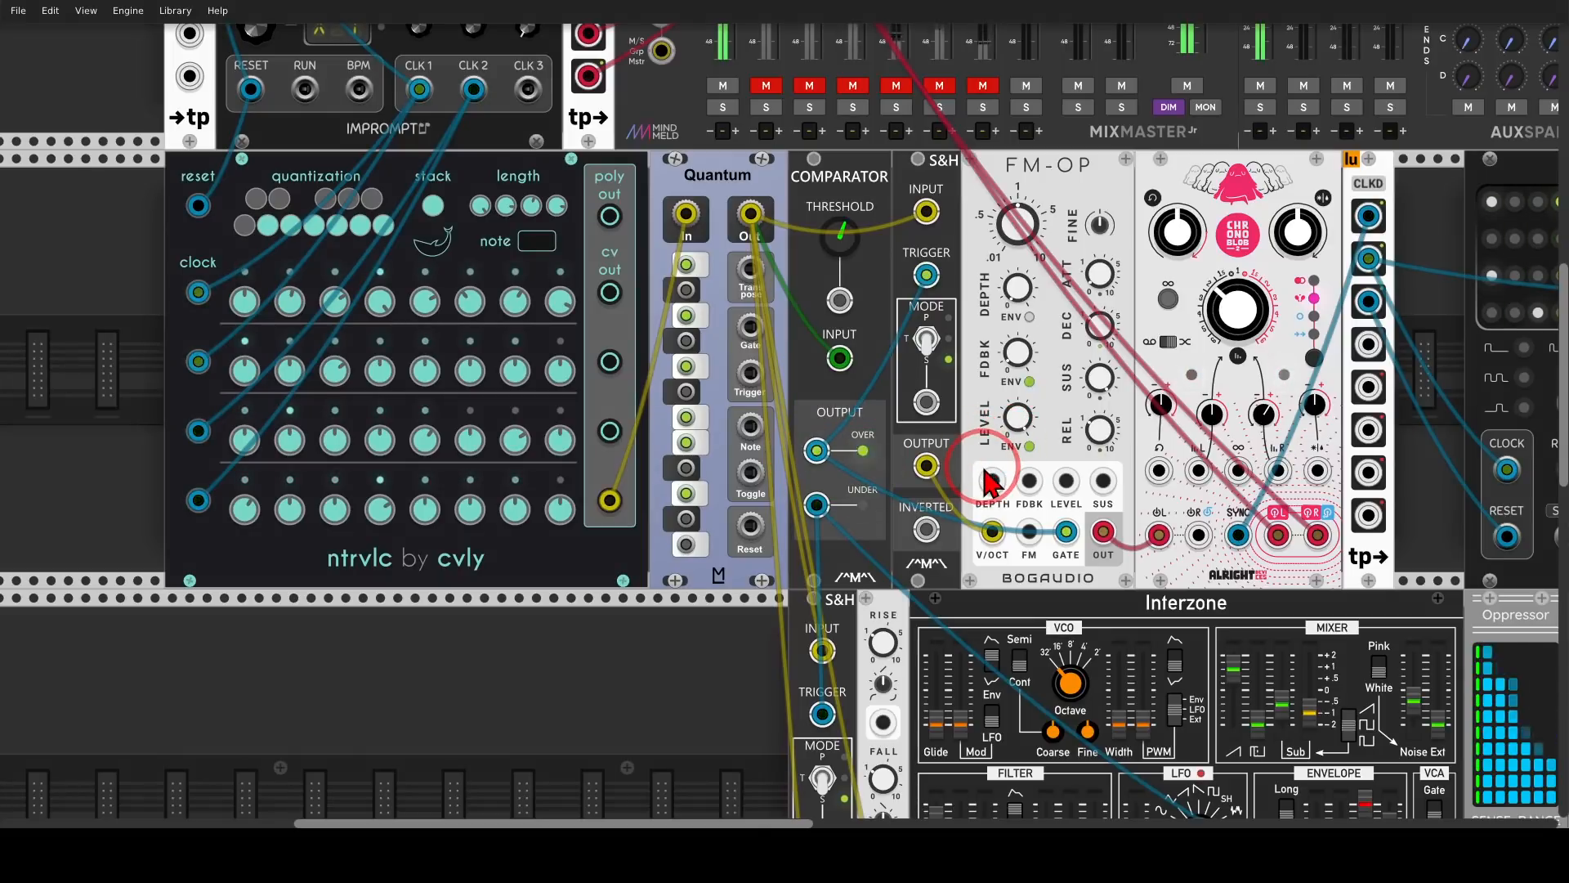
Bypass the S&H by removing its output cable and patching Quantum's output directly into FM-OP's V/OCT input
{"action": "right_click", "coordinate": [933, 457]}
{"action": "left_click_drag", "start_coordinate": [926, 212], "coordinate": [991, 532]}
{"action": "left_click", "coordinate": [1014, 352]}
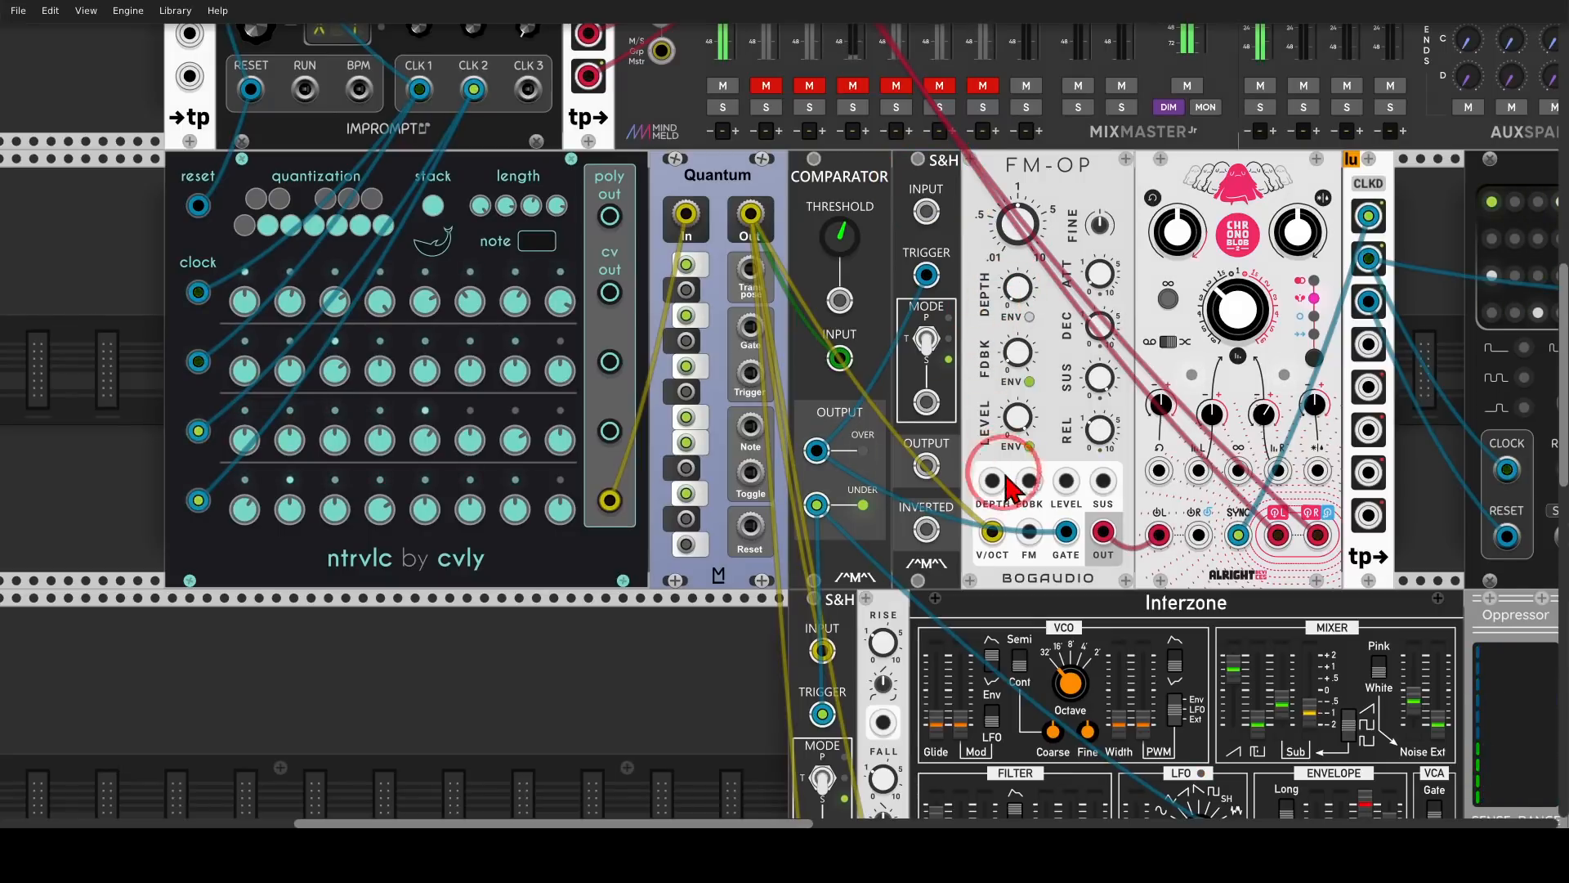
Restore the S&H path by patching Quantum's output into the S&H input and the S&H output into FM-OP's V/OCT
{"action": "left_click_drag", "start_coordinate": [995, 535], "coordinate": [926, 212]}
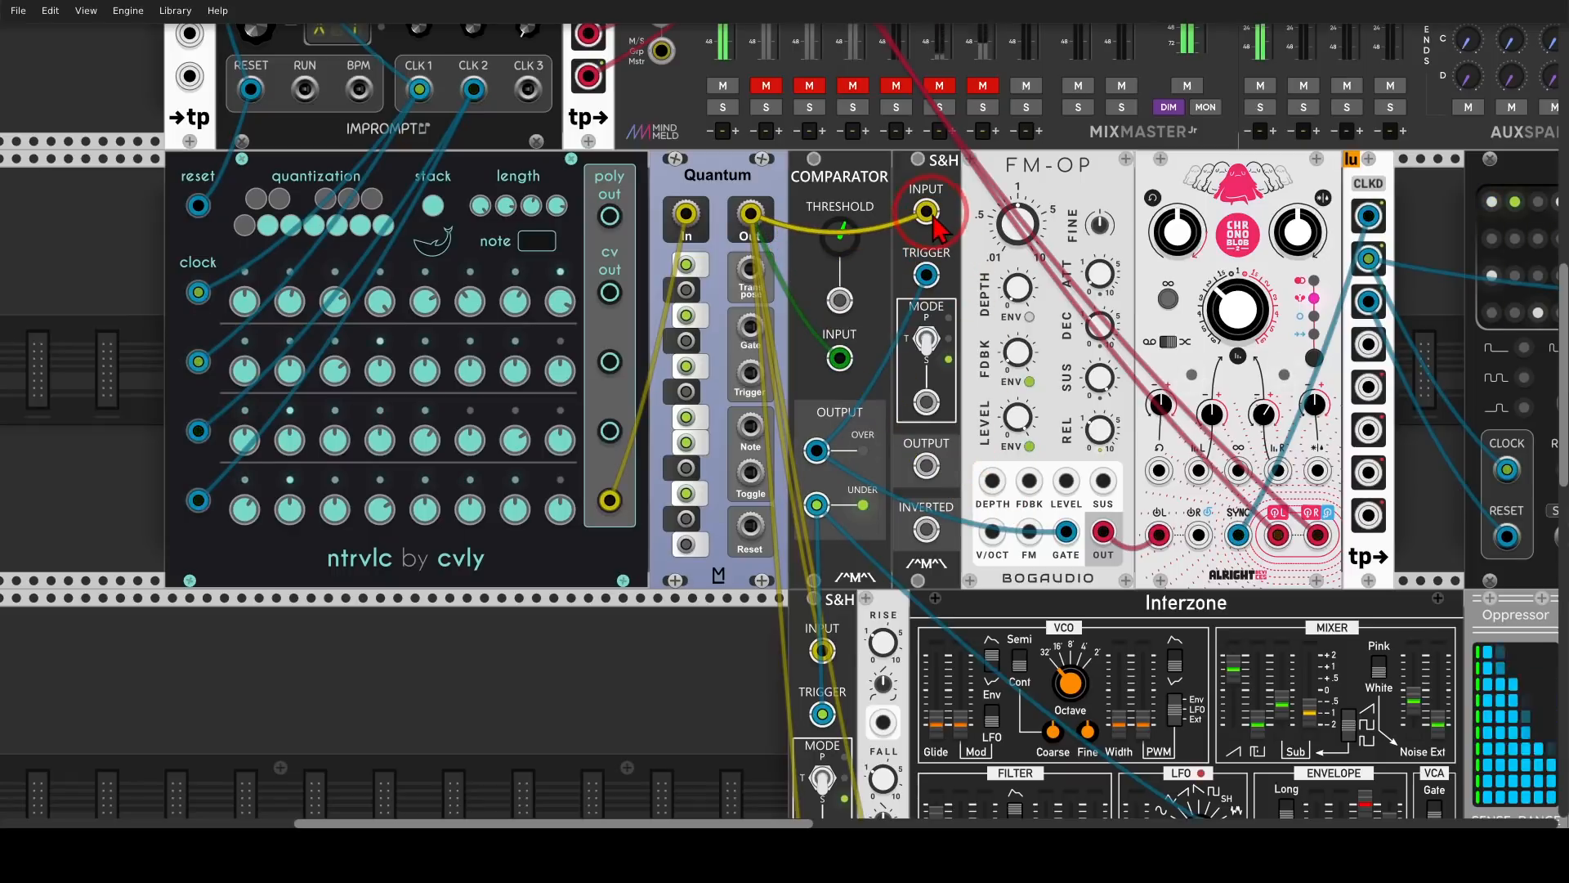
{"action": "left_click_drag", "start_coordinate": [926, 466], "coordinate": [992, 532]}
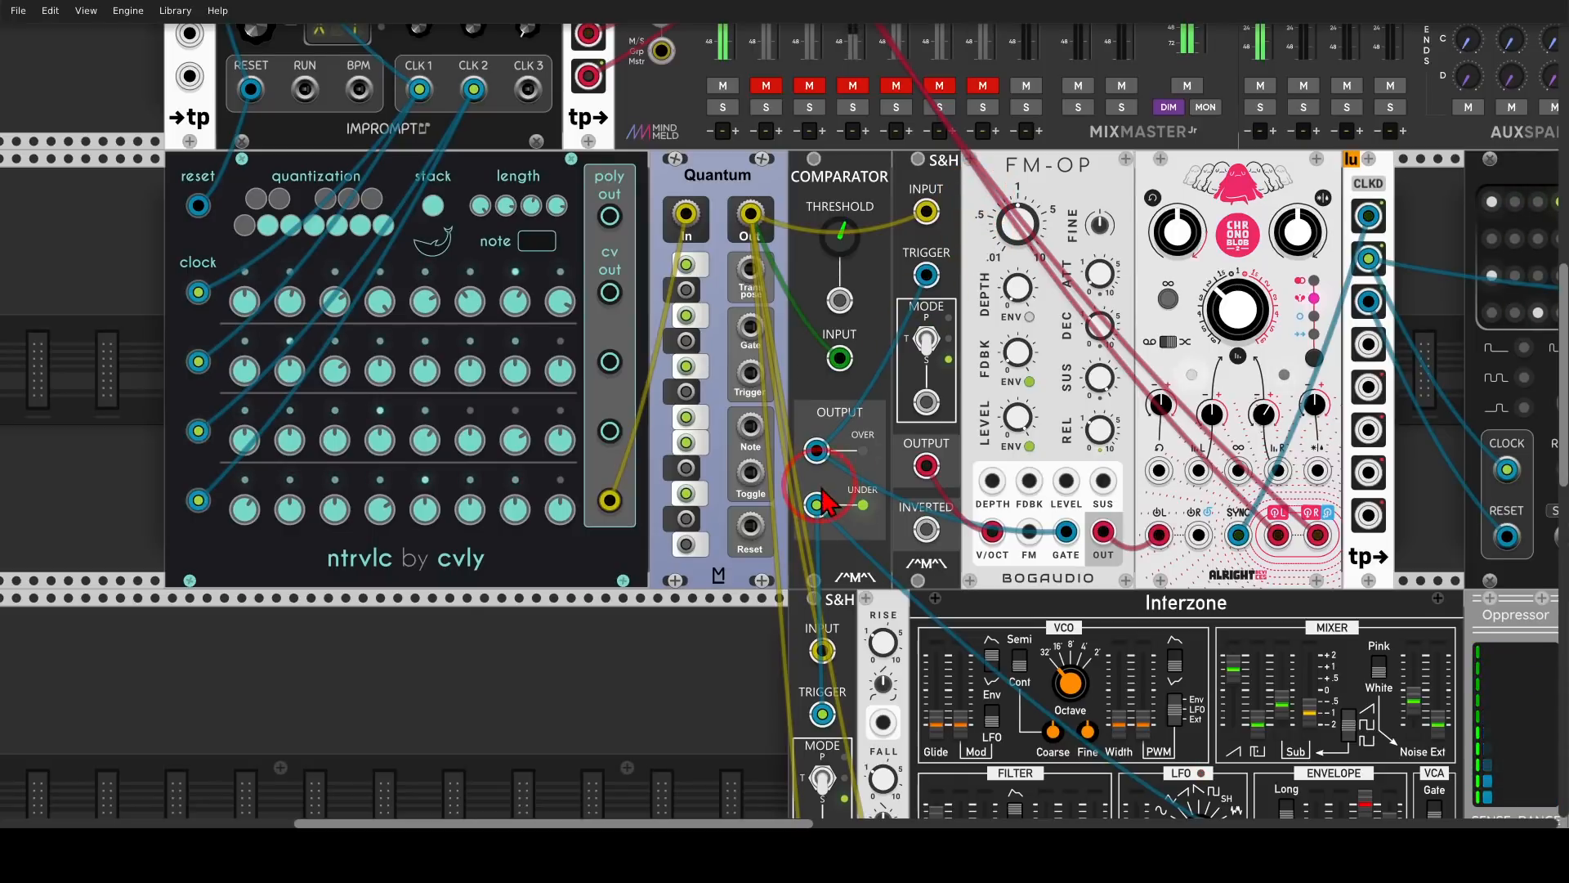
Examine how the Comparator's Under output drives the second S&H and Interzone, and how Interzone runs into Oppressor and Electric Ensemble
{"action": "mouse_move", "coordinate": [834, 485]}
{"action": "left_mouse_down"}
{"action": "mouse_move", "coordinate": [801, 527]}
{"action": "mouse_move", "coordinate": [841, 488]}
{"action": "left_mouse_up"}
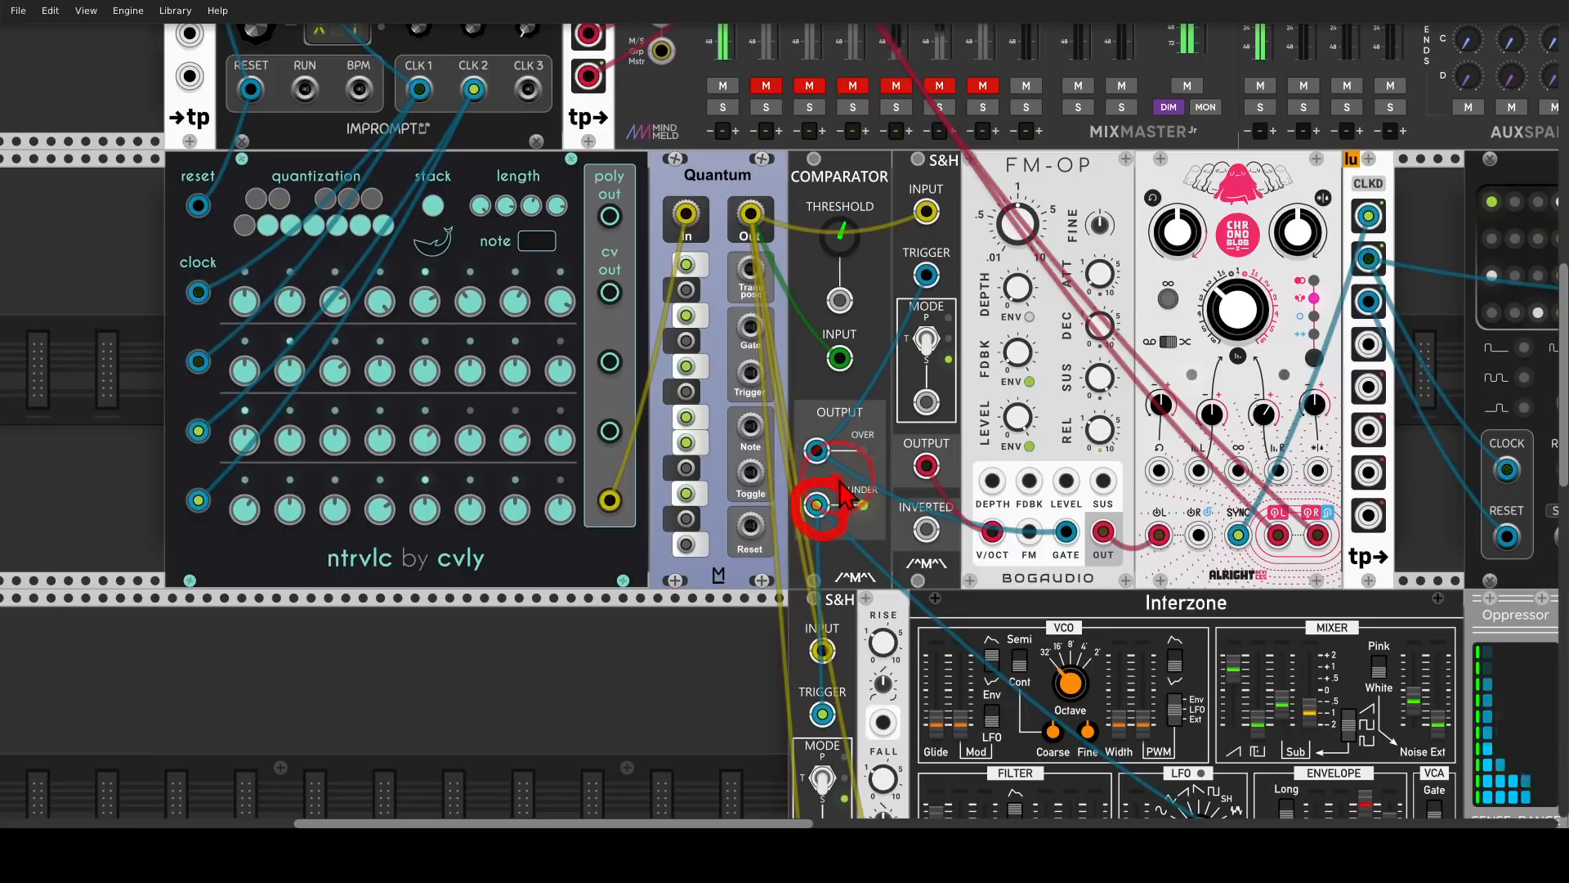
{"action": "mouse_move", "coordinate": [962, 559]}
{"action": "left_mouse_down"}
{"action": "mouse_move", "coordinate": [899, 467]}
{"action": "mouse_move", "coordinate": [649, 299]}
{"action": "left_mouse_up"}
{"action": "mouse_move", "coordinate": [889, 283]}
{"action": "left_mouse_down"}
{"action": "mouse_move", "coordinate": [838, 260]}
{"action": "mouse_move", "coordinate": [868, 285]}
{"action": "mouse_move", "coordinate": [889, 347]}
{"action": "mouse_move", "coordinate": [1136, 389]}
{"action": "mouse_move", "coordinate": [1154, 376]}
{"action": "mouse_move", "coordinate": [1136, 412]}
{"action": "left_mouse_up"}
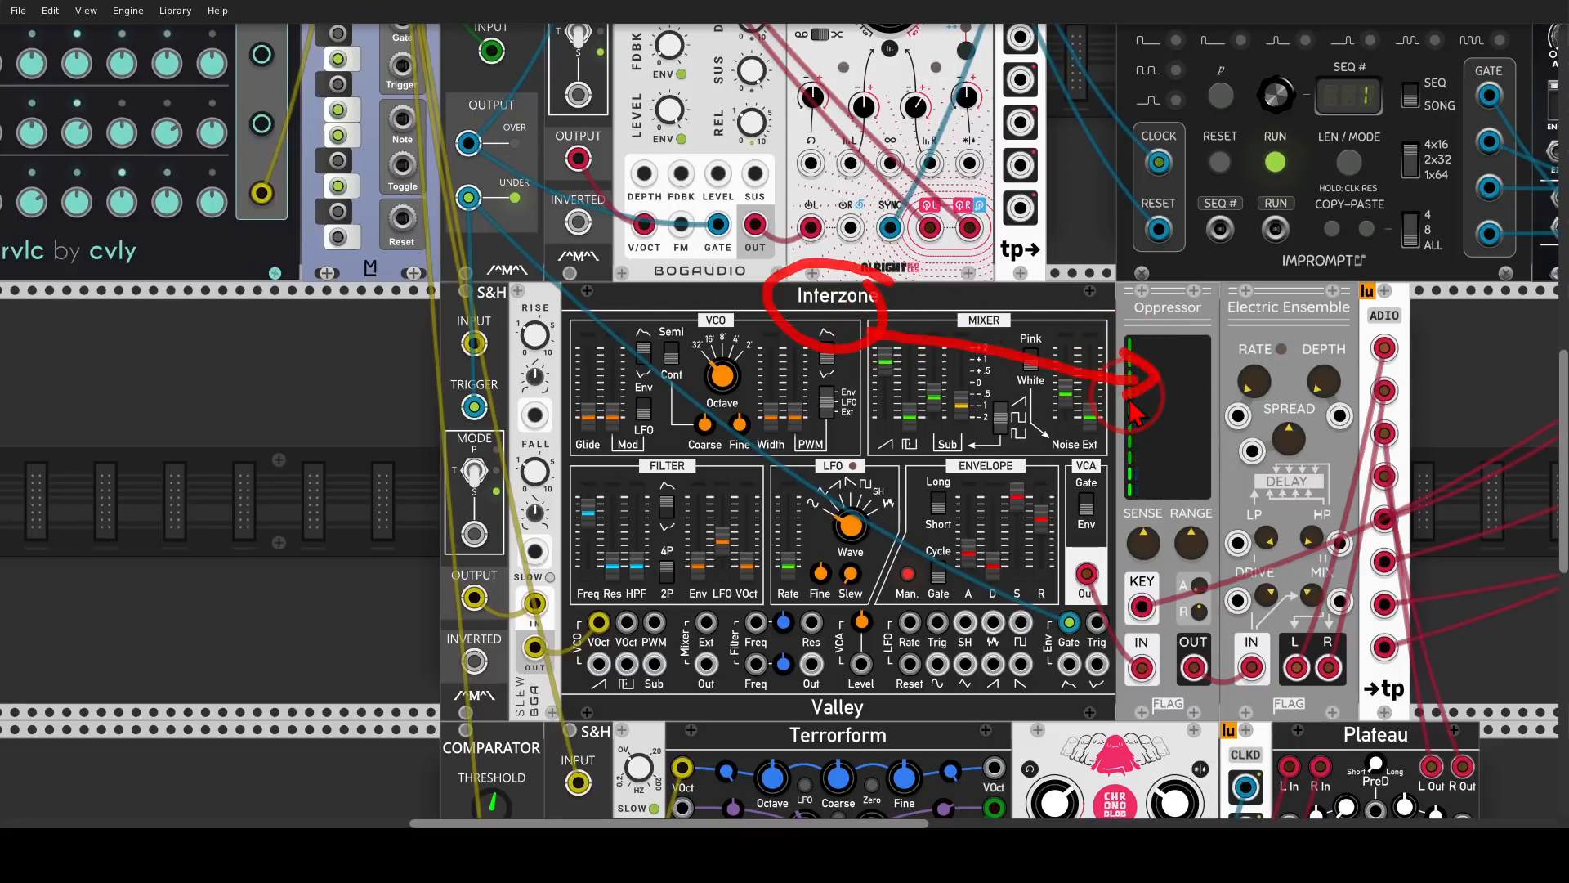
{"action": "mouse_move", "coordinate": [1306, 354]}
{"action": "left_mouse_down"}
{"action": "mouse_move", "coordinate": [1310, 331]}
{"action": "mouse_move", "coordinate": [1294, 331]}
{"action": "left_mouse_up"}
{"action": "key", "text": "shift+F9"}
Unmute the IZON channel on the MixMaster
{"action": "left_click_drag", "start_coordinate": [705, 302], "coordinate": [1049, 461]}
{"action": "mouse_move", "coordinate": [777, 79]}
{"action": "left_mouse_down"}
{"action": "mouse_move", "coordinate": [721, 92]}
{"action": "mouse_move", "coordinate": [785, 113]}
{"action": "mouse_move", "coordinate": [740, 131]}
{"action": "left_mouse_up"}
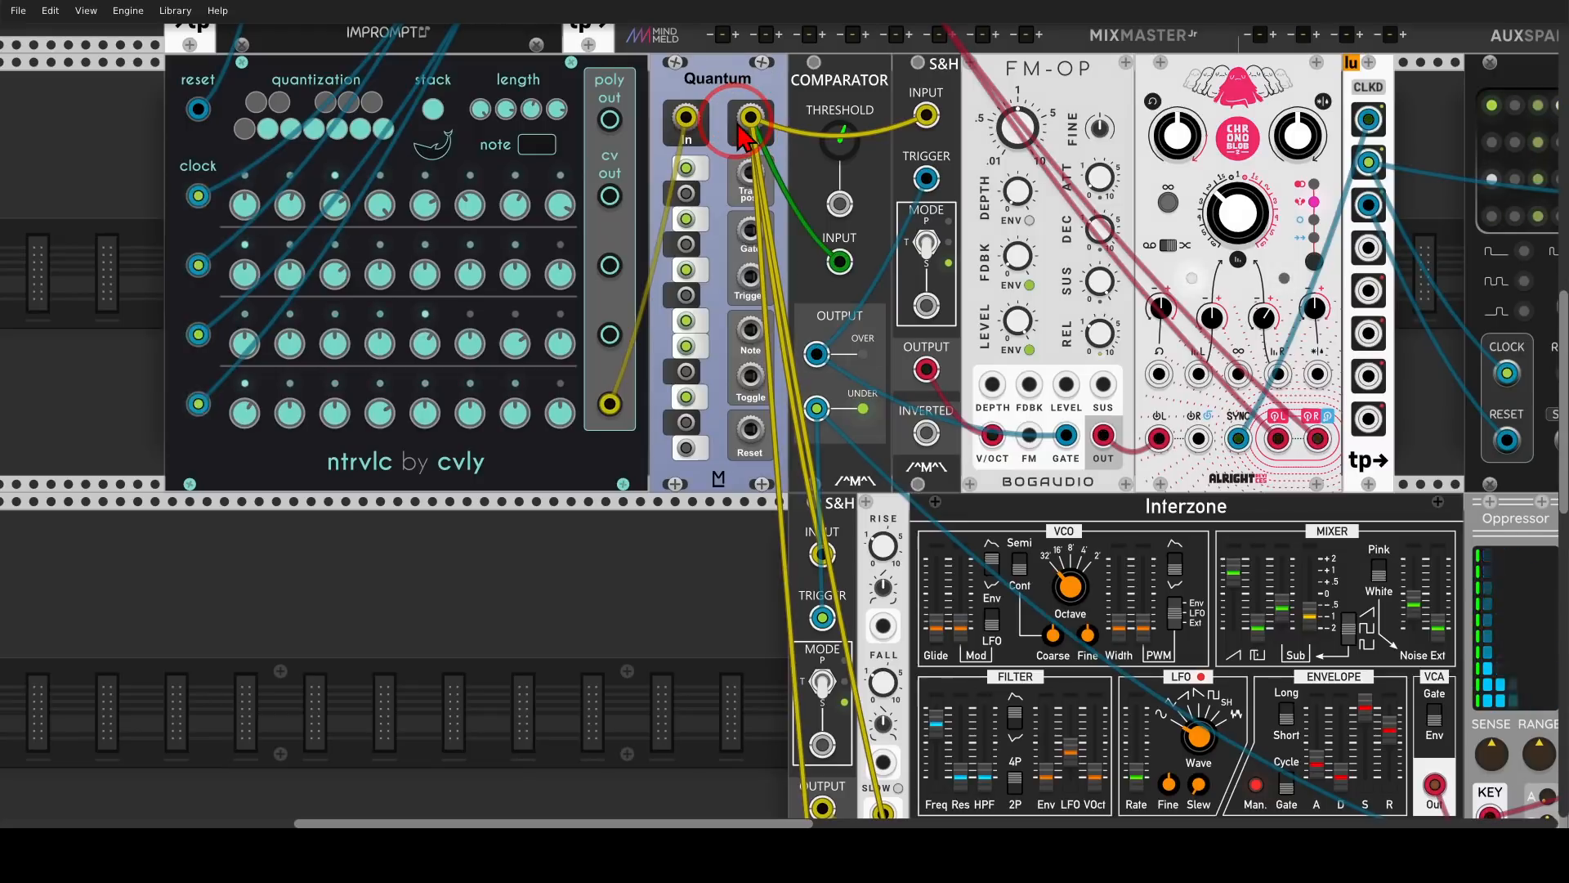
{"action": "scroll", "coordinate": [756, 135], "scroll_direction": "up", "scroll_amount": 3}
{"action": "left_click", "coordinate": [766, 115]}
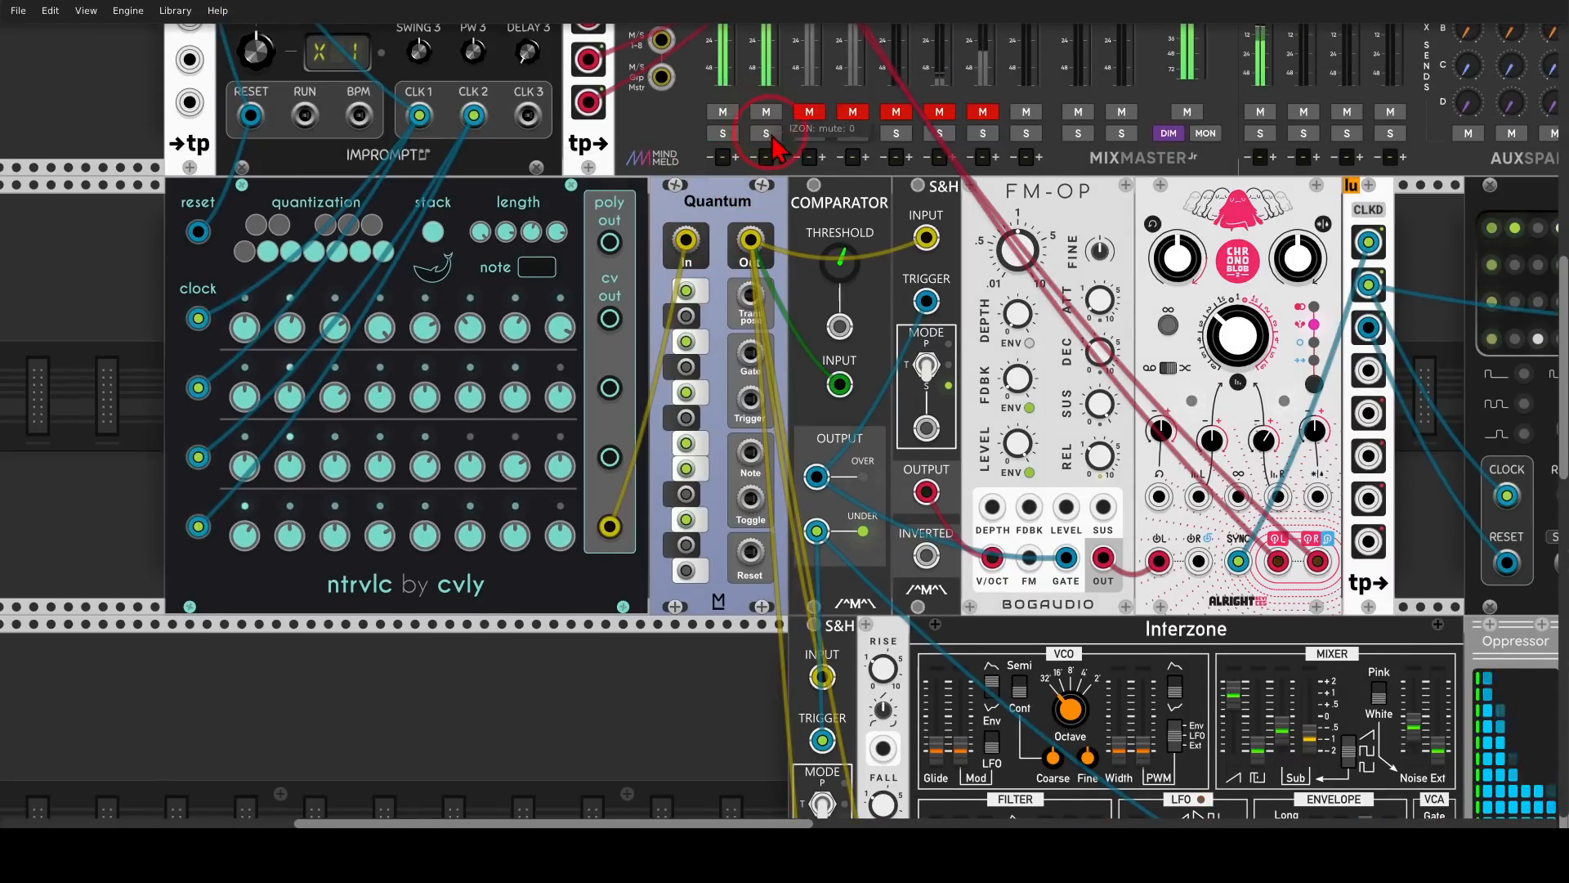
Examine the Terrorform voice and its signal path through the Chronoblob delay to Plateau
{"action": "left_click_drag", "start_coordinate": [1114, 653], "coordinate": [827, 317]}
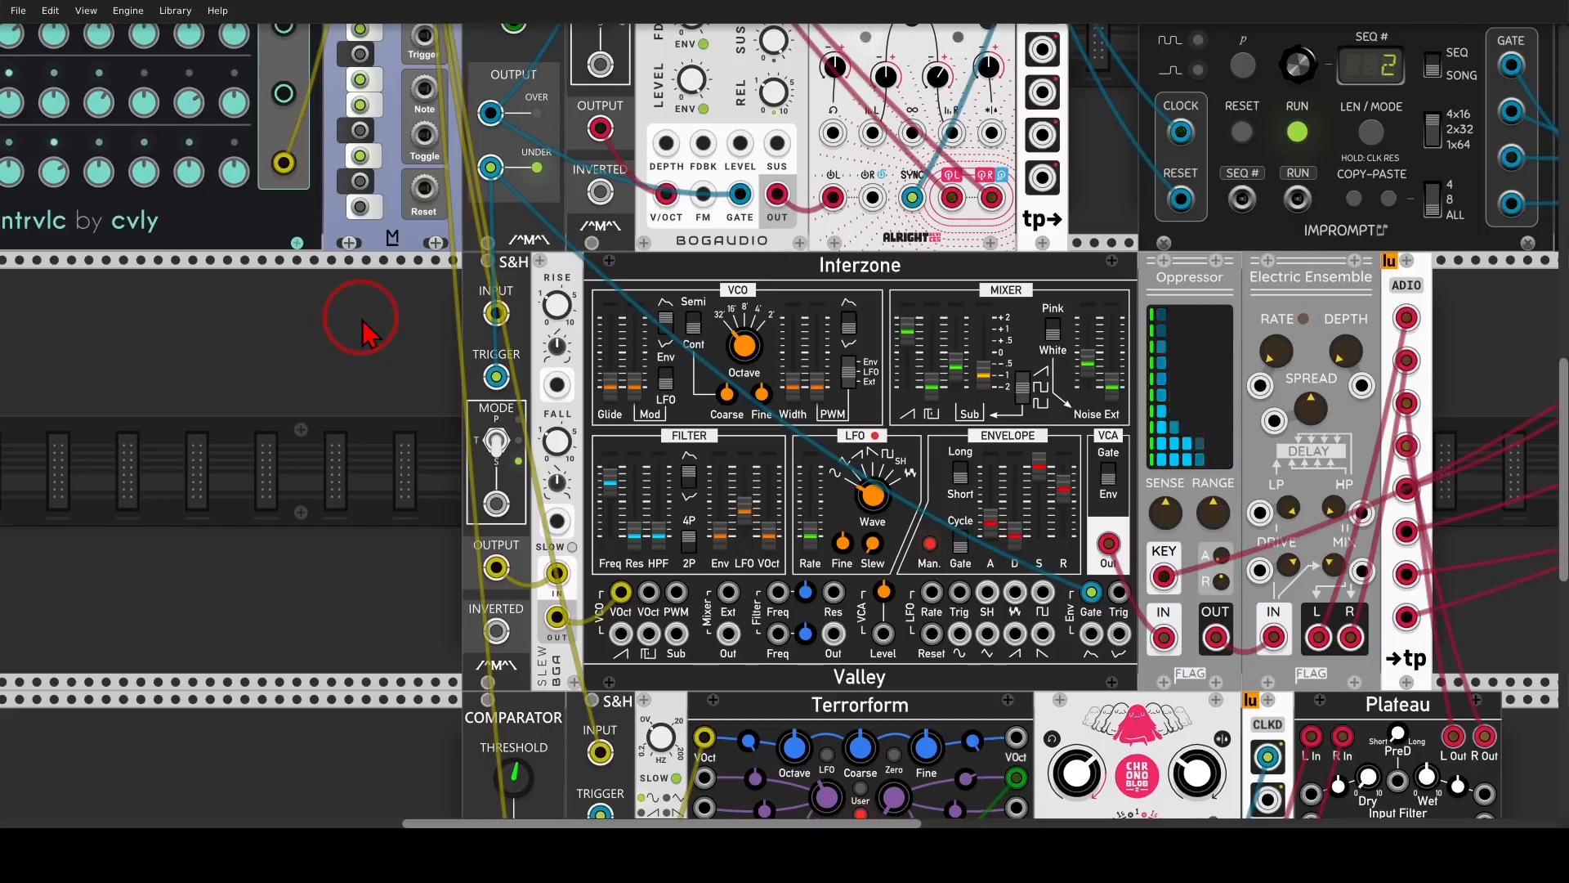
{"action": "scroll", "coordinate": [396, 463], "scroll_direction": "down", "scroll_amount": 4}
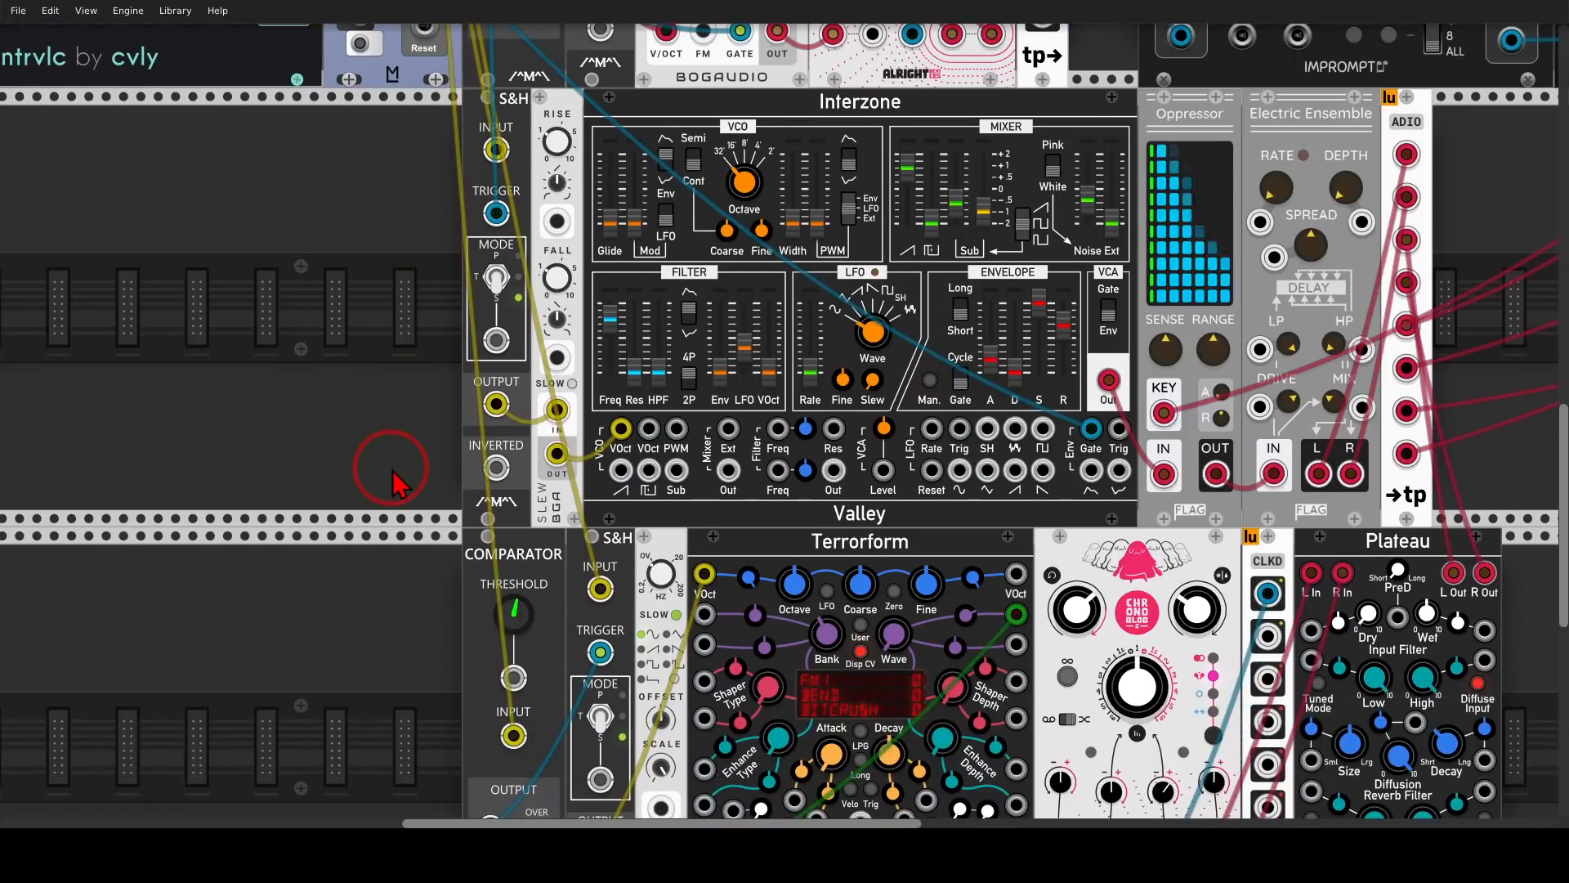
{"action": "scroll", "coordinate": [394, 472], "scroll_direction": "down", "scroll_amount": 6}
{"action": "left_click_drag", "start_coordinate": [429, 488], "coordinate": [303, 478]}
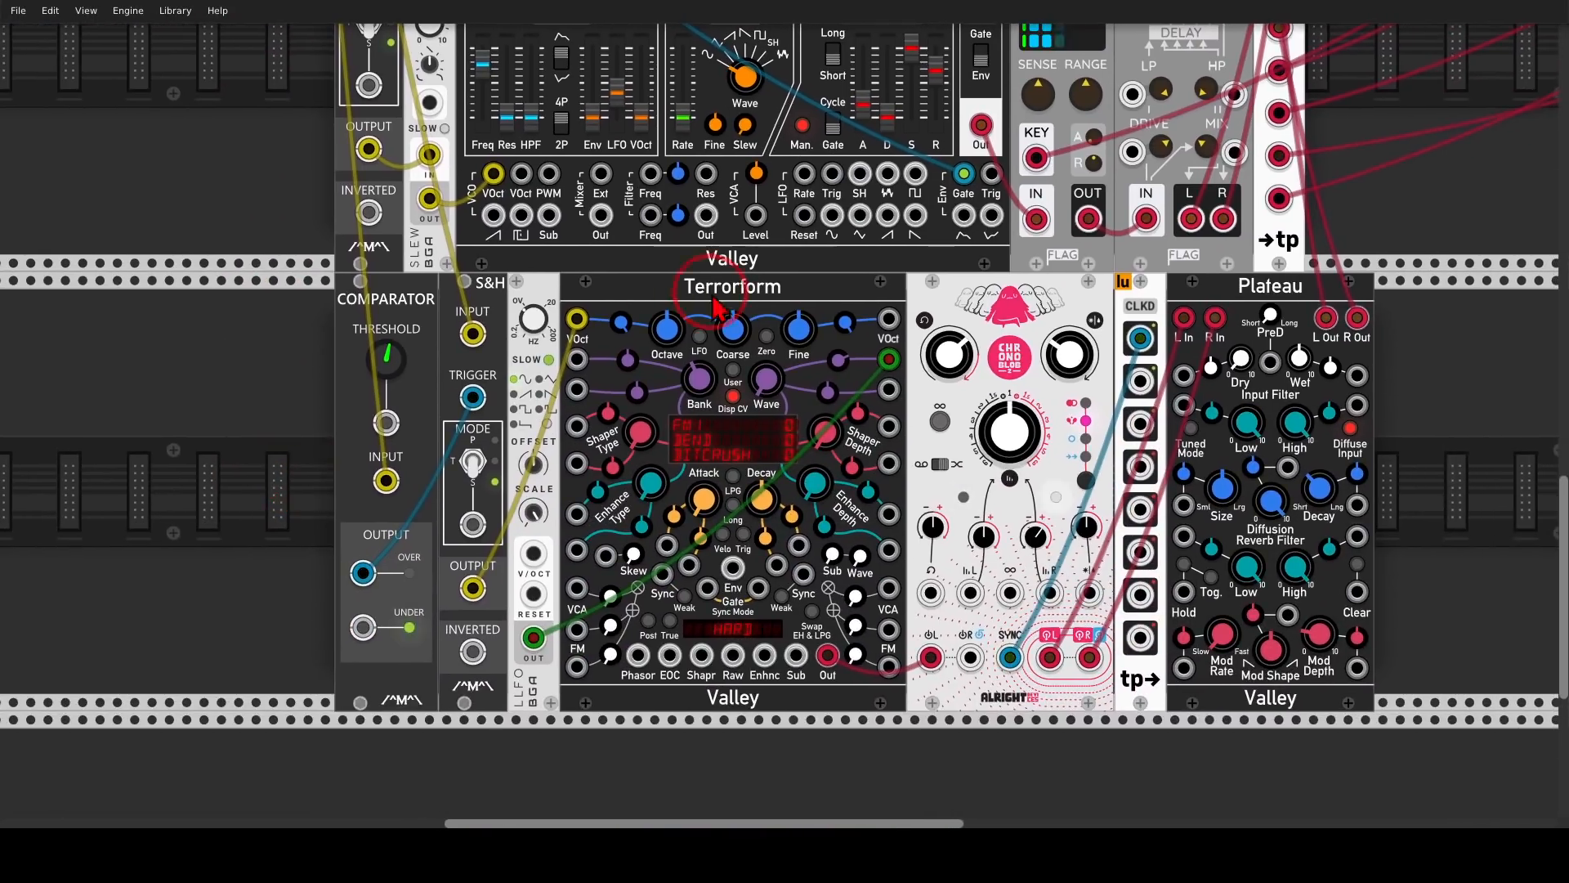
{"action": "mouse_move", "coordinate": [750, 277]}
{"action": "left_mouse_down"}
{"action": "mouse_move", "coordinate": [758, 331]}
{"action": "mouse_move", "coordinate": [768, 280]}
{"action": "mouse_move", "coordinate": [879, 330]}
{"action": "mouse_move", "coordinate": [977, 335]}
{"action": "mouse_move", "coordinate": [891, 369]}
{"action": "left_mouse_up"}
{"action": "left_click_drag", "start_coordinate": [1312, 309], "coordinate": [1300, 355]}
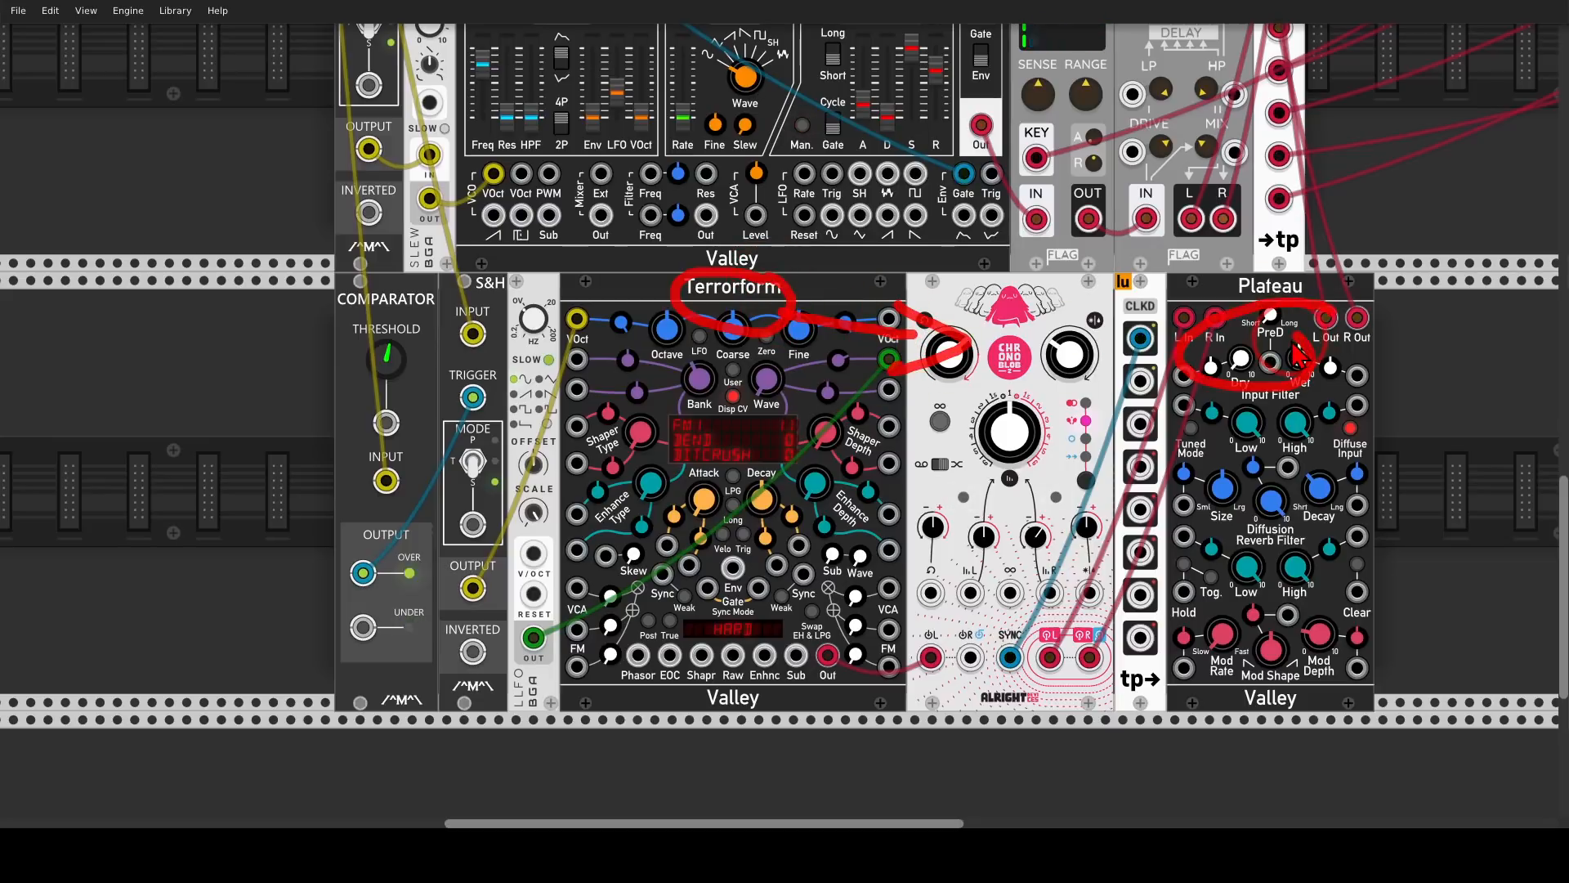
{"action": "key", "text": "shift+F9"}
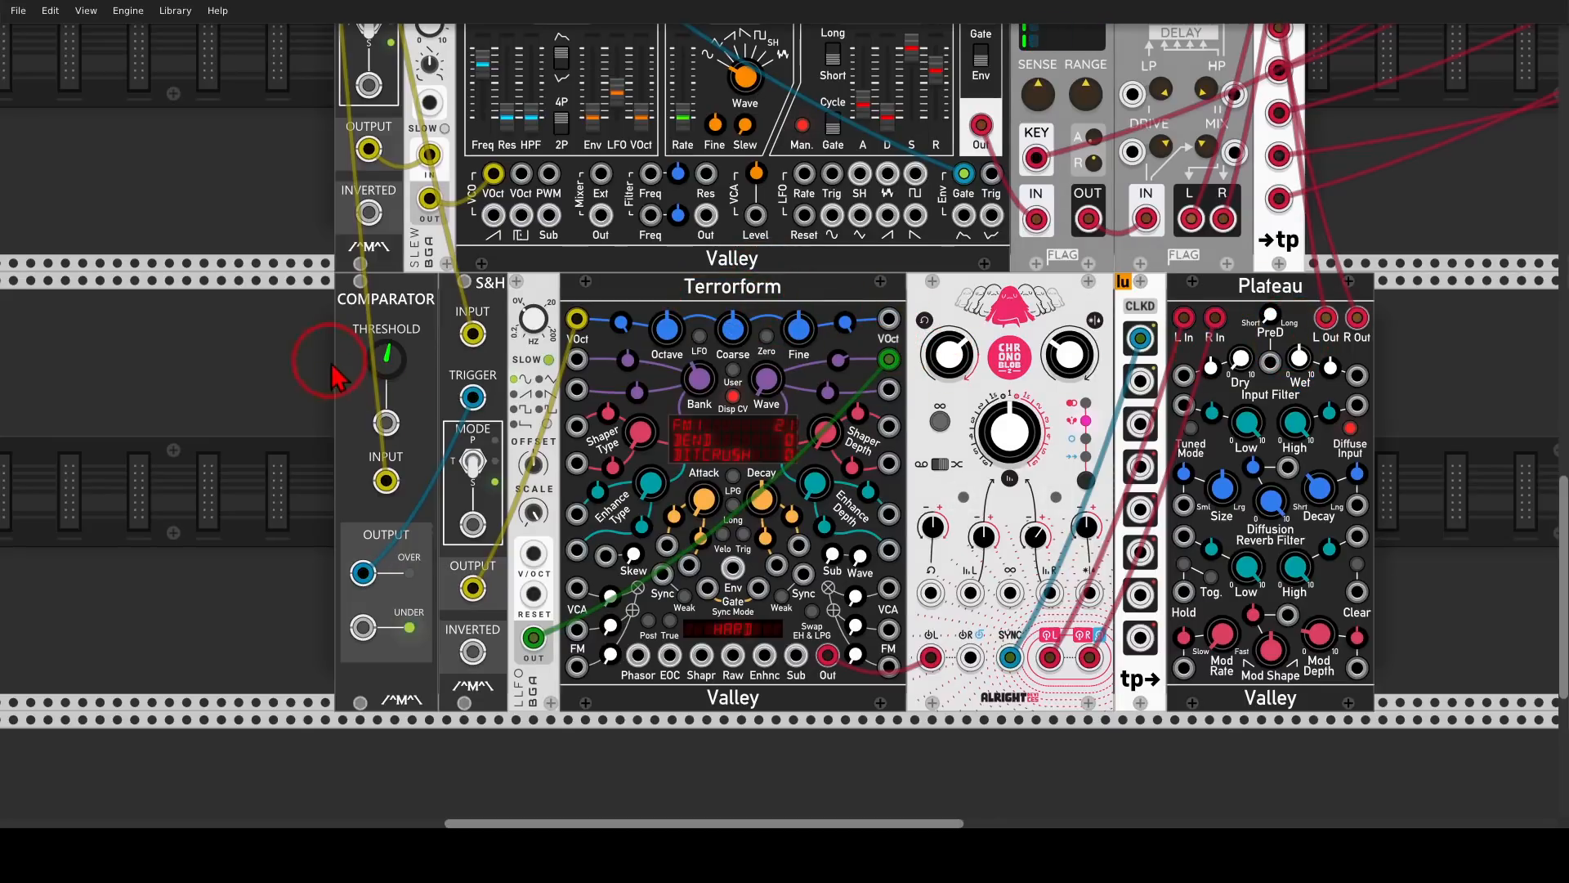
Examine the threshold and Over output of the Comparator that triggers the S&H feeding Terrorform
{"action": "left_click_drag", "start_coordinate": [332, 364], "coordinate": [487, 384]}
{"action": "mouse_move", "coordinate": [572, 471]}
{"action": "left_mouse_down"}
{"action": "mouse_move", "coordinate": [504, 488]}
{"action": "mouse_move", "coordinate": [546, 525]}
{"action": "mouse_move", "coordinate": [557, 472]}
{"action": "left_mouse_up"}
{"action": "key", "text": "shift+F9"}
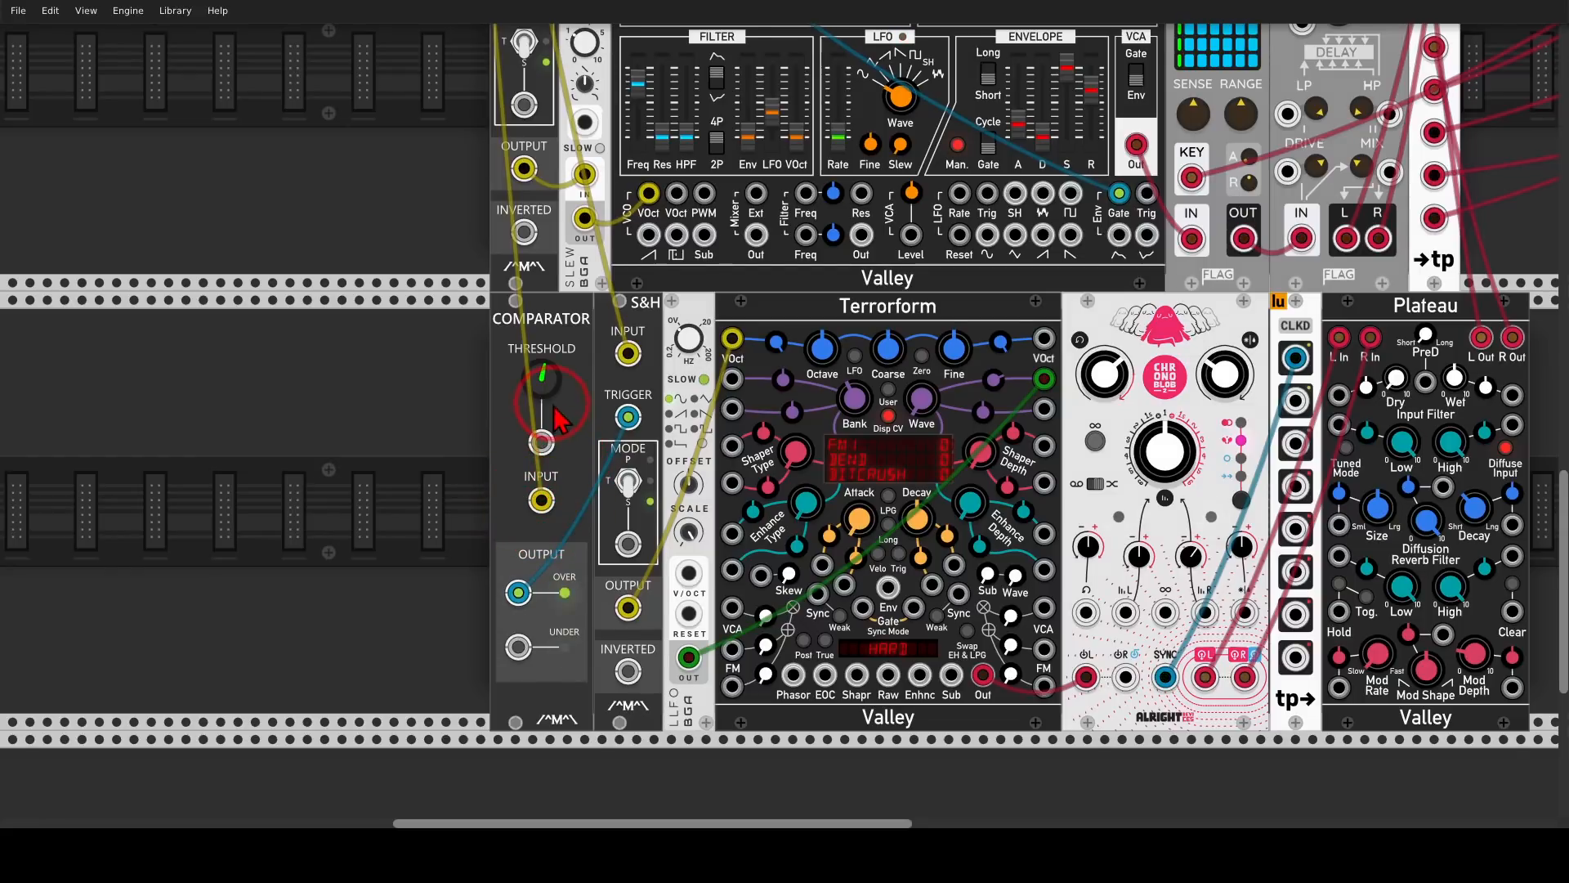
{"action": "mouse_move", "coordinate": [542, 379]}
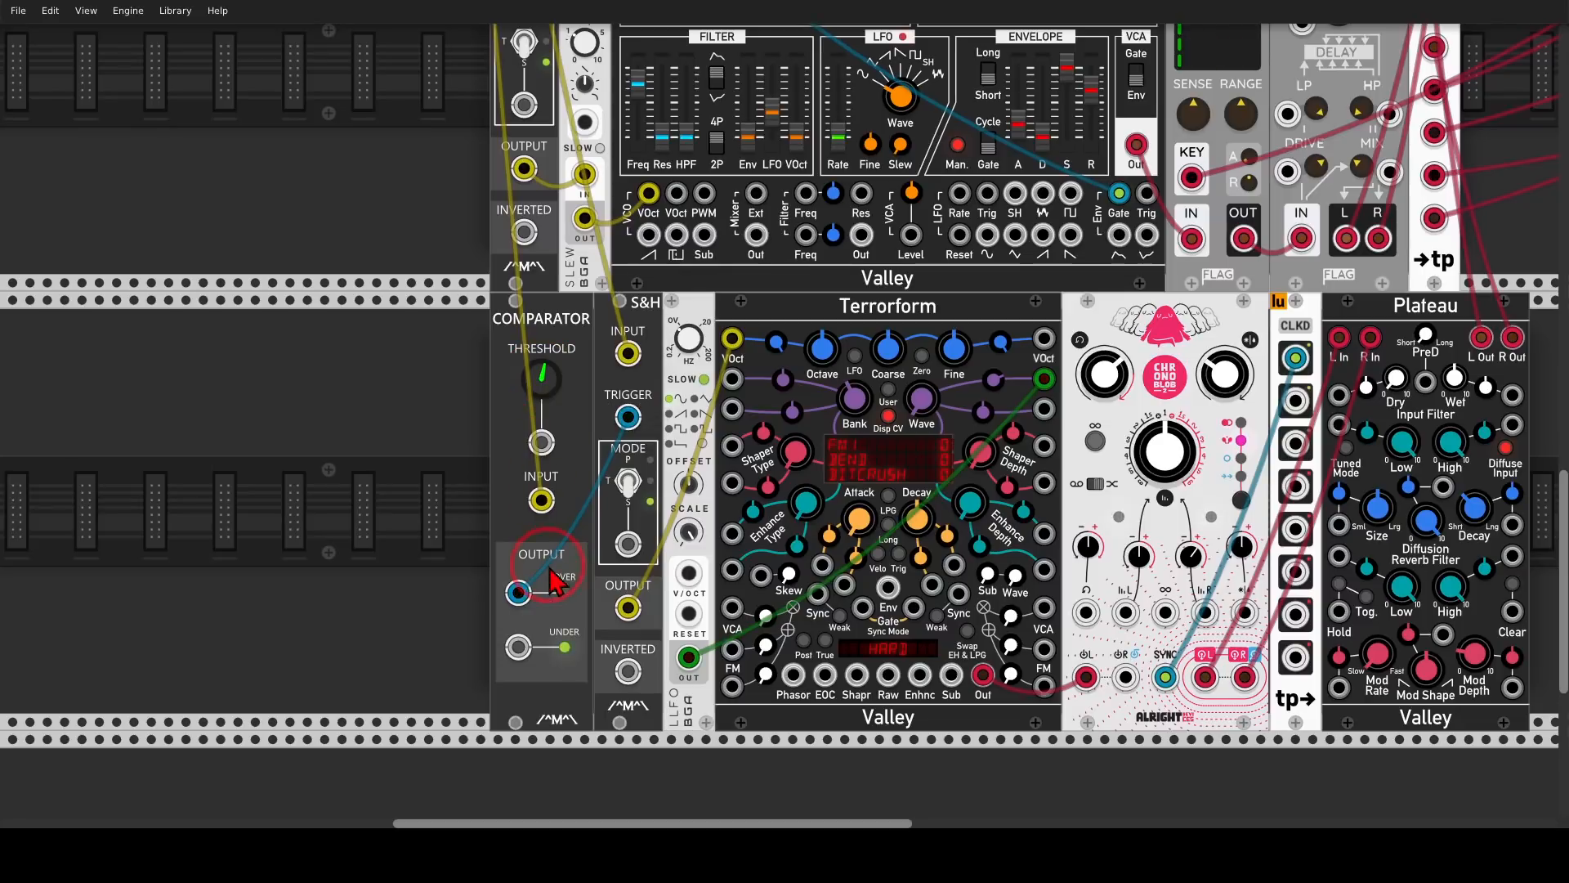
{"action": "mouse_move", "coordinate": [582, 566]}
{"action": "left_mouse_down"}
{"action": "mouse_move", "coordinate": [501, 571]}
{"action": "mouse_move", "coordinate": [493, 614]}
{"action": "mouse_move", "coordinate": [570, 631]}
{"action": "mouse_move", "coordinate": [592, 596]}
{"action": "mouse_move", "coordinate": [577, 560]}
{"action": "left_mouse_up"}
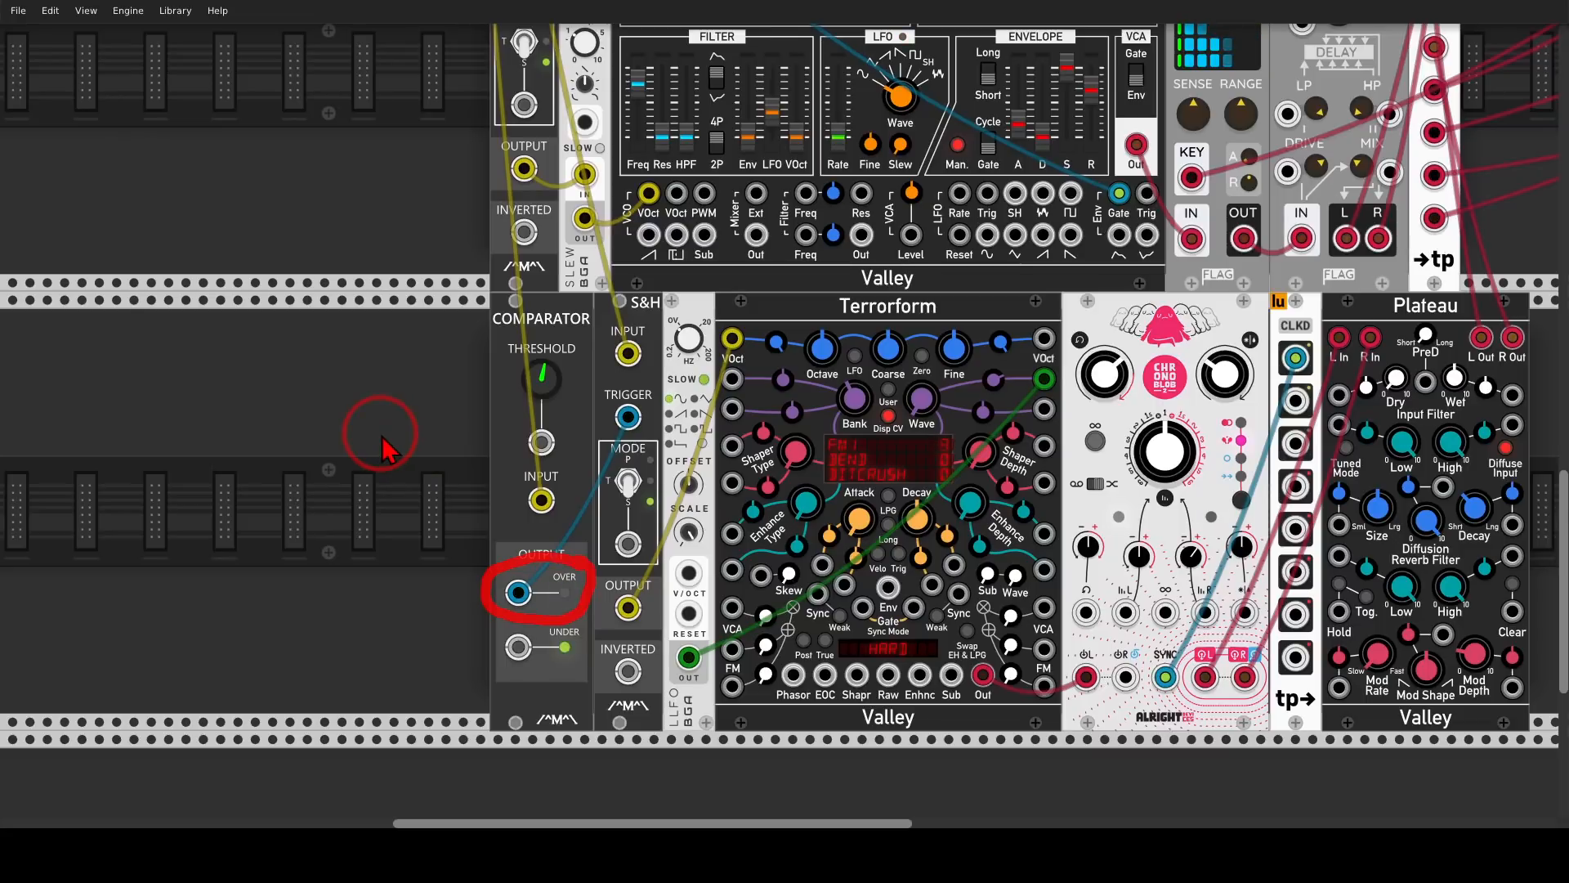
{"action": "key", "text": "Escape"}
Unmute the TRRF channel on the MixMaster and review the FM-OP, Interzone and Terrorform voices together
{"action": "scroll", "coordinate": [398, 237], "scroll_direction": "up", "scroll_amount": 10}
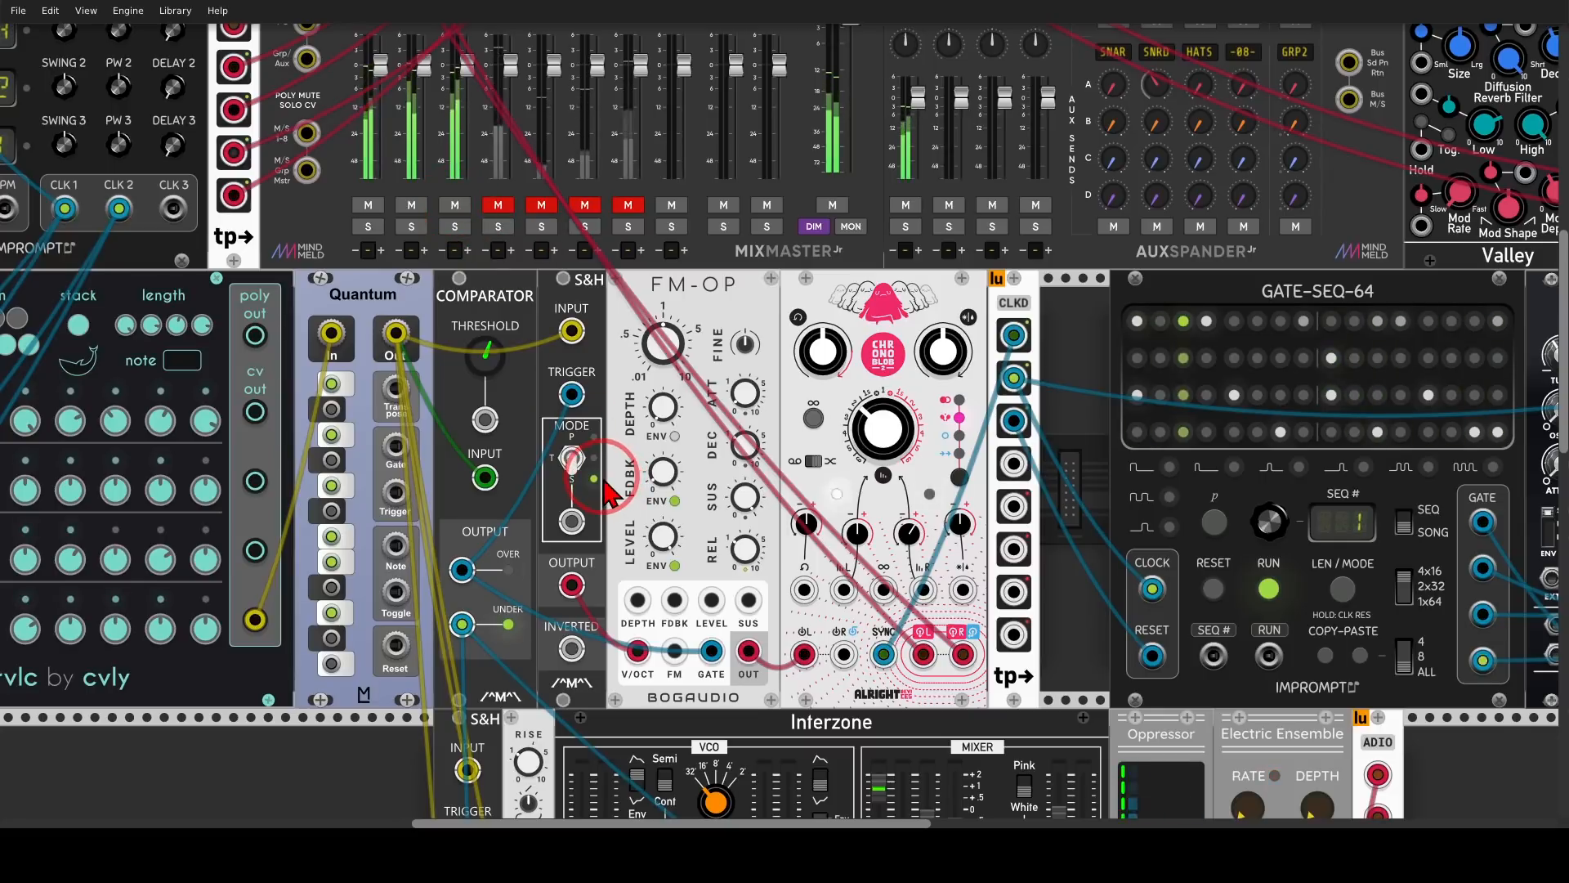
{"action": "scroll", "coordinate": [609, 494], "scroll_direction": "down", "scroll_amount": 2}
{"action": "scroll", "coordinate": [609, 494], "scroll_direction": "down", "scroll_amount": 3}
{"action": "left_click_drag", "start_coordinate": [477, 636], "coordinate": [478, 378]}
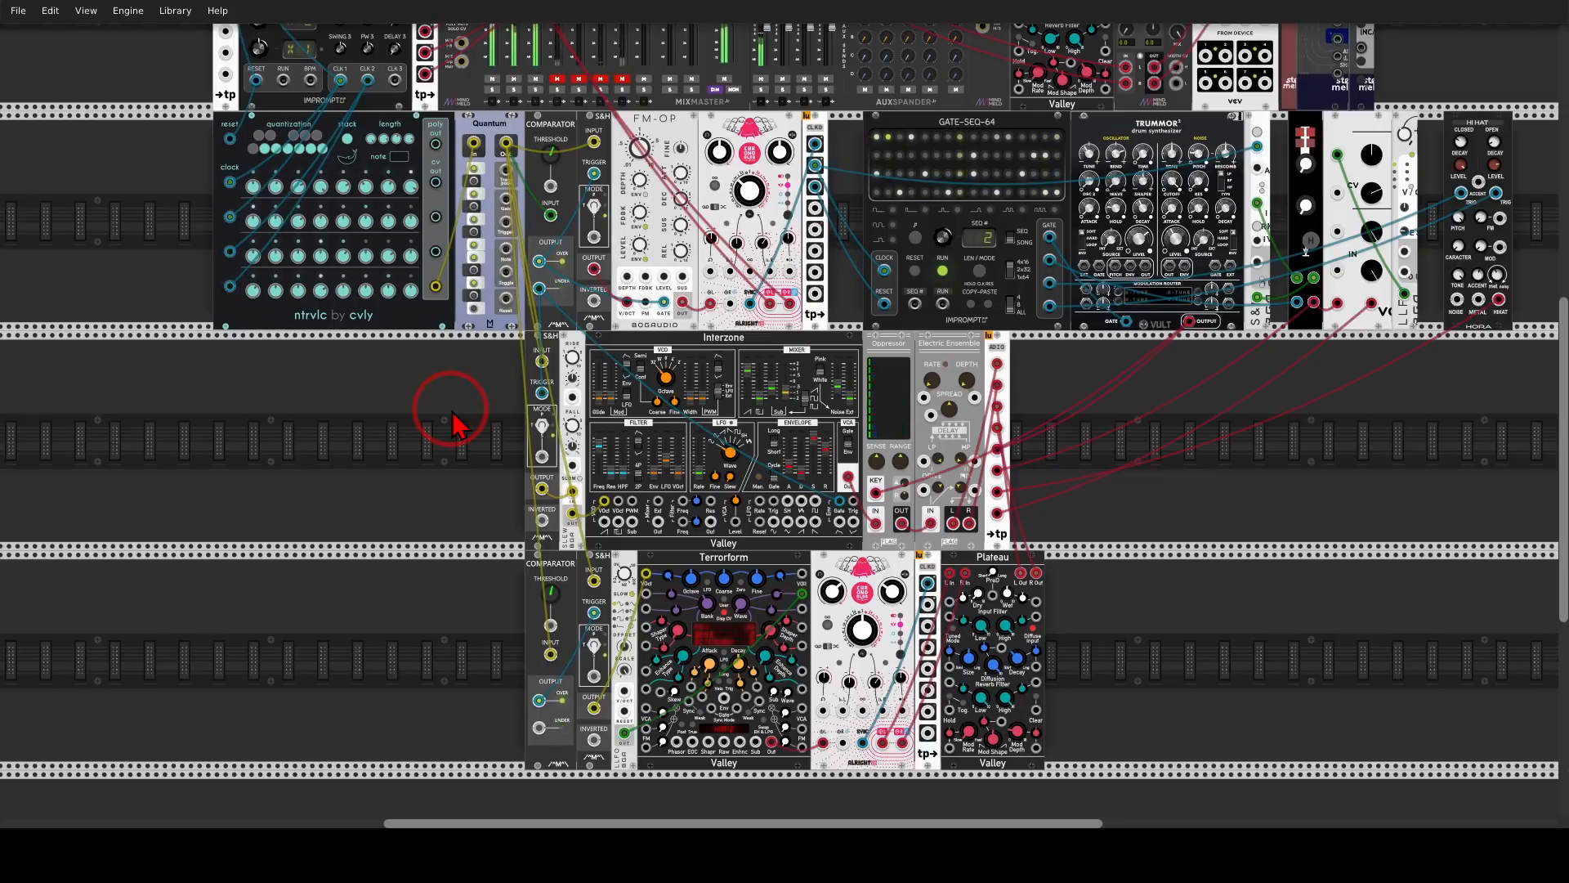
{"action": "scroll", "coordinate": [1124, 457], "scroll_direction": "up", "scroll_amount": 5}
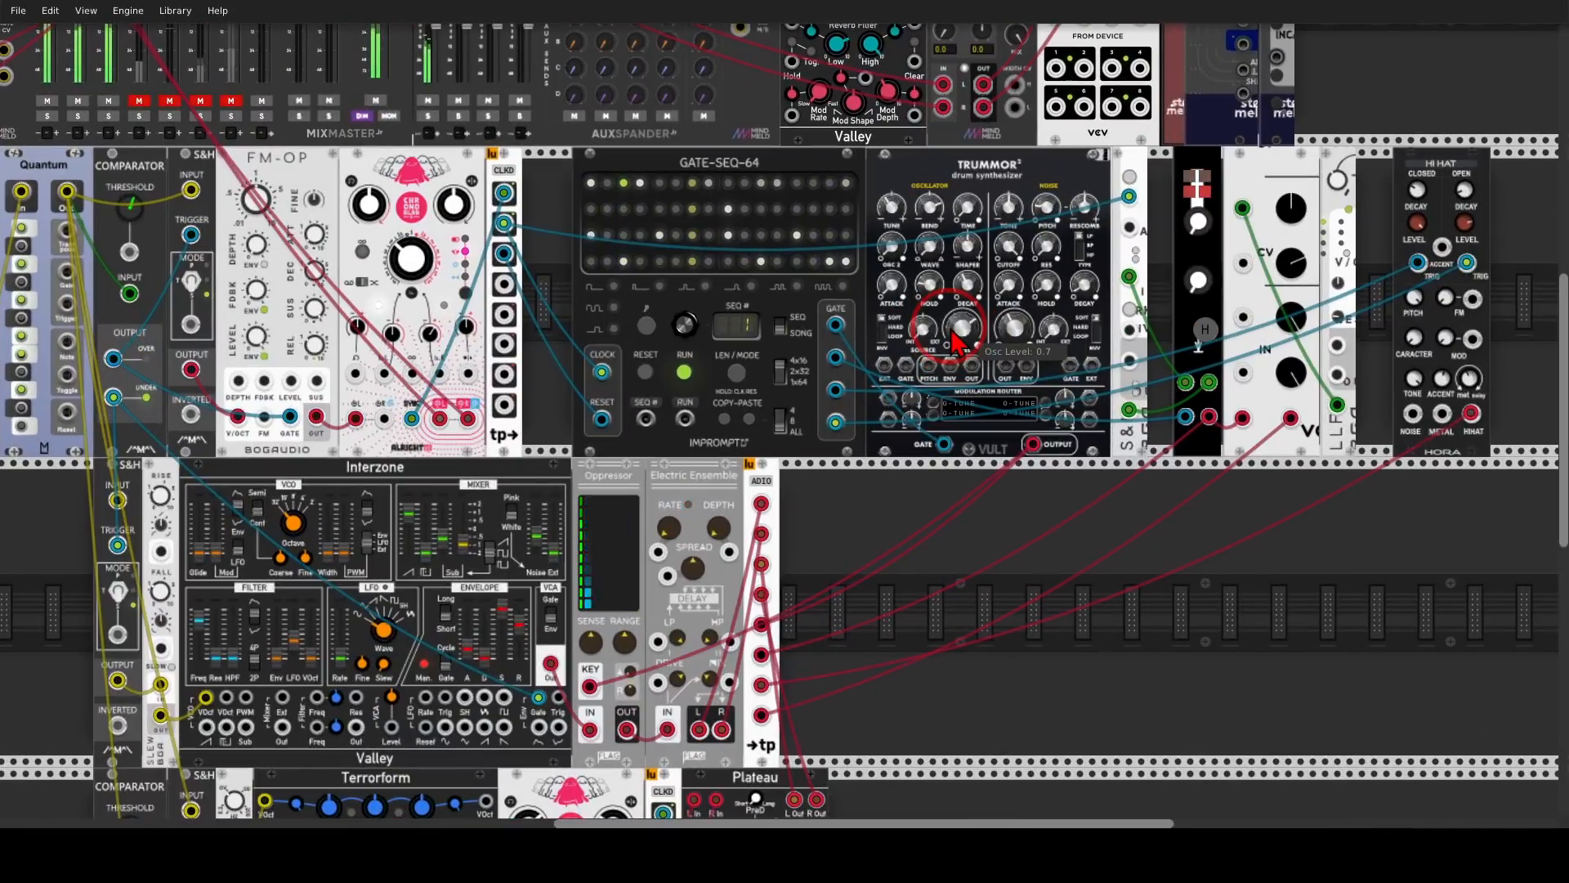
Examine the GATE-SEQ-64 and Trummor drum section, and unmute the KICK channel on the MixMaster
{"action": "mouse_move", "coordinate": [761, 145]}
{"action": "left_mouse_down"}
{"action": "mouse_move", "coordinate": [644, 149]}
{"action": "mouse_move", "coordinate": [938, 177]}
{"action": "mouse_move", "coordinate": [886, 218]}
{"action": "left_mouse_up"}
{"action": "key", "text": "Escape"}
{"action": "left_click_drag", "start_coordinate": [273, 129], "coordinate": [509, 269]}
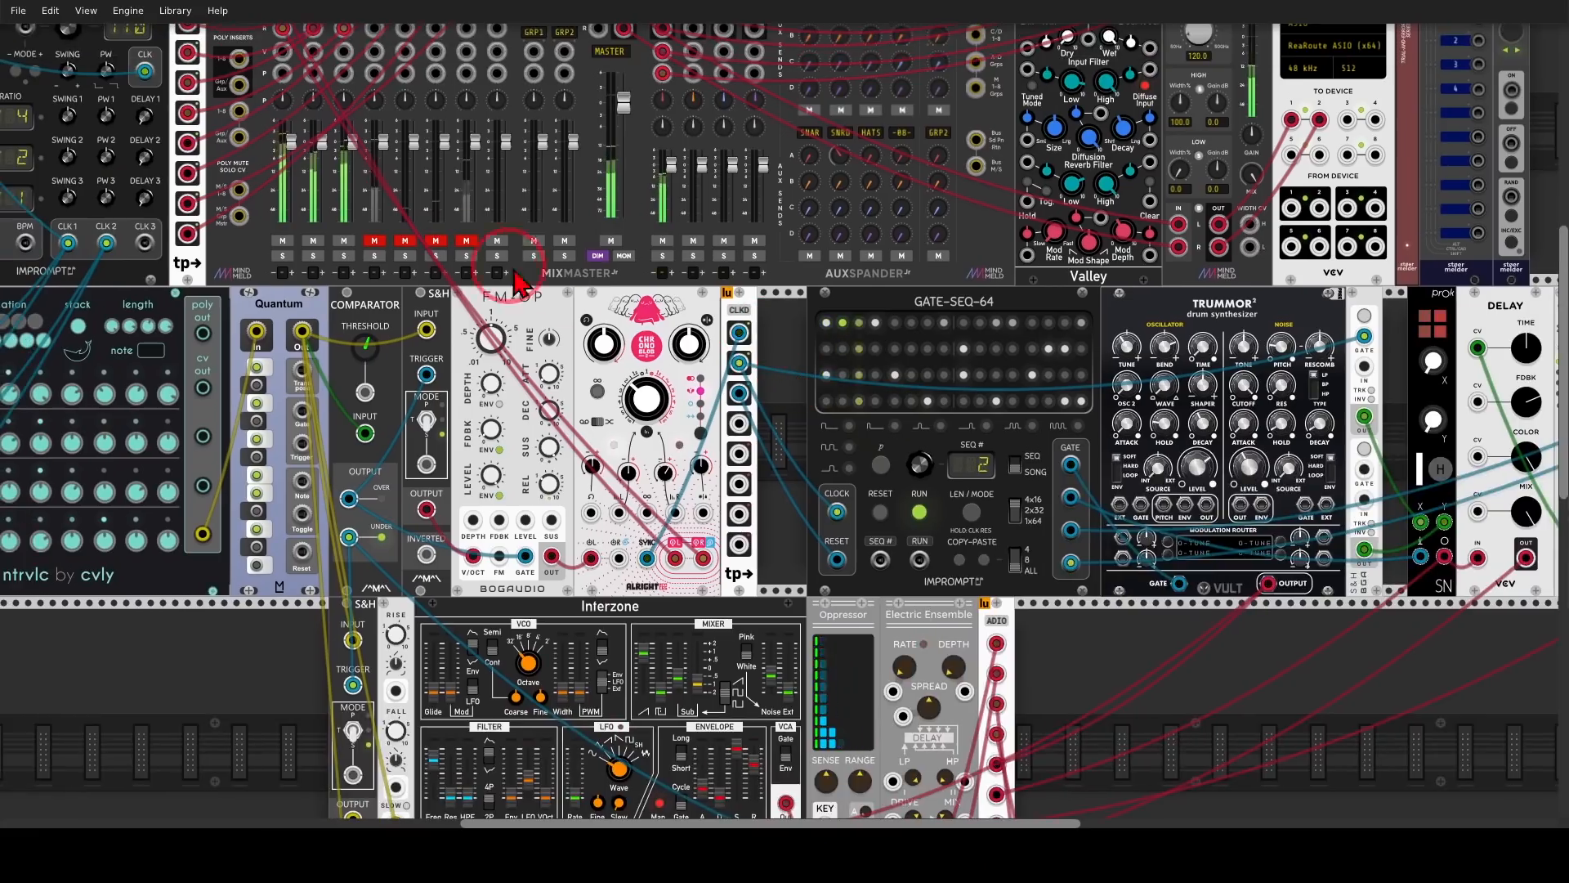
Examine the SN snare and its Delay, and unmute the SNAR and SNRD channels on the MixMaster
{"action": "left_click_drag", "start_coordinate": [1193, 621], "coordinate": [864, 519]}
{"action": "mouse_move", "coordinate": [1123, 199]}
{"action": "left_mouse_down"}
{"action": "mouse_move", "coordinate": [1078, 211]}
{"action": "mouse_move", "coordinate": [1118, 204]}
{"action": "mouse_move", "coordinate": [1144, 260]}
{"action": "left_mouse_up"}
{"action": "key", "text": "Escape"}
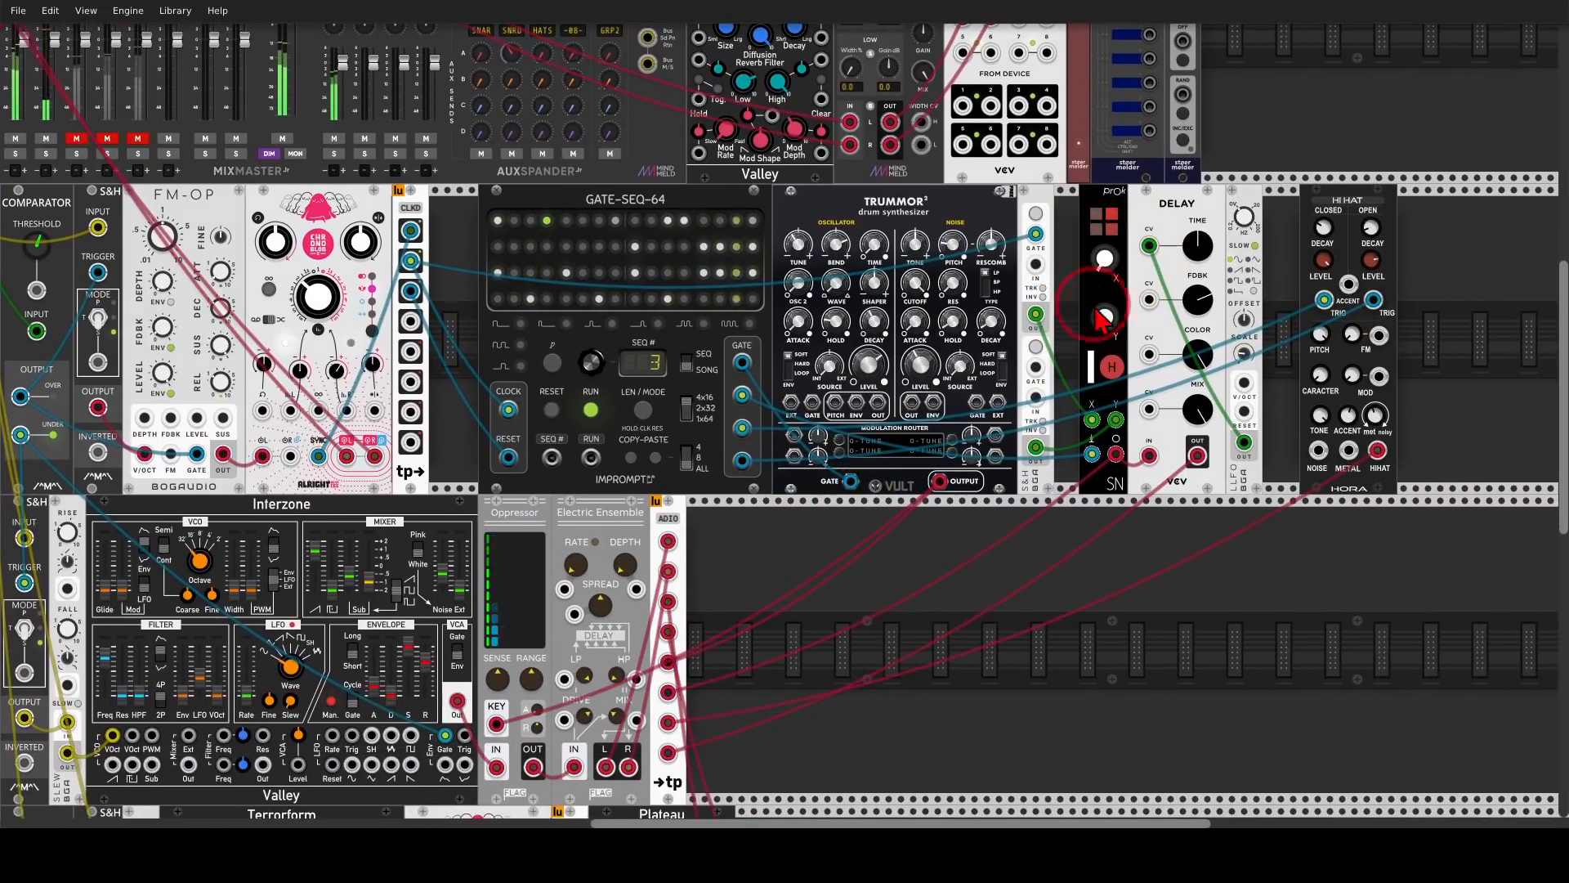
{"action": "mouse_move", "coordinate": [949, 452]}
{"action": "left_mouse_down"}
{"action": "mouse_move", "coordinate": [1137, 531]}
{"action": "mouse_move", "coordinate": [1224, 592]}
{"action": "left_mouse_up"}
{"action": "left_click_drag", "start_coordinate": [380, 267], "coordinate": [409, 302]}
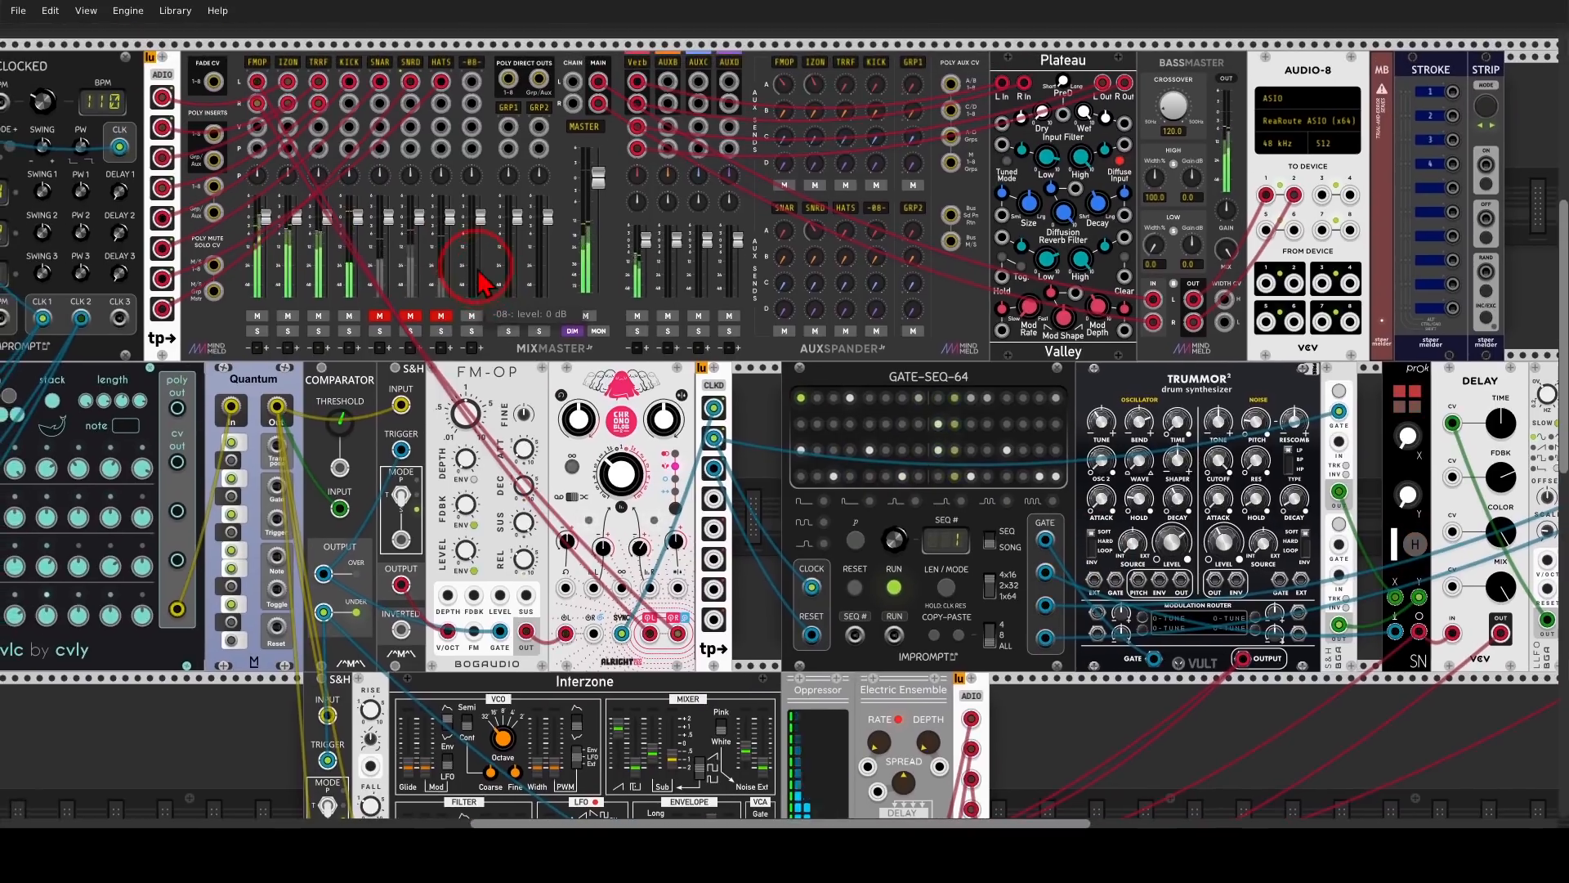
{"action": "left_click", "coordinate": [382, 315]}
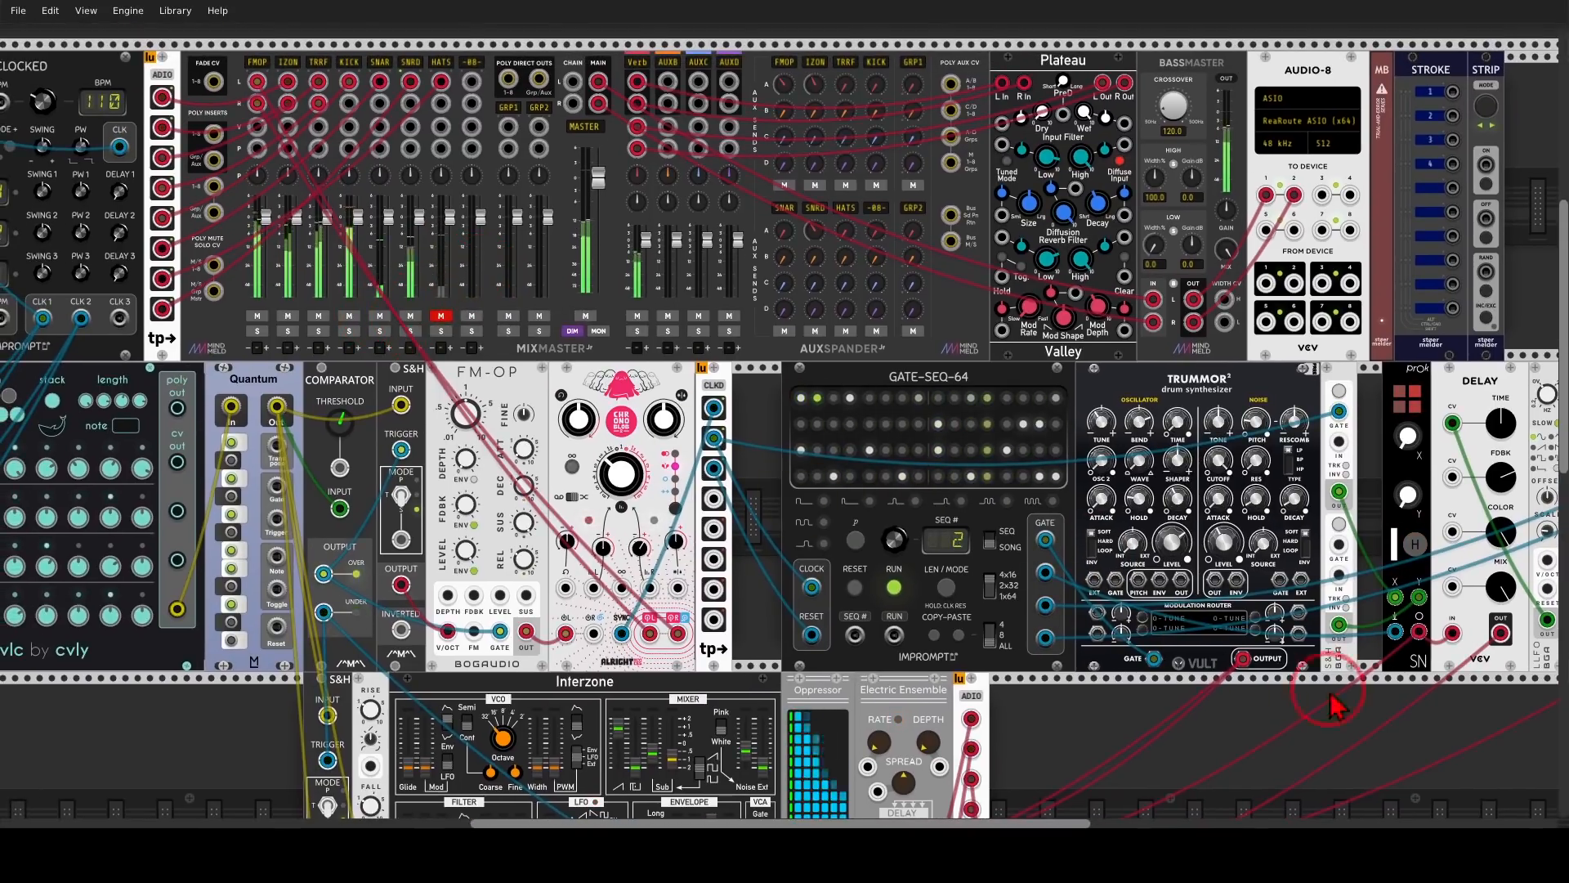
Unmute the HATS channel on the MixMaster and review the complete patch with all voices playing
{"action": "left_click_drag", "start_coordinate": [1330, 700], "coordinate": [1109, 581]}
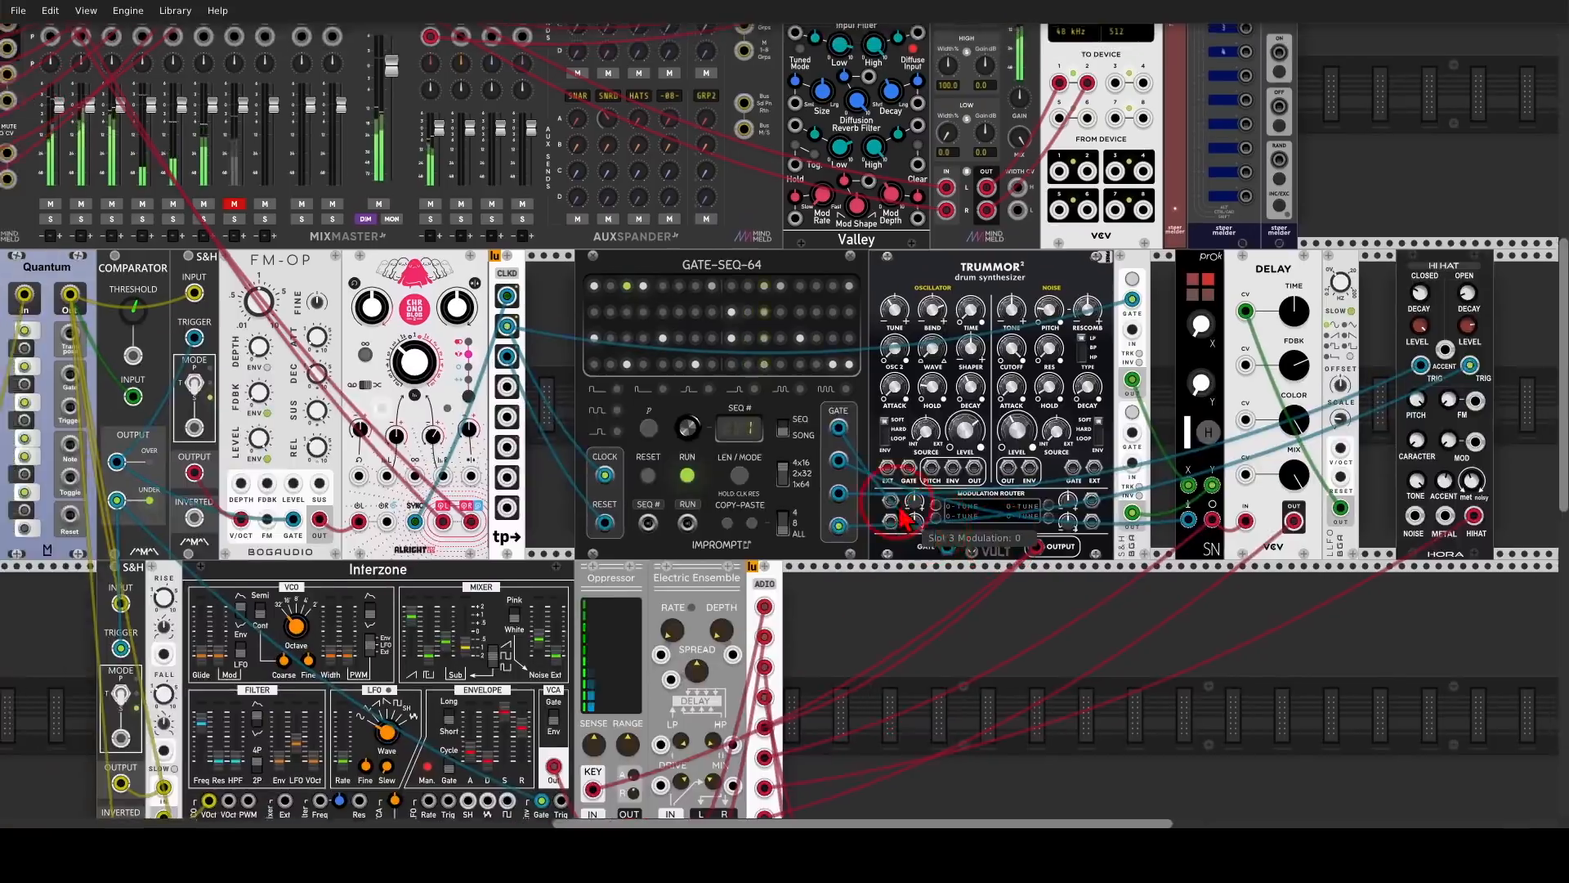
{"action": "scroll", "coordinate": [918, 630], "scroll_direction": "down", "scroll_amount": 5}
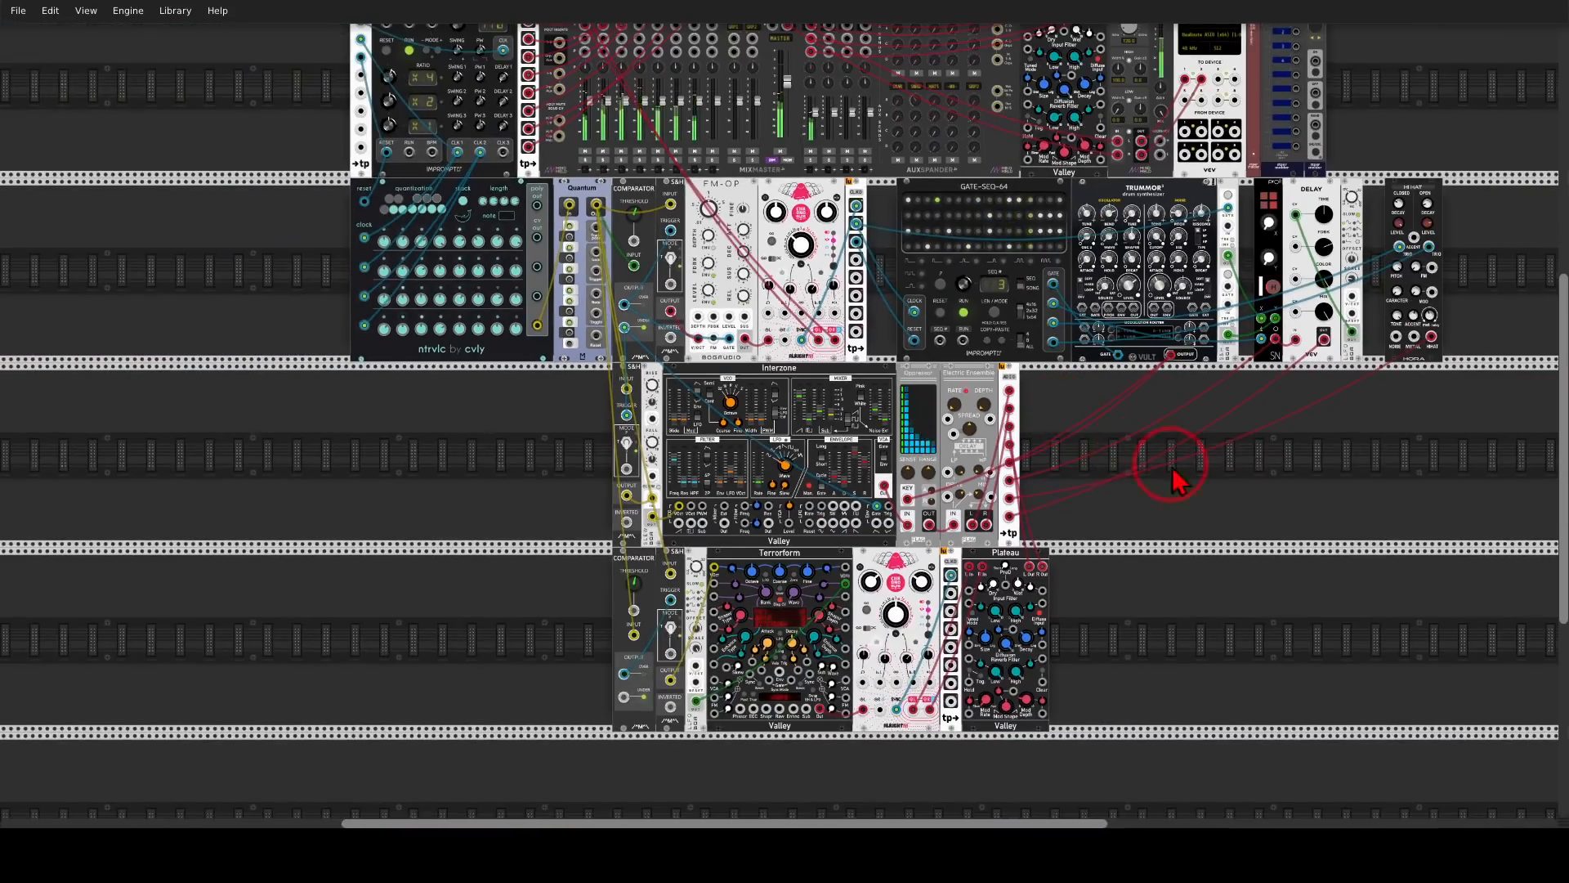
{"action": "left_click_drag", "start_coordinate": [1170, 478], "coordinate": [1136, 512]}
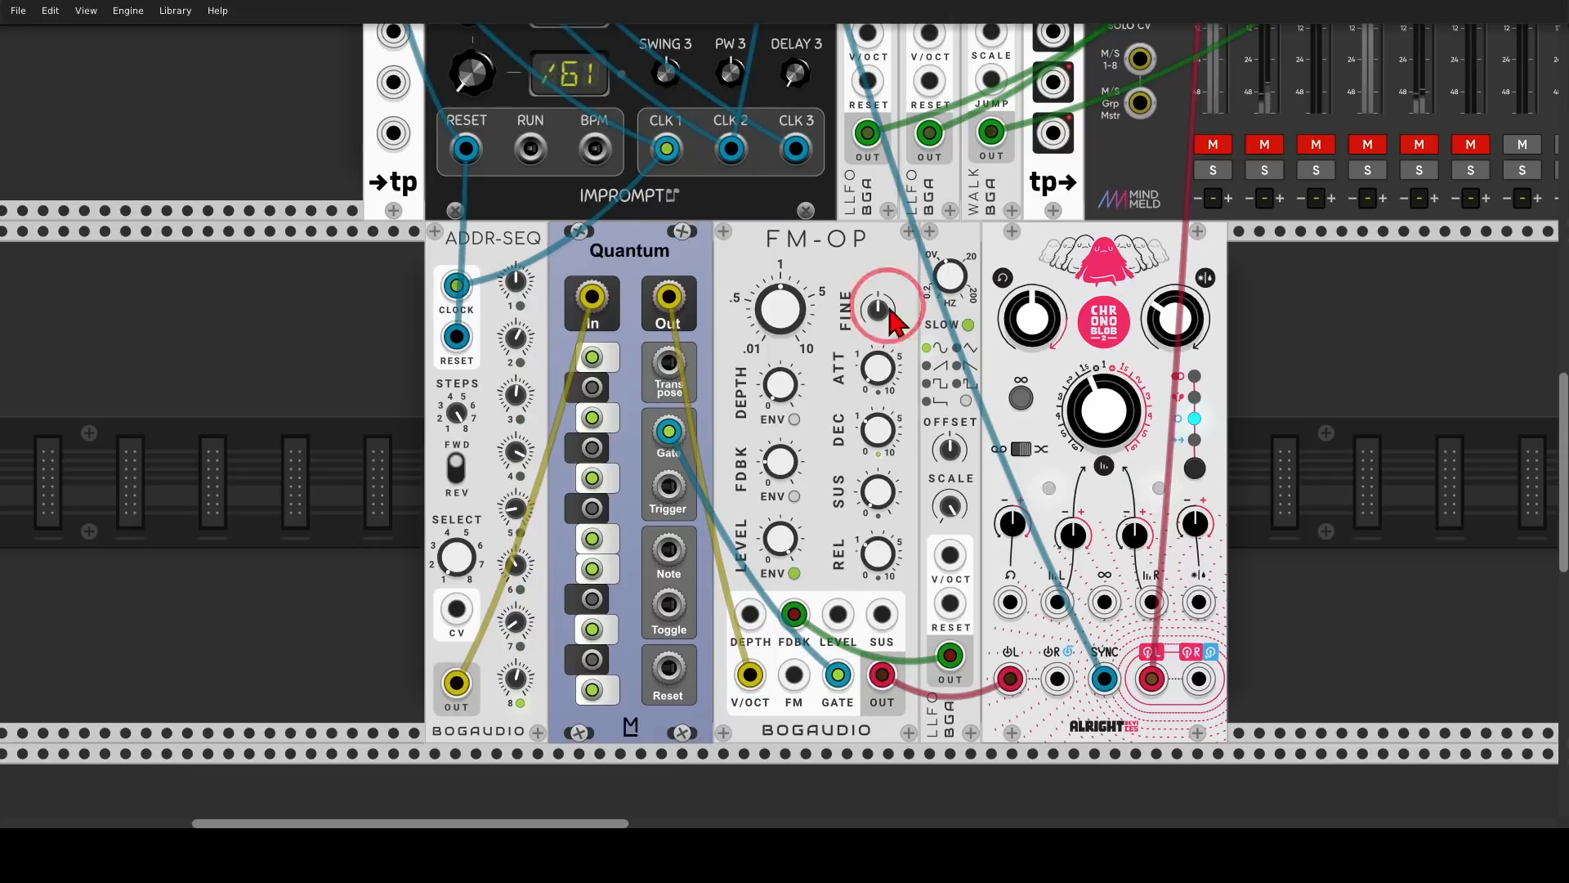
Examine the ADDR-SEQ and the FM-OP voice feeding the Chronoblob delay, and unmute that voice's first mixer channel
{"action": "mouse_move", "coordinate": [521, 237]}
{"action": "left_mouse_down"}
{"action": "mouse_move", "coordinate": [513, 275]}
{"action": "mouse_move", "coordinate": [513, 236]}
{"action": "left_mouse_up"}
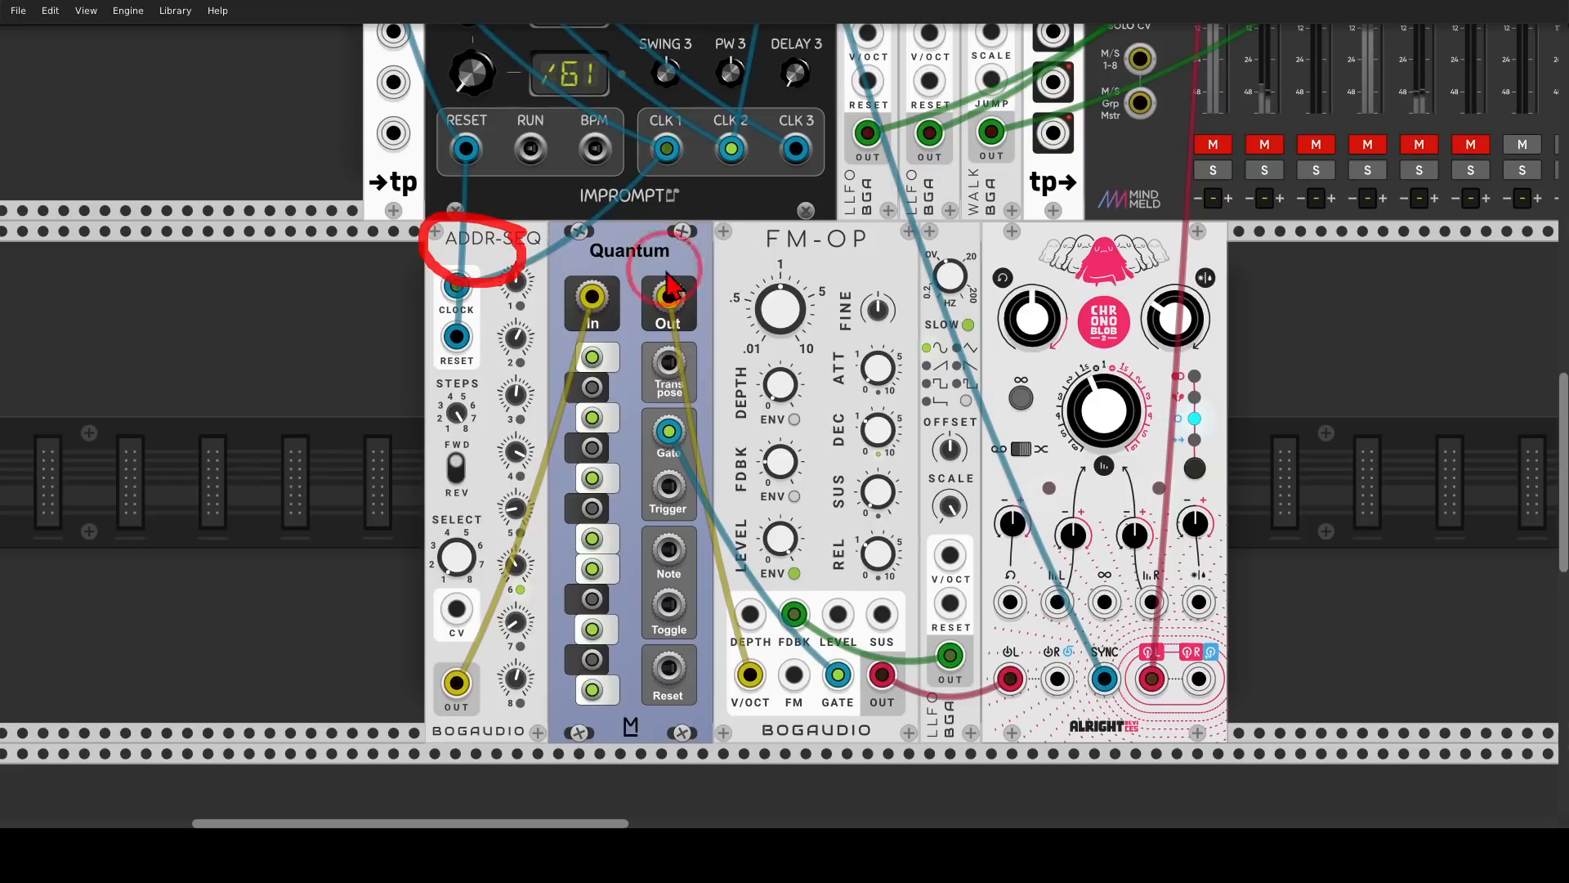
{"action": "mouse_move", "coordinate": [871, 233]}
{"action": "left_mouse_down"}
{"action": "mouse_move", "coordinate": [719, 327]}
{"action": "mouse_move", "coordinate": [904, 258]}
{"action": "mouse_move", "coordinate": [1020, 335]}
{"action": "left_mouse_up"}
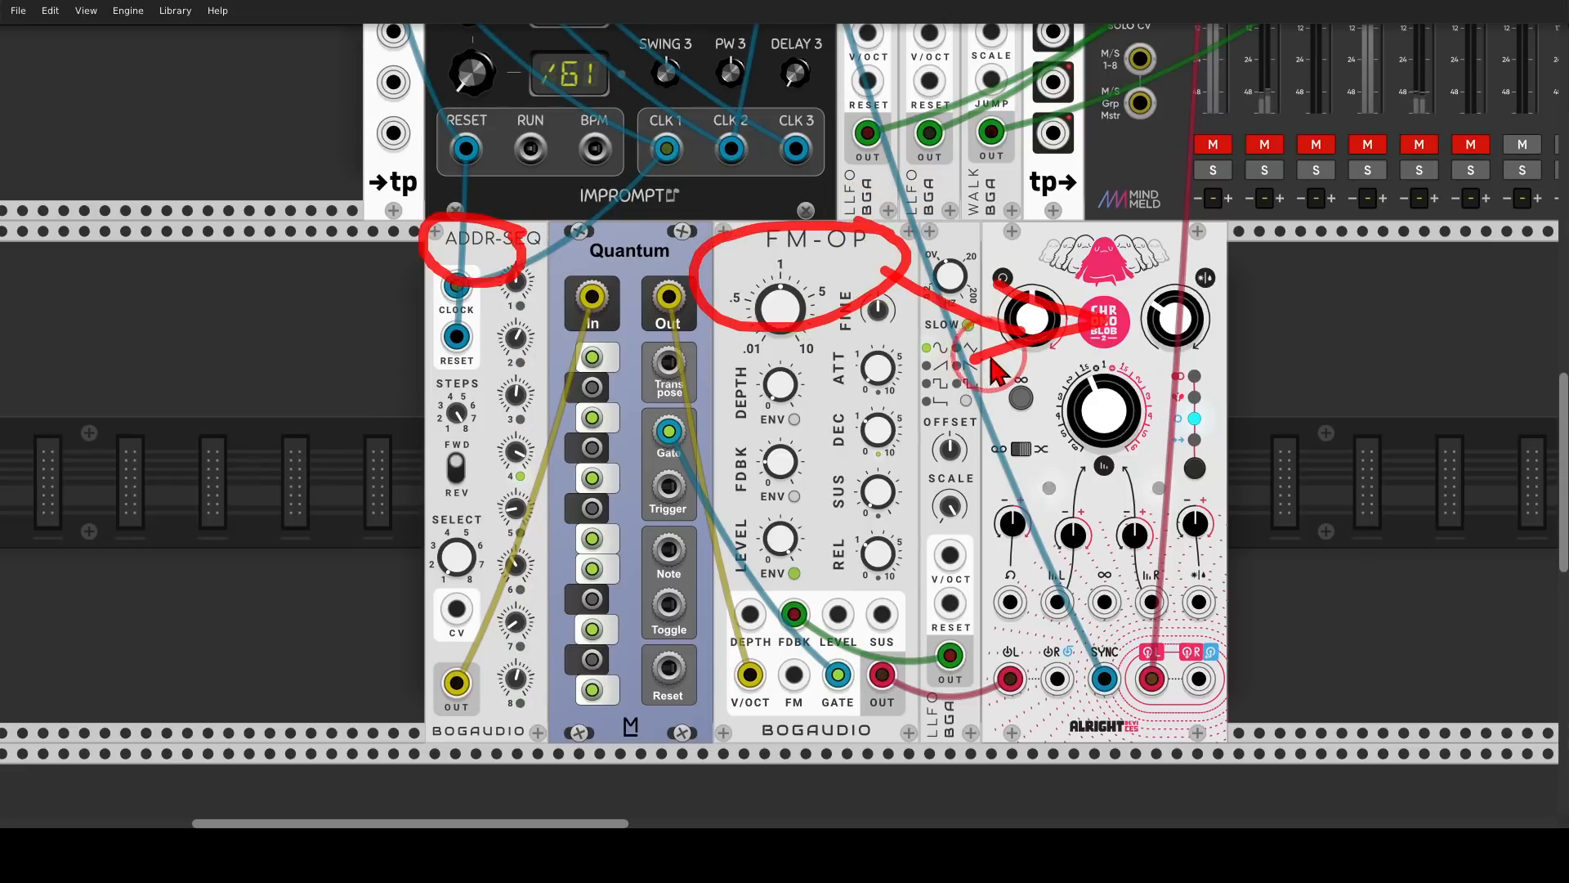
{"action": "left_click", "coordinate": [1212, 144]}
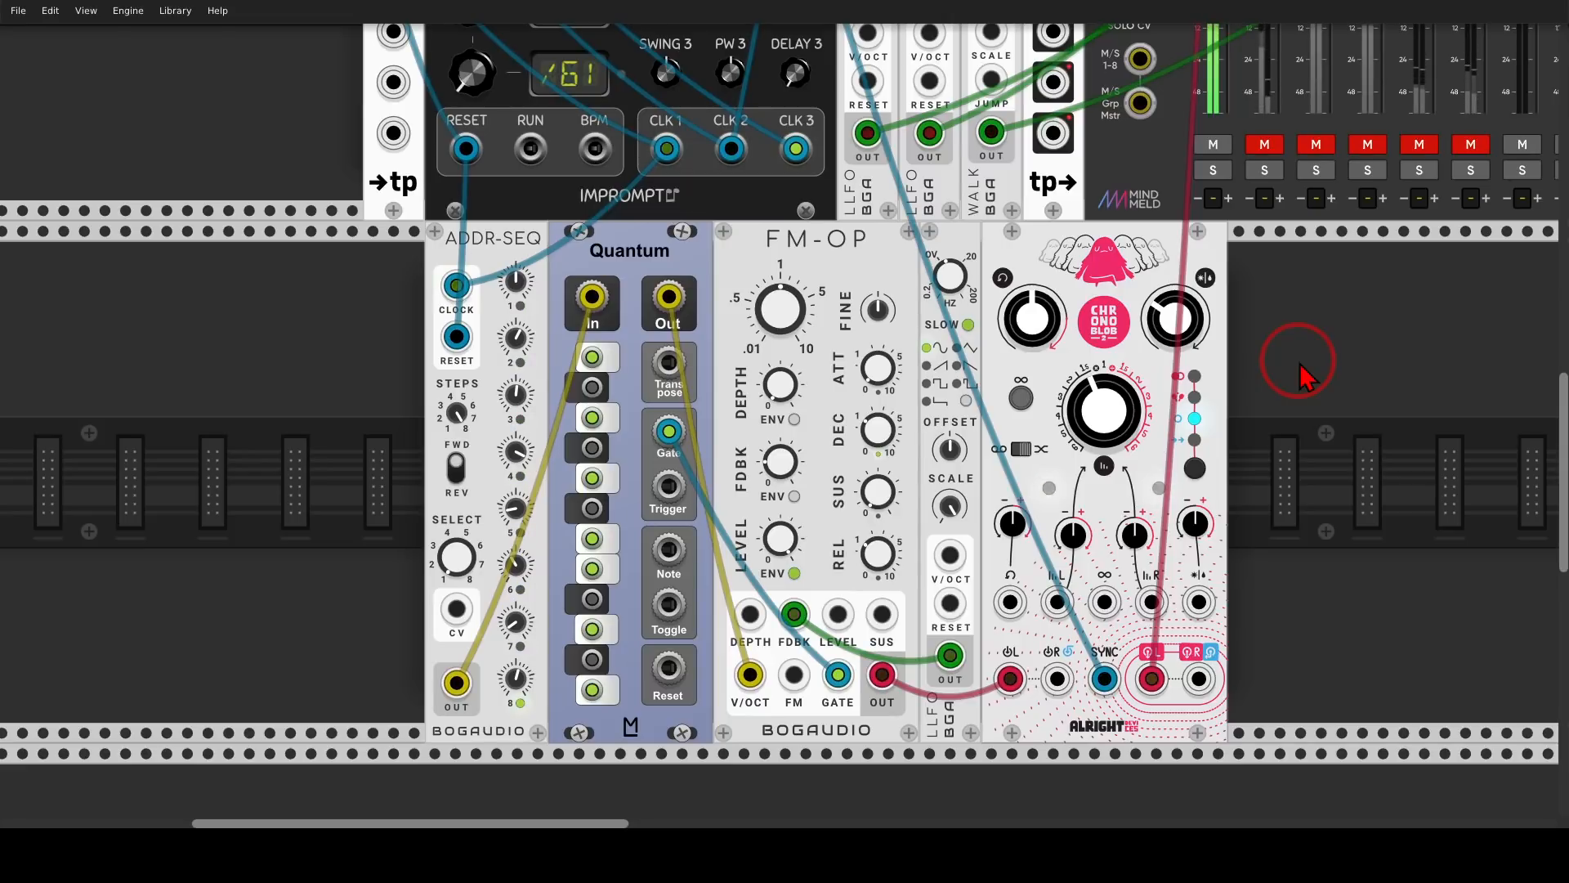
Add a VCA module beside ADDR-SEQ and route Clocked's CLK 1 through it into ADDR-SEQ's Clock input
{"action": "right_click", "coordinate": [361, 438]}
{"action": "type", "text": "vca"}
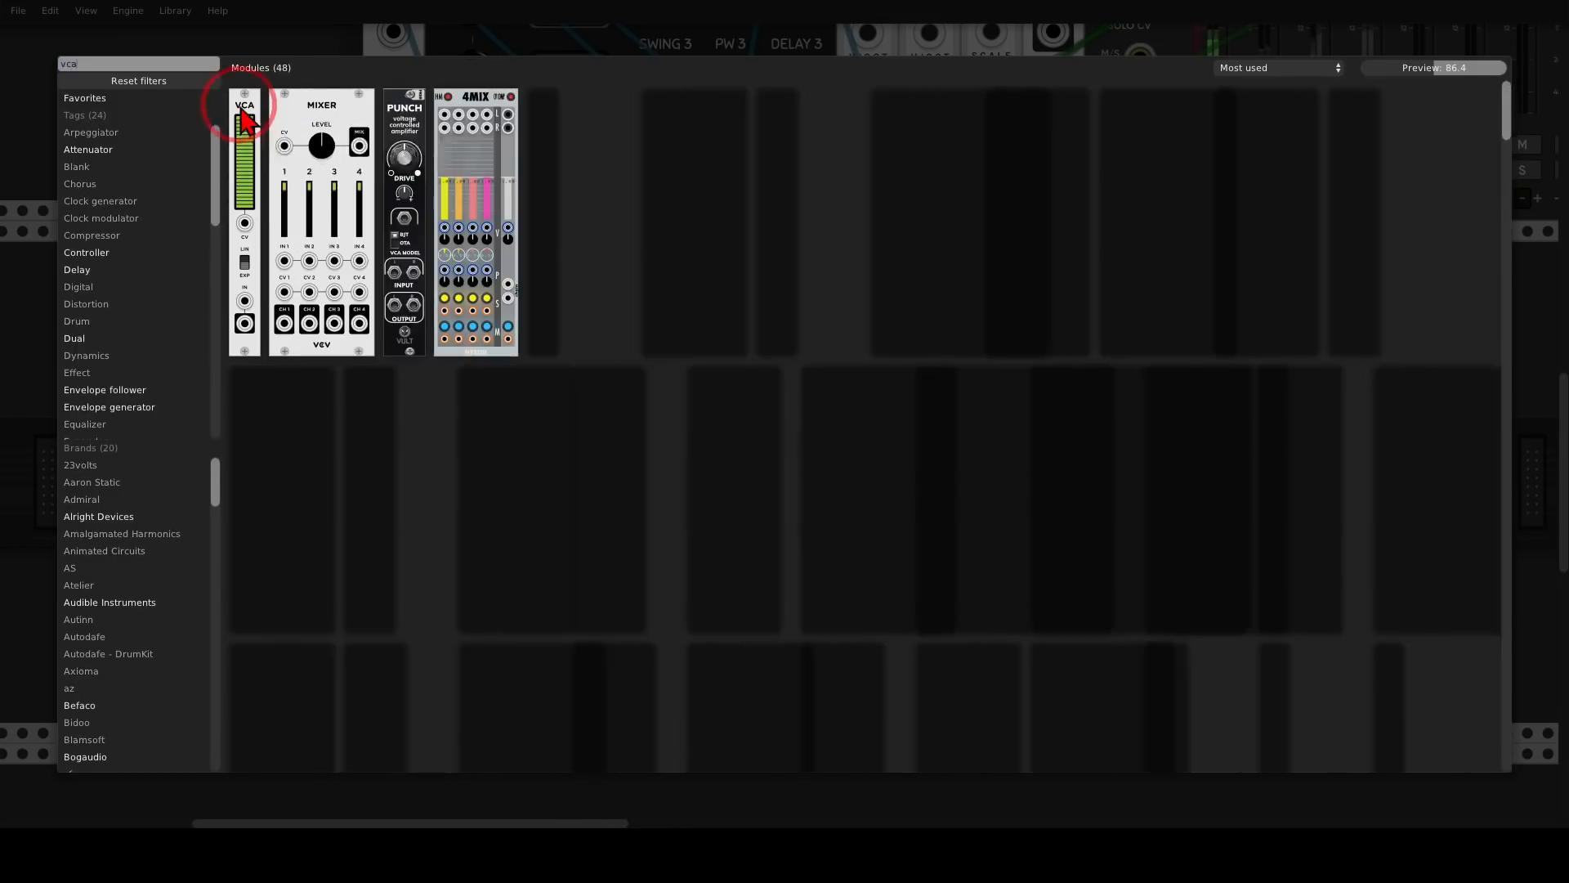
{"action": "left_click", "coordinate": [237, 135]}
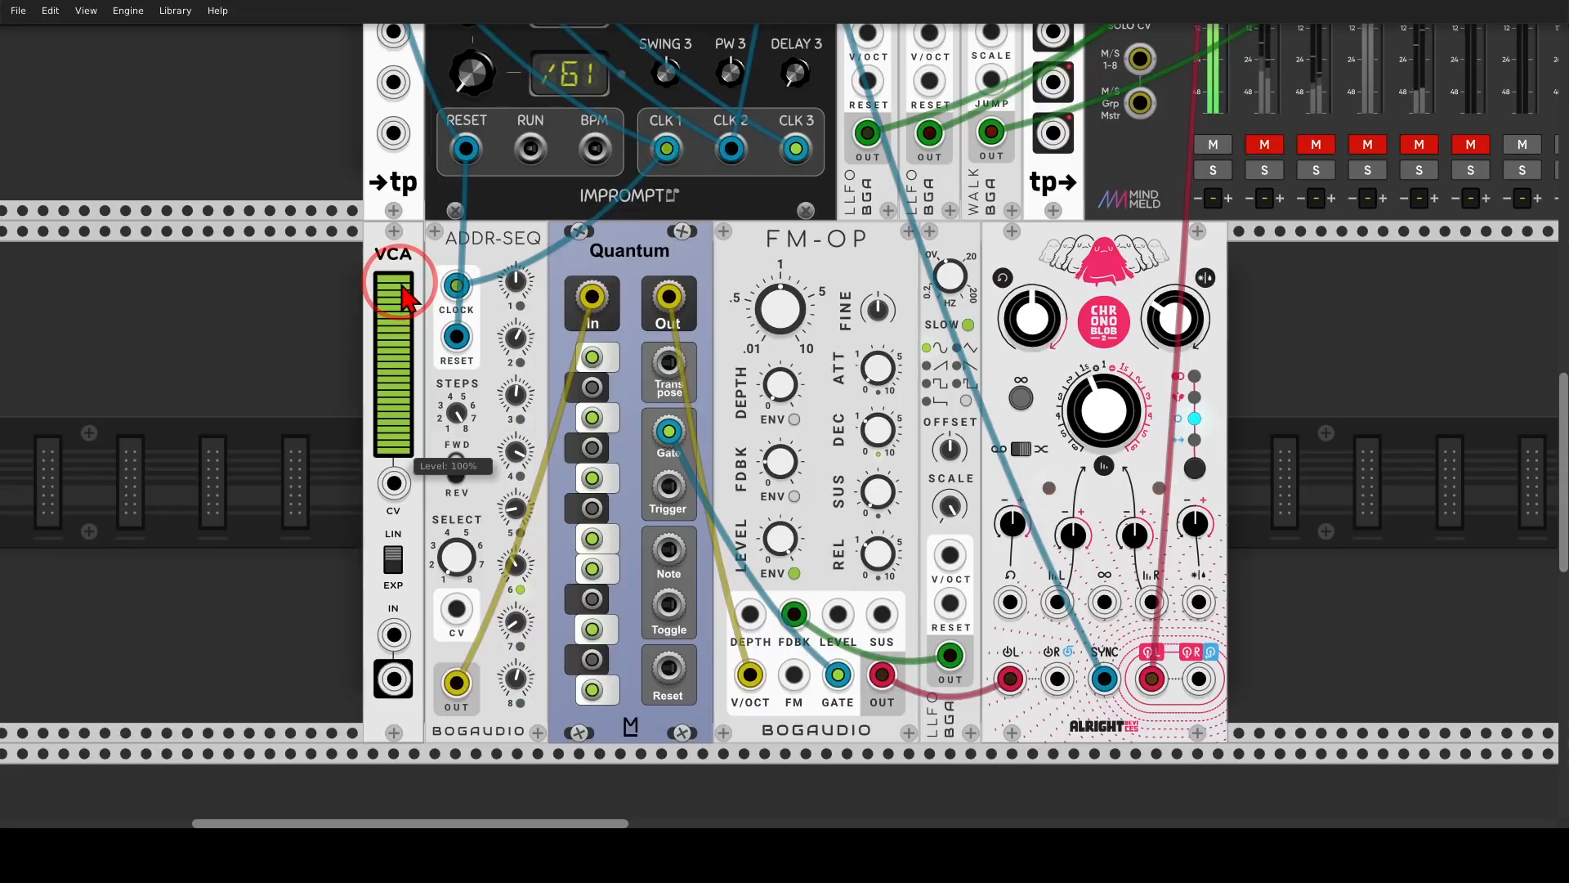
{"action": "mouse_move", "coordinate": [456, 284]}
{"action": "left_mouse_down"}
{"action": "mouse_move", "coordinate": [424, 385]}
{"action": "mouse_move", "coordinate": [394, 633]}
{"action": "mouse_move", "coordinate": [437, 543]}
{"action": "mouse_move", "coordinate": [458, 296]}
{"action": "left_mouse_up"}
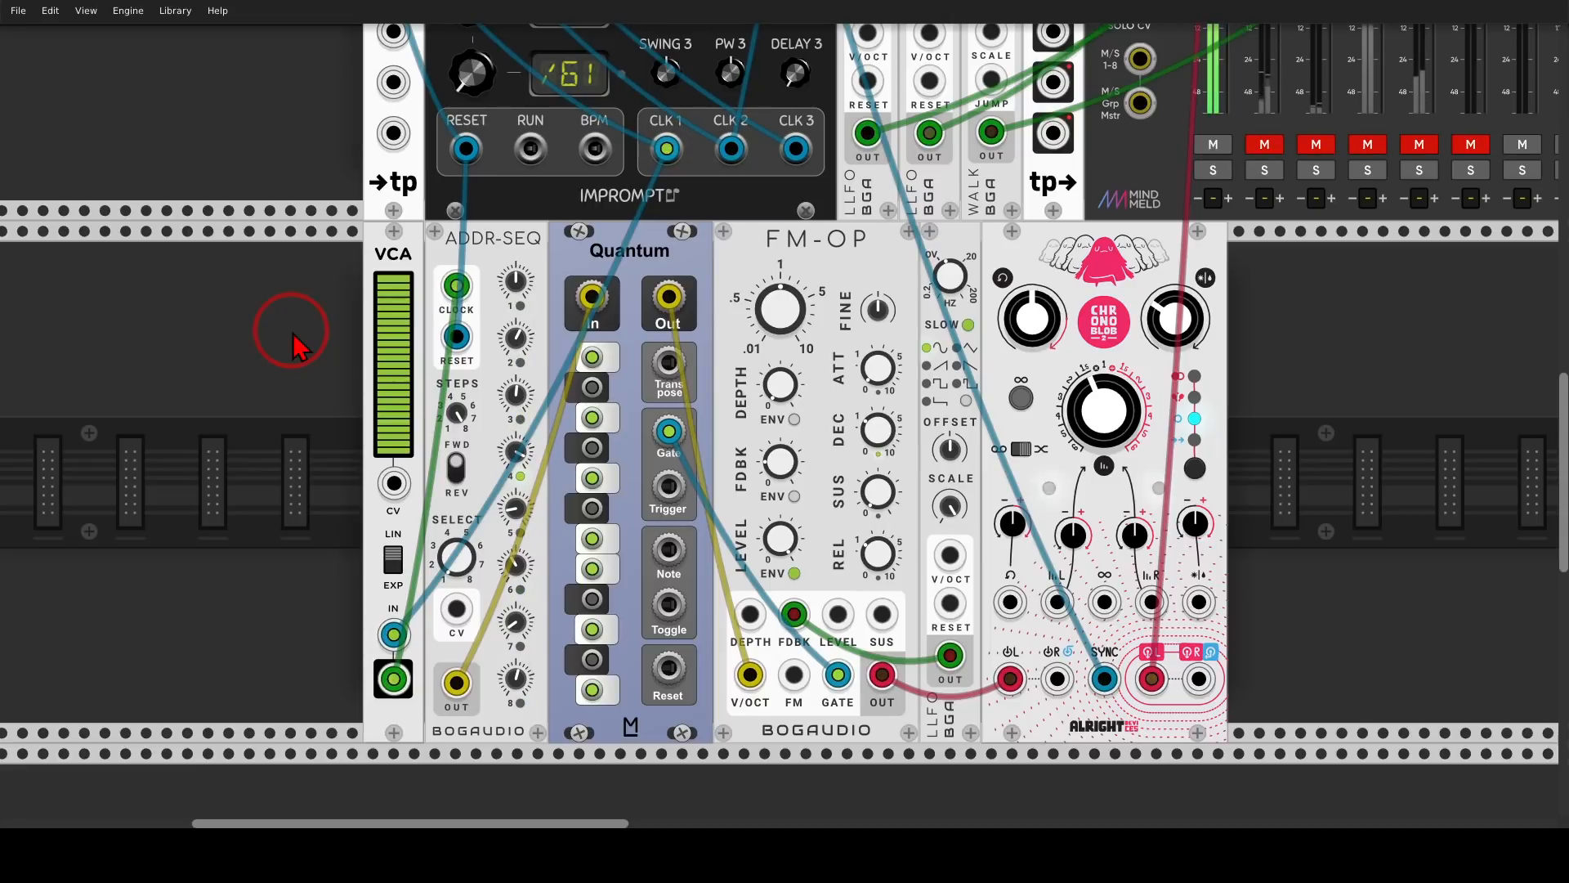
Examine the Clocked module's ratio settings and the clock signal reaching ADDR-SEQ through the VCA
{"action": "left_click_drag", "start_coordinate": [318, 214], "coordinate": [346, 389]}
{"action": "mouse_move", "coordinate": [648, 162]}
{"action": "left_mouse_down"}
{"action": "mouse_move", "coordinate": [592, 160]}
{"action": "mouse_move", "coordinate": [582, 202]}
{"action": "mouse_move", "coordinate": [649, 175]}
{"action": "left_mouse_up"}
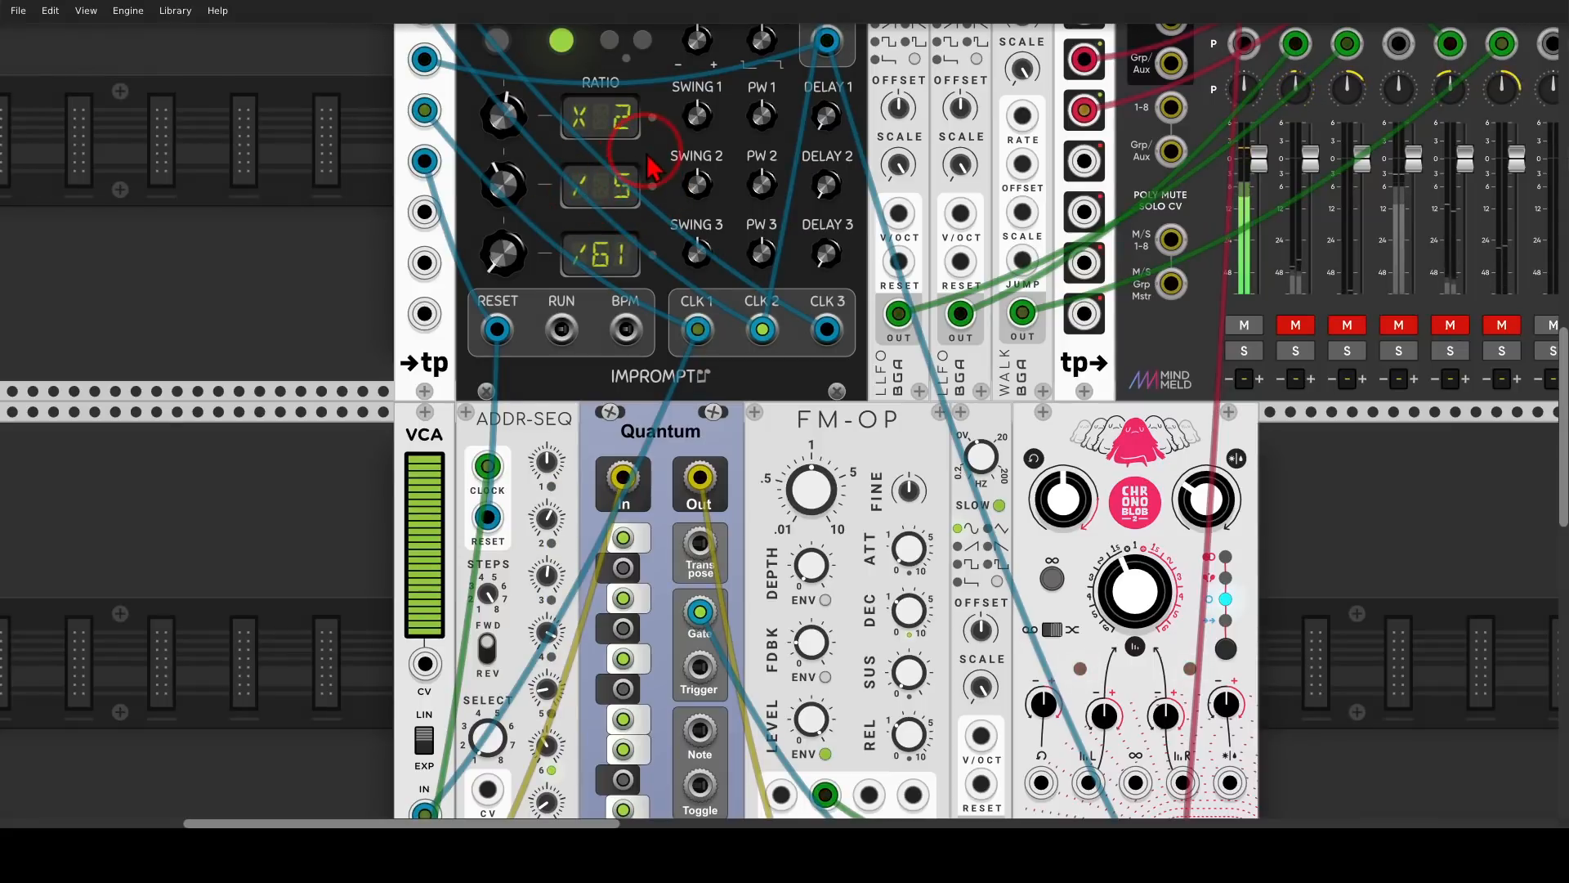
{"action": "mouse_move", "coordinate": [649, 168]}
{"action": "left_mouse_down"}
{"action": "mouse_move", "coordinate": [523, 192]}
{"action": "mouse_move", "coordinate": [675, 192]}
{"action": "mouse_move", "coordinate": [499, 425]}
{"action": "mouse_move", "coordinate": [413, 442]}
{"action": "mouse_move", "coordinate": [481, 457]}
{"action": "left_mouse_up"}
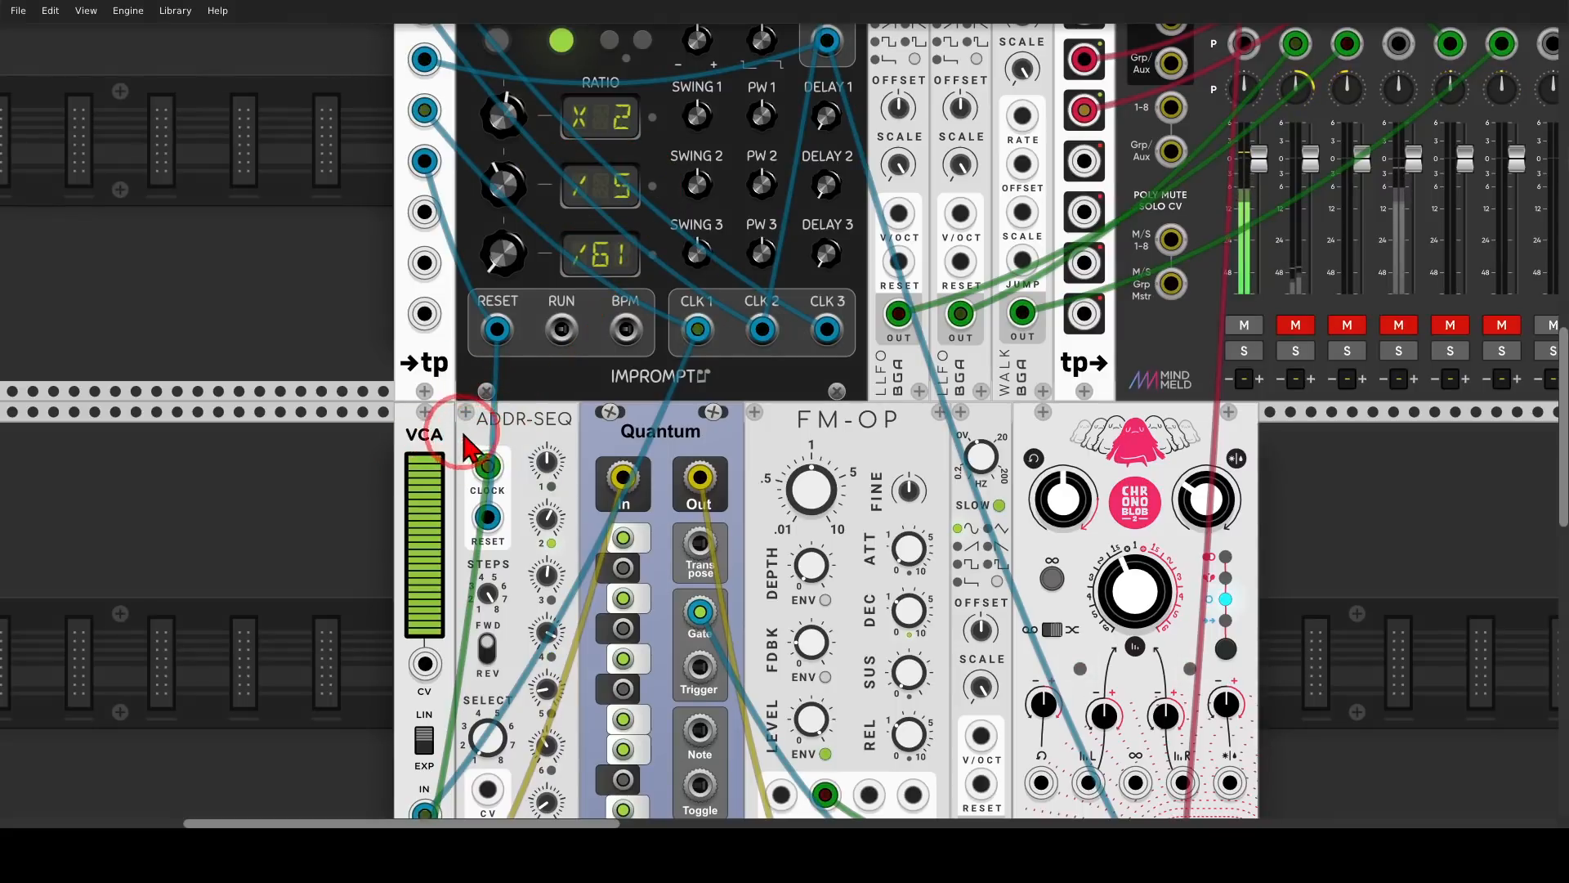
Patch Clocked's CLK 2 output into the CV input of the VCA beside ADDR-SEQ
{"action": "mouse_move", "coordinate": [340, 439]}
{"action": "left_mouse_down"}
{"action": "mouse_move", "coordinate": [319, 340]}
{"action": "mouse_move", "coordinate": [317, 372]}
{"action": "left_mouse_up"}
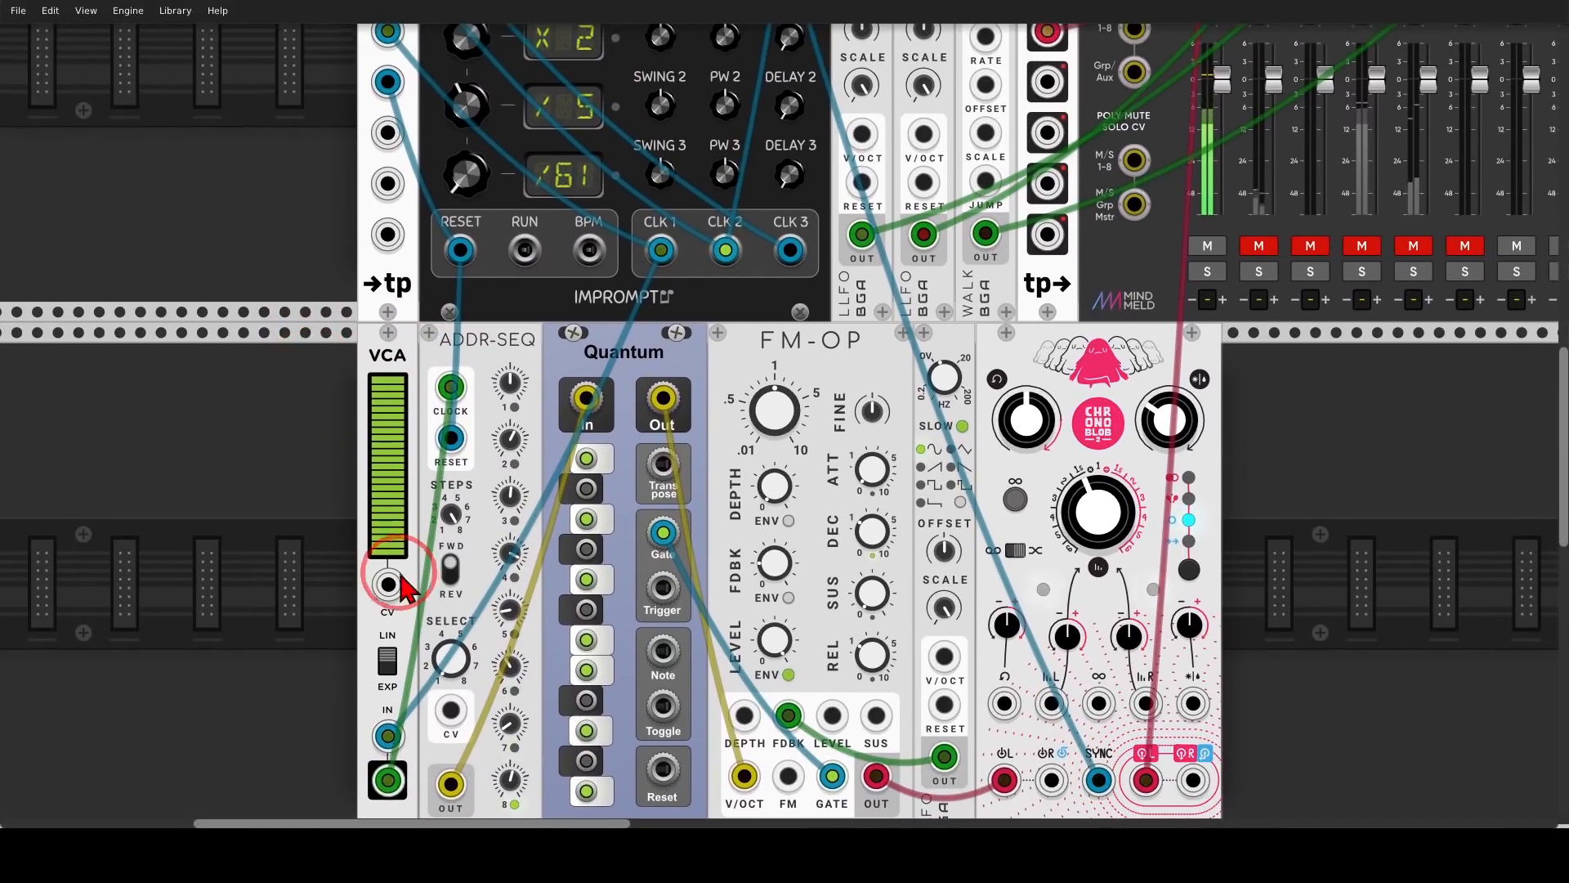
{"action": "left_click_drag", "start_coordinate": [388, 581], "coordinate": [726, 248]}
{"action": "left_click_drag", "start_coordinate": [252, 454], "coordinate": [239, 303]}
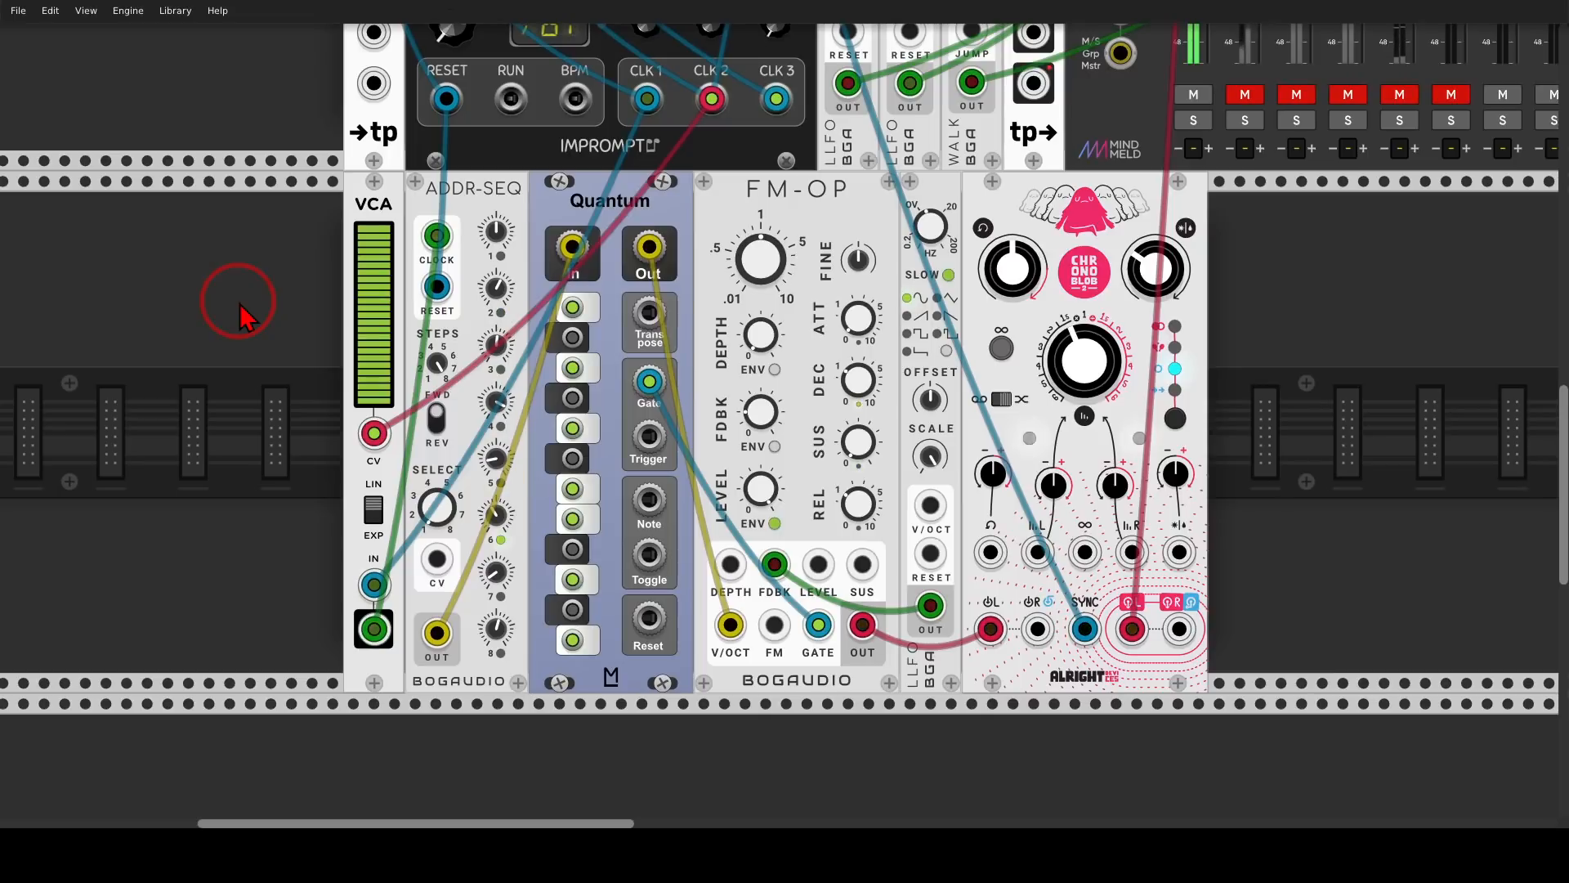
Examine the white-noise voice running through the Tangents filter and its clock ratio, and unmute the NOIS channel on the MixMaster
{"action": "left_click_drag", "start_coordinate": [1360, 331], "coordinate": [462, 288]}
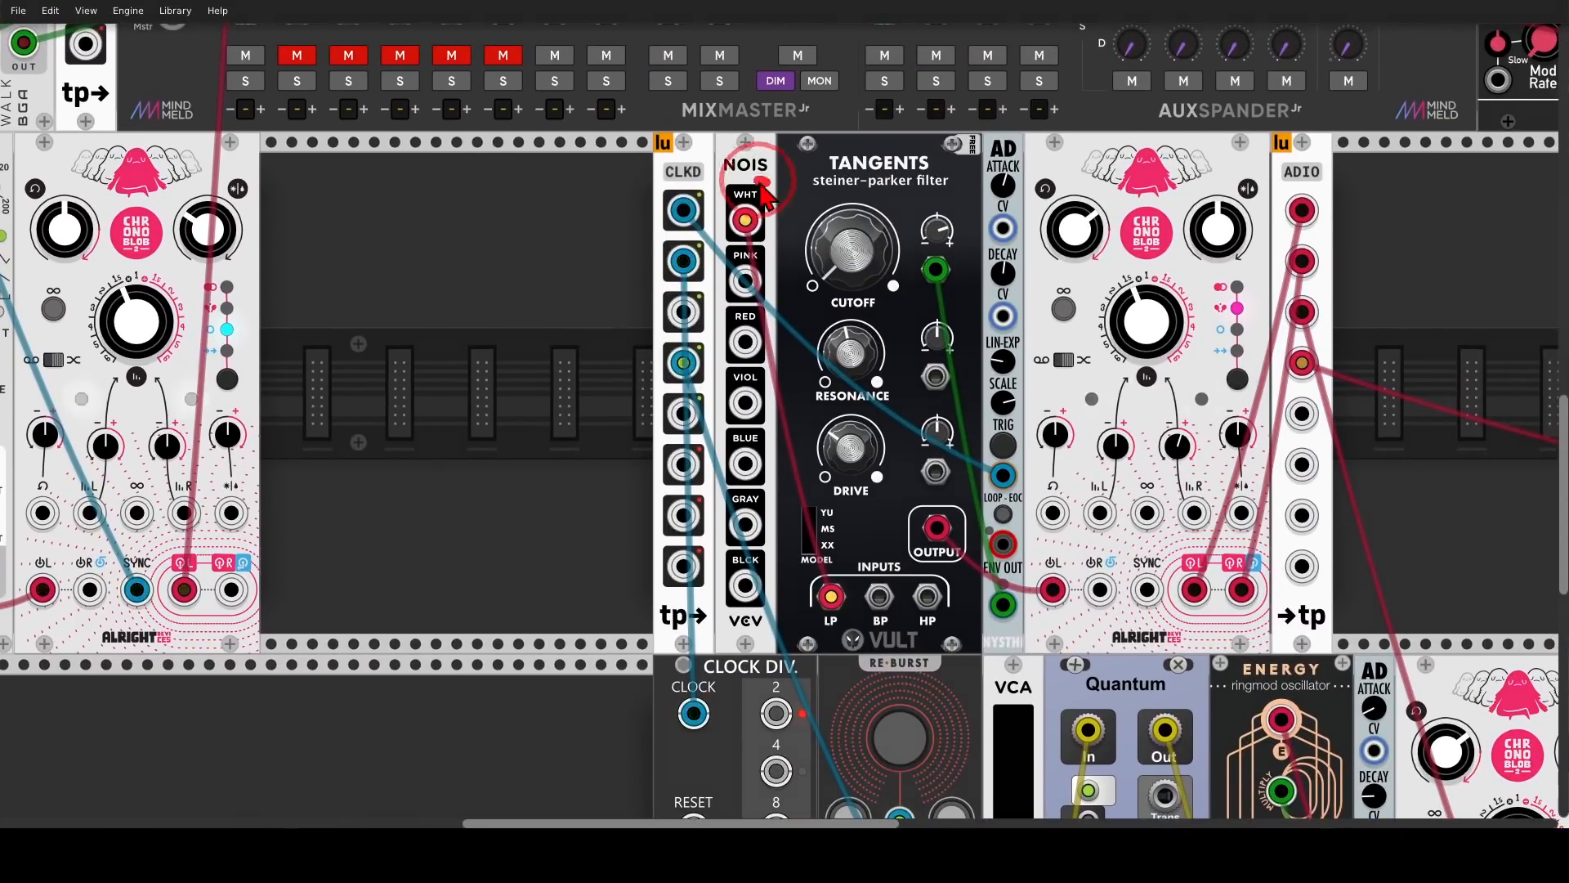
{"action": "mouse_move", "coordinate": [766, 183]}
{"action": "left_mouse_down"}
{"action": "mouse_move", "coordinate": [748, 183]}
{"action": "mouse_move", "coordinate": [825, 242]}
{"action": "mouse_move", "coordinate": [807, 284]}
{"action": "left_mouse_up"}
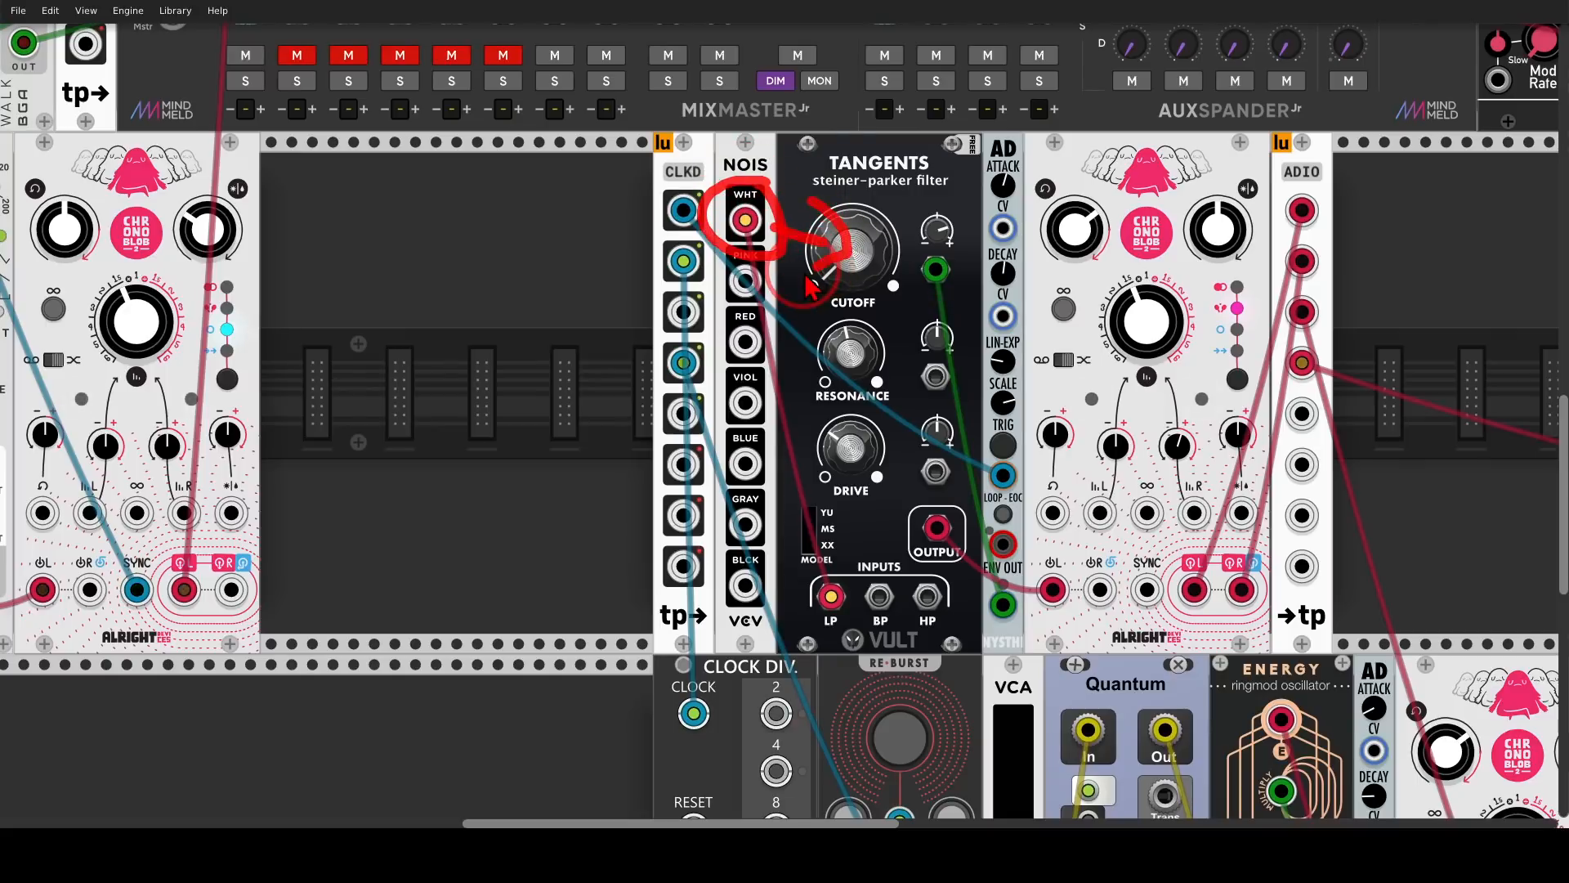
{"action": "left_click_drag", "start_coordinate": [1206, 214], "coordinate": [1171, 197]}
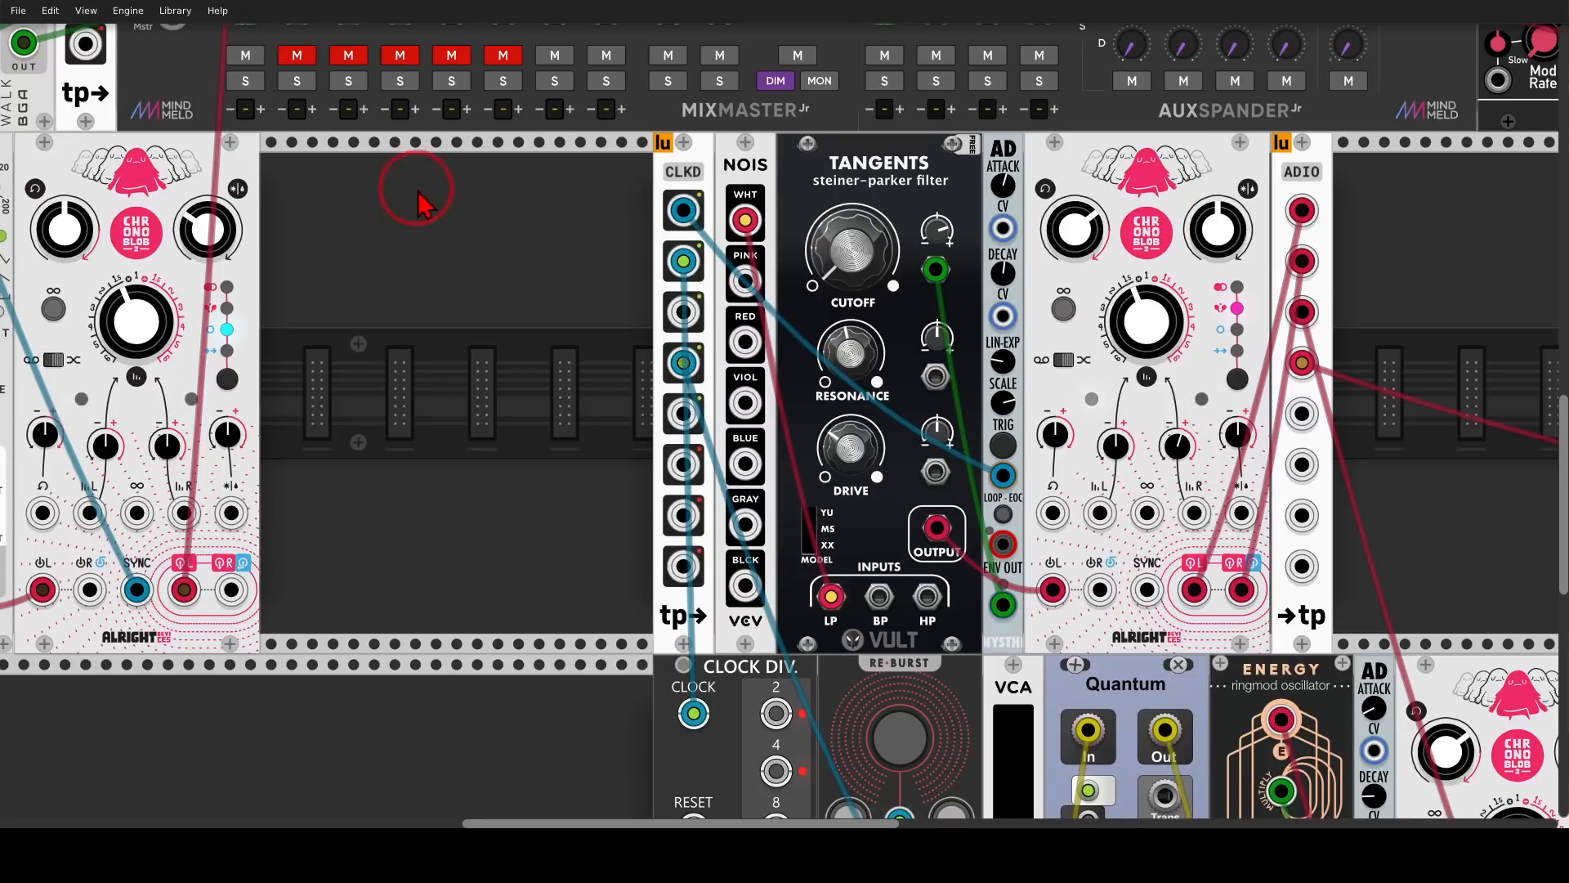
{"action": "mouse_move", "coordinate": [421, 196]}
{"action": "left_mouse_down"}
{"action": "mouse_move", "coordinate": [929, 378]}
{"action": "mouse_move", "coordinate": [1083, 372]}
{"action": "left_mouse_up"}
{"action": "mouse_move", "coordinate": [437, 168]}
{"action": "left_mouse_down"}
{"action": "mouse_move", "coordinate": [319, 159]}
{"action": "mouse_move", "coordinate": [359, 219]}
{"action": "mouse_move", "coordinate": [433, 184]}
{"action": "left_mouse_up"}
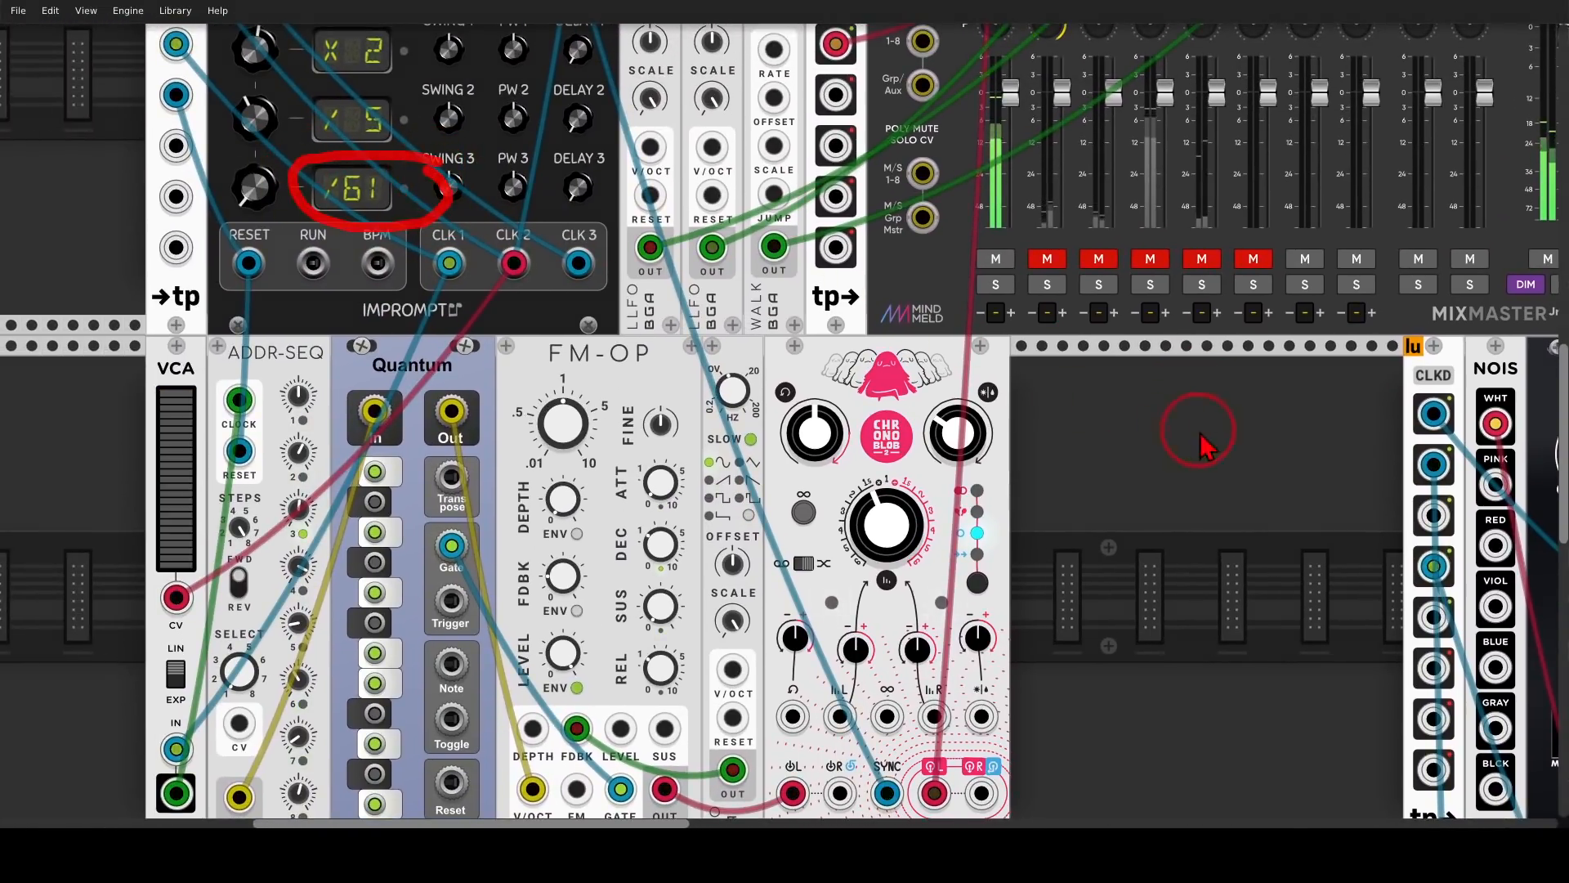
{"action": "left_click_drag", "start_coordinate": [1201, 434], "coordinate": [544, 318]}
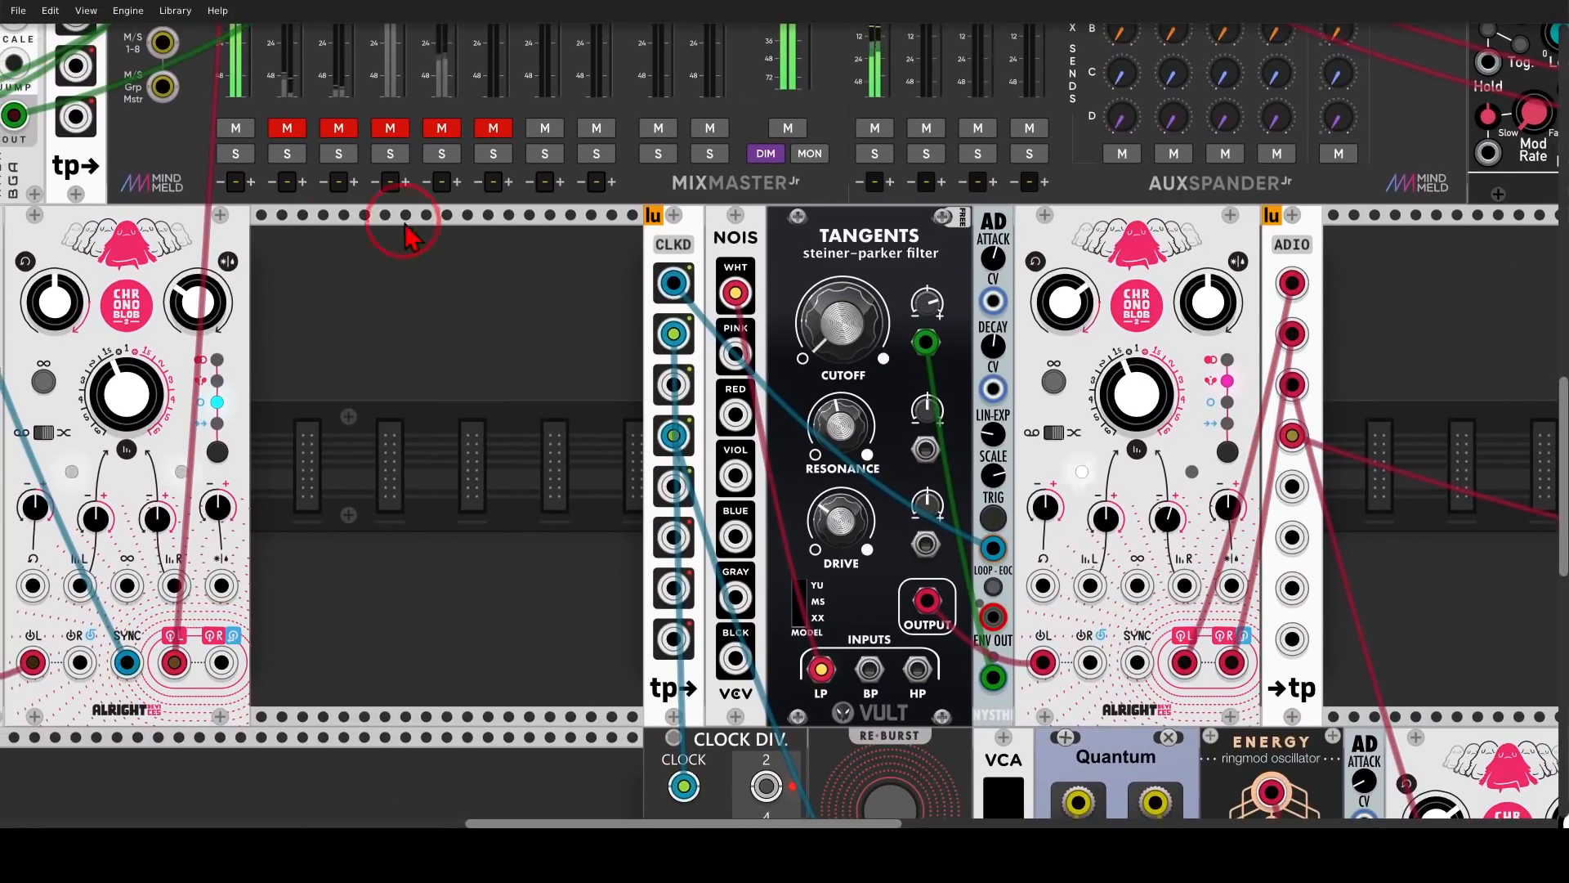
{"action": "left_click", "coordinate": [353, 145]}
{"action": "left_click_drag", "start_coordinate": [535, 449], "coordinate": [505, 429]}
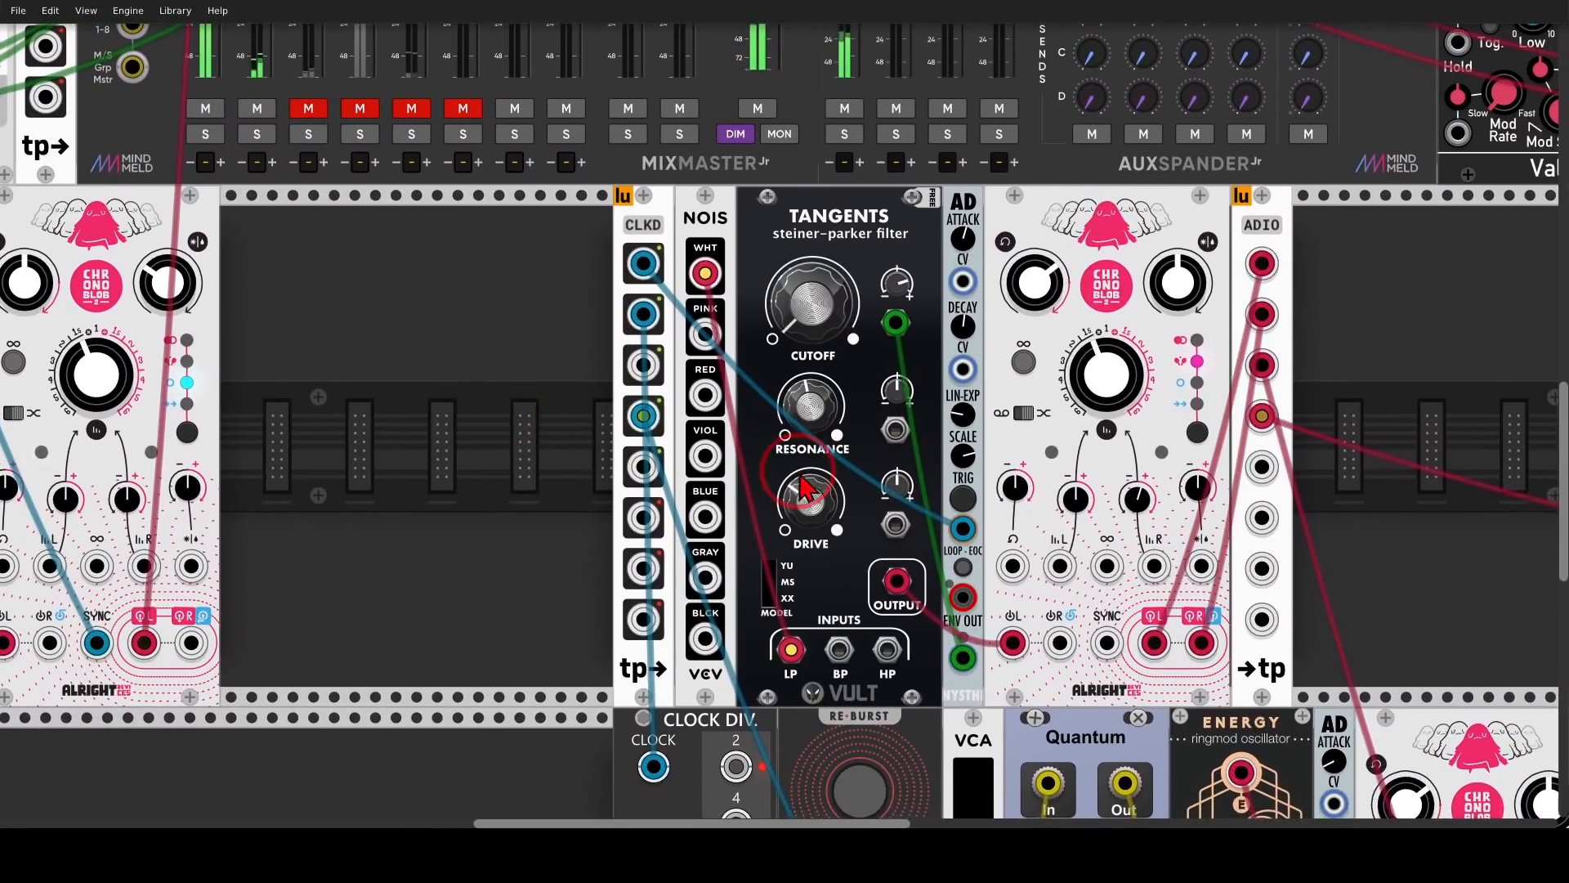
{"action": "left_click", "coordinate": [972, 501]}
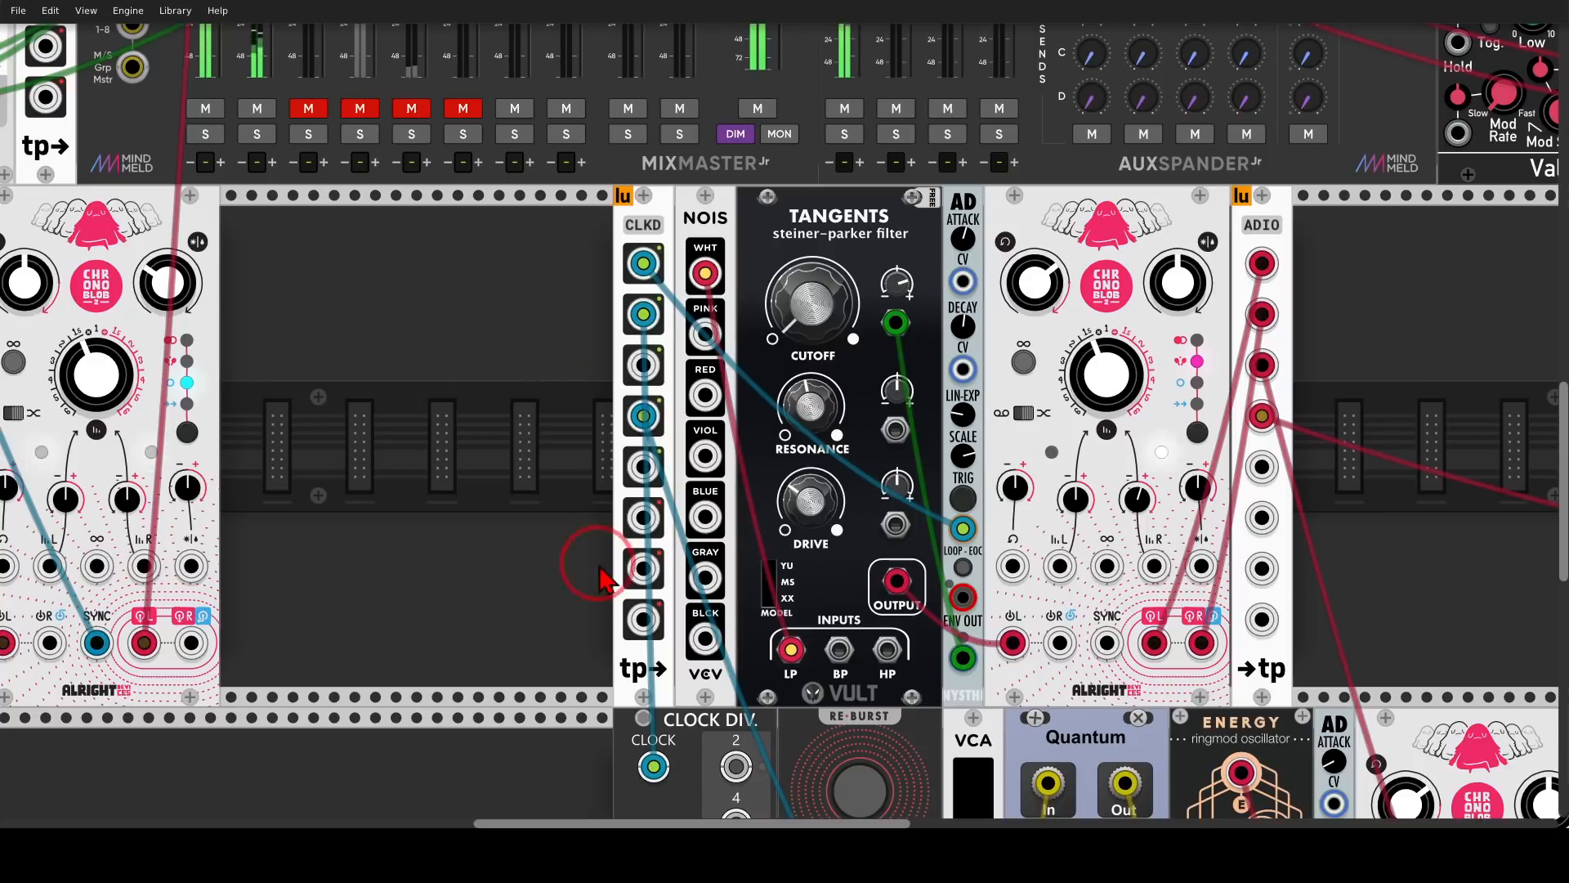
Examine the clock-divided RE-BURST voice driving the Energy oscillator and Chronoblob delay, and unmute the BURT mixer channel
{"action": "left_click_drag", "start_coordinate": [607, 580], "coordinate": [360, 185]}
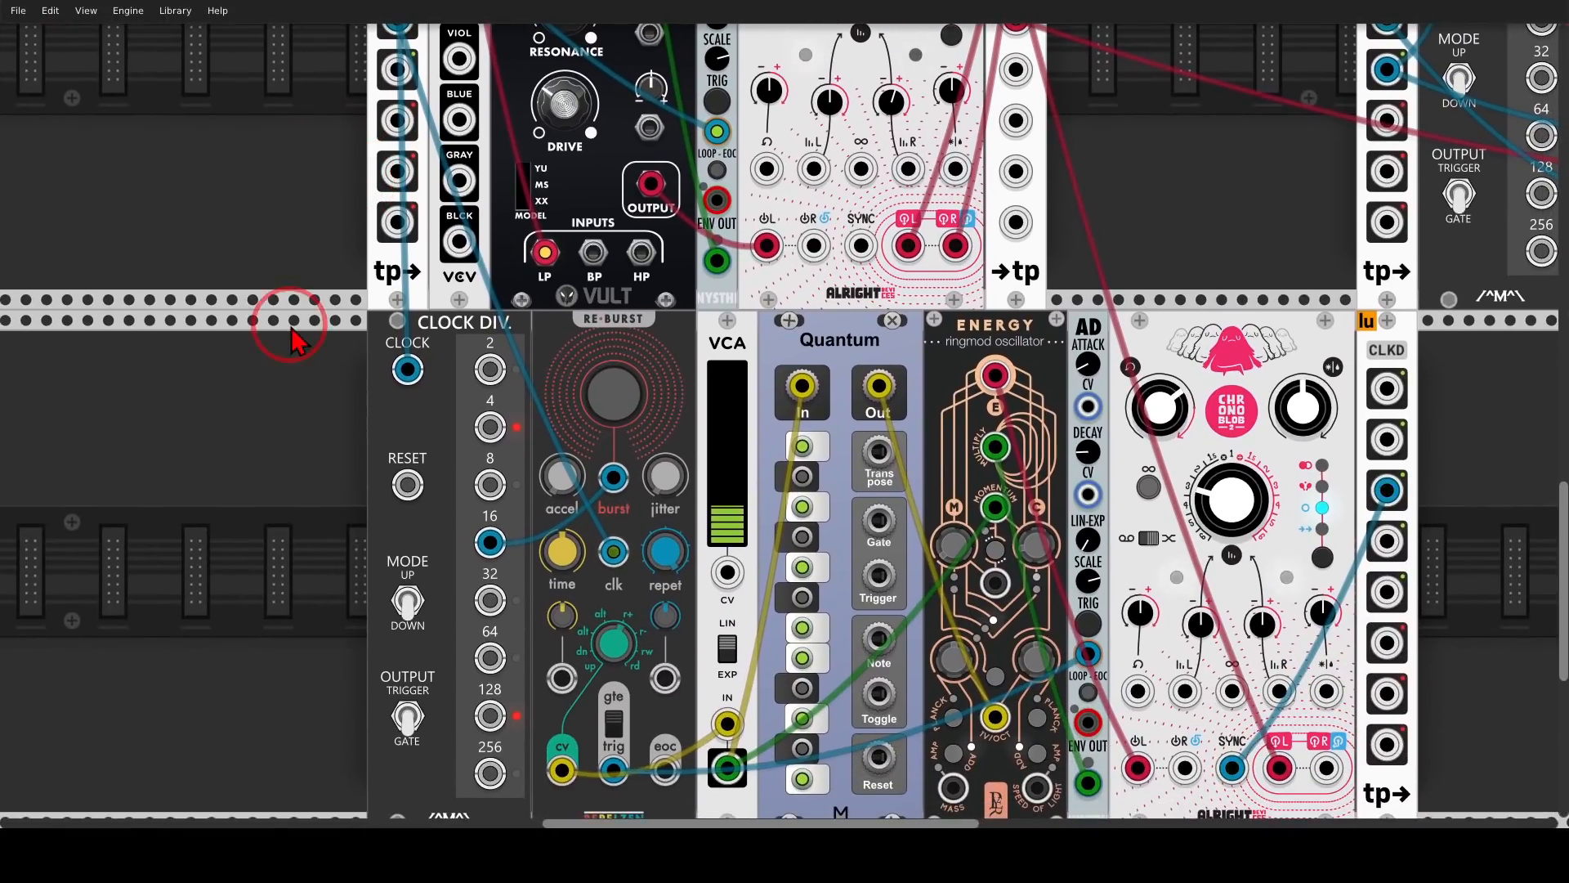
{"action": "left_click_drag", "start_coordinate": [316, 407], "coordinate": [369, 321]}
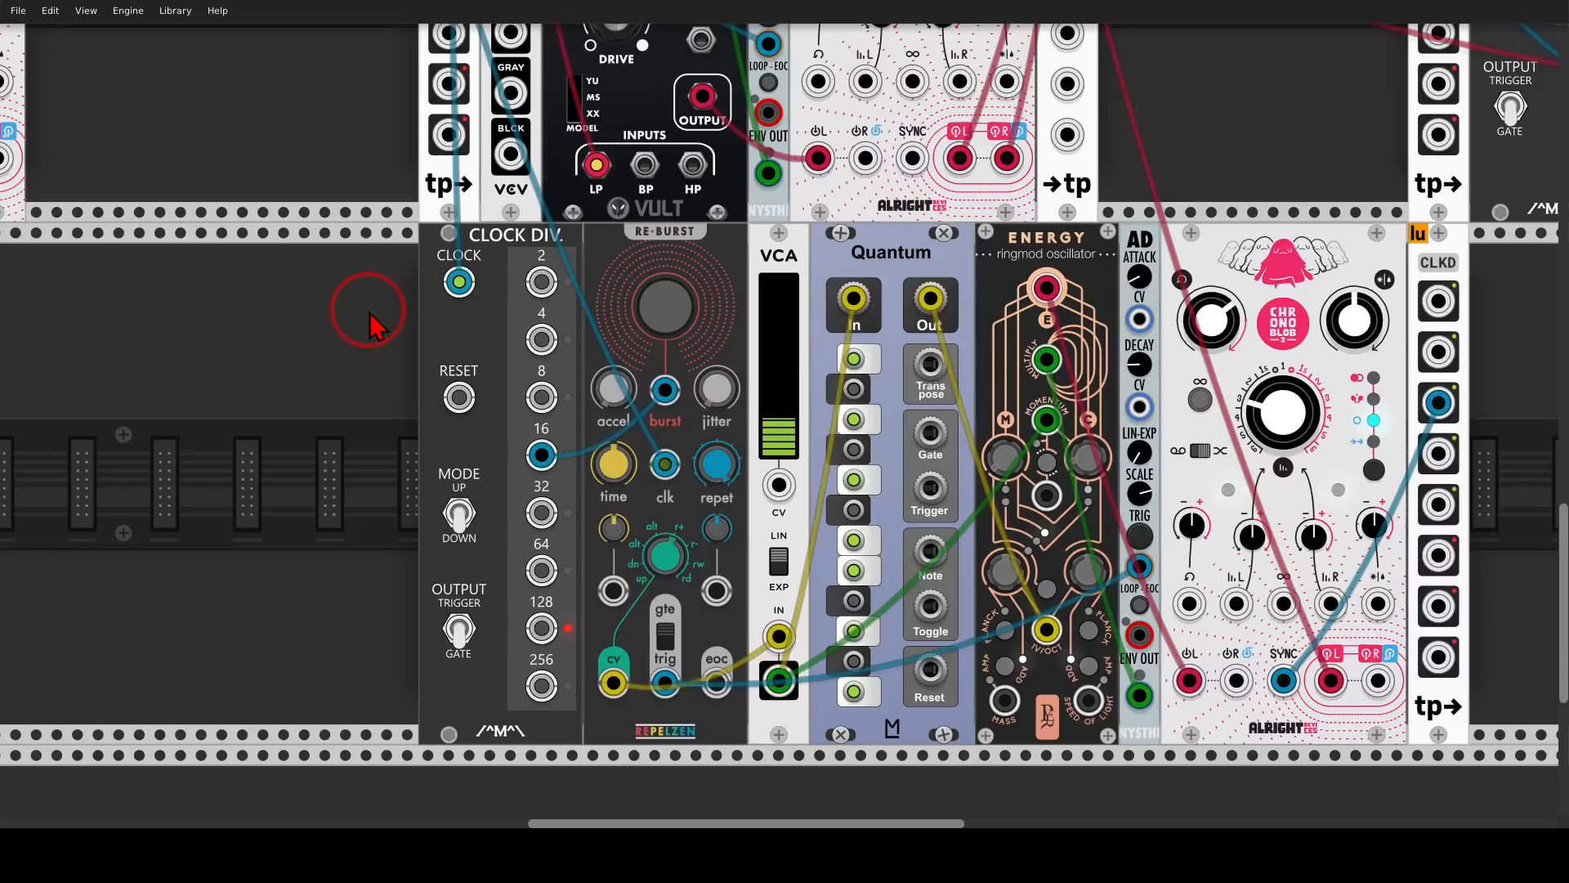
{"action": "mouse_move", "coordinate": [710, 247]}
{"action": "left_mouse_down"}
{"action": "mouse_move", "coordinate": [611, 305]}
{"action": "mouse_move", "coordinate": [711, 285]}
{"action": "mouse_move", "coordinate": [694, 255]}
{"action": "mouse_move", "coordinate": [693, 303]}
{"action": "mouse_move", "coordinate": [1005, 294]}
{"action": "mouse_move", "coordinate": [1013, 327]}
{"action": "mouse_move", "coordinate": [984, 359]}
{"action": "left_mouse_up"}
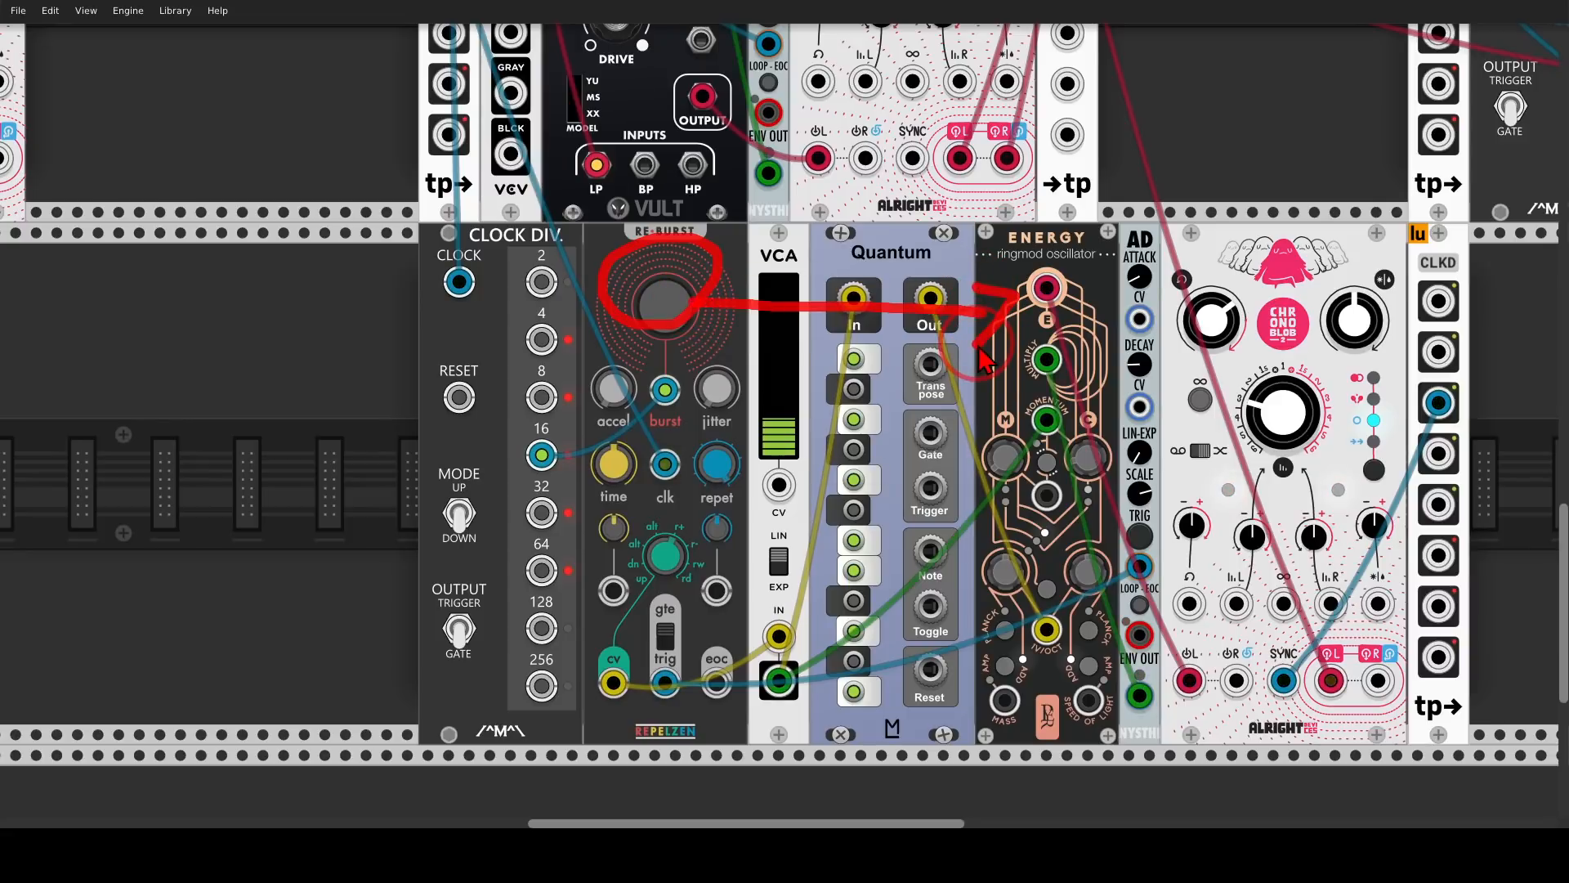
{"action": "mouse_move", "coordinate": [1373, 249]}
{"action": "left_mouse_down"}
{"action": "mouse_move", "coordinate": [1406, 364]}
{"action": "mouse_move", "coordinate": [1384, 270]}
{"action": "left_mouse_up"}
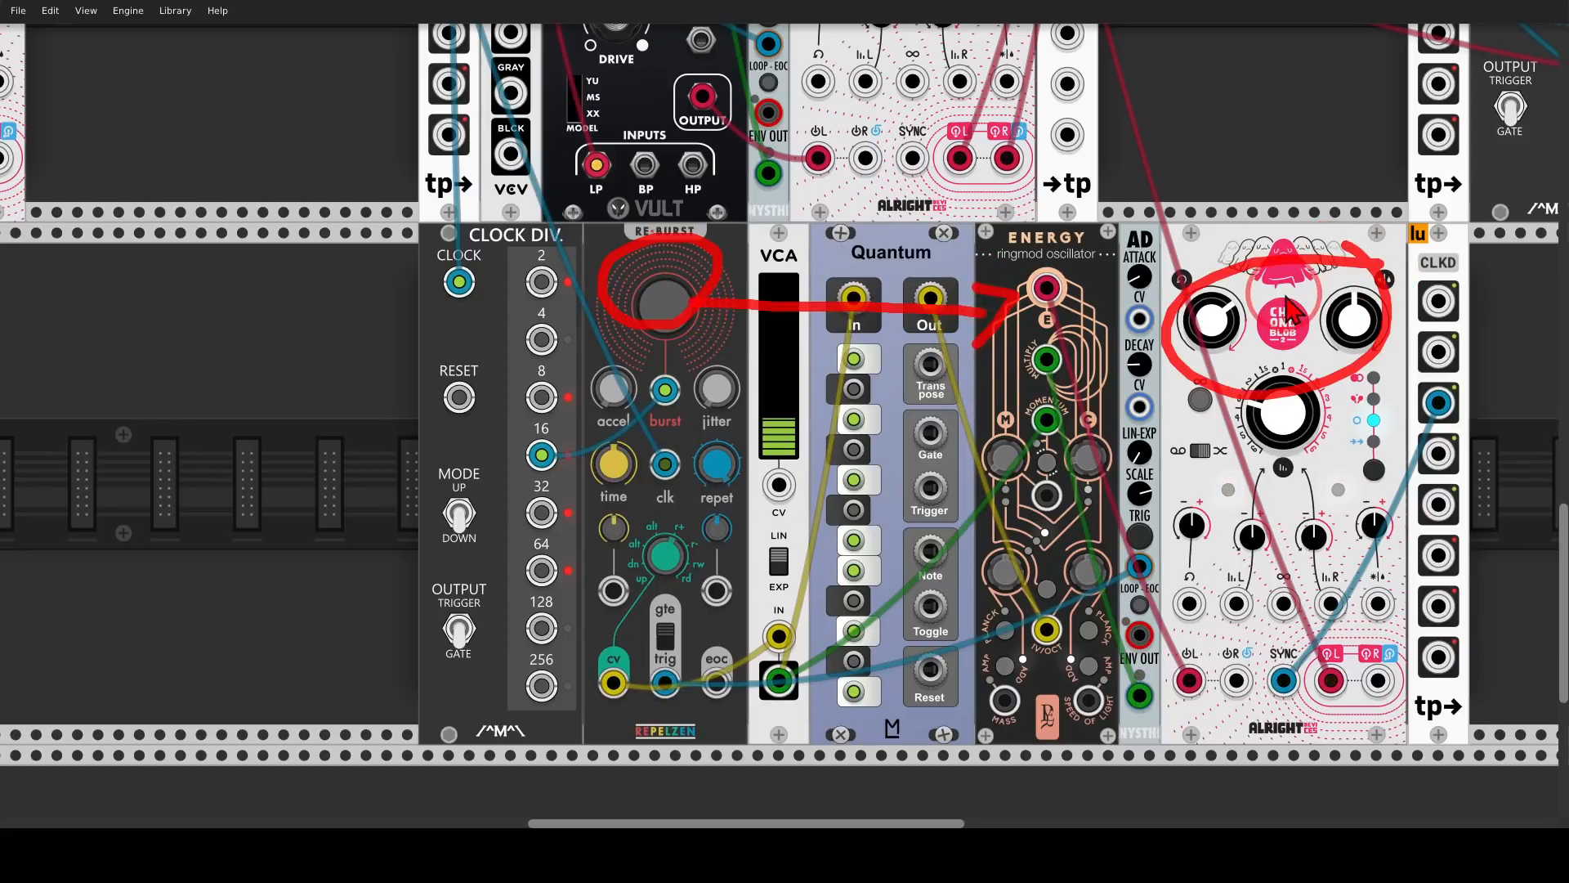
{"action": "key", "text": "shift+F9"}
{"action": "left_click_drag", "start_coordinate": [356, 140], "coordinate": [447, 429]}
{"action": "mouse_move", "coordinate": [563, 97]}
{"action": "left_mouse_down"}
{"action": "mouse_move", "coordinate": [513, 145]}
{"action": "mouse_move", "coordinate": [572, 131]}
{"action": "mouse_move", "coordinate": [536, 188]}
{"action": "mouse_move", "coordinate": [541, 515]}
{"action": "mouse_move", "coordinate": [524, 509]}
{"action": "mouse_move", "coordinate": [469, 356]}
{"action": "mouse_move", "coordinate": [507, 266]}
{"action": "mouse_move", "coordinate": [468, 282]}
{"action": "mouse_move", "coordinate": [540, 337]}
{"action": "mouse_move", "coordinate": [572, 253]}
{"action": "left_mouse_up"}
{"action": "key", "text": "shift+F9"}
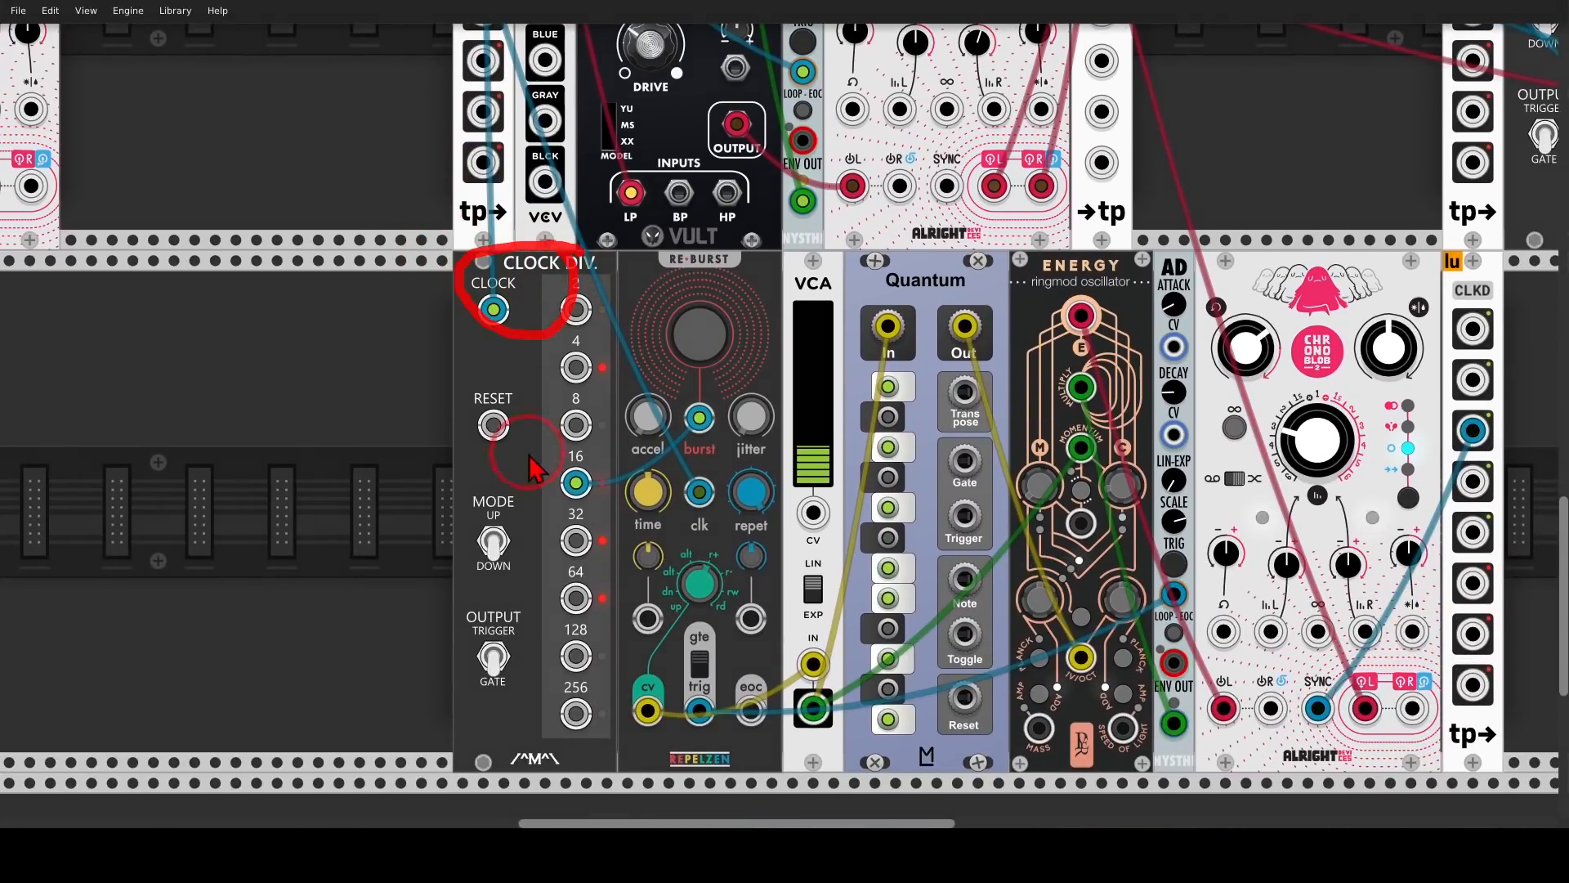
{"action": "mouse_move", "coordinate": [579, 447]}
{"action": "left_mouse_down"}
{"action": "mouse_move", "coordinate": [537, 477]}
{"action": "mouse_move", "coordinate": [603, 489]}
{"action": "mouse_move", "coordinate": [576, 440]}
{"action": "mouse_move", "coordinate": [550, 446]}
{"action": "left_mouse_up"}
{"action": "key", "text": "shift+F9"}
{"action": "left_click_drag", "start_coordinate": [273, 94], "coordinate": [909, 741]}
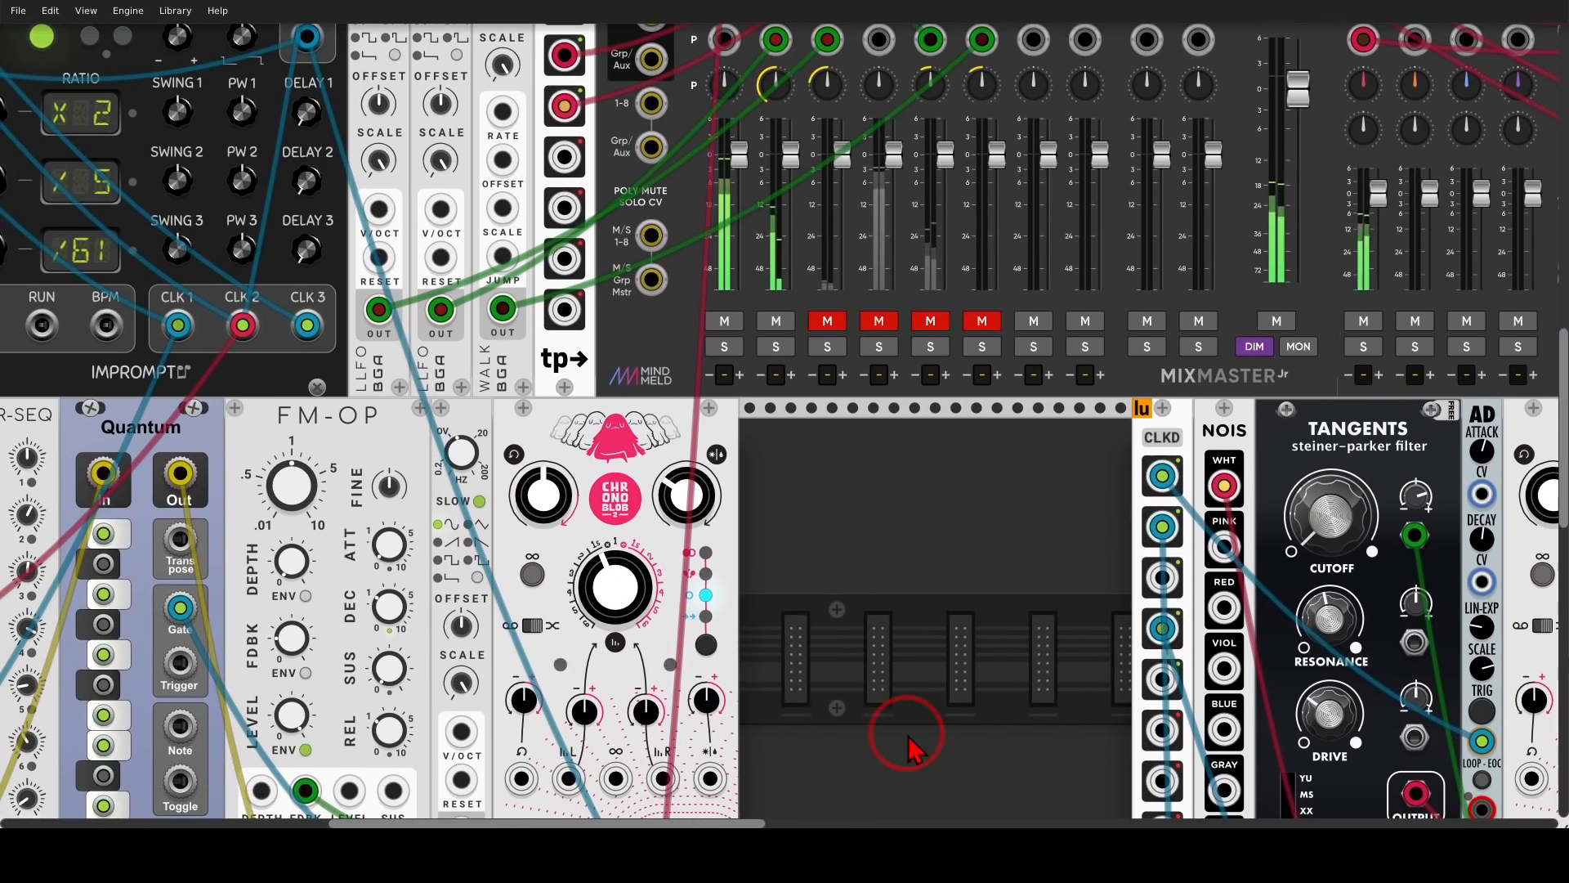
{"action": "left_click", "coordinate": [829, 322]}
Fire a manual burst on the RE-BURST module to hear the Energy oscillator voice
{"action": "left_click_drag", "start_coordinate": [1079, 701], "coordinate": [311, 35]}
{"action": "left_click_drag", "start_coordinate": [665, 331], "coordinate": [716, 291]}
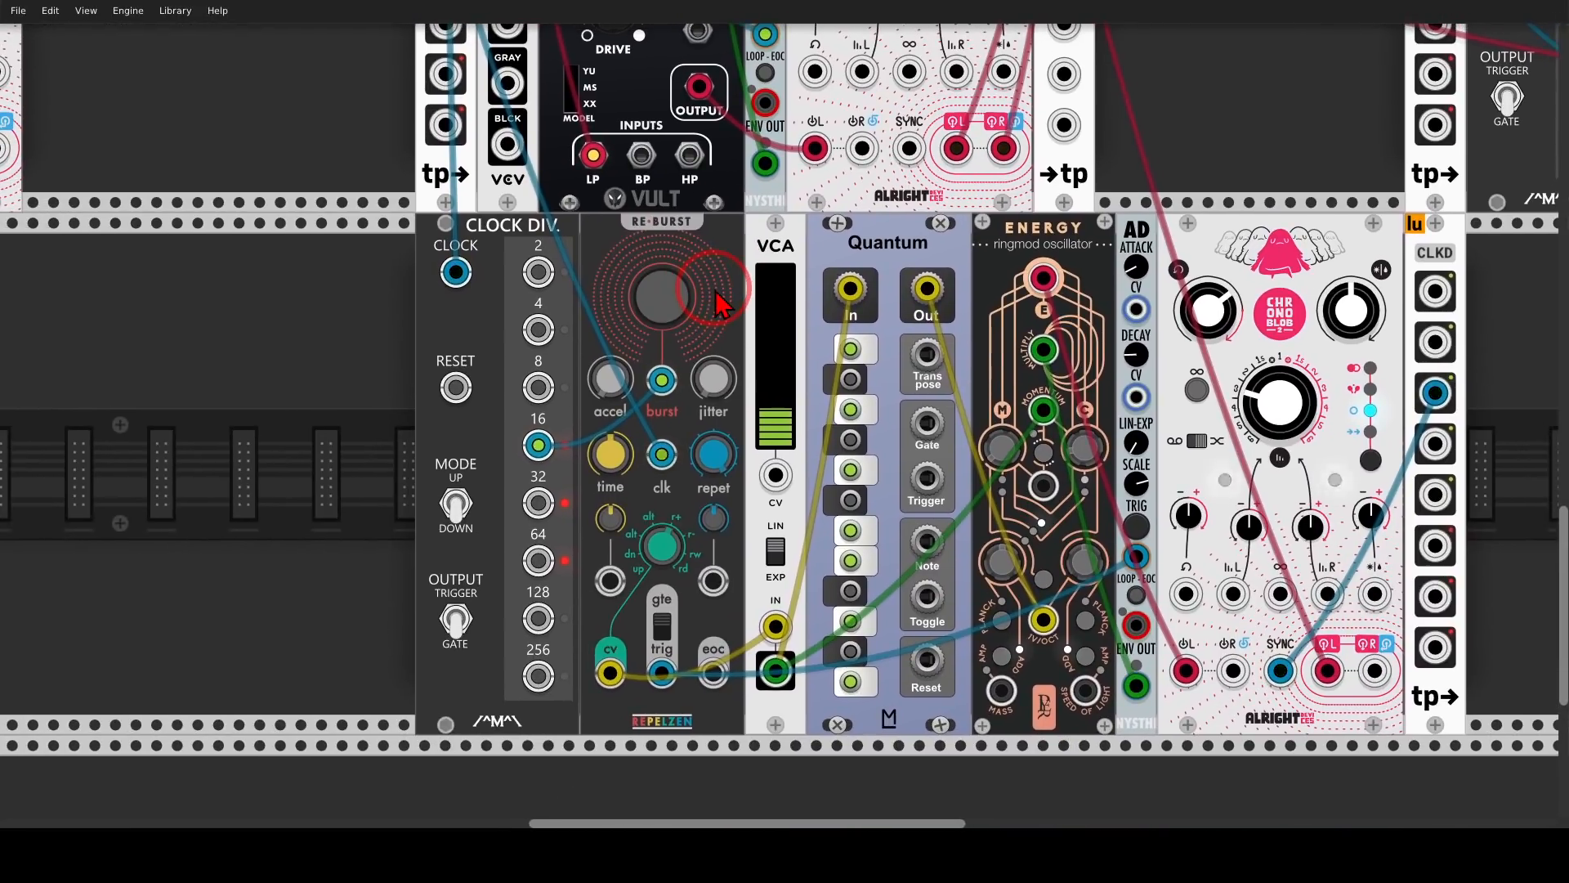
{"action": "left_click", "coordinate": [674, 303]}
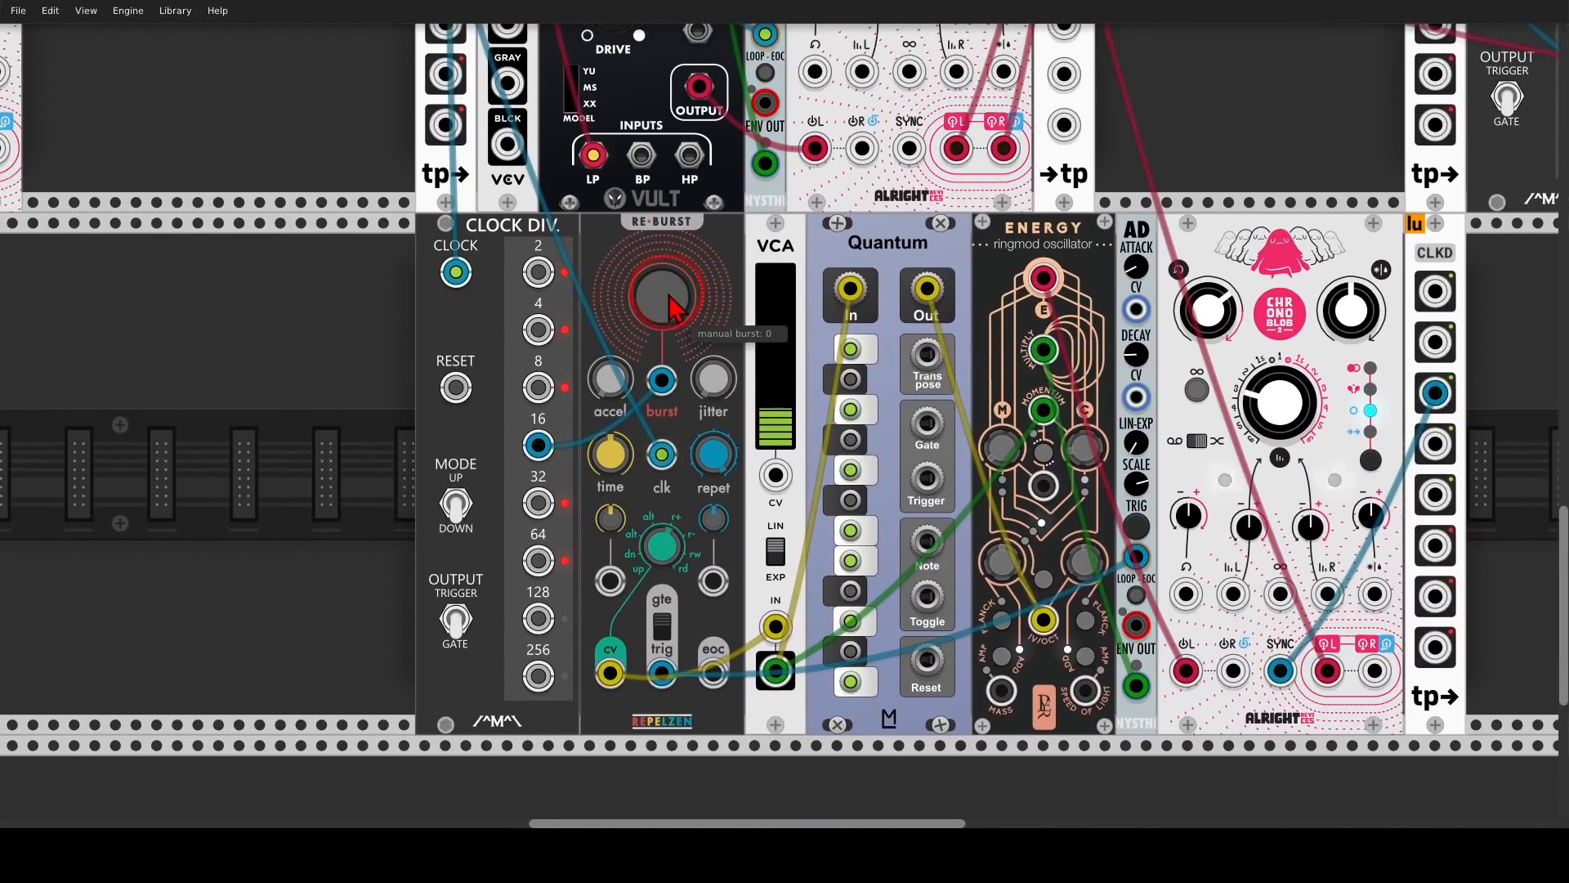
{"action": "left_click", "coordinate": [261, 313]}
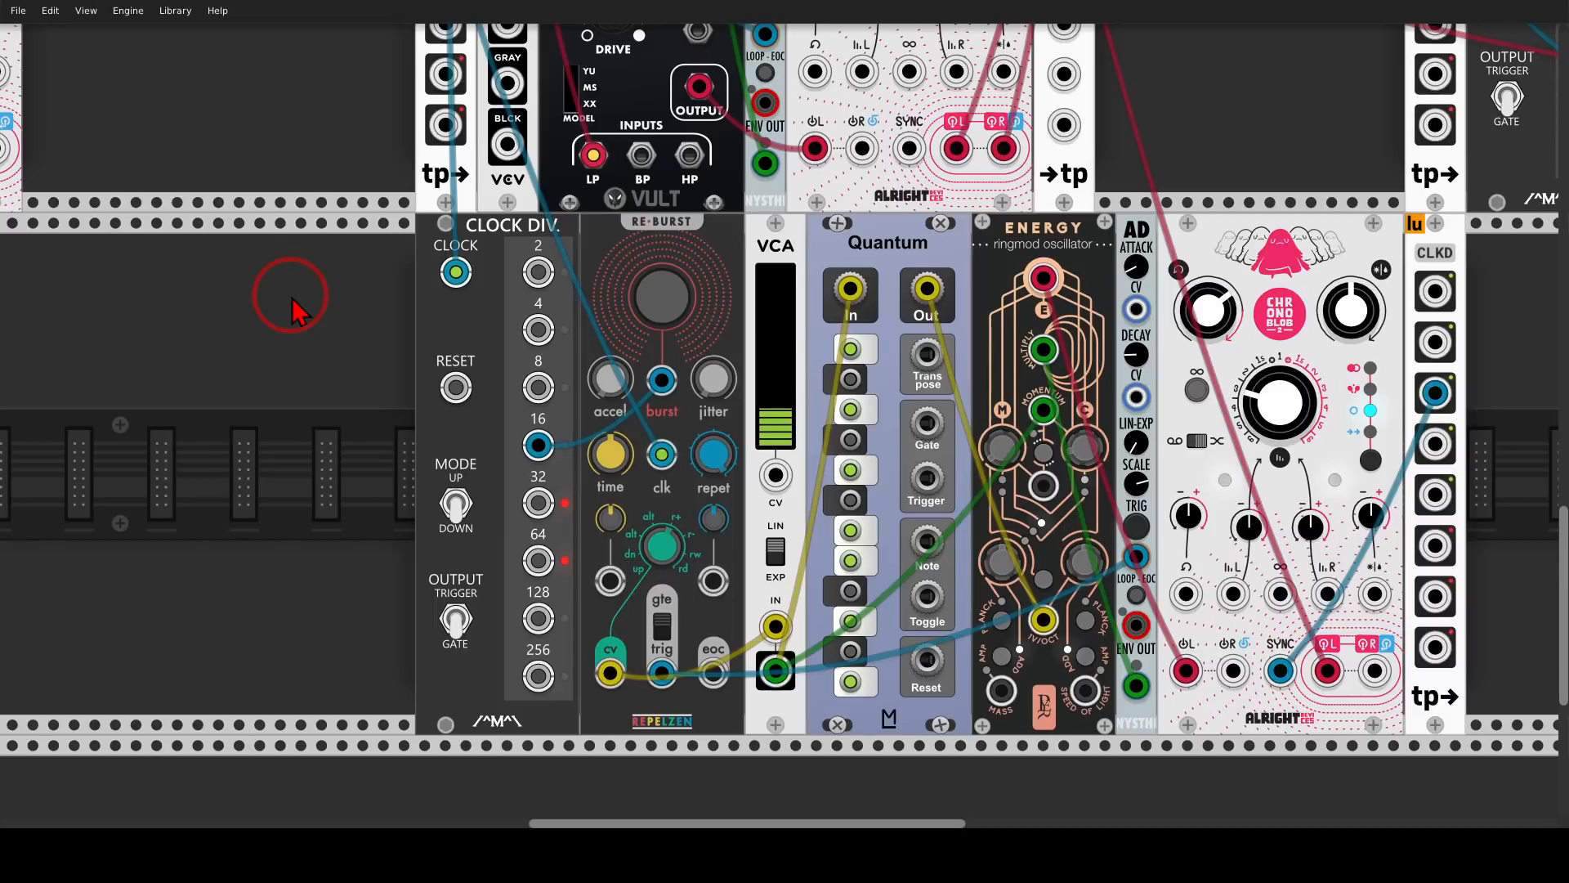
Examine the bass voice, from the clock divider and VCA driving the modulo sequencer to the saïch oscillator and Tangents filter
{"action": "left_click_drag", "start_coordinate": [1268, 132], "coordinate": [376, 512]}
{"action": "left_click_drag", "start_coordinate": [1169, 622], "coordinate": [955, 726]}
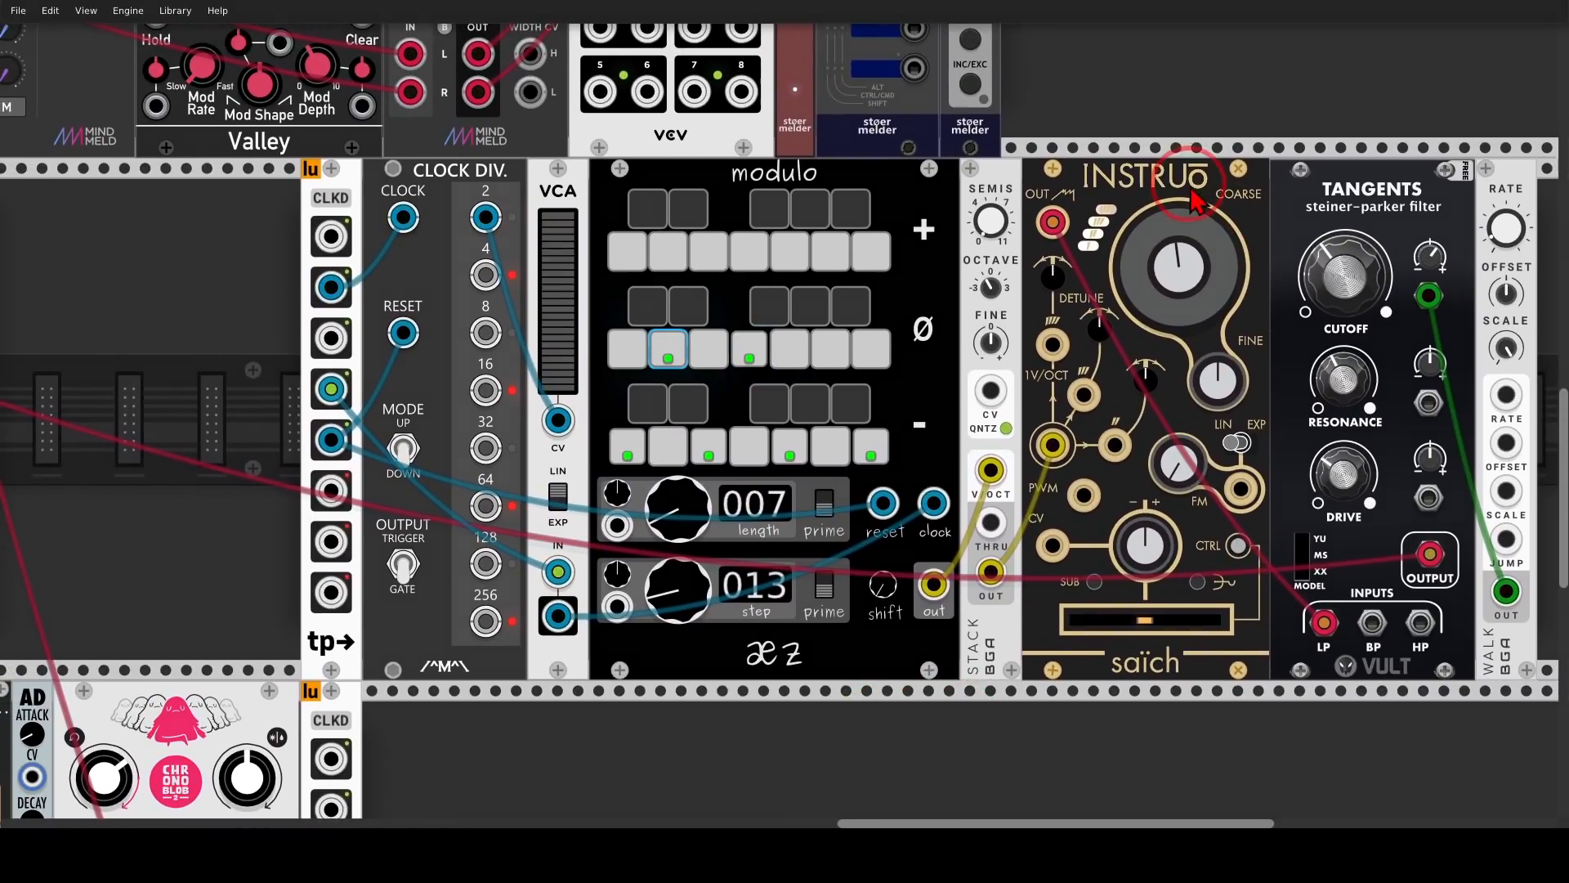
{"action": "mouse_move", "coordinate": [1191, 192]}
{"action": "left_mouse_down"}
{"action": "mouse_move", "coordinate": [1178, 189]}
{"action": "mouse_move", "coordinate": [1289, 249]}
{"action": "left_mouse_up"}
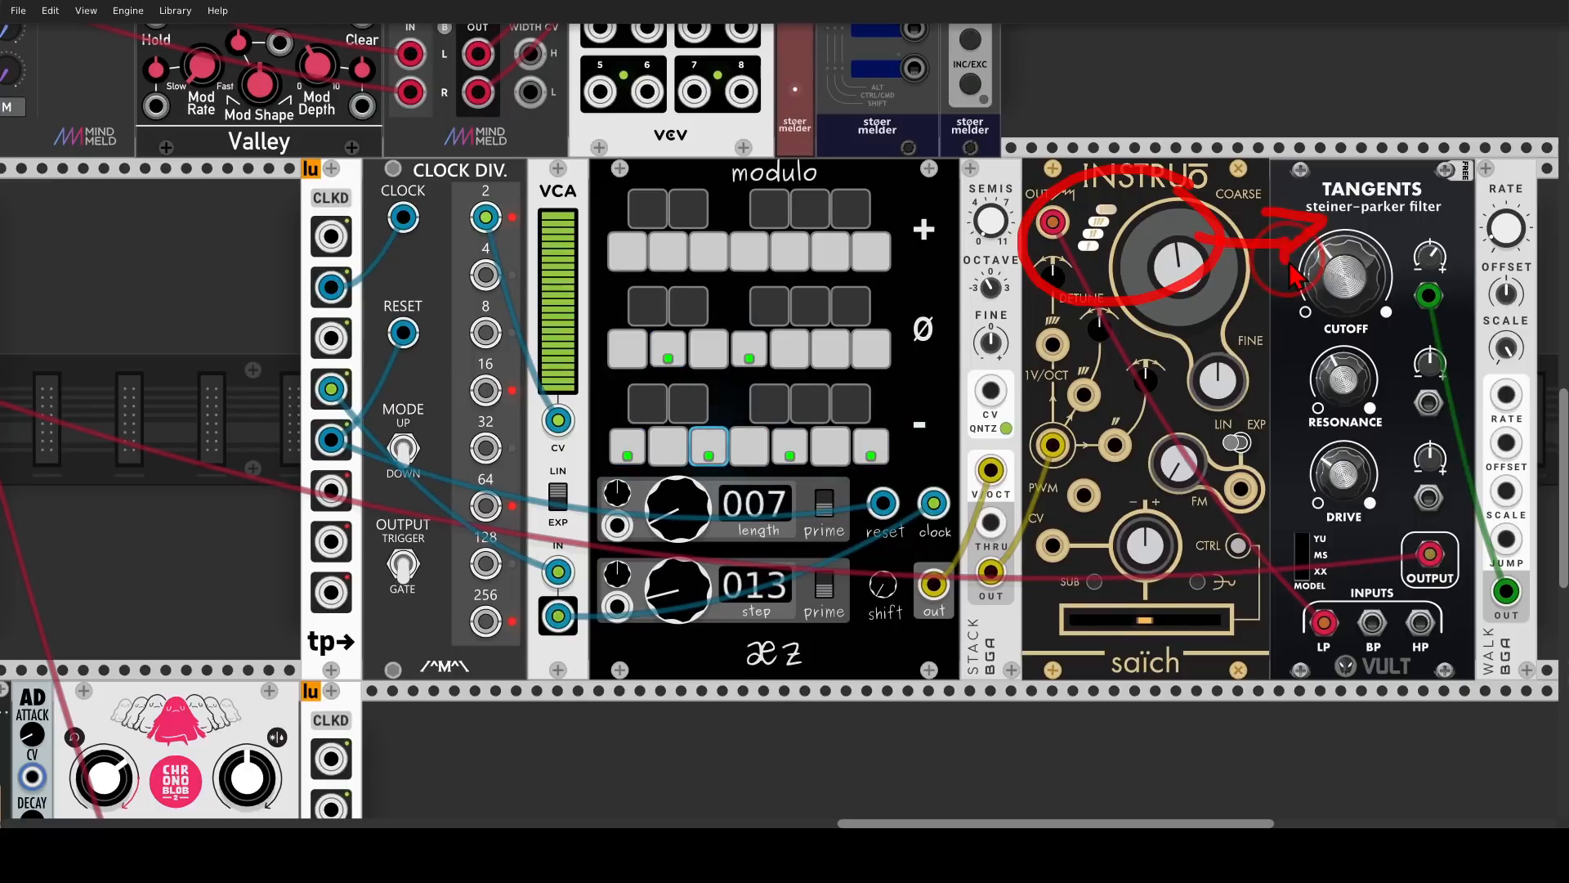
{"action": "key", "text": "shift+super+F11"}
{"action": "mouse_move", "coordinate": [832, 173]}
{"action": "left_mouse_down"}
{"action": "mouse_move", "coordinate": [745, 258]}
{"action": "mouse_move", "coordinate": [863, 219]}
{"action": "mouse_move", "coordinate": [1095, 249]}
{"action": "mouse_move", "coordinate": [1063, 271]}
{"action": "left_mouse_up"}
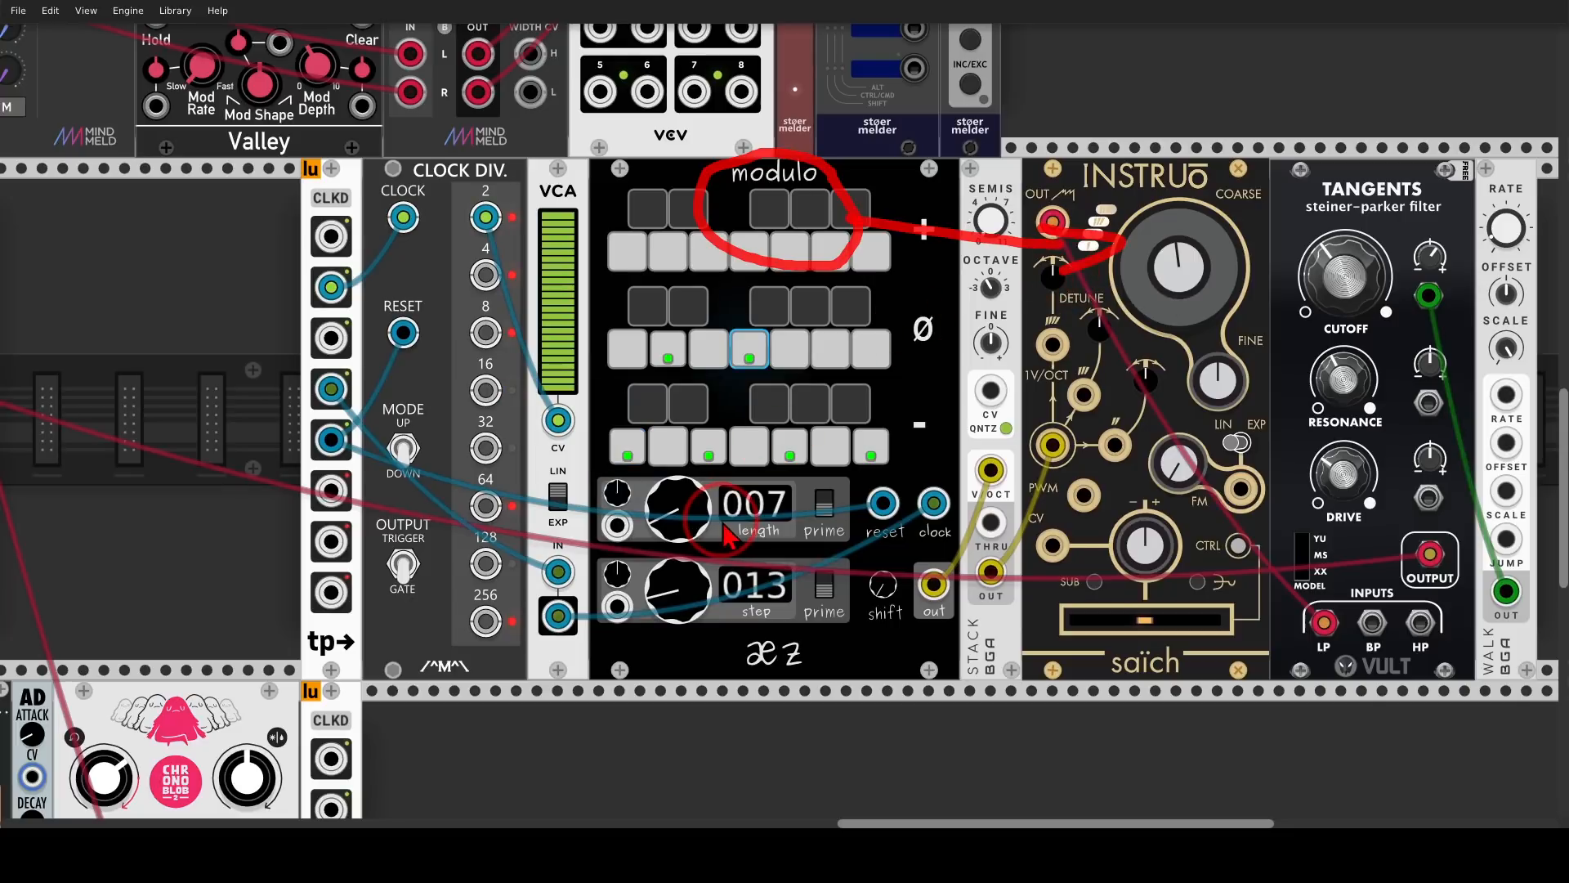
{"action": "key", "text": "shift+super+F11"}
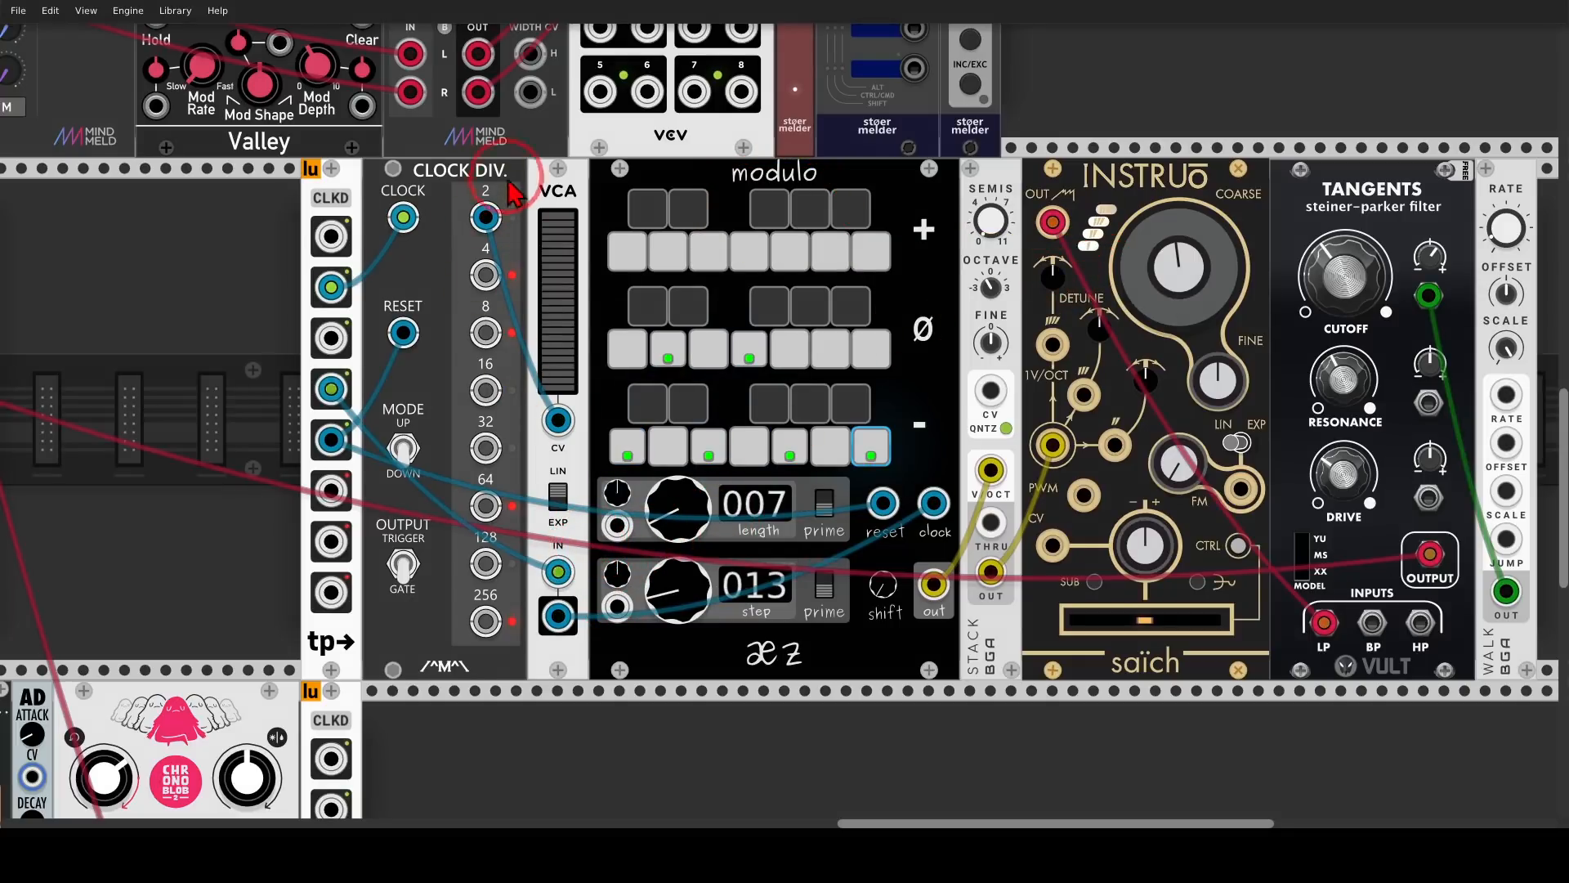
{"action": "mouse_move", "coordinate": [515, 193]}
{"action": "left_mouse_down"}
{"action": "mouse_move", "coordinate": [458, 257]}
{"action": "mouse_move", "coordinate": [589, 168]}
{"action": "mouse_move", "coordinate": [576, 221]}
{"action": "left_mouse_up"}
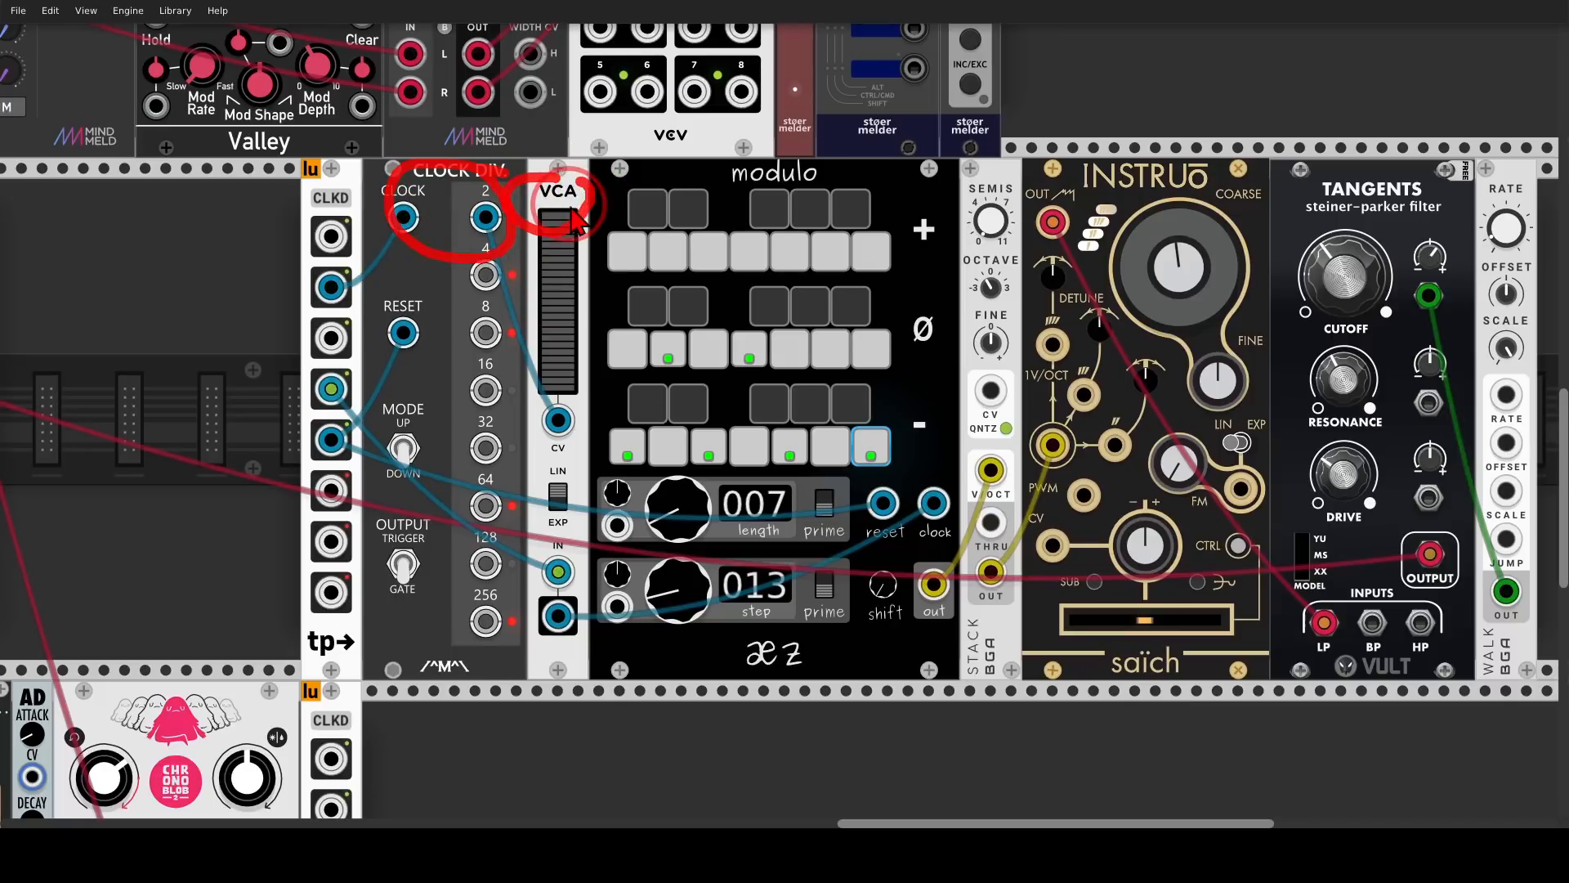
{"action": "key", "text": "shift+super+F11"}
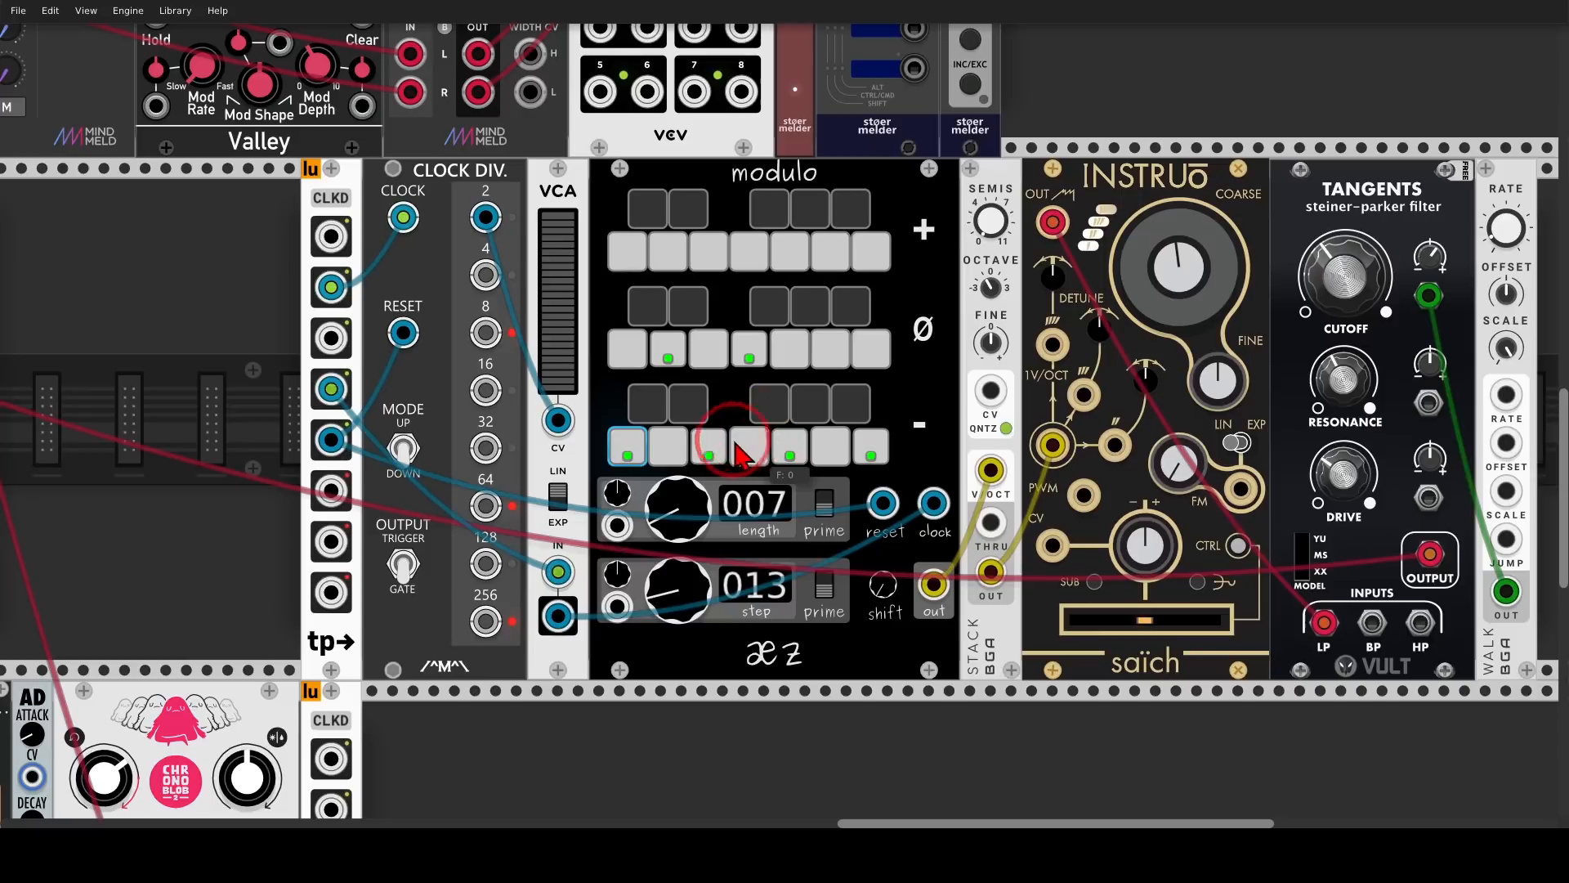
{"action": "mouse_move", "coordinate": [658, 413]}
{"action": "left_mouse_down"}
{"action": "mouse_move", "coordinate": [591, 453]}
{"action": "mouse_move", "coordinate": [679, 490]}
{"action": "mouse_move", "coordinate": [653, 421]}
{"action": "left_mouse_up"}
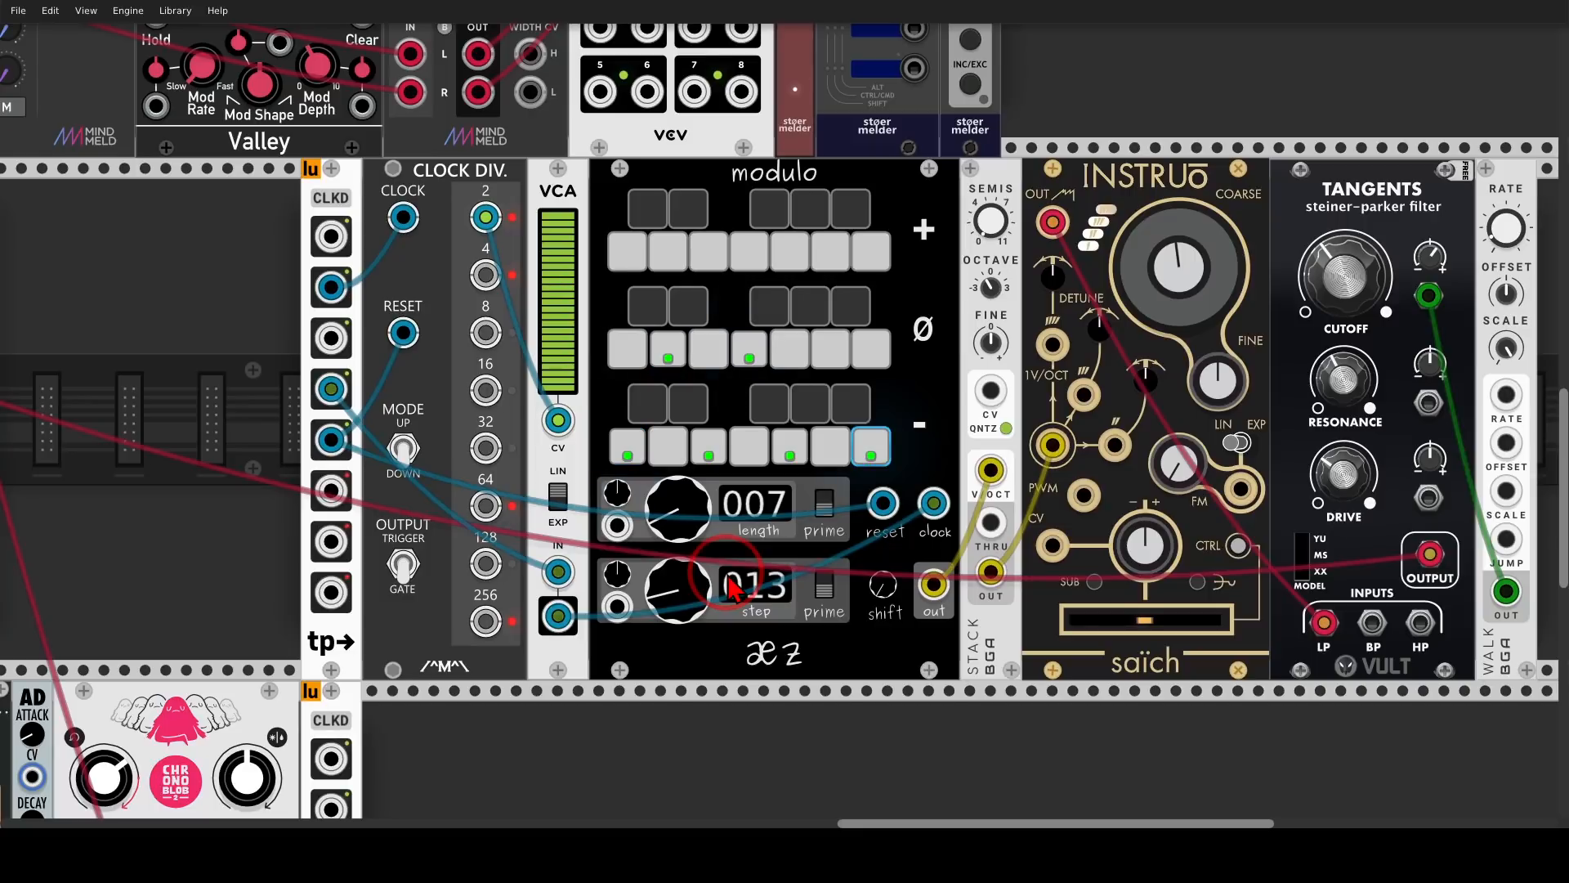
{"action": "mouse_move", "coordinate": [825, 448]}
{"action": "left_mouse_down"}
{"action": "mouse_move", "coordinate": [750, 413]}
{"action": "mouse_move", "coordinate": [832, 458]}
{"action": "left_mouse_up"}
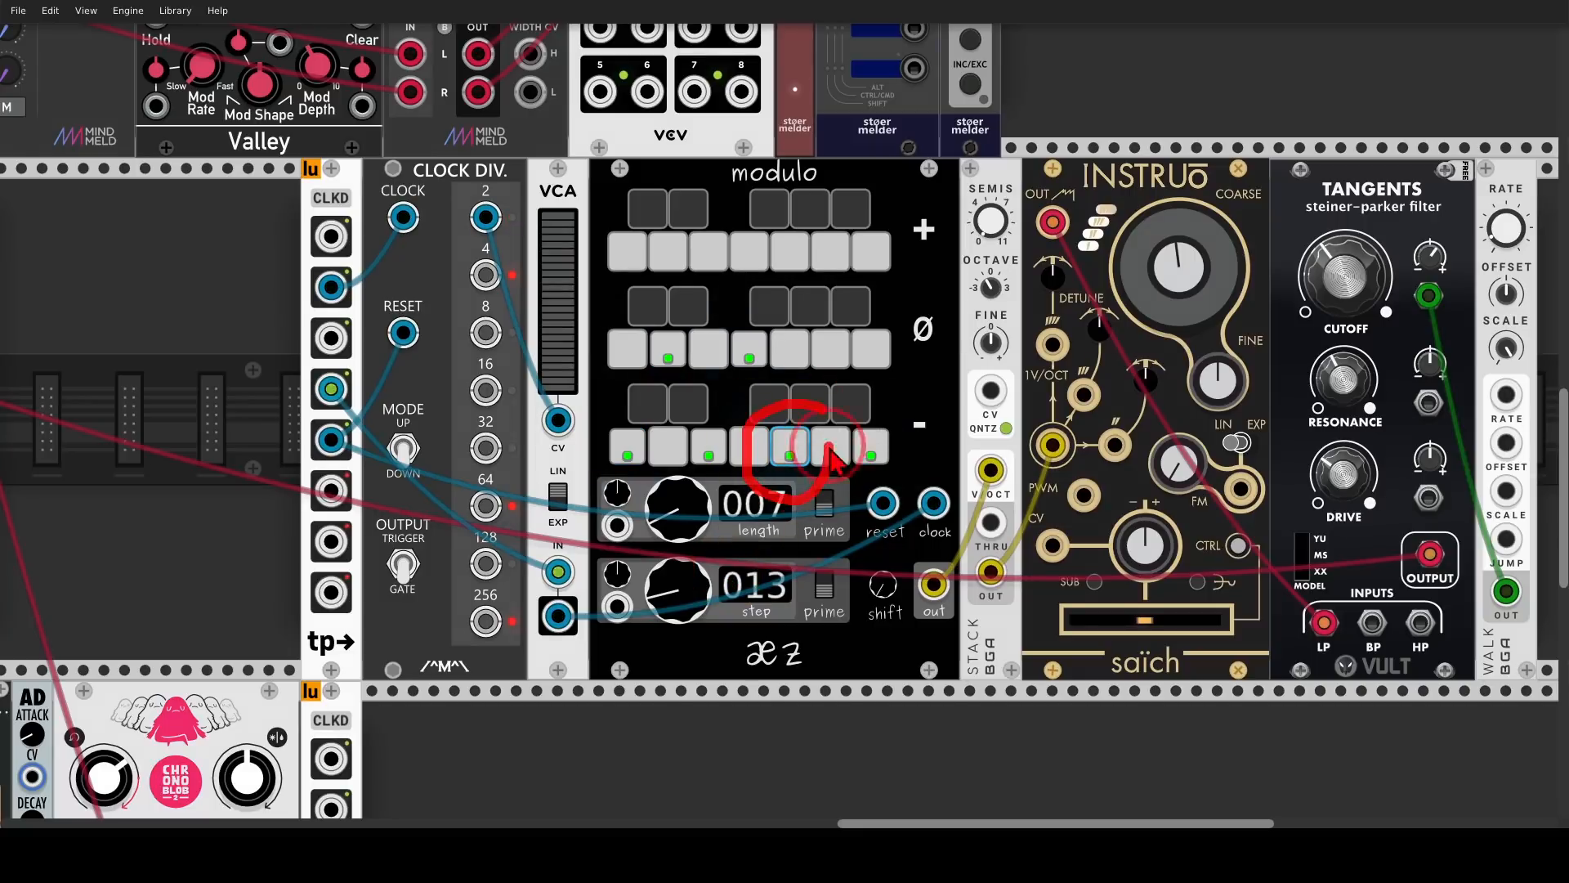
Unmute the BASS channel on the MixMaster and return to the modulo sequencer voice
{"action": "left_click_drag", "start_coordinate": [238, 403], "coordinate": [1194, 531]}
{"action": "left_click", "coordinate": [148, 314]}
{"action": "left_click_drag", "start_coordinate": [1112, 563], "coordinate": [166, 345]}
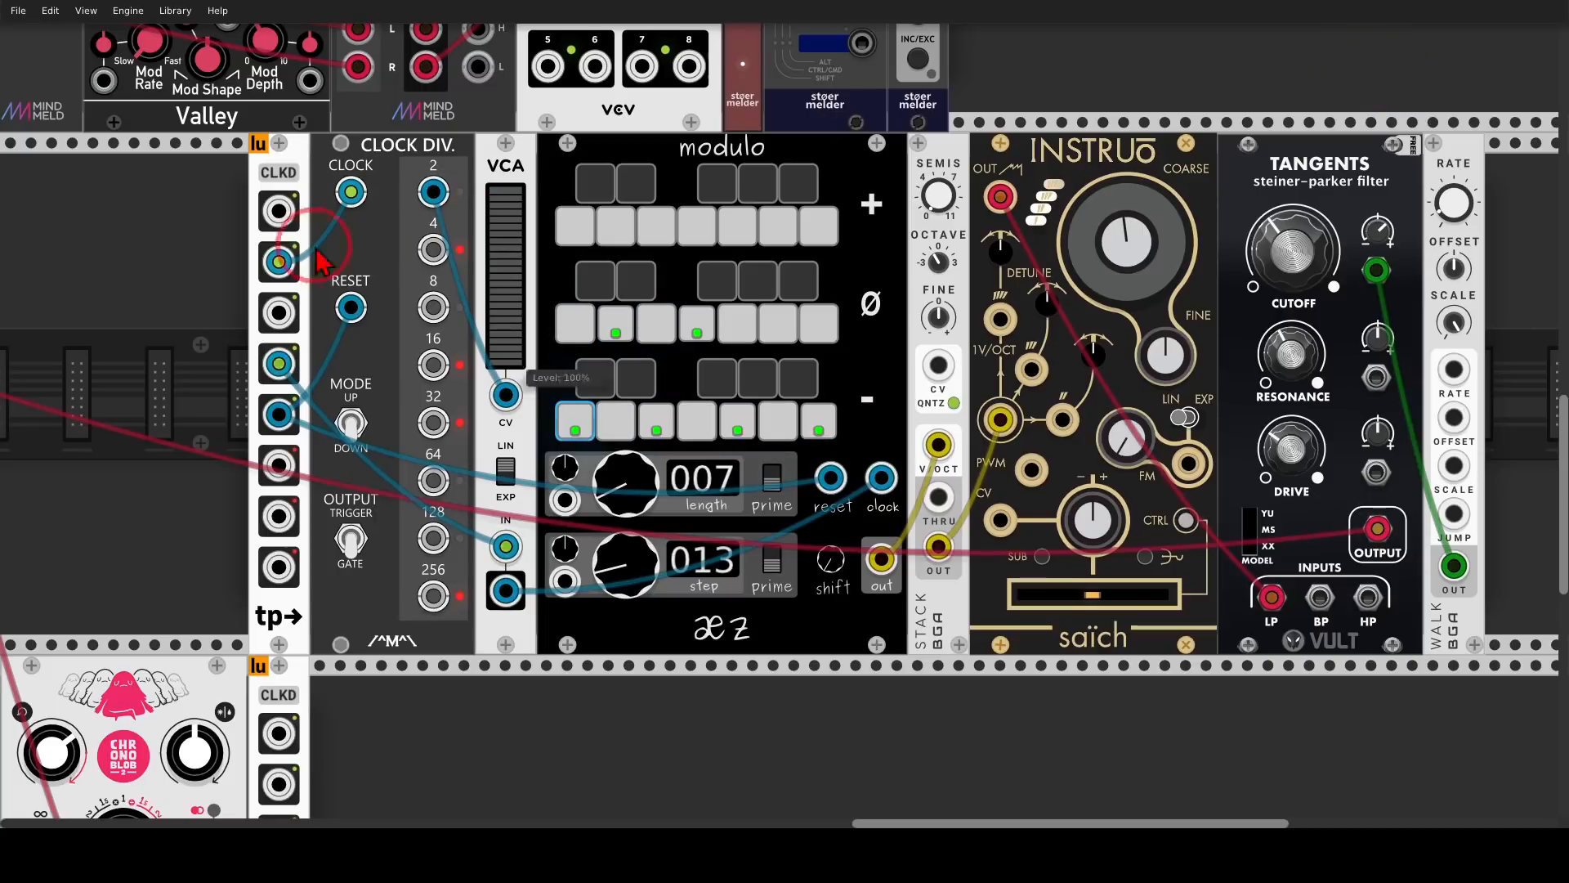
Examine the Clock Divider triggering the closed and open Hi Hat inputs through the Delay, and unmute the GLTC mixer channel
{"action": "left_click_drag", "start_coordinate": [129, 224], "coordinate": [1234, 482]}
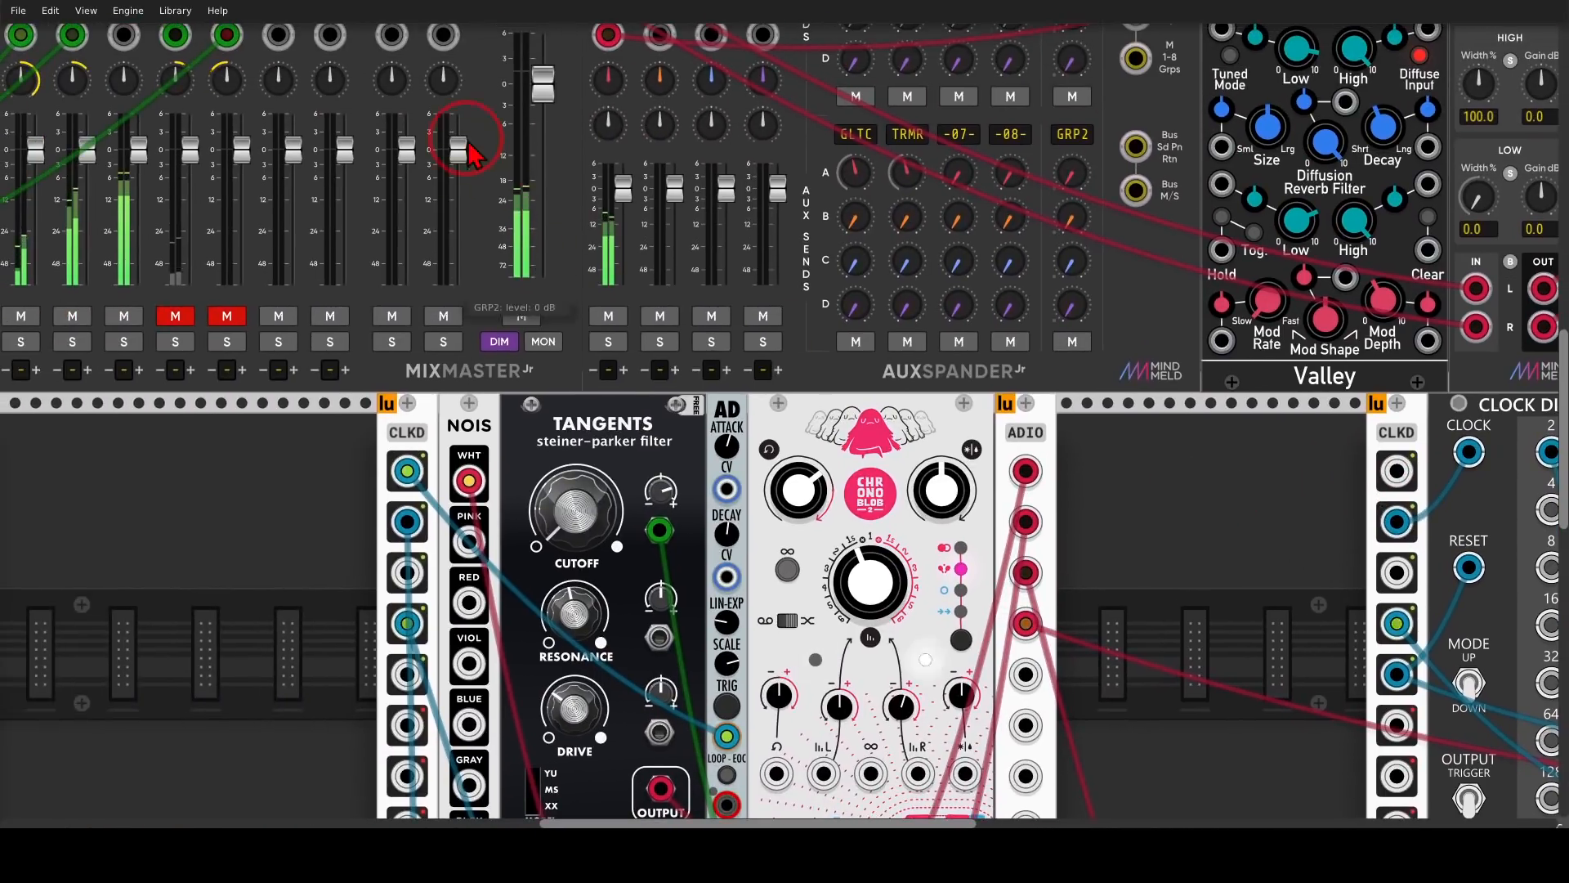
{"action": "left_click_drag", "start_coordinate": [458, 147], "coordinate": [1099, 599]}
{"action": "left_click_drag", "start_coordinate": [768, 249], "coordinate": [805, 367]}
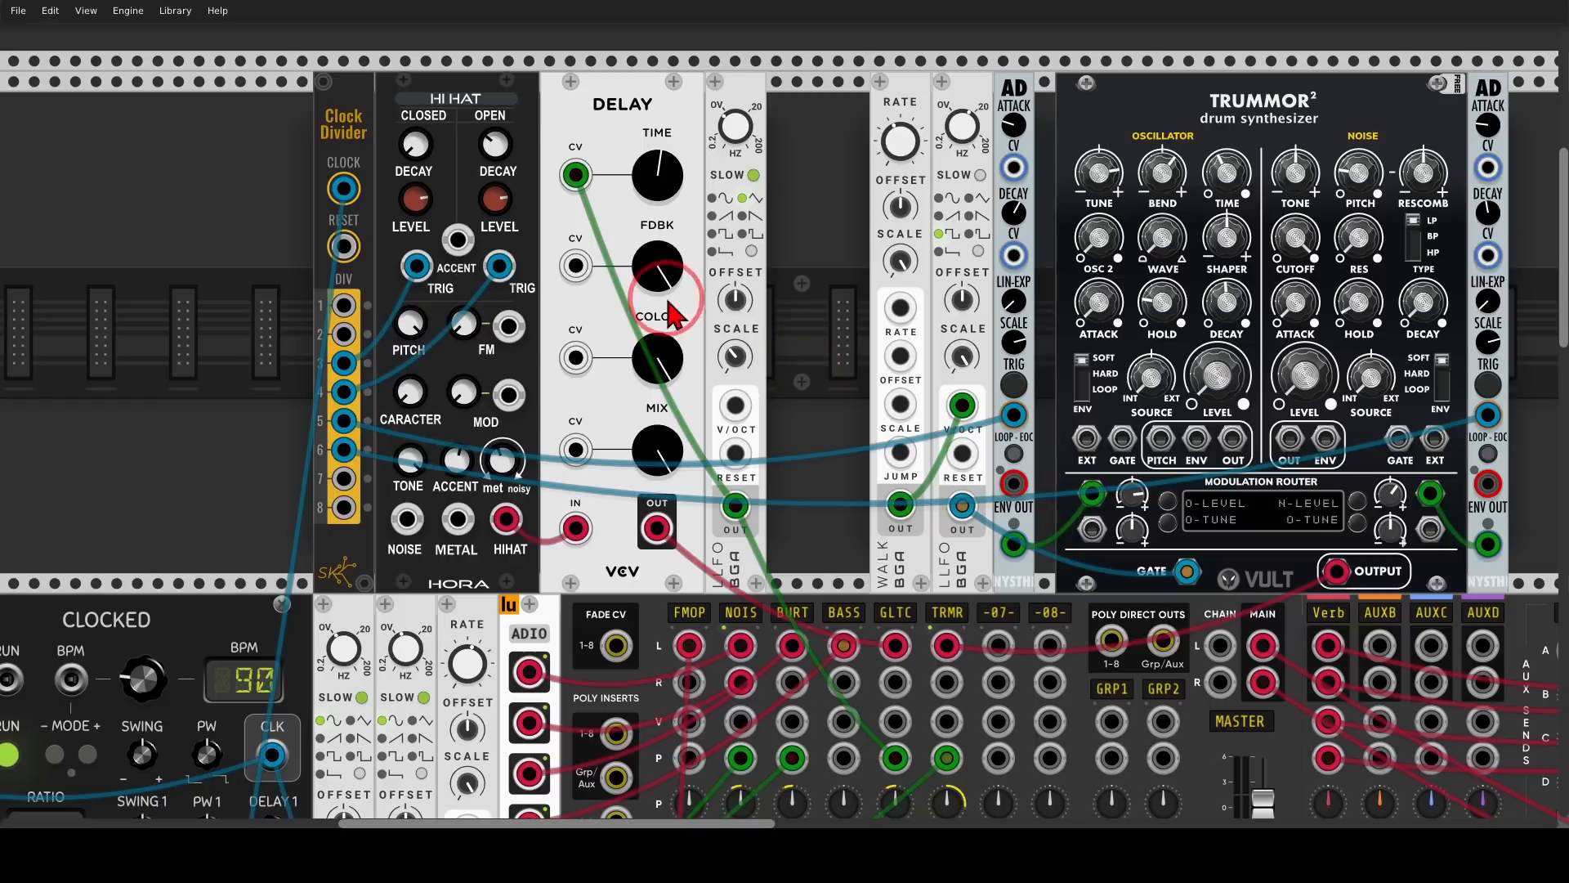
{"action": "right_click", "coordinate": [353, 108]}
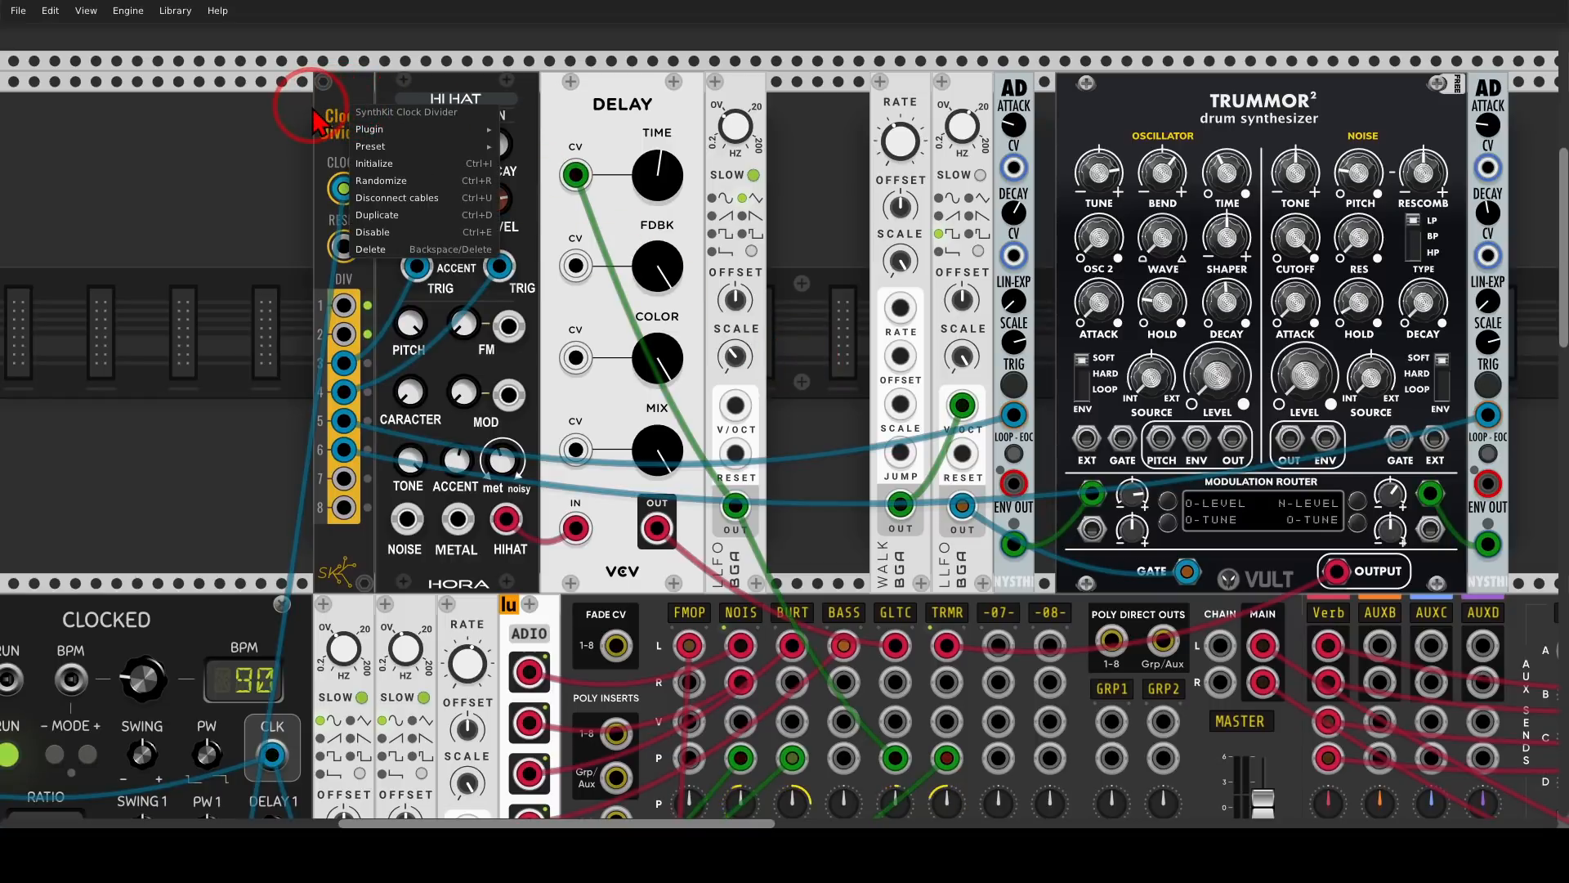
{"action": "left_click", "coordinate": [315, 113]}
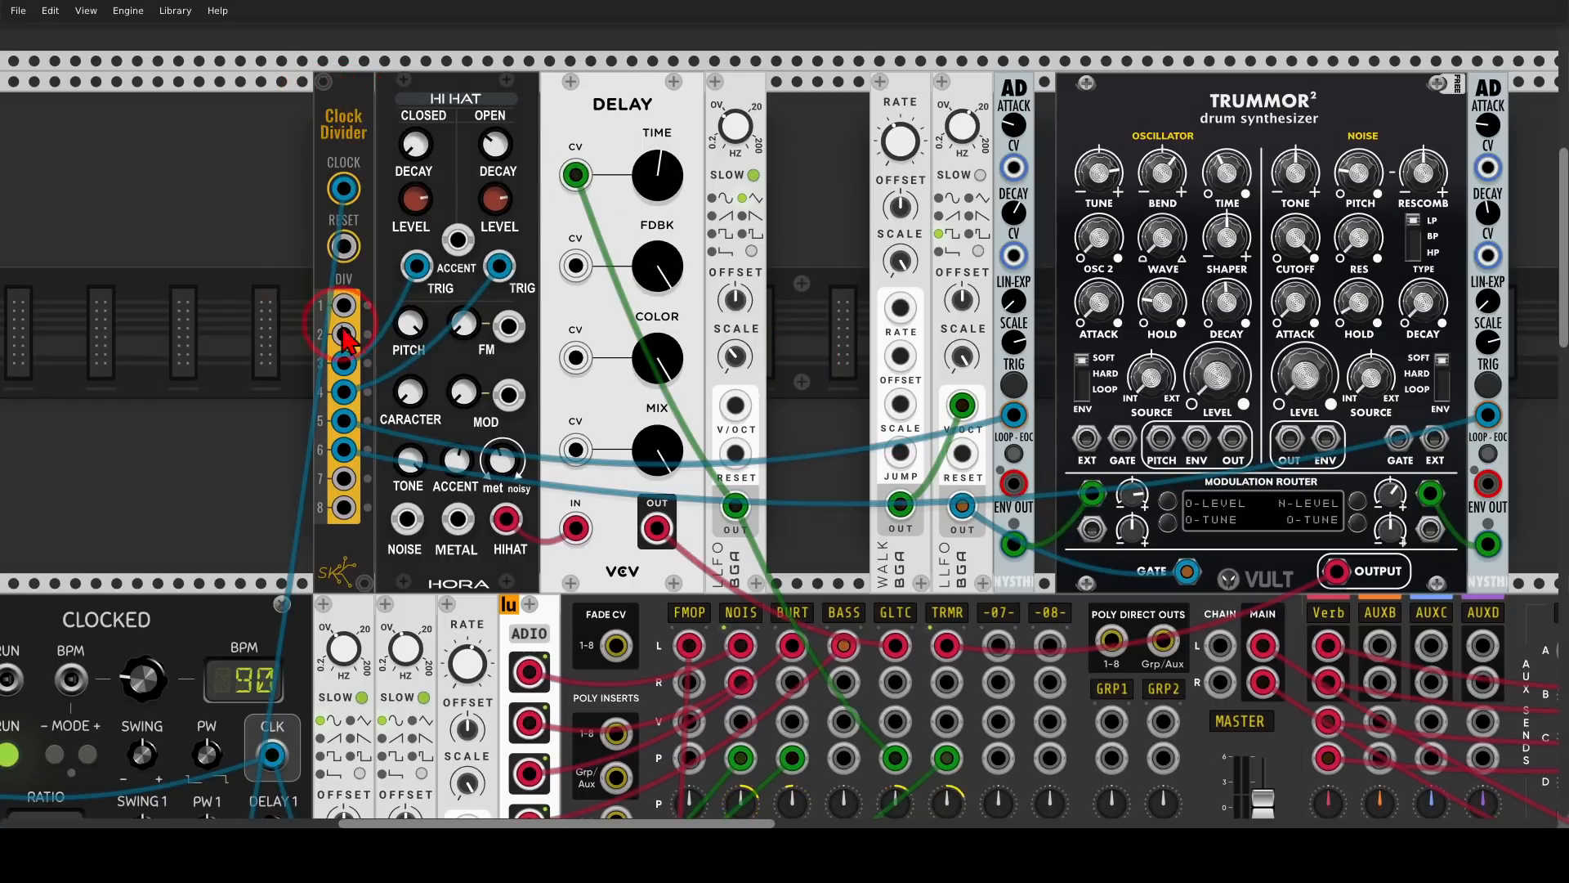
{"action": "mouse_move", "coordinate": [347, 339]}
{"action": "left_mouse_down"}
{"action": "mouse_move", "coordinate": [318, 368]}
{"action": "mouse_move", "coordinate": [327, 490]}
{"action": "mouse_move", "coordinate": [384, 376]}
{"action": "mouse_move", "coordinate": [353, 344]}
{"action": "left_mouse_up"}
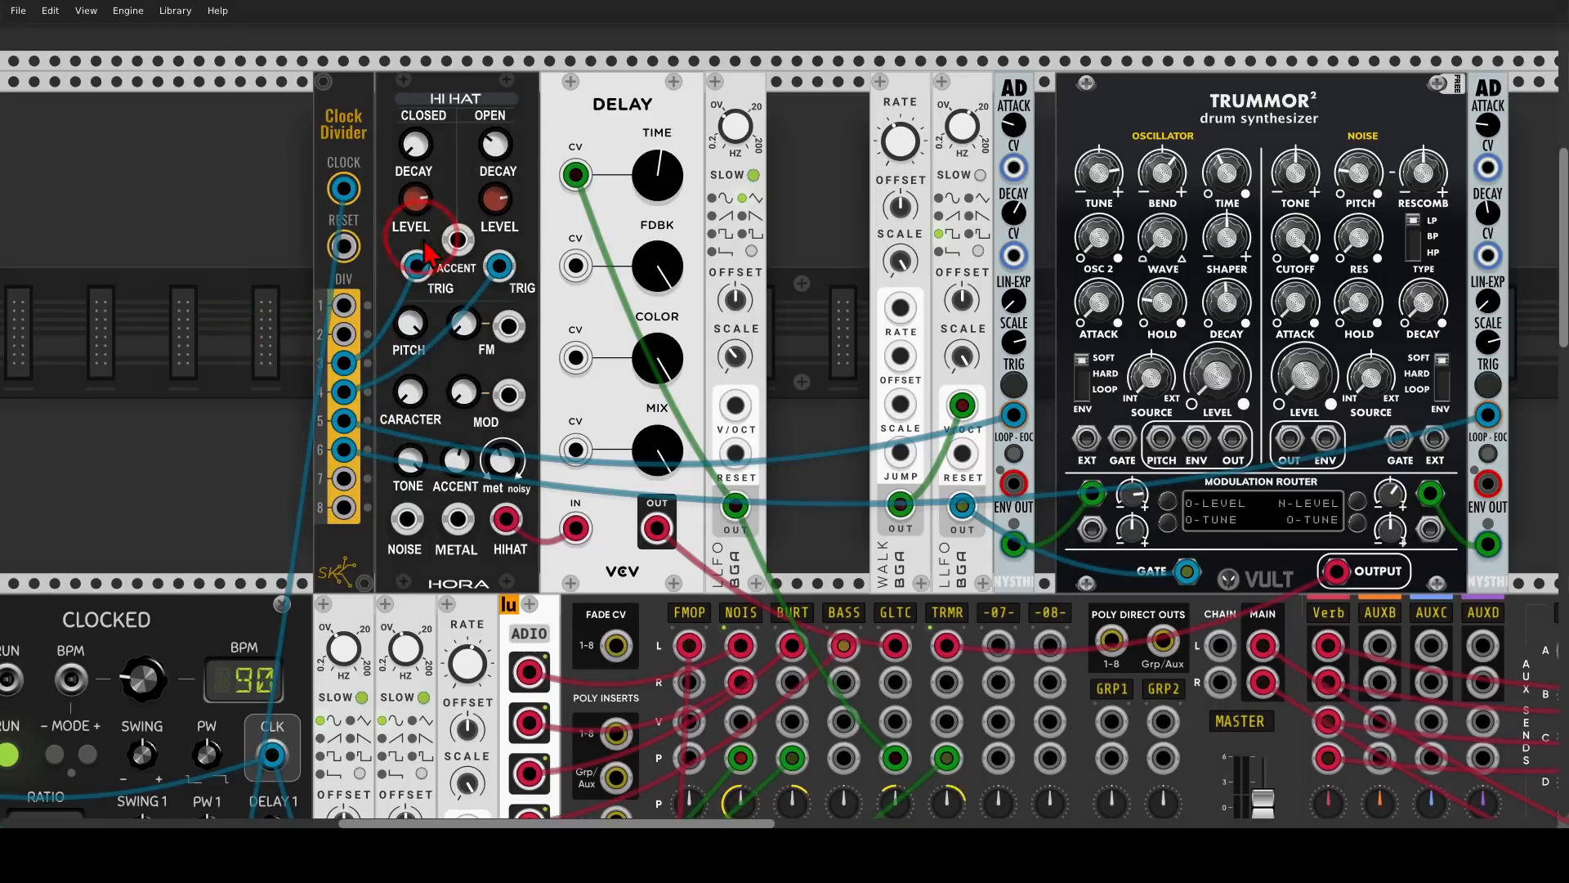
{"action": "mouse_move", "coordinate": [424, 256]}
{"action": "left_mouse_down"}
{"action": "mouse_move", "coordinate": [380, 270]}
{"action": "mouse_move", "coordinate": [438, 246]}
{"action": "mouse_move", "coordinate": [515, 253]}
{"action": "mouse_move", "coordinate": [482, 275]}
{"action": "mouse_move", "coordinate": [535, 233]}
{"action": "mouse_move", "coordinate": [510, 245]}
{"action": "left_mouse_up"}
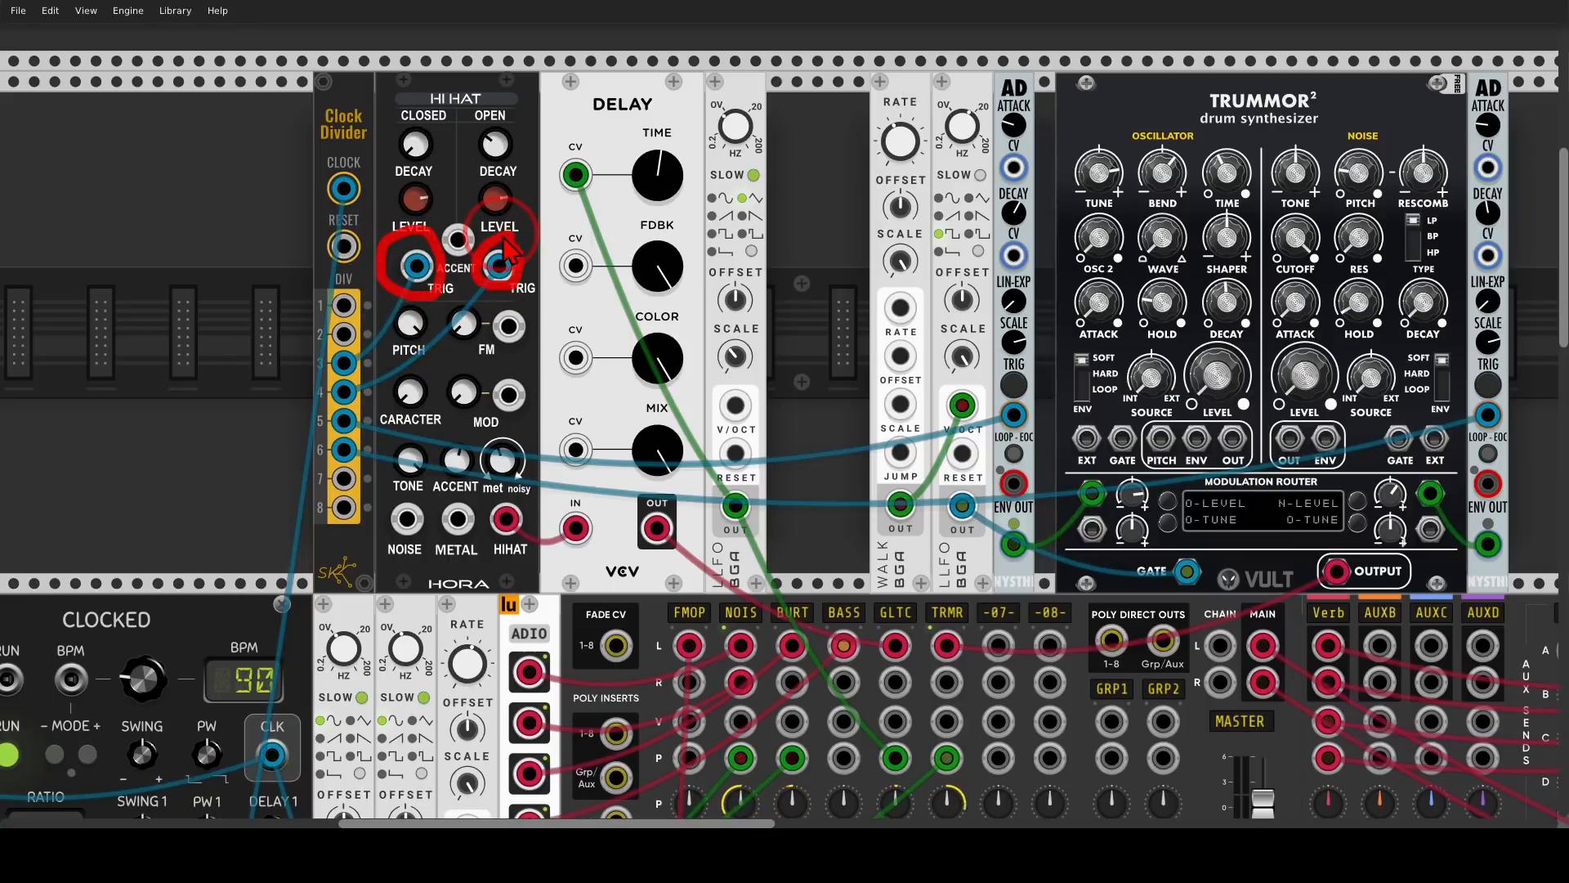
{"action": "mouse_move", "coordinate": [523, 286]}
{"action": "left_mouse_down"}
{"action": "mouse_move", "coordinate": [573, 288]}
{"action": "mouse_move", "coordinate": [560, 260]}
{"action": "left_mouse_up"}
{"action": "scroll", "coordinate": [725, 350], "scroll_direction": "down", "scroll_amount": 3}
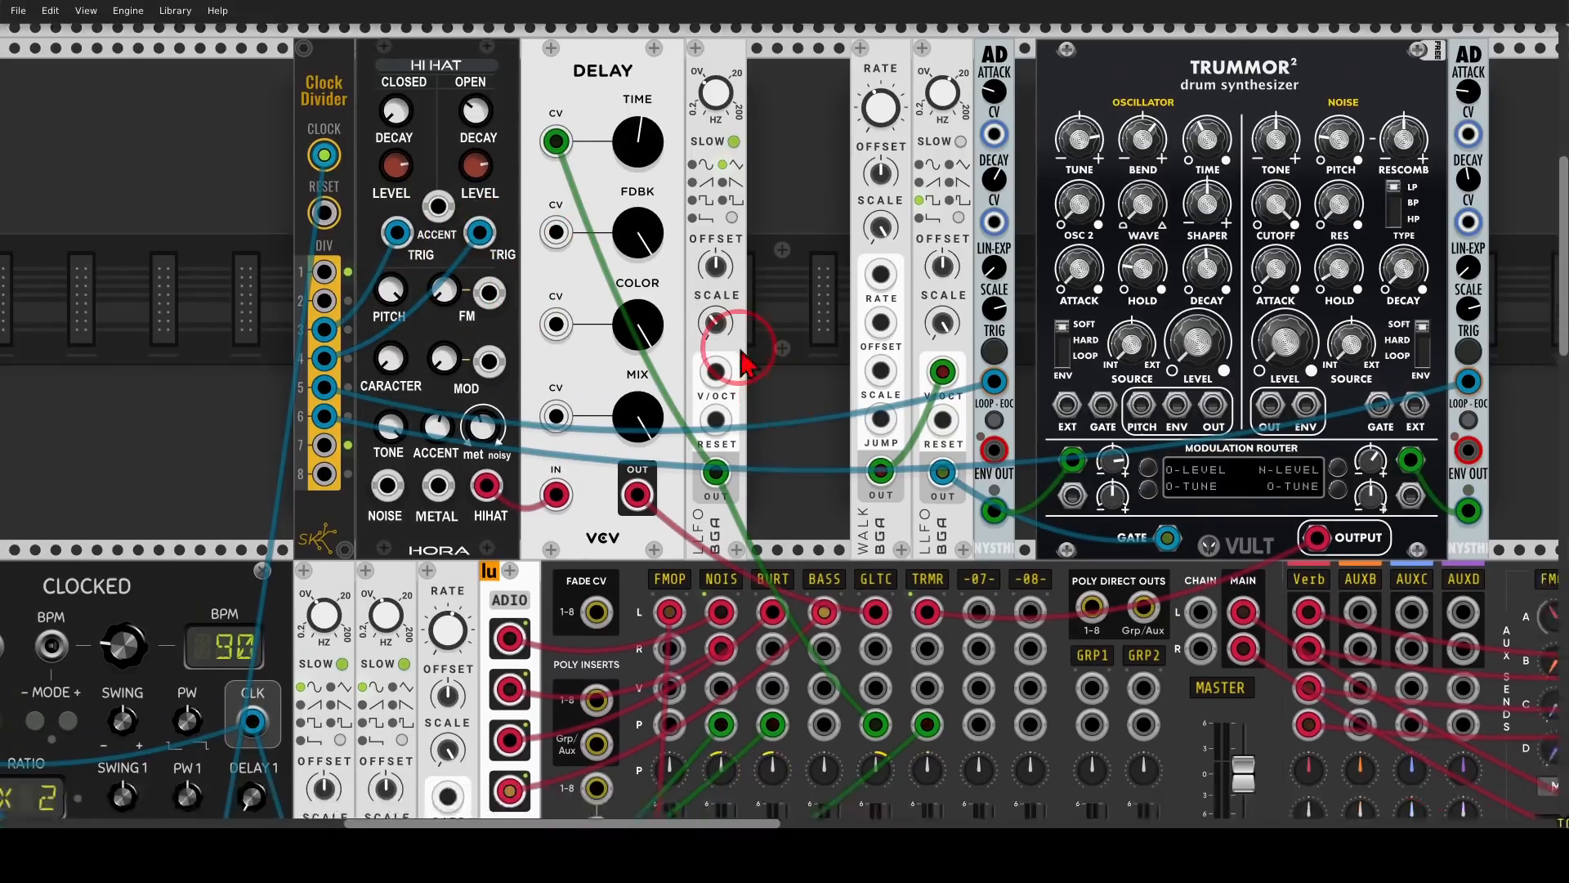
{"action": "scroll", "coordinate": [725, 349], "scroll_direction": "right", "scroll_amount": 1}
{"action": "left_click", "coordinate": [786, 762]}
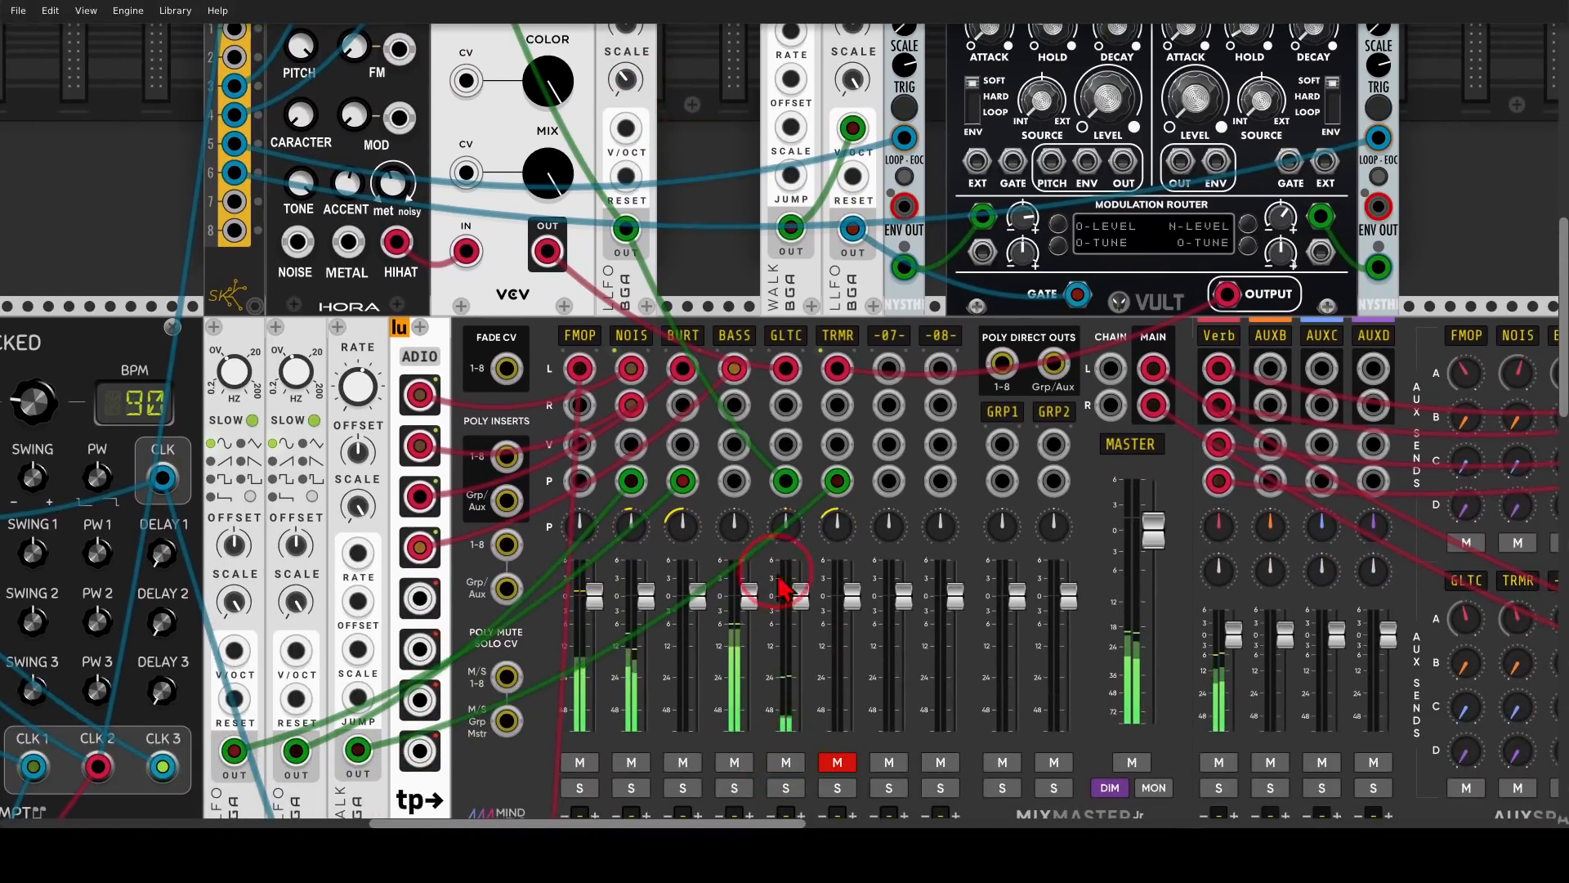
Examine the Trummor² drum synthesizer and its gate input, and unmute the TRMR channel on the MixMaster
{"action": "left_click_drag", "start_coordinate": [718, 59], "coordinate": [491, 350]}
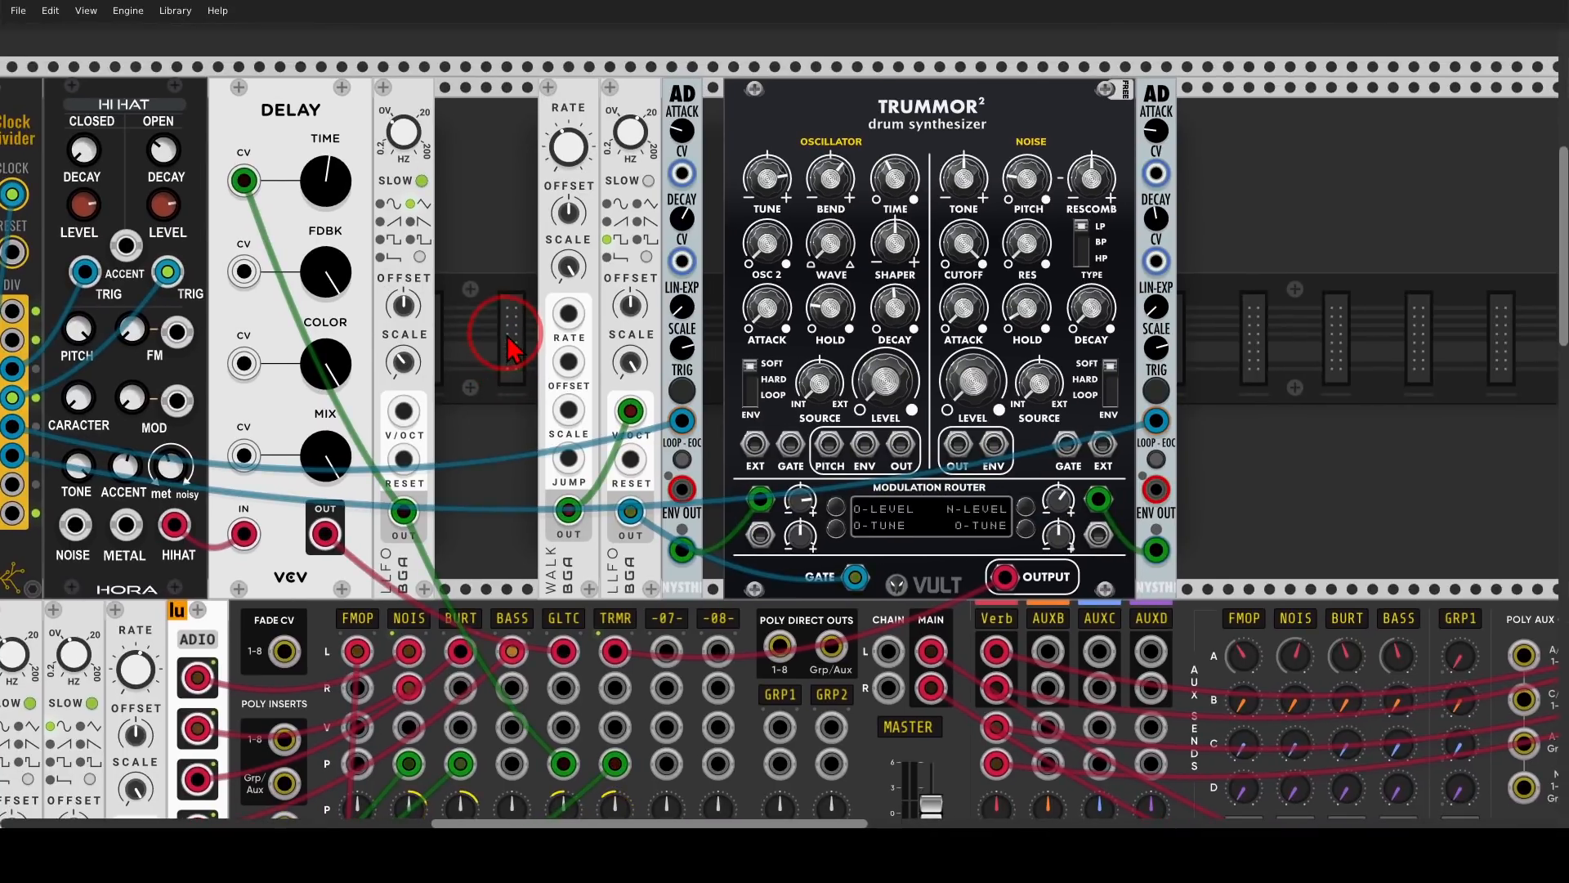
{"action": "mouse_move", "coordinate": [987, 80]}
{"action": "left_mouse_down"}
{"action": "mouse_move", "coordinate": [936, 168]}
{"action": "mouse_move", "coordinate": [984, 100]}
{"action": "left_mouse_up"}
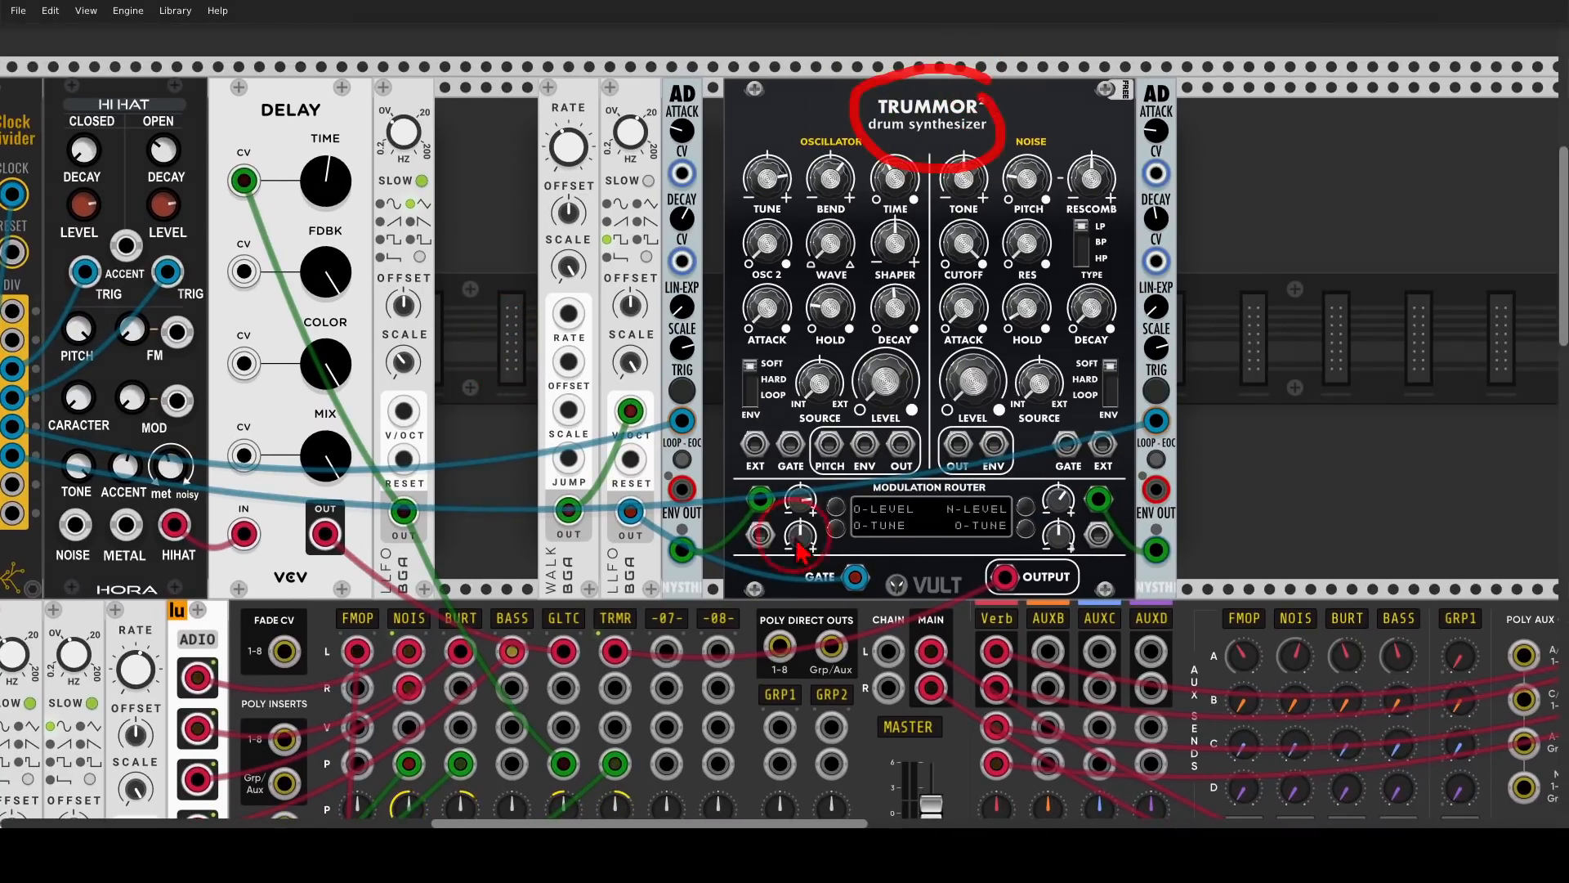
{"action": "mouse_move", "coordinate": [878, 558]}
{"action": "left_mouse_down"}
{"action": "mouse_move", "coordinate": [825, 573]}
{"action": "mouse_move", "coordinate": [873, 577]}
{"action": "mouse_move", "coordinate": [876, 525]}
{"action": "mouse_move", "coordinate": [870, 541]}
{"action": "left_mouse_up"}
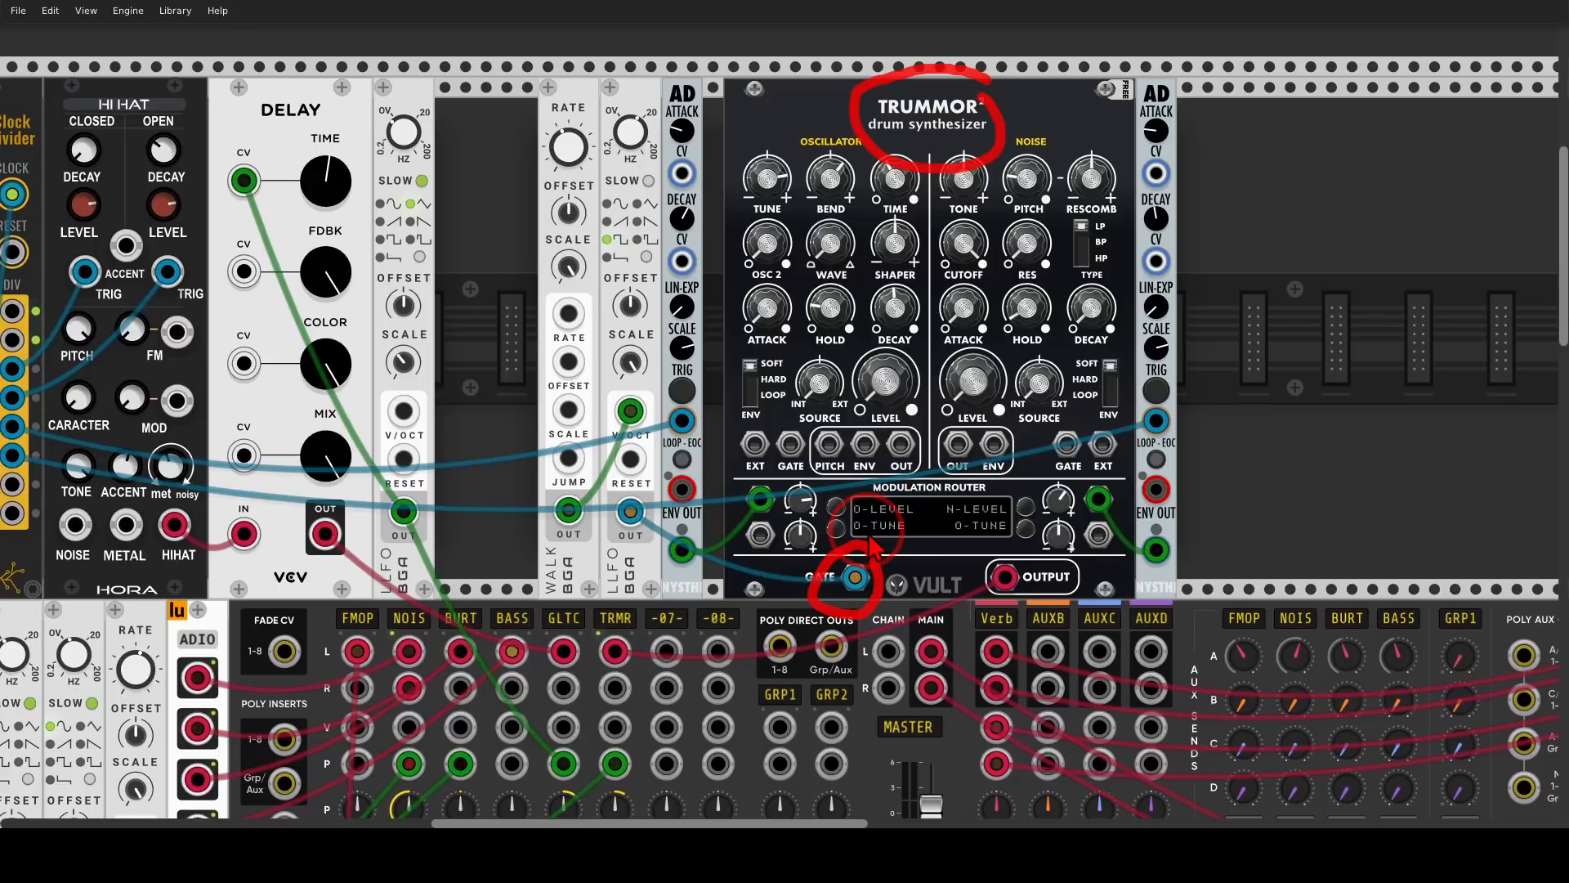
{"action": "key", "text": "Escape"}
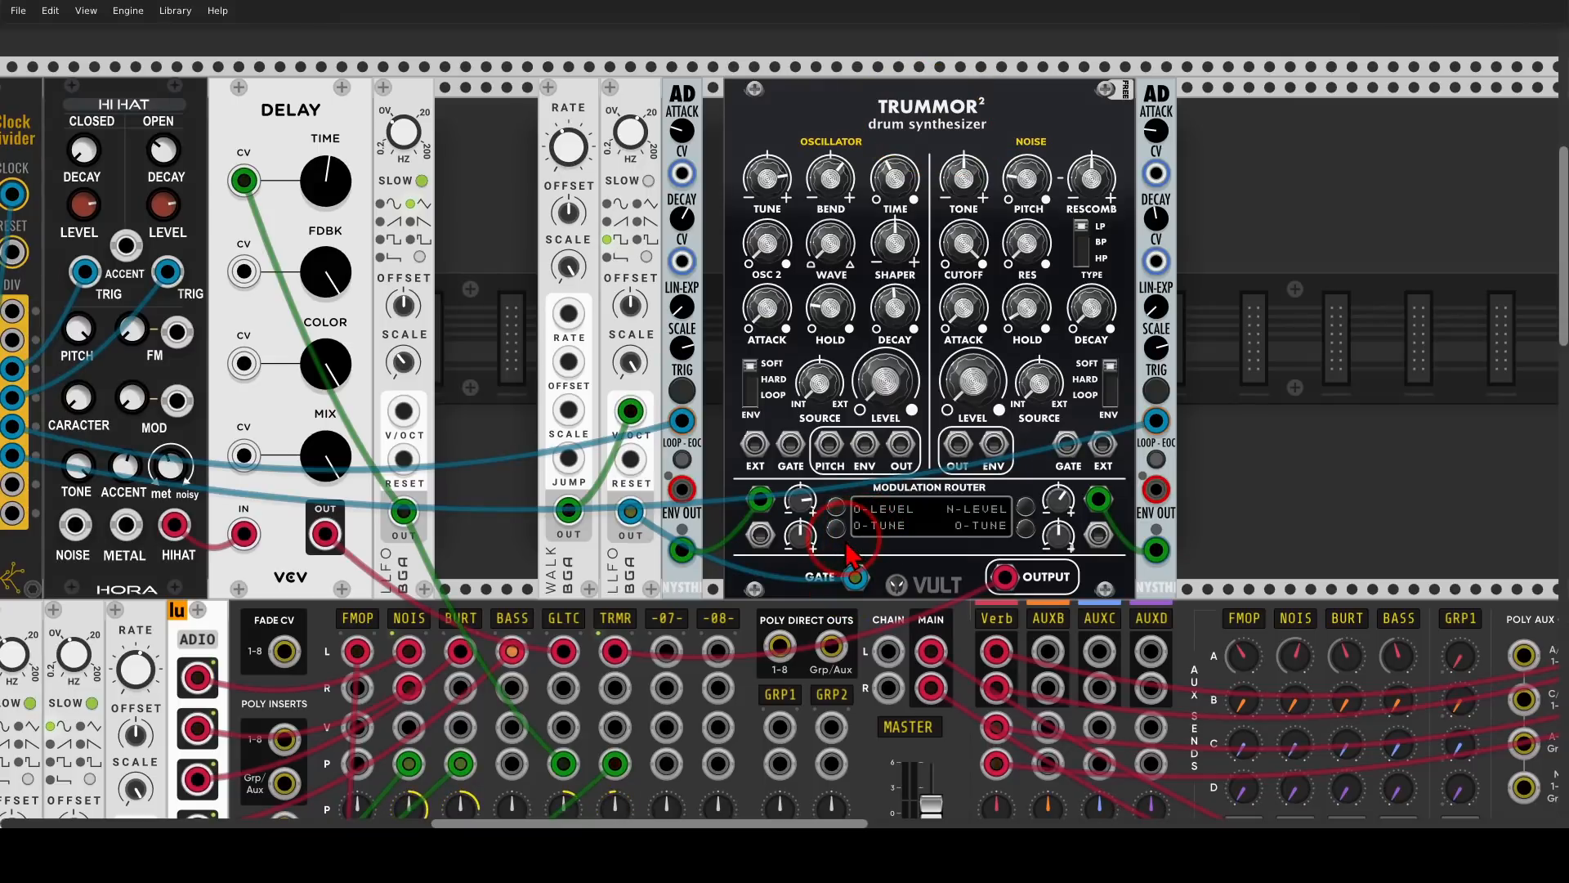
{"action": "left_click_drag", "start_coordinate": [622, 733], "coordinate": [808, 378]}
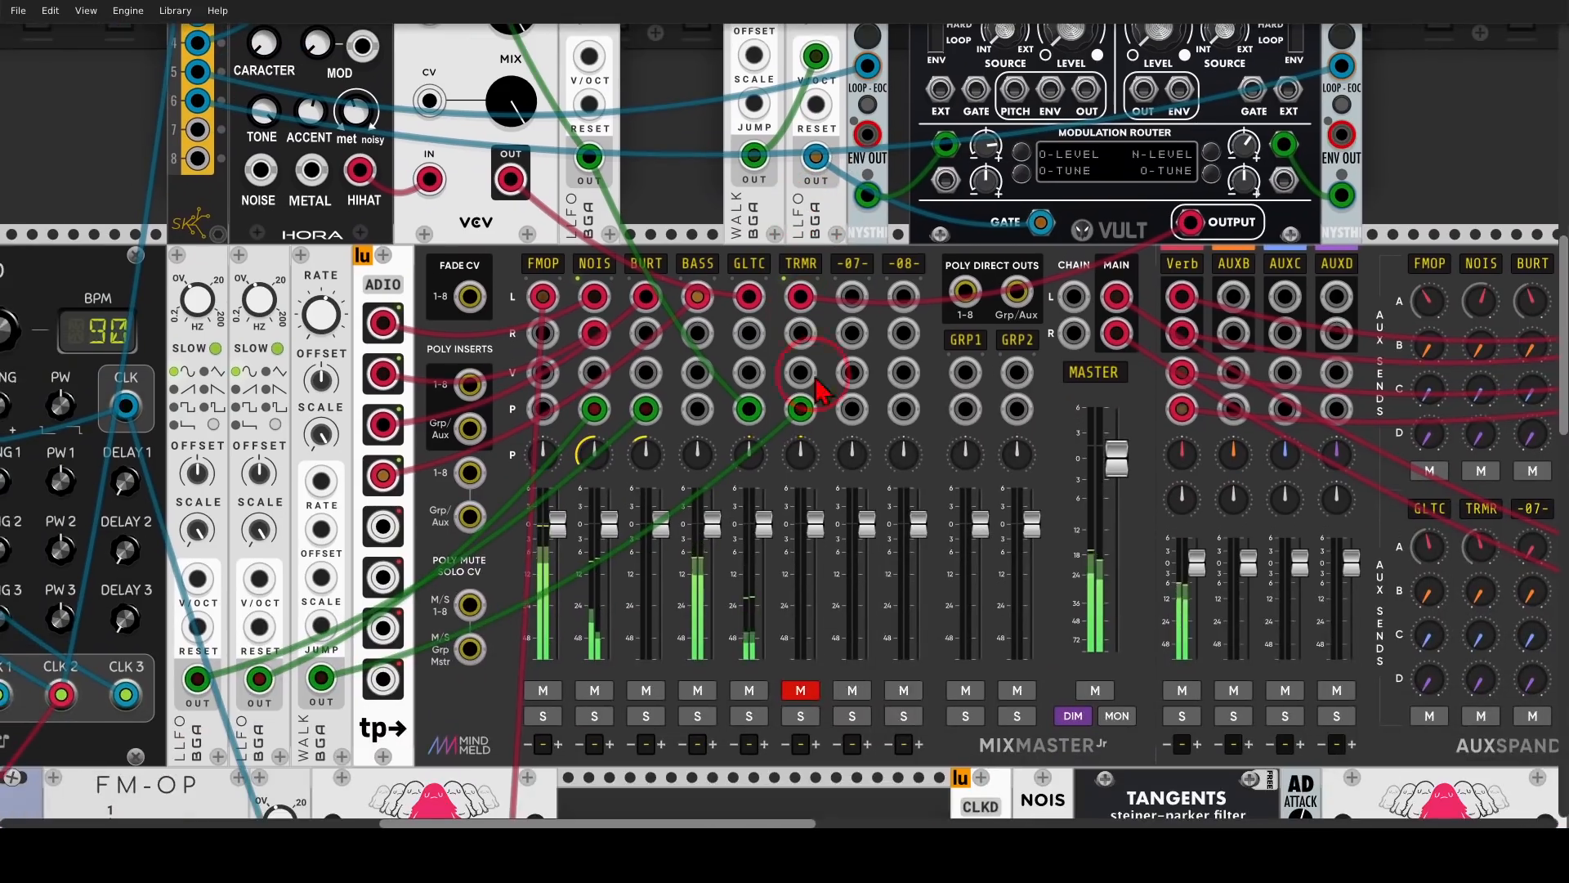
{"action": "left_click", "coordinate": [801, 691]}
Zoom out to view the entire patch, from the drum voices and mixer to the Energy oscillator row
{"action": "scroll", "coordinate": [799, 648], "scroll_direction": "down", "scroll_amount": 5}
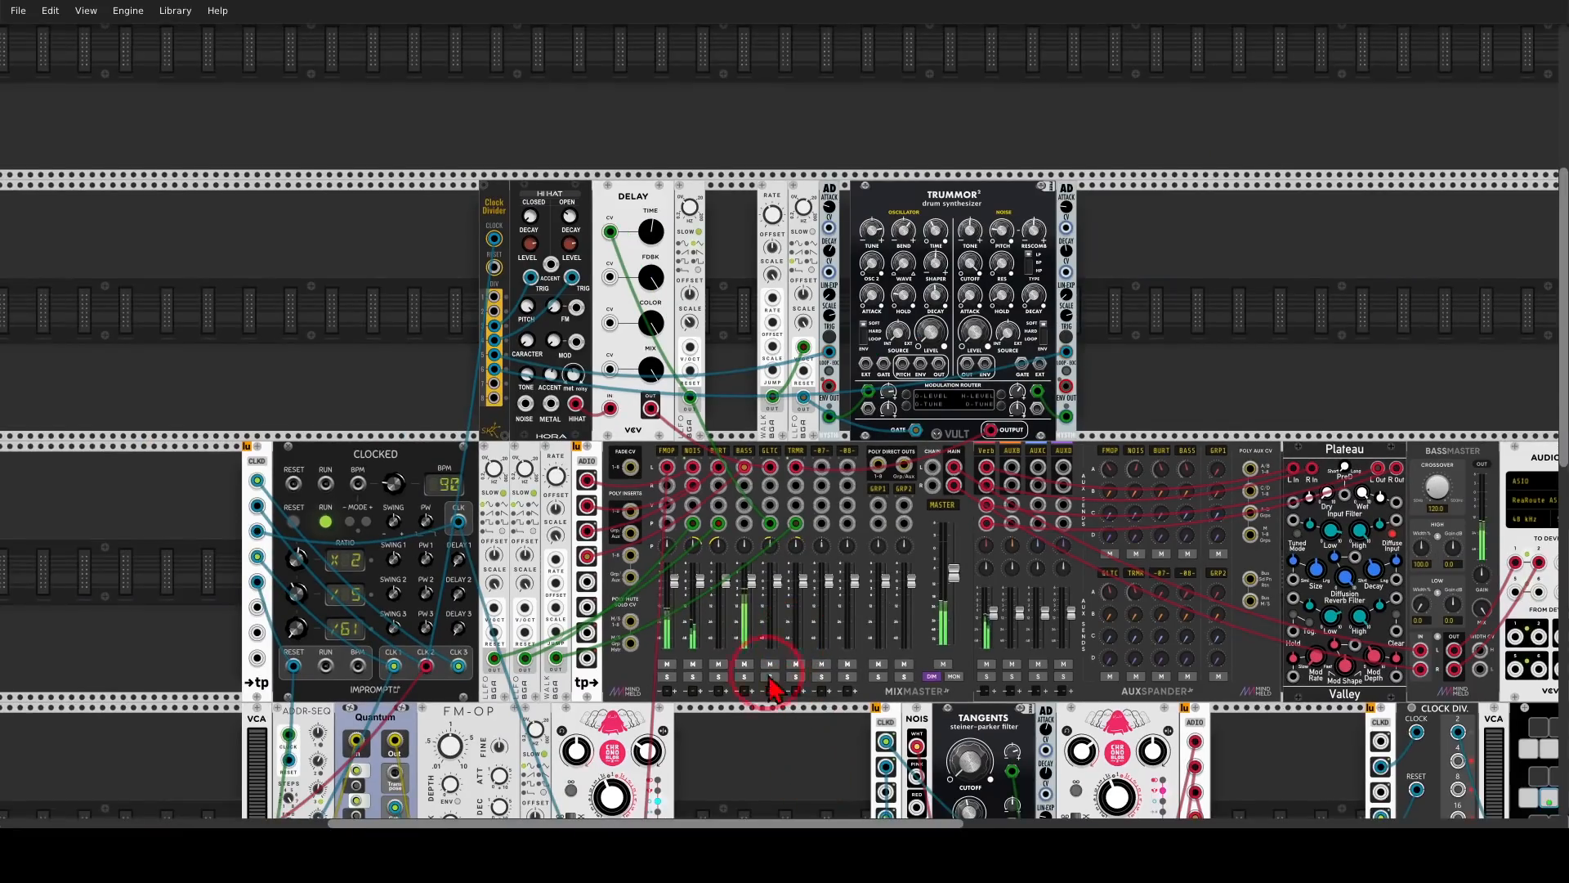
{"action": "scroll", "coordinate": [726, 585], "scroll_direction": "up", "scroll_amount": 3}
{"action": "scroll", "coordinate": [723, 586], "scroll_direction": "down", "scroll_amount": 2}
{"action": "scroll", "coordinate": [723, 609], "scroll_direction": "down", "scroll_amount": 2}
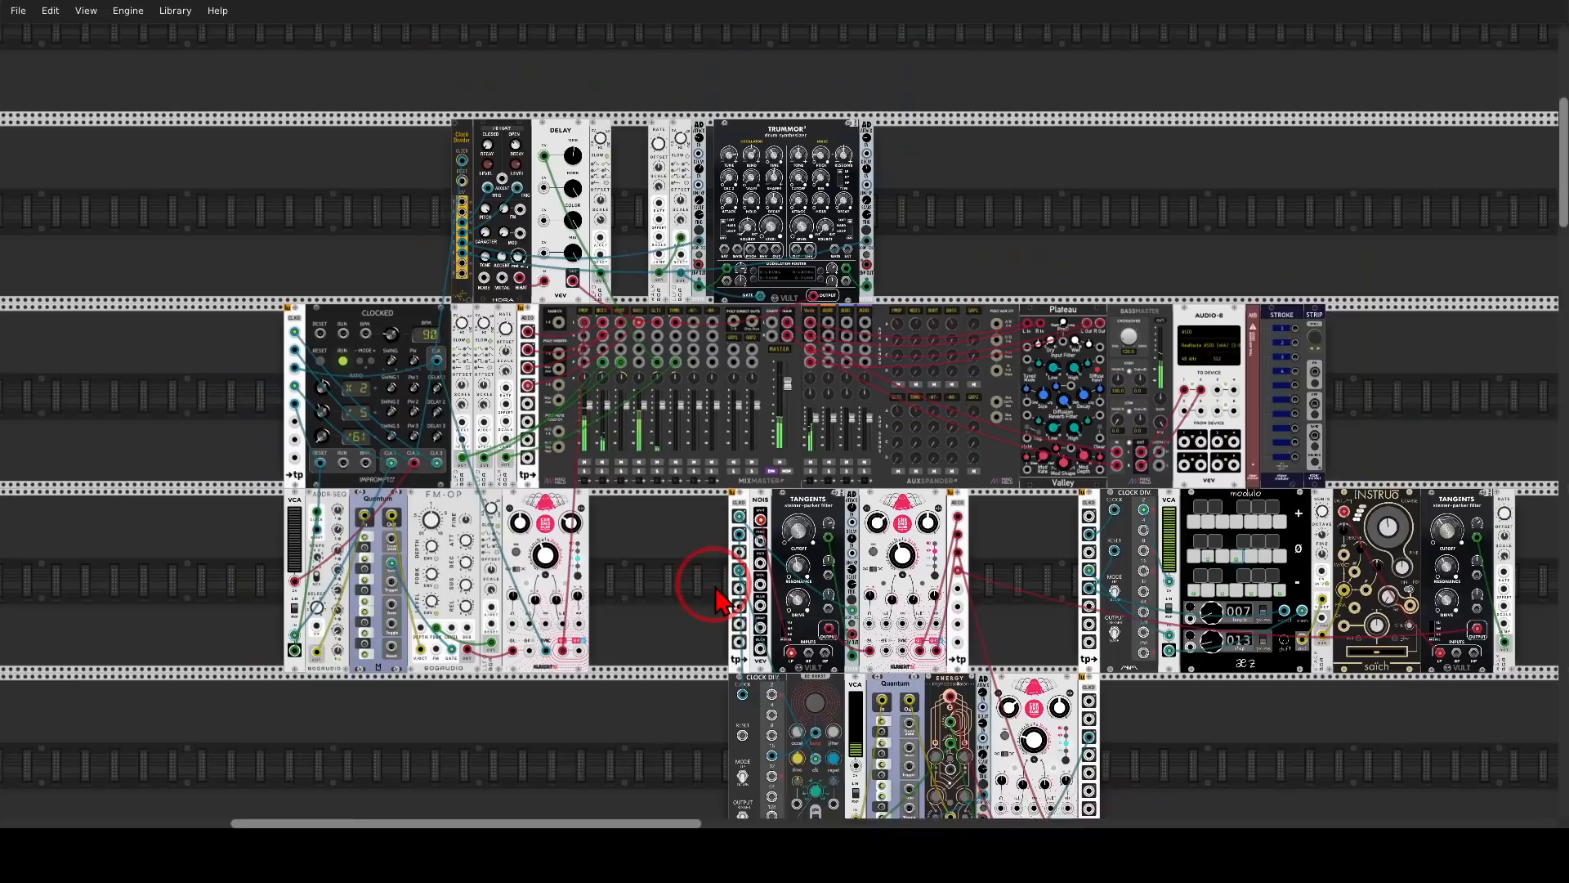
{"action": "scroll", "coordinate": [719, 596], "scroll_direction": "down", "scroll_amount": 1}
{"action": "scroll", "coordinate": [691, 546], "scroll_direction": "up", "scroll_amount": 1}
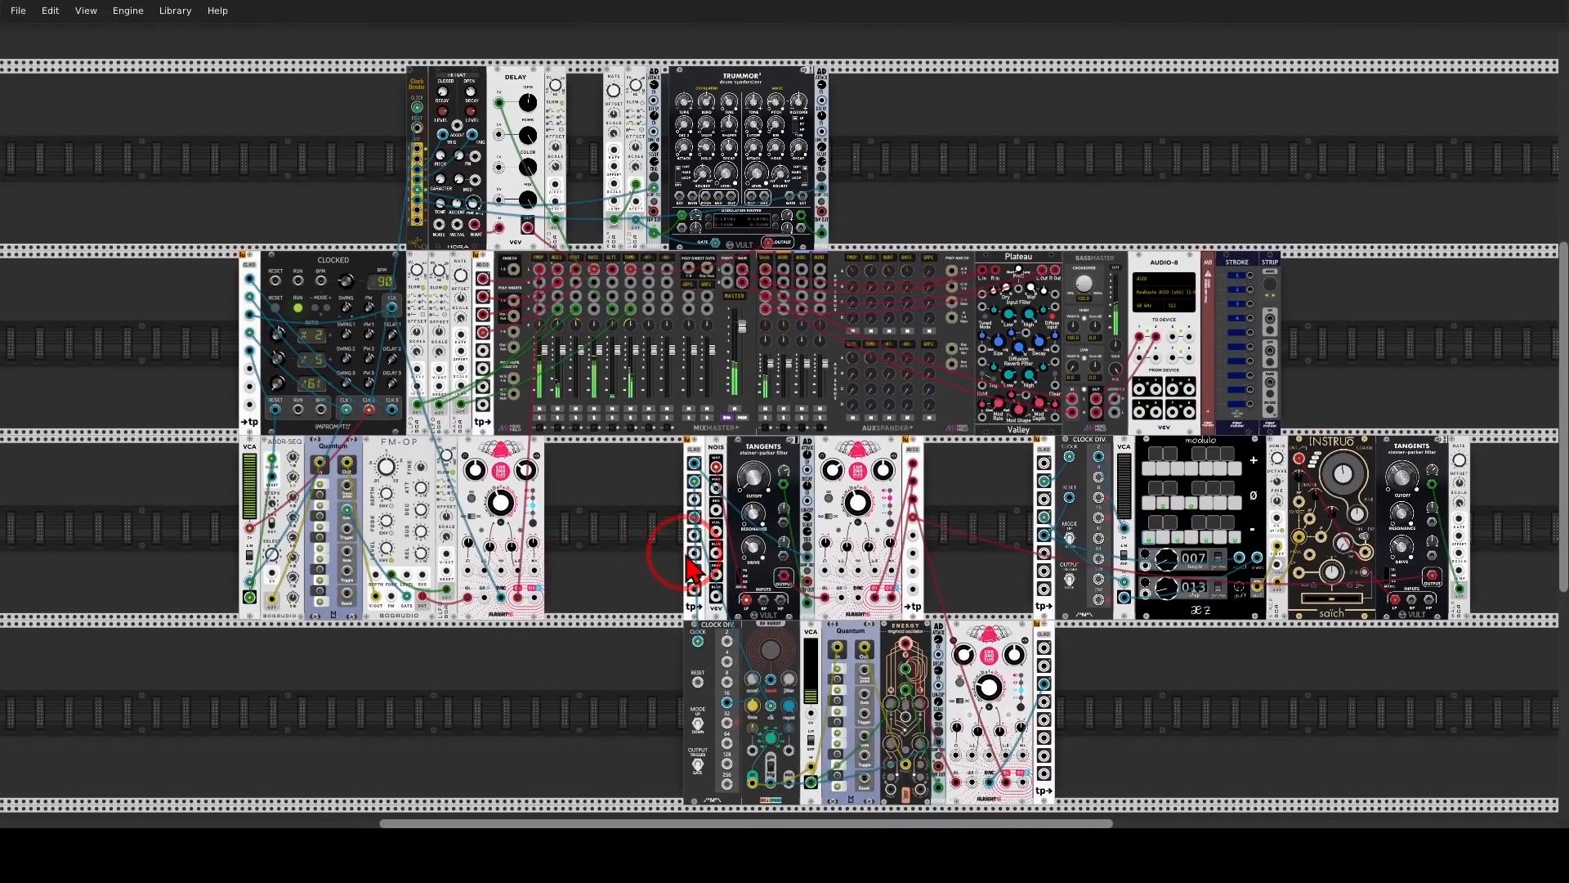